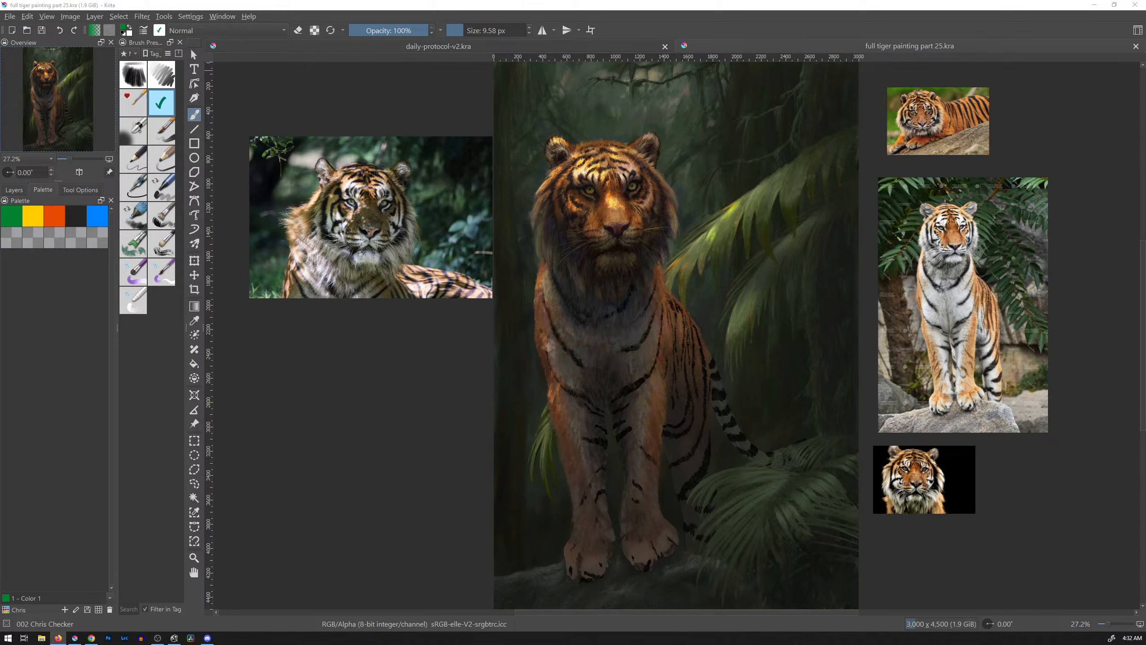
{"action": "key", "text": "alt+Tab"}
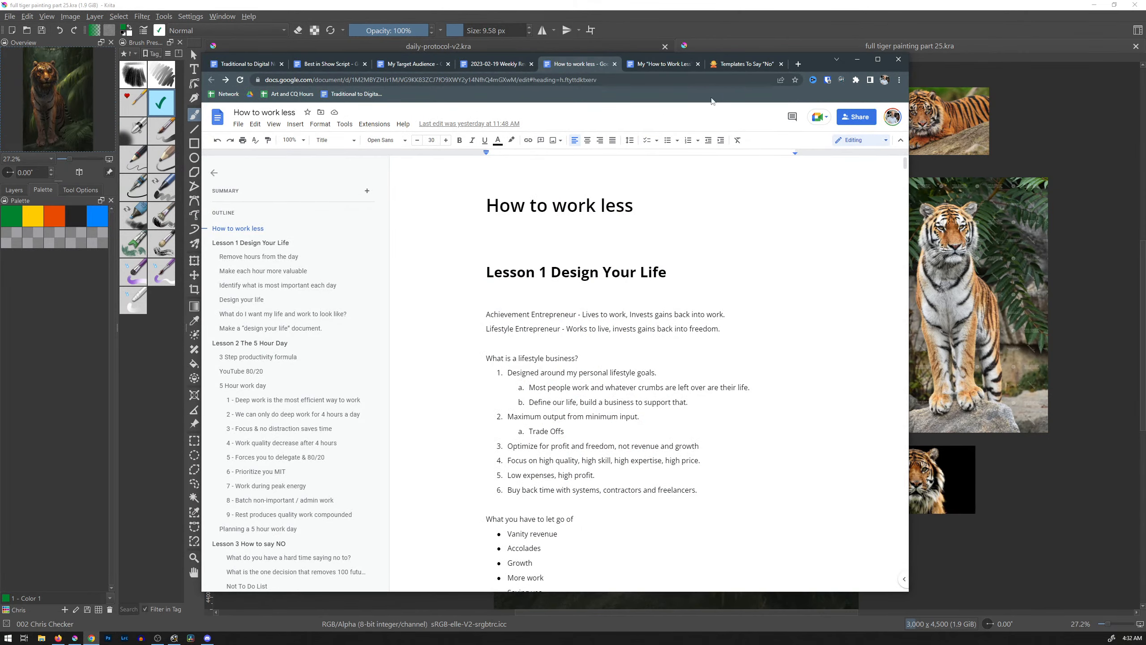
{"action": "left_click_drag", "start_coordinate": [814, 63], "coordinate": [871, 0]}
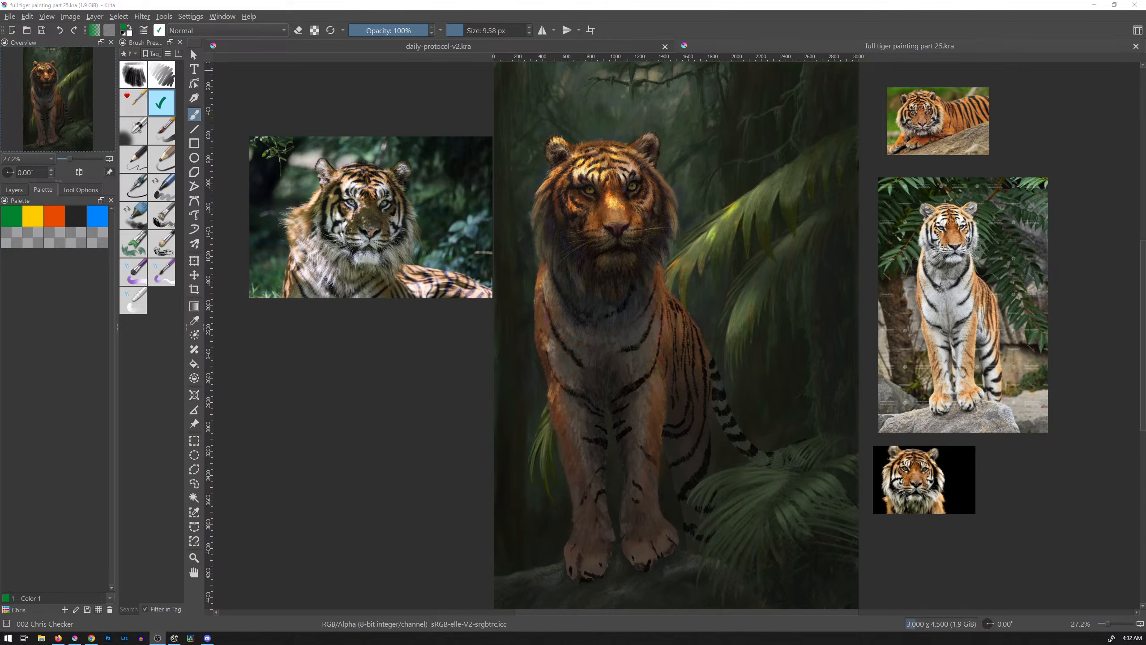
{"action": "left_click", "coordinate": [711, 46]}
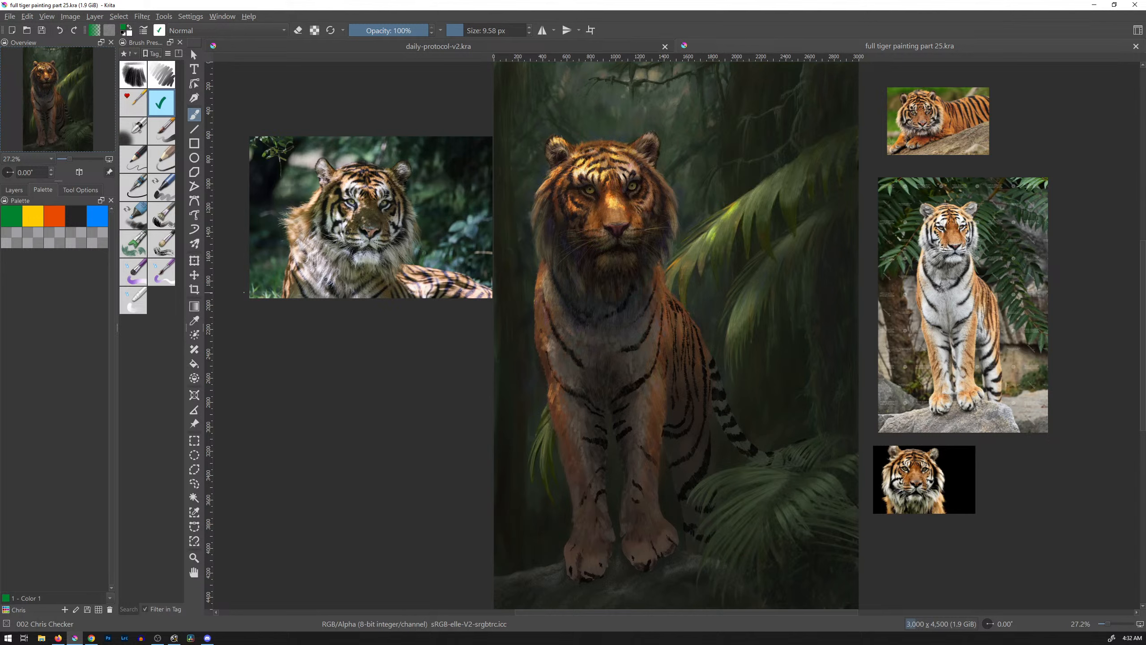
Show the layer list and toggle the selected paint layer in the Tiger group off and on to check its content.
{"action": "left_click", "coordinate": [13, 190]}
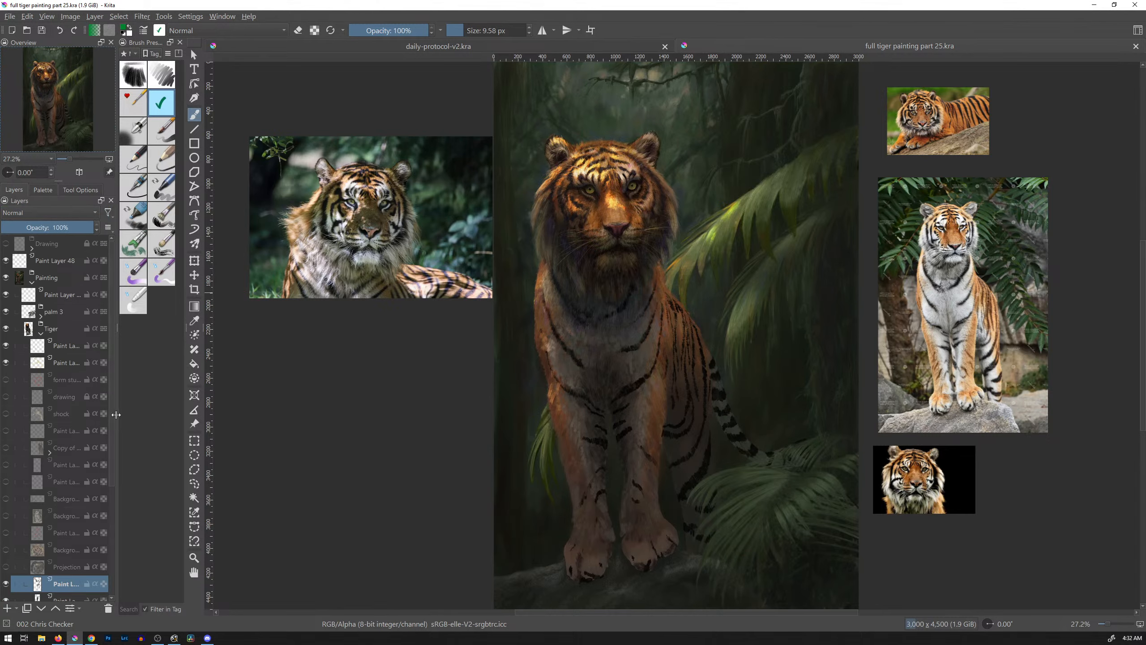
{"action": "scroll", "coordinate": [110, 353], "scroll_direction": "down", "scroll_amount": 1}
{"action": "left_click_drag", "start_coordinate": [110, 353], "coordinate": [109, 484]}
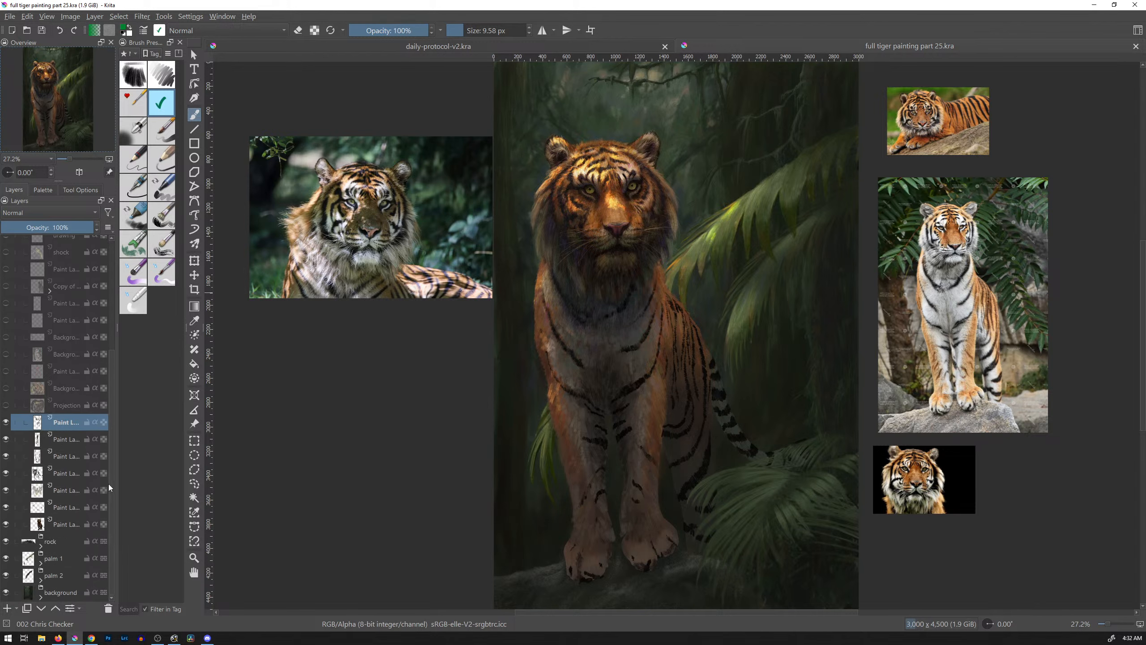
{"action": "left_click", "coordinate": [4, 425]}
{"action": "left_click", "coordinate": [4, 424]}
{"action": "left_click", "coordinate": [4, 424]}
{"action": "left_click", "coordinate": [4, 424]}
Switch the brush presets to the deevad 23.01 tag and choose the Textured Crease Update brush.
{"action": "left_click", "coordinate": [127, 54]}
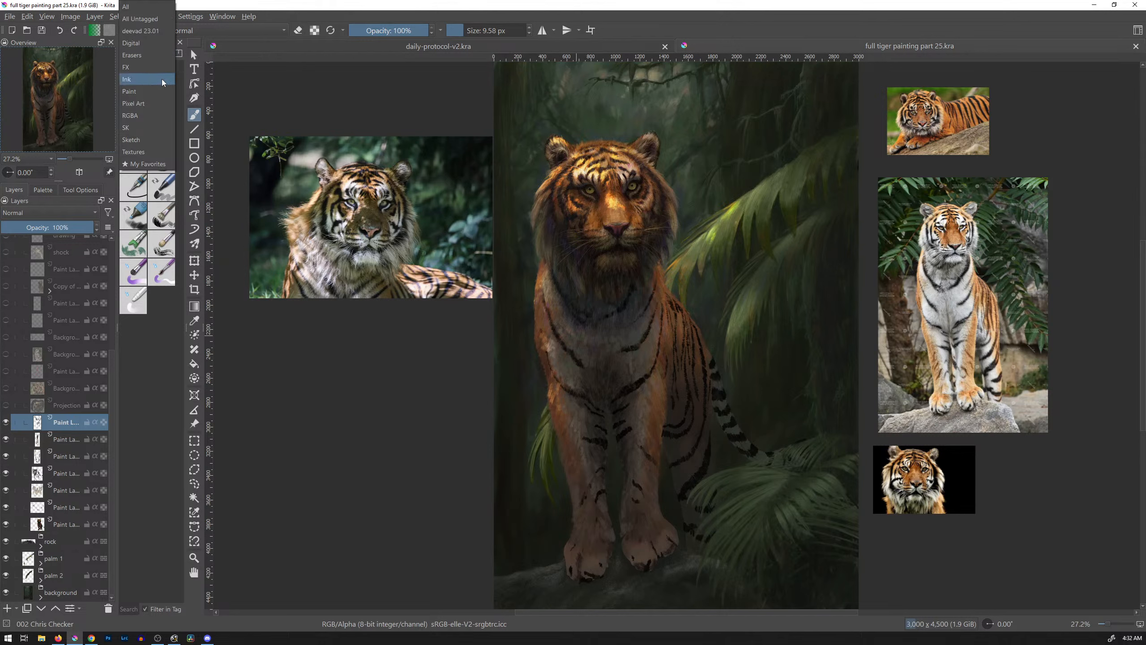
{"action": "left_click", "coordinate": [144, 31]}
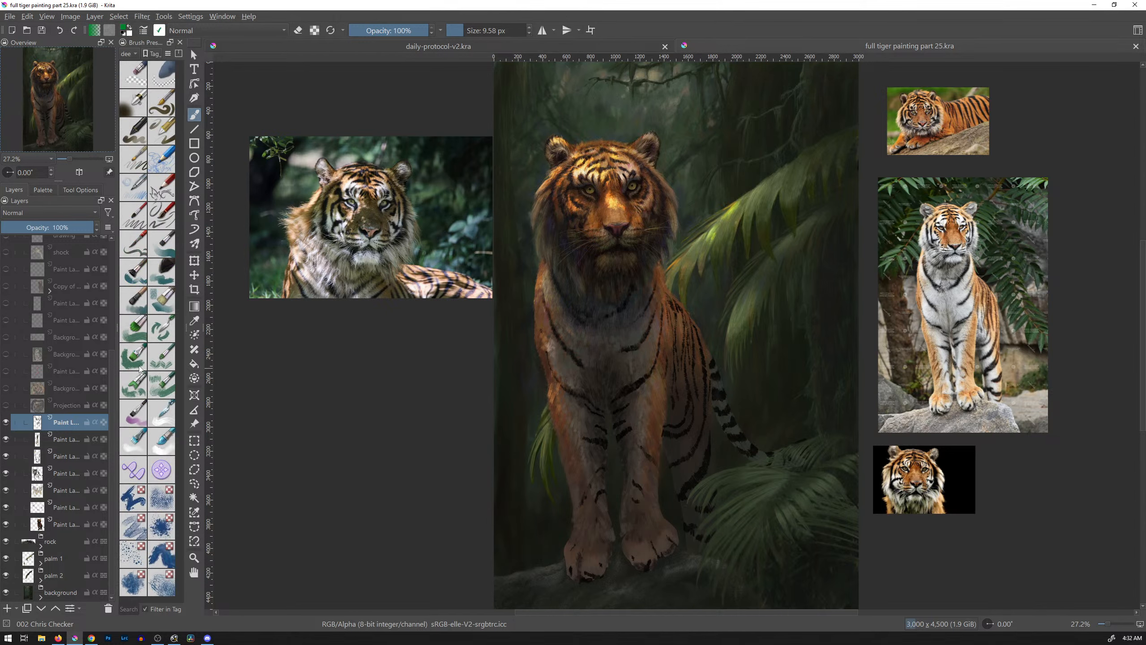
{"action": "left_click", "coordinate": [134, 384]}
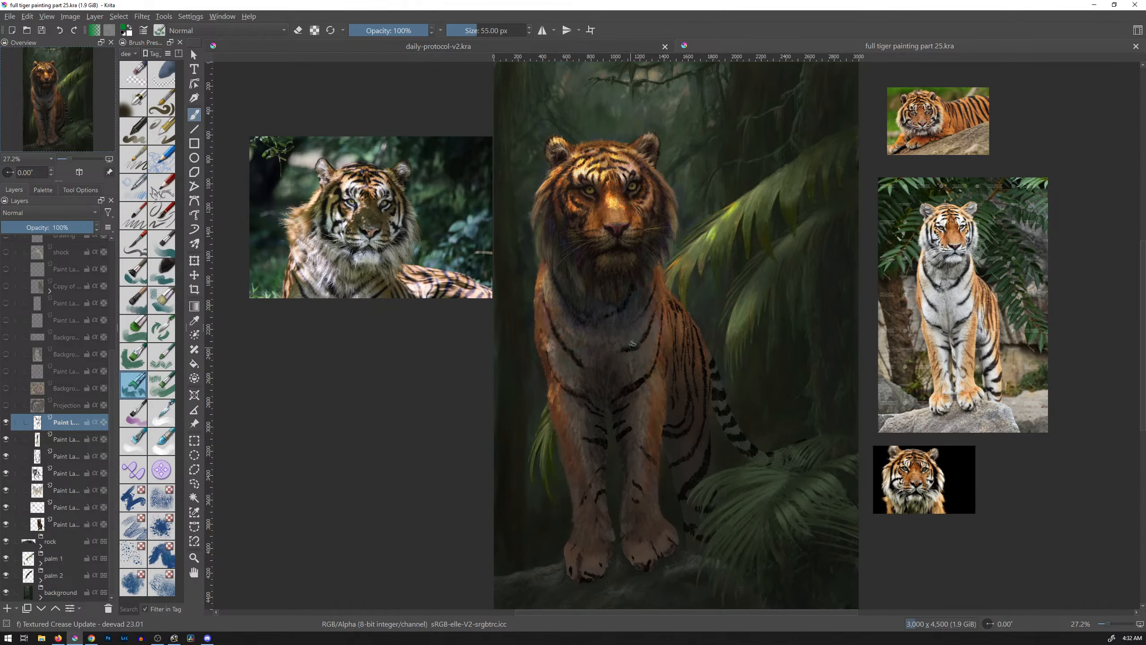
Sample a dark grey where the tiger's neck meets the shoulder and reduce the brush size to 38.44 px.
{"action": "key", "text": "1"}
{"action": "mouse_move", "coordinate": [519, 283]}
{"action": "left_mouse_down"}
{"action": "mouse_move", "coordinate": [653, 264]}
{"action": "mouse_move", "coordinate": [814, 392]}
{"action": "mouse_move", "coordinate": [727, 274]}
{"action": "mouse_move", "coordinate": [768, 351]}
{"action": "left_mouse_up"}
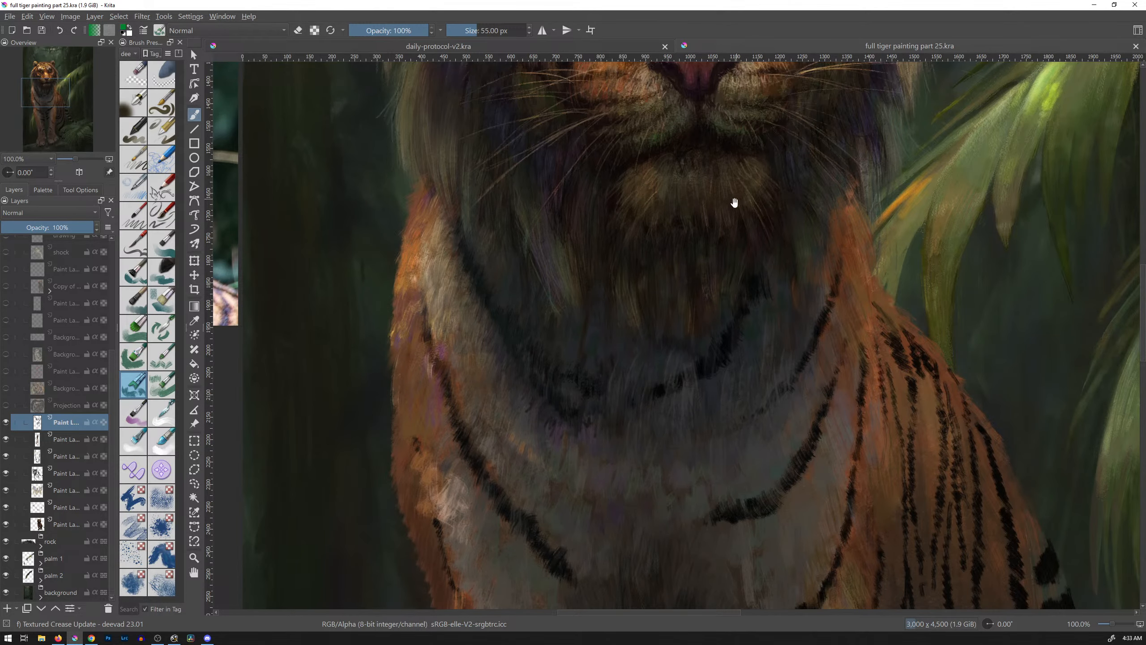
{"action": "left_click_drag", "start_coordinate": [734, 200], "coordinate": [698, 394]}
{"action": "left_click_drag", "start_coordinate": [747, 252], "coordinate": [611, 308]}
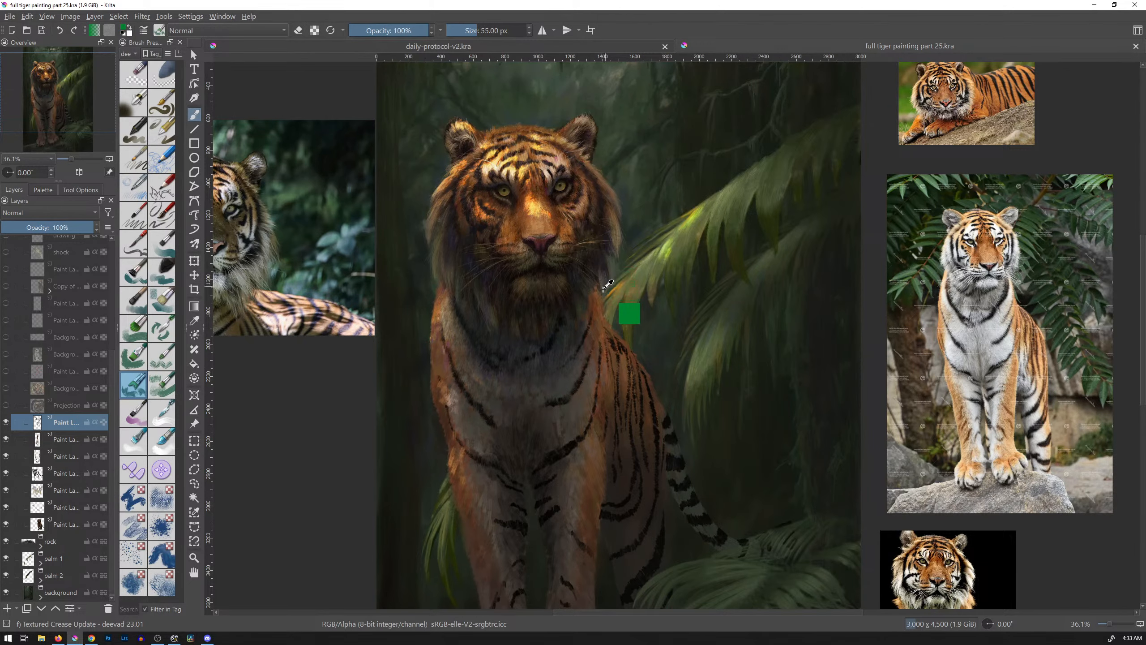
{"action": "mouse_move", "coordinate": [600, 332]}
{"action": "left_mouse_down"}
{"action": "mouse_move", "coordinate": [617, 282]}
{"action": "mouse_move", "coordinate": [622, 305]}
{"action": "mouse_move", "coordinate": [683, 285]}
{"action": "mouse_move", "coordinate": [691, 307]}
{"action": "mouse_move", "coordinate": [722, 286]}
{"action": "mouse_move", "coordinate": [683, 244]}
{"action": "left_mouse_up"}
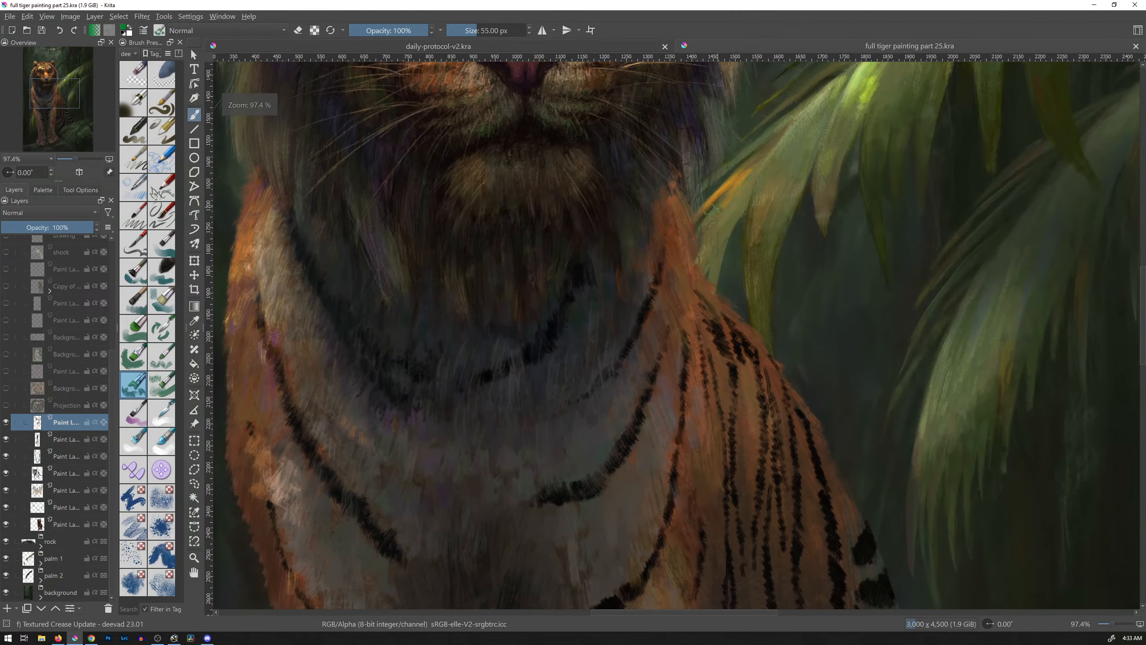
{"action": "left_click", "coordinate": [683, 218], "text": "ctrl"}
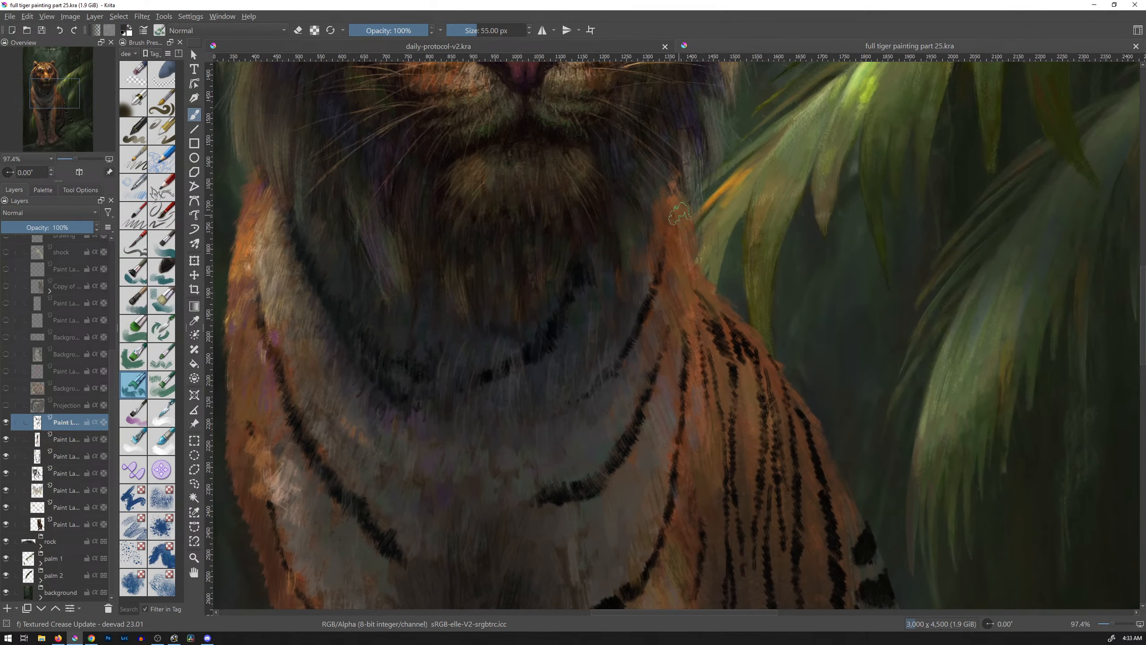
{"action": "left_click_drag", "start_coordinate": [687, 211], "coordinate": [673, 212]}
Examine the tiger's chest, striped flank, front legs and shoulder at close range.
{"action": "left_click_drag", "start_coordinate": [650, 312], "coordinate": [679, 293]}
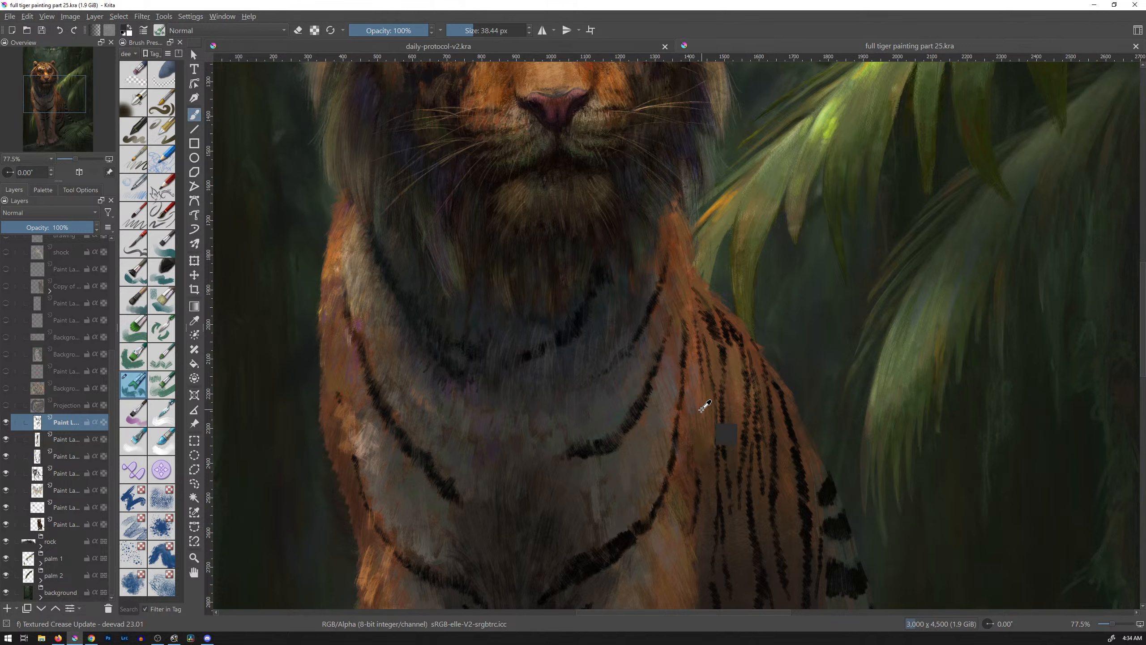
{"action": "left_click_drag", "start_coordinate": [701, 422], "coordinate": [724, 358]}
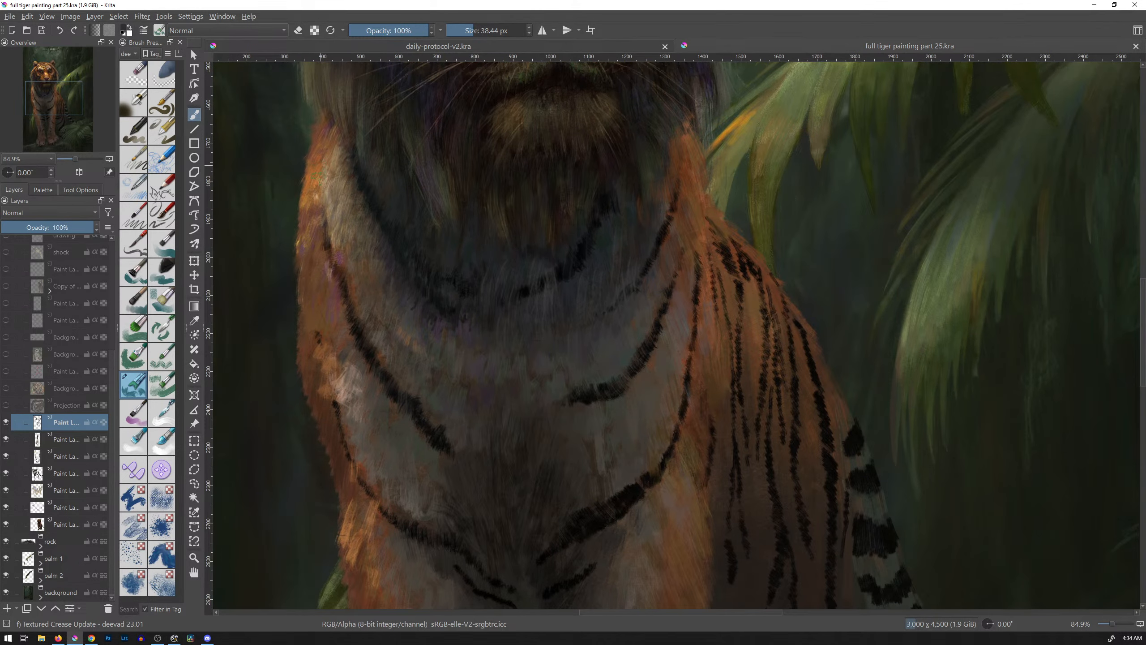
{"action": "left_click_drag", "start_coordinate": [762, 462], "coordinate": [796, 117]}
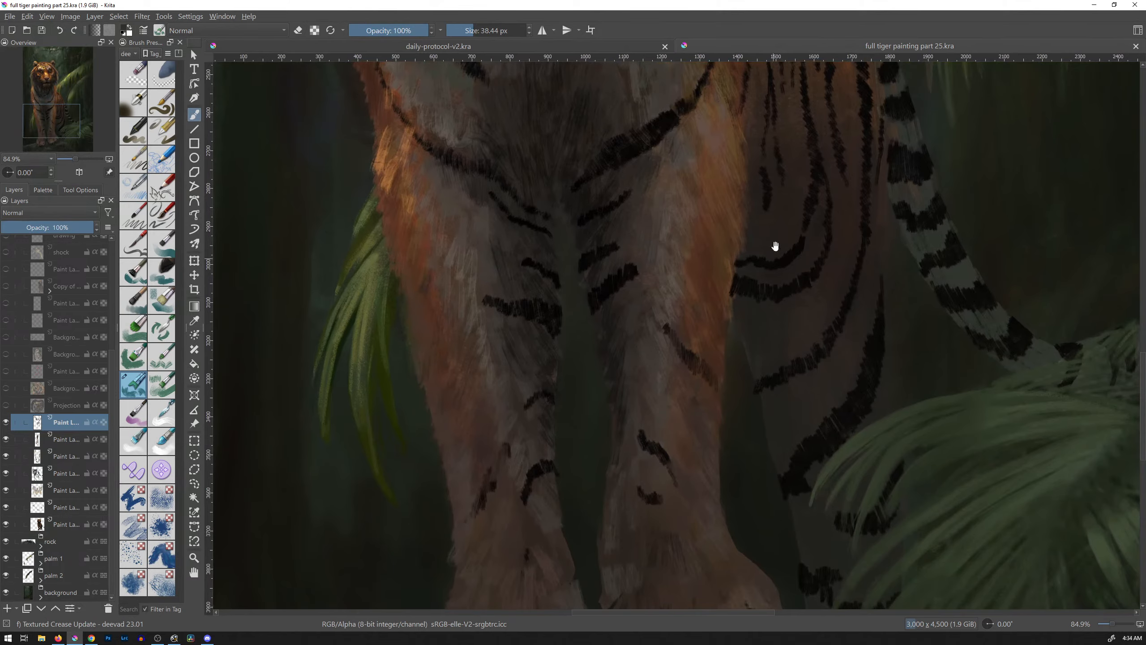
{"action": "left_click_drag", "start_coordinate": [772, 246], "coordinate": [751, 540]}
{"action": "left_click_drag", "start_coordinate": [763, 311], "coordinate": [768, 362]}
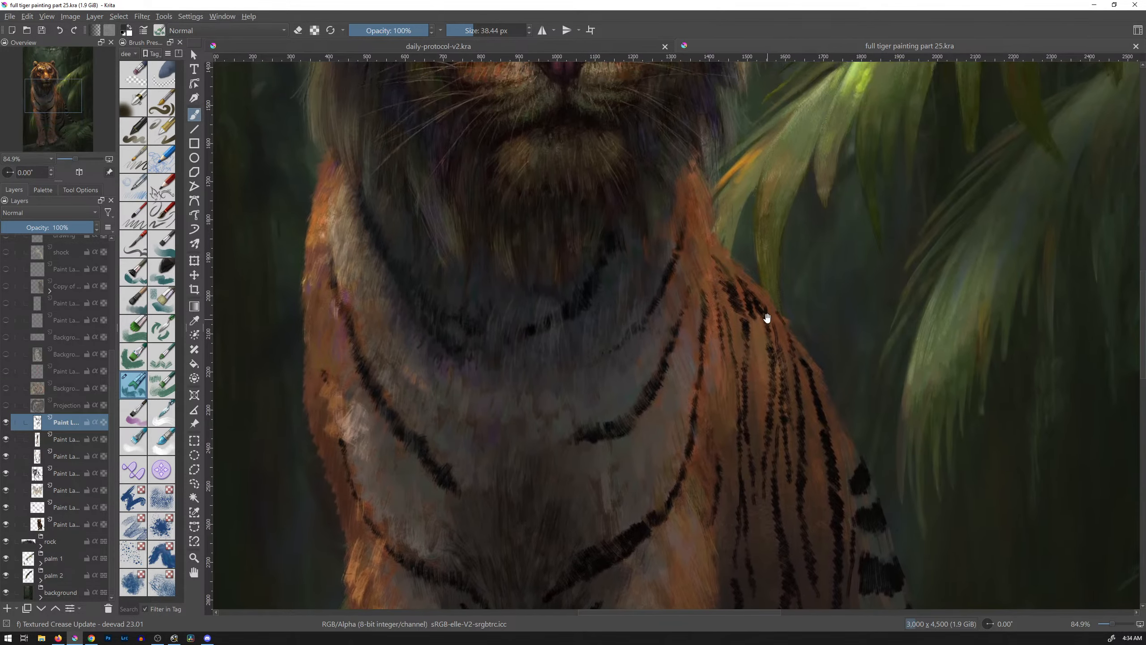
{"action": "left_click_drag", "start_coordinate": [721, 293], "coordinate": [725, 284]}
{"action": "left_click_drag", "start_coordinate": [719, 241], "coordinate": [781, 279]}
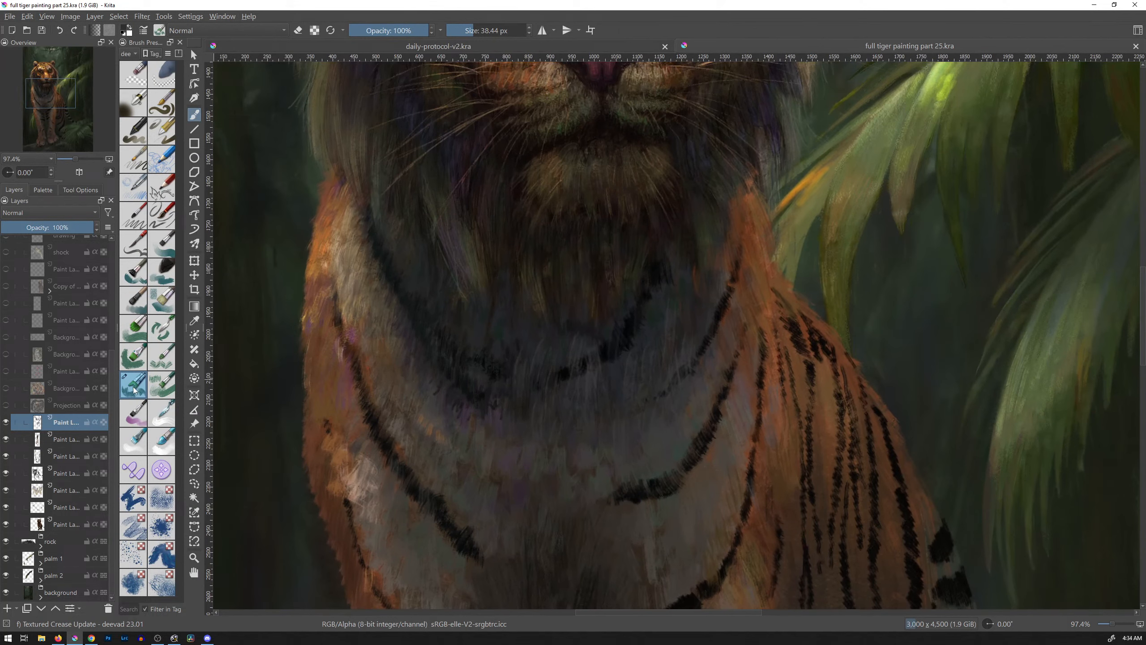
{"action": "mouse_move", "coordinate": [134, 390]}
Paint orange-brown fur strokes over the upper shoulder beside the mane, resampling colours from the surrounding fur.
{"action": "left_click_drag", "start_coordinate": [772, 266], "coordinate": [806, 301]}
{"action": "left_click", "coordinate": [324, 283], "text": "ctrl"}
{"action": "mouse_move", "coordinate": [745, 209]}
{"action": "left_mouse_down"}
{"action": "mouse_move", "coordinate": [776, 219]}
{"action": "mouse_move", "coordinate": [750, 212]}
{"action": "mouse_move", "coordinate": [789, 209]}
{"action": "mouse_move", "coordinate": [756, 211]}
{"action": "mouse_move", "coordinate": [775, 240]}
{"action": "mouse_move", "coordinate": [770, 294]}
{"action": "left_mouse_up"}
{"action": "left_click", "coordinate": [756, 214], "text": "ctrl"}
{"action": "left_click", "coordinate": [763, 228], "text": "ctrl"}
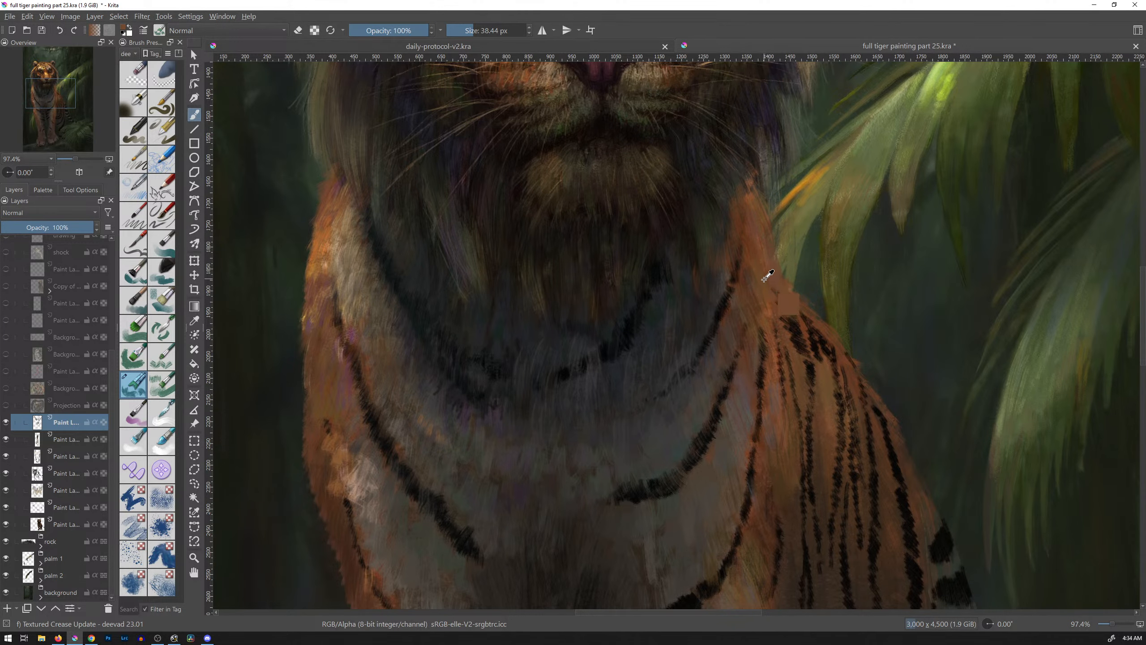
{"action": "left_click", "coordinate": [763, 262], "text": "ctrl"}
{"action": "left_click", "coordinate": [751, 229], "text": "ctrl"}
Switch to the Chris Full - Picker Only 2 workspace and close the workspace list.
{"action": "left_click", "coordinate": [1137, 32]}
{"action": "scroll", "coordinate": [1082, 129], "scroll_direction": "down", "scroll_amount": 2}
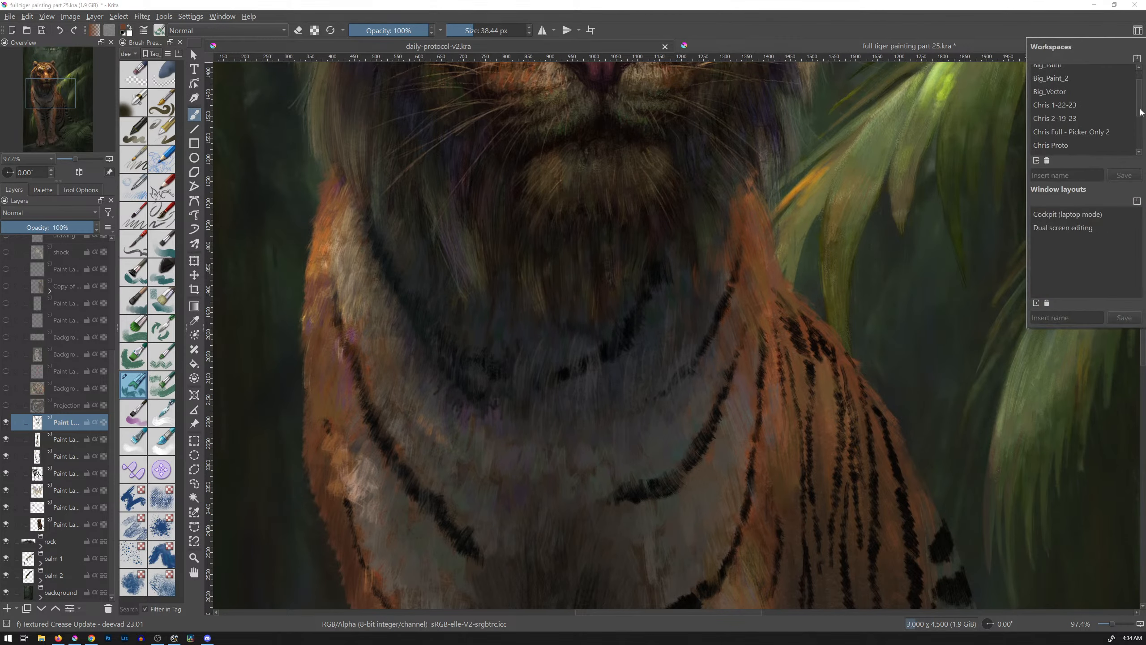
{"action": "left_click", "coordinate": [1082, 129]}
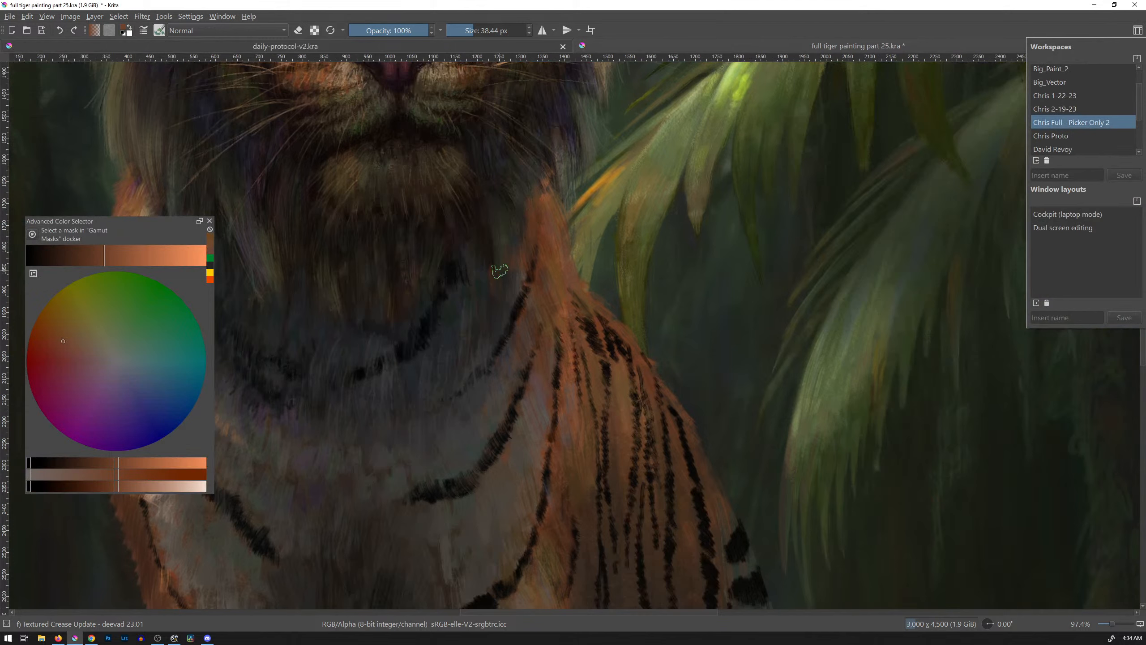
{"action": "left_click", "coordinate": [744, 199]}
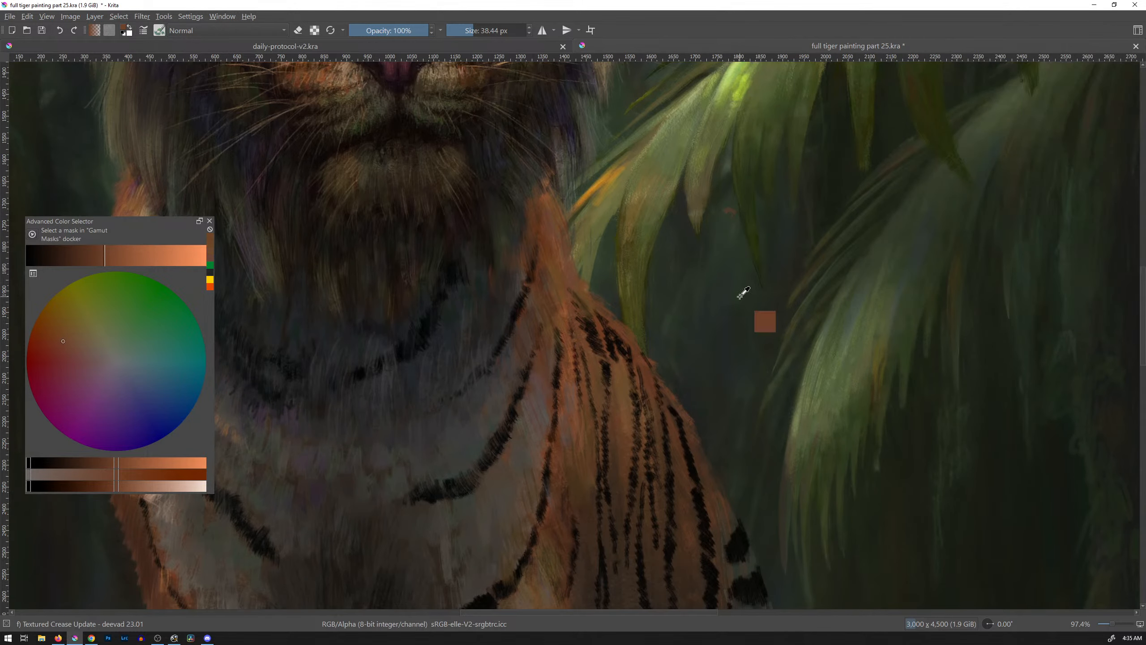
Sample a dark olive from the neck shadow, brush it beneath the beard, and shift the paint colour to dark teal.
{"action": "mouse_move", "coordinate": [564, 274]}
{"action": "left_mouse_down"}
{"action": "mouse_move", "coordinate": [763, 200]}
{"action": "mouse_move", "coordinate": [724, 244]}
{"action": "mouse_move", "coordinate": [730, 274]}
{"action": "left_mouse_up"}
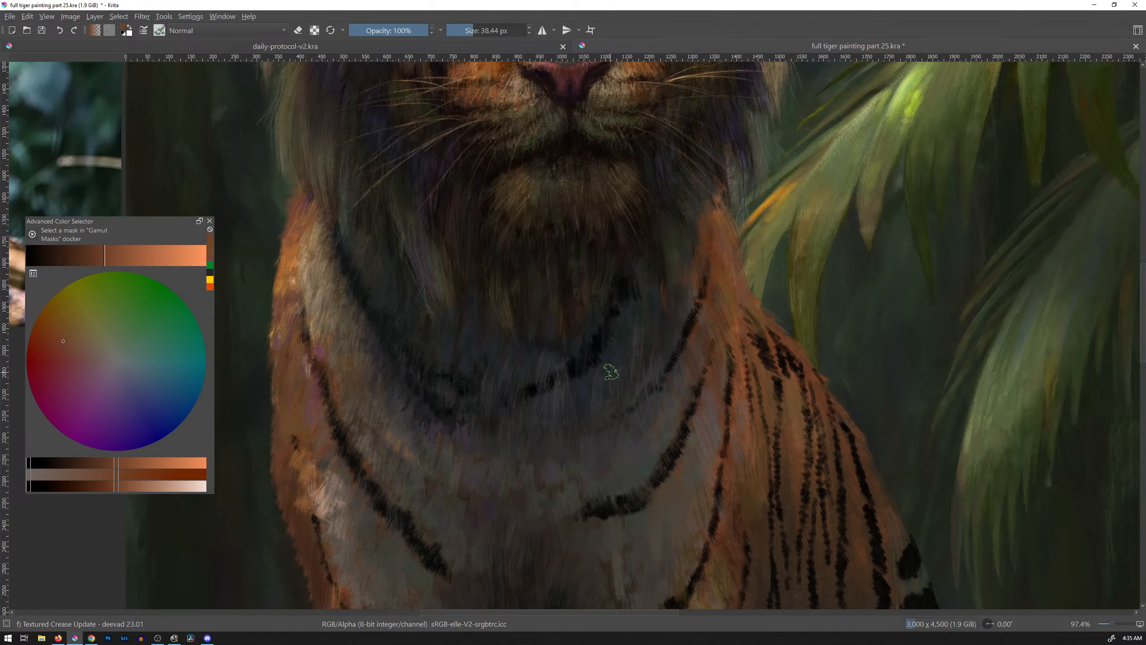
{"action": "left_click", "coordinate": [677, 244], "text": "ctrl"}
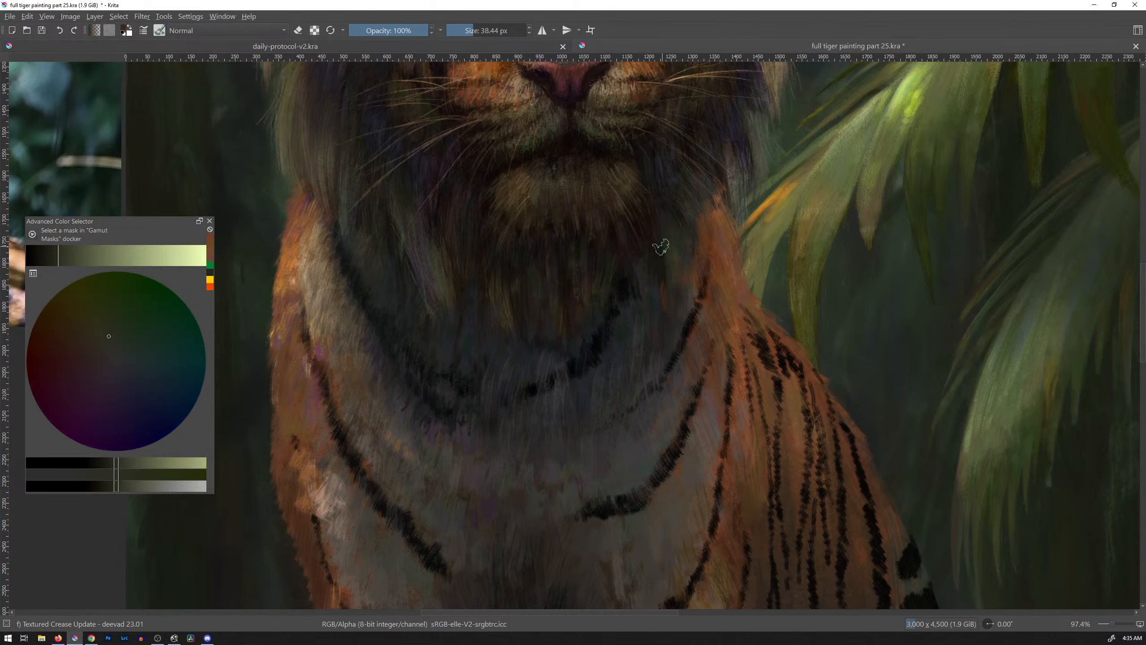
{"action": "left_click_drag", "start_coordinate": [499, 277], "coordinate": [517, 304]}
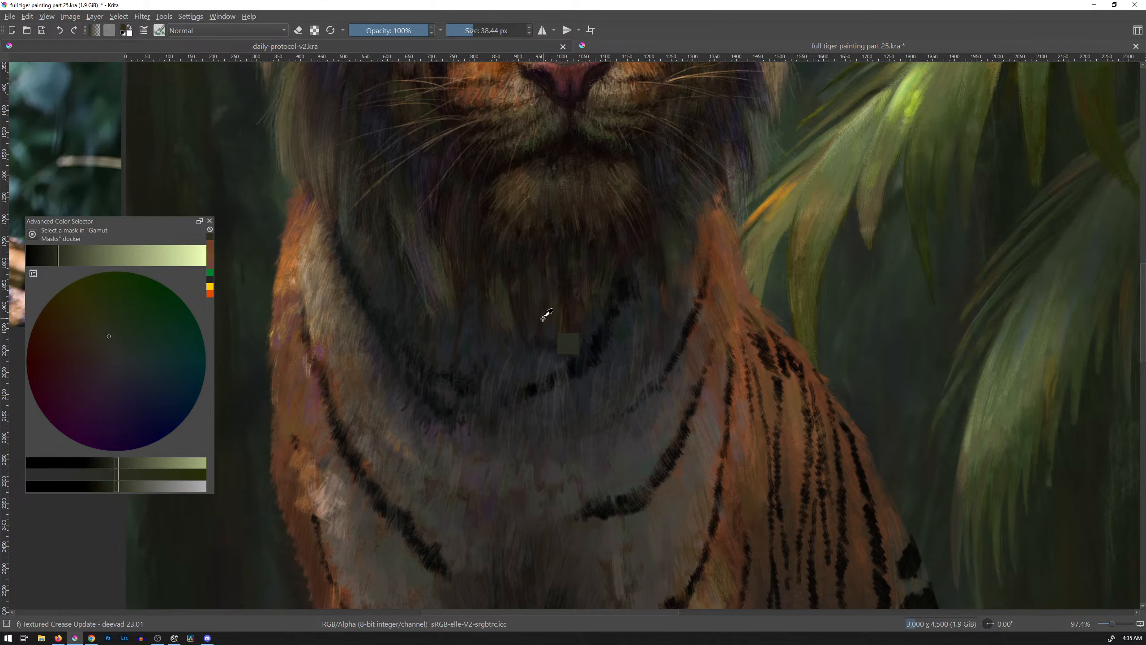
{"action": "left_click", "coordinate": [55, 257]}
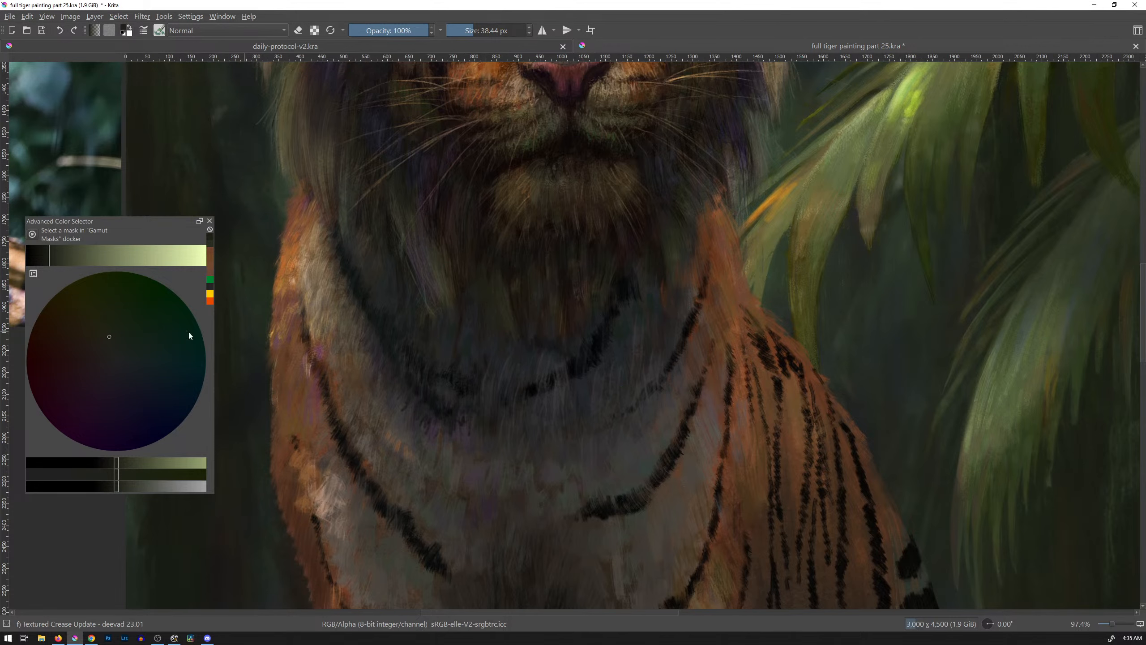
{"action": "left_click_drag", "start_coordinate": [51, 258], "coordinate": [58, 258]}
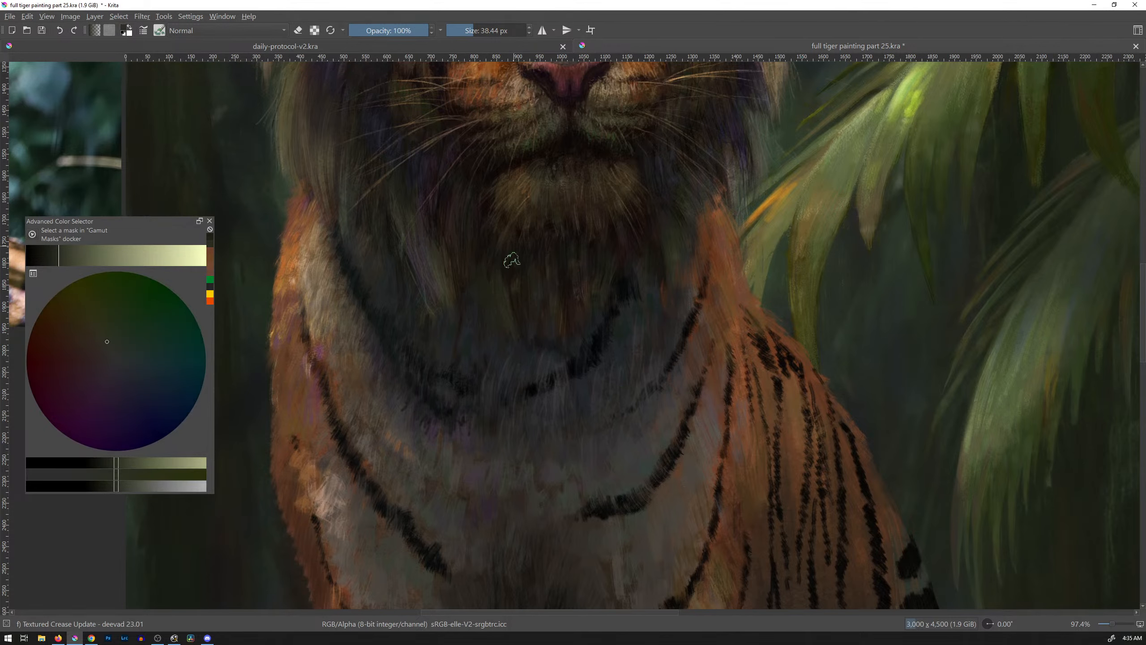
{"action": "left_click", "coordinate": [132, 350]}
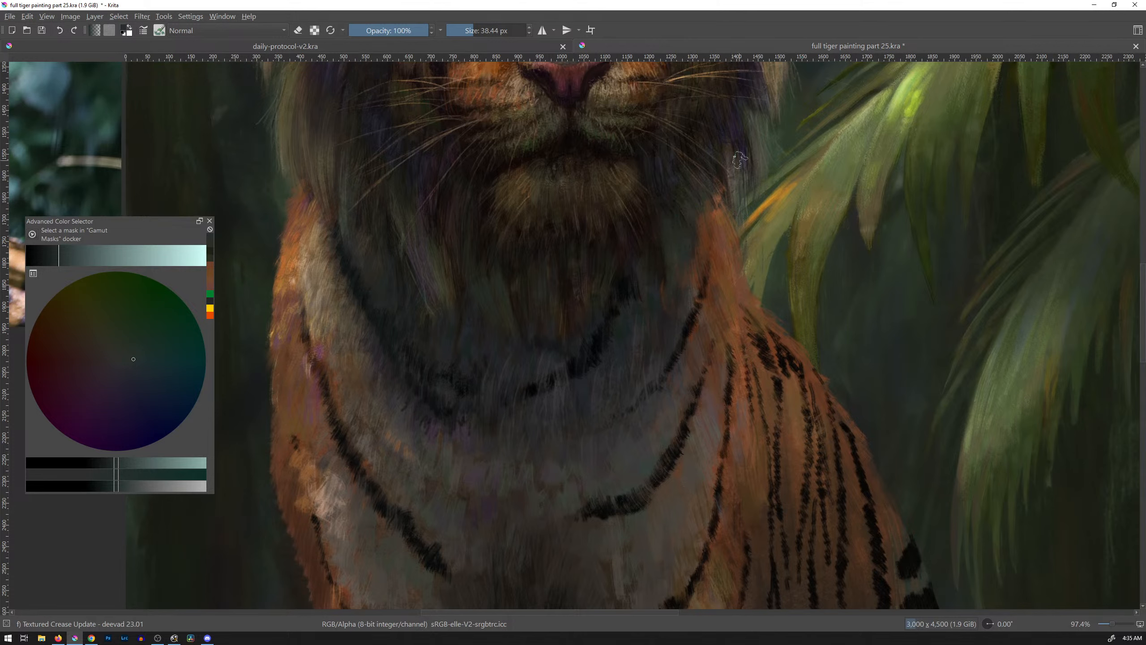
Paint dark mane strokes down over the edge between neck and orange shoulder, using dark browns sampled from the mane.
{"action": "left_click", "coordinate": [688, 182], "text": "ctrl"}
{"action": "left_click", "coordinate": [688, 184], "text": "ctrl"}
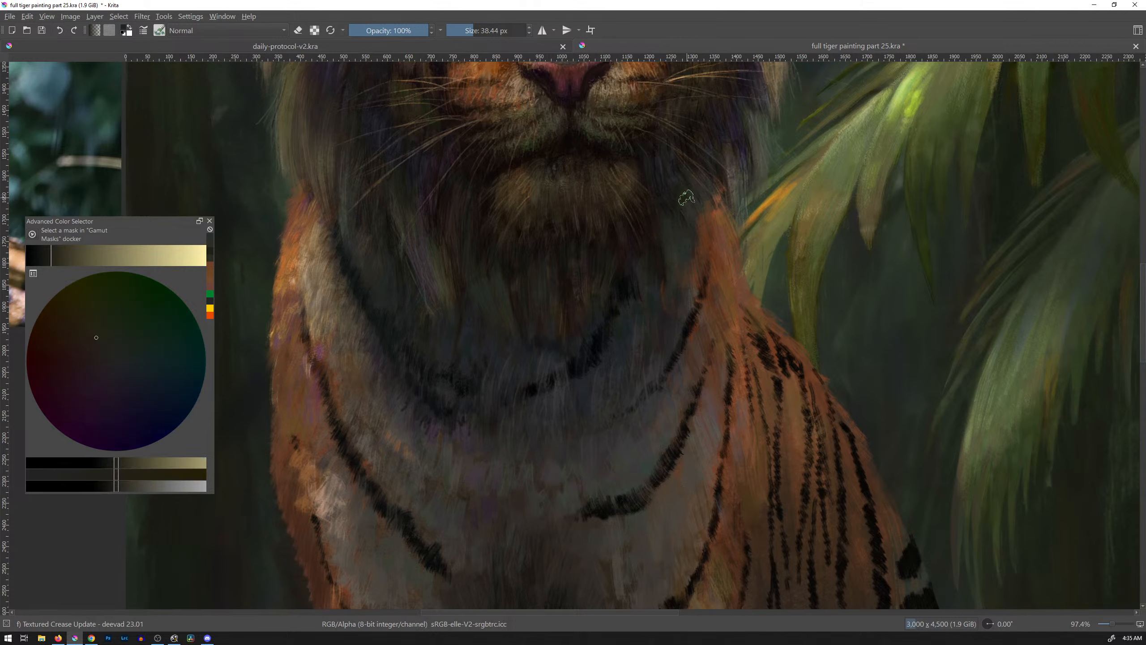
{"action": "left_click_drag", "start_coordinate": [686, 196], "coordinate": [699, 254]}
{"action": "mouse_move", "coordinate": [715, 175]}
{"action": "left_mouse_down"}
{"action": "mouse_move", "coordinate": [705, 241]}
{"action": "mouse_move", "coordinate": [708, 218]}
{"action": "mouse_move", "coordinate": [720, 233]}
{"action": "mouse_move", "coordinate": [700, 236]}
{"action": "left_mouse_up"}
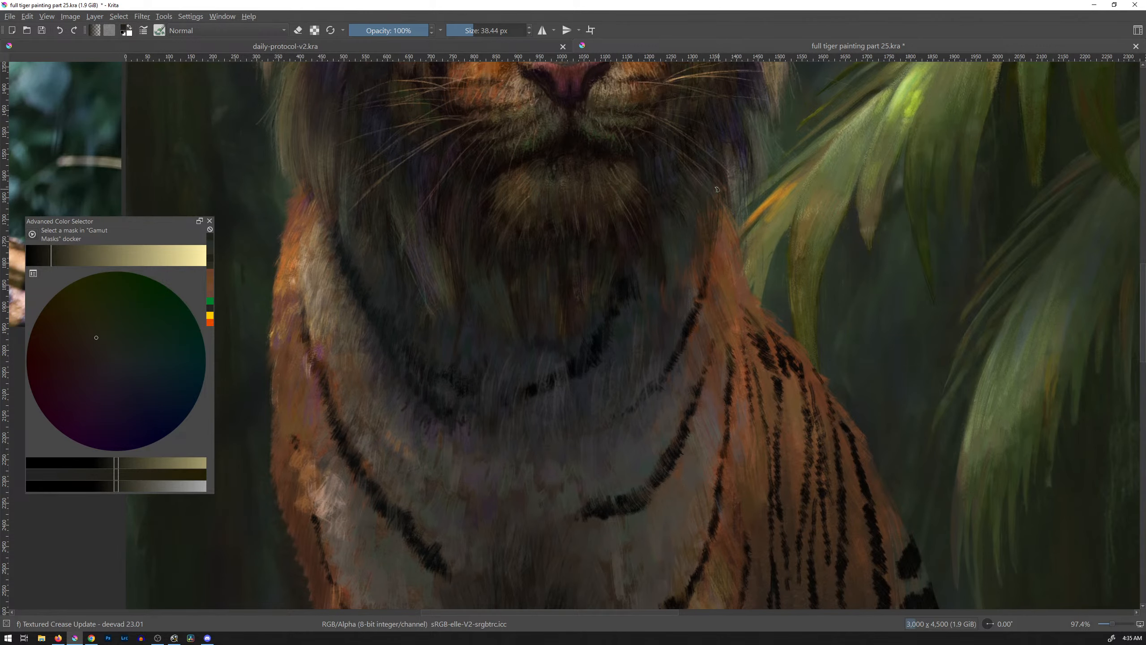
{"action": "left_click_drag", "start_coordinate": [717, 190], "coordinate": [703, 251]}
{"action": "left_click", "coordinate": [695, 207], "text": "ctrl"}
{"action": "left_click_drag", "start_coordinate": [709, 212], "coordinate": [696, 264]}
{"action": "left_click", "coordinate": [696, 211], "text": "ctrl"}
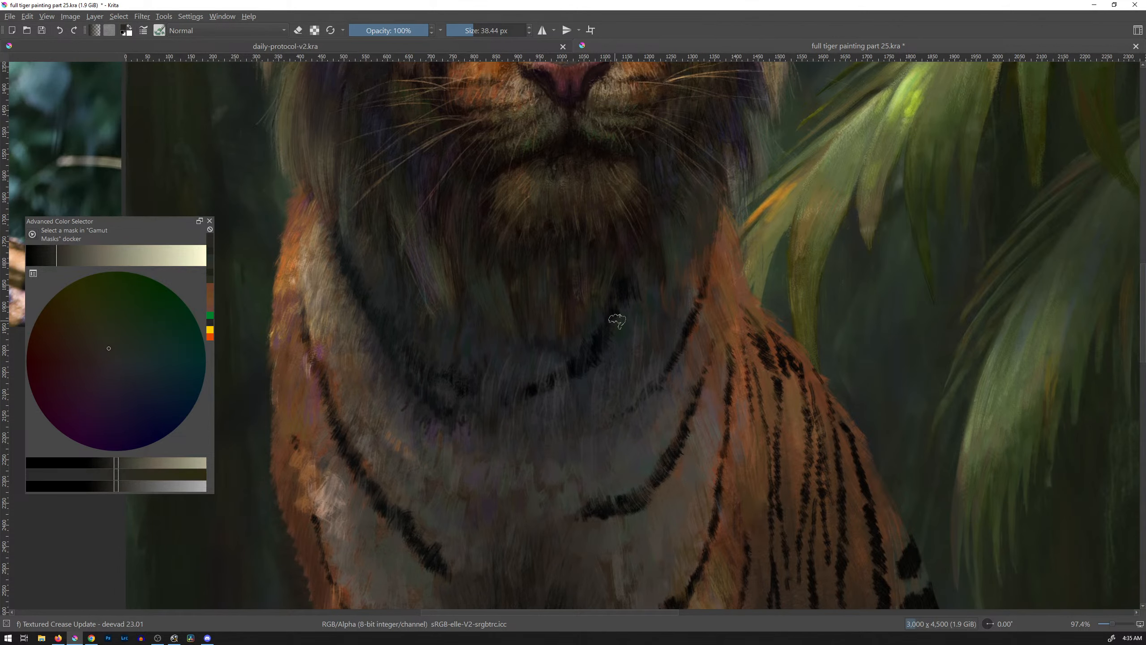
Brush slightly lighter olive-grey and teal-grey fur strokes over the neck beside the shoulder edge.
{"action": "left_click", "coordinate": [68, 255]}
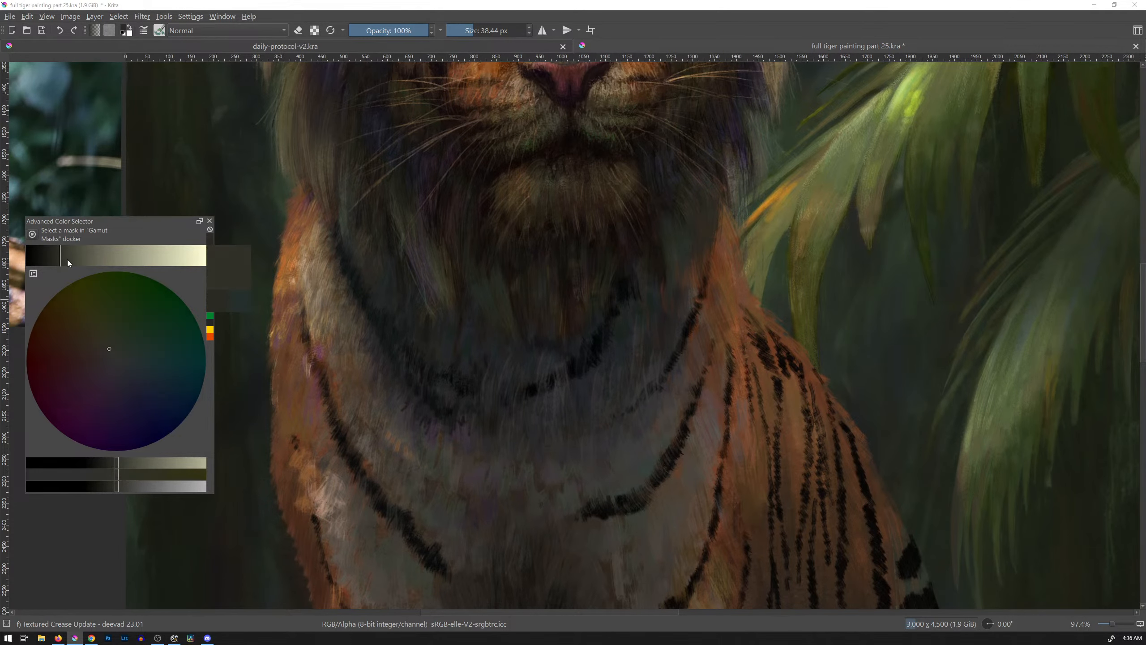
{"action": "left_click_drag", "start_coordinate": [706, 239], "coordinate": [702, 260]}
{"action": "left_click_drag", "start_coordinate": [702, 192], "coordinate": [698, 266]}
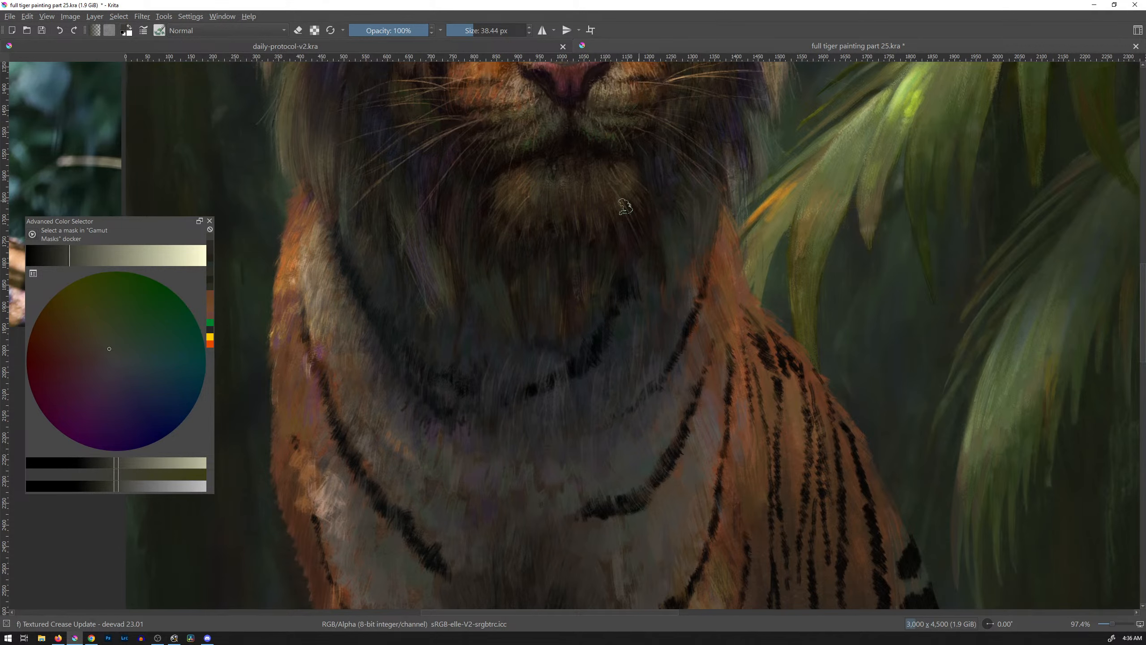
{"action": "left_click", "coordinate": [130, 360]}
{"action": "mouse_move", "coordinate": [706, 196]}
{"action": "left_mouse_down"}
{"action": "mouse_move", "coordinate": [699, 281]}
{"action": "mouse_move", "coordinate": [710, 213]}
{"action": "left_mouse_up"}
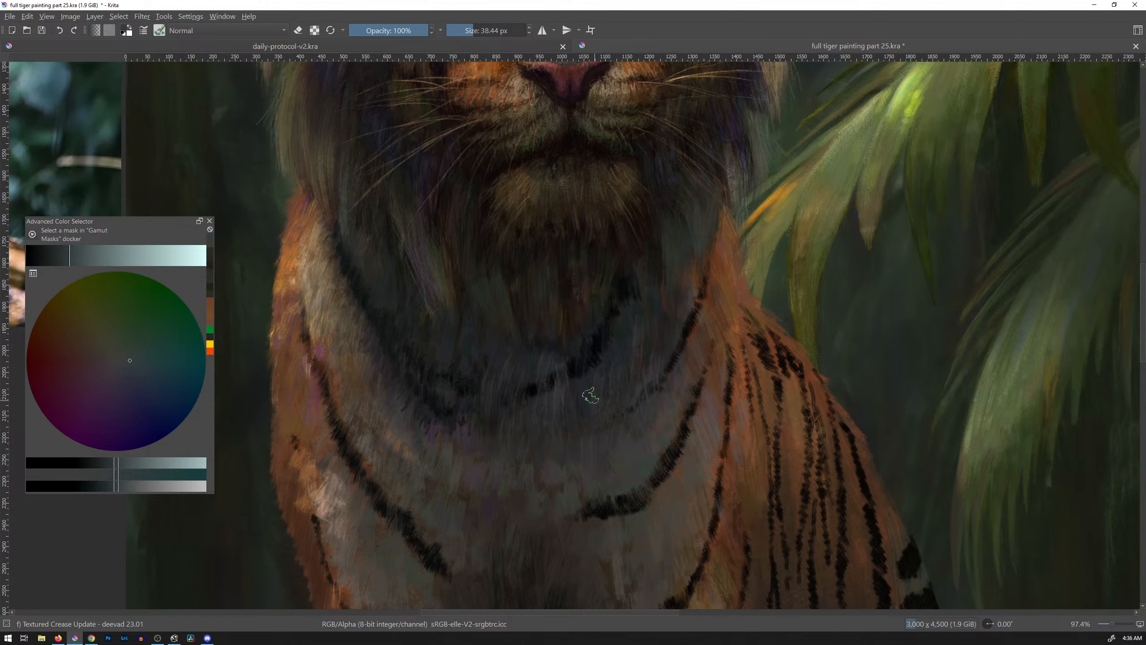
Undo the test stroke, shift a dark green sampled from the neck to slightly lighter teal, and brush fur strokes across the neck.
{"action": "left_click_drag", "start_coordinate": [486, 261], "coordinate": [489, 282]}
{"action": "key", "text": "ctrl+z"}
{"action": "left_click", "coordinate": [506, 267], "text": "ctrl"}
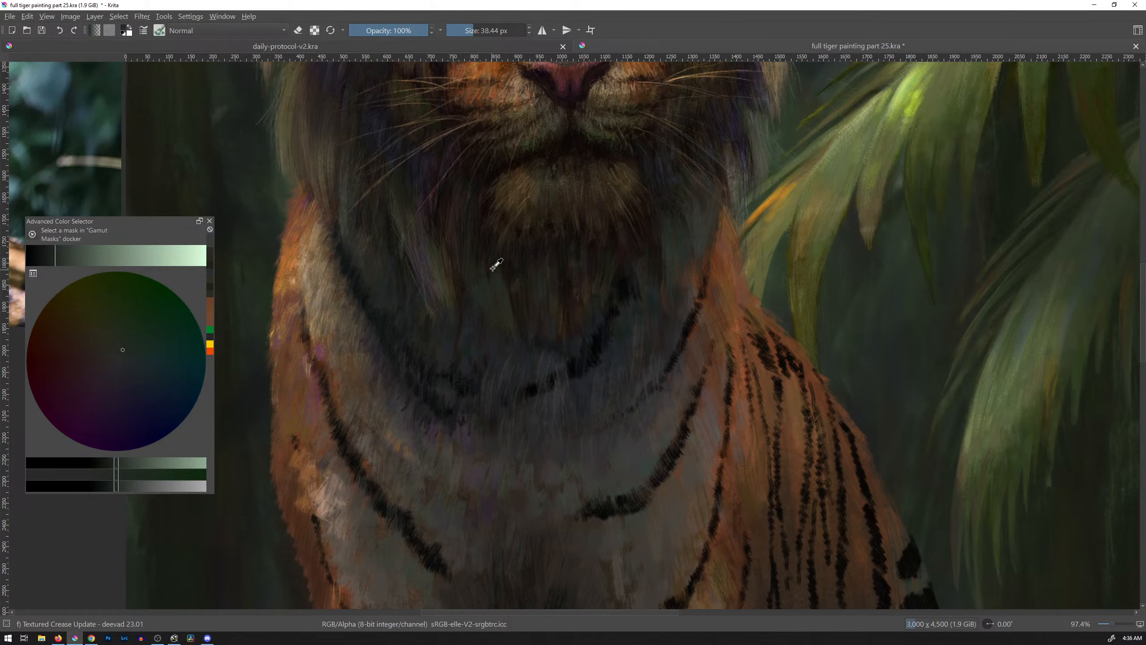
{"action": "left_click", "coordinate": [133, 355]}
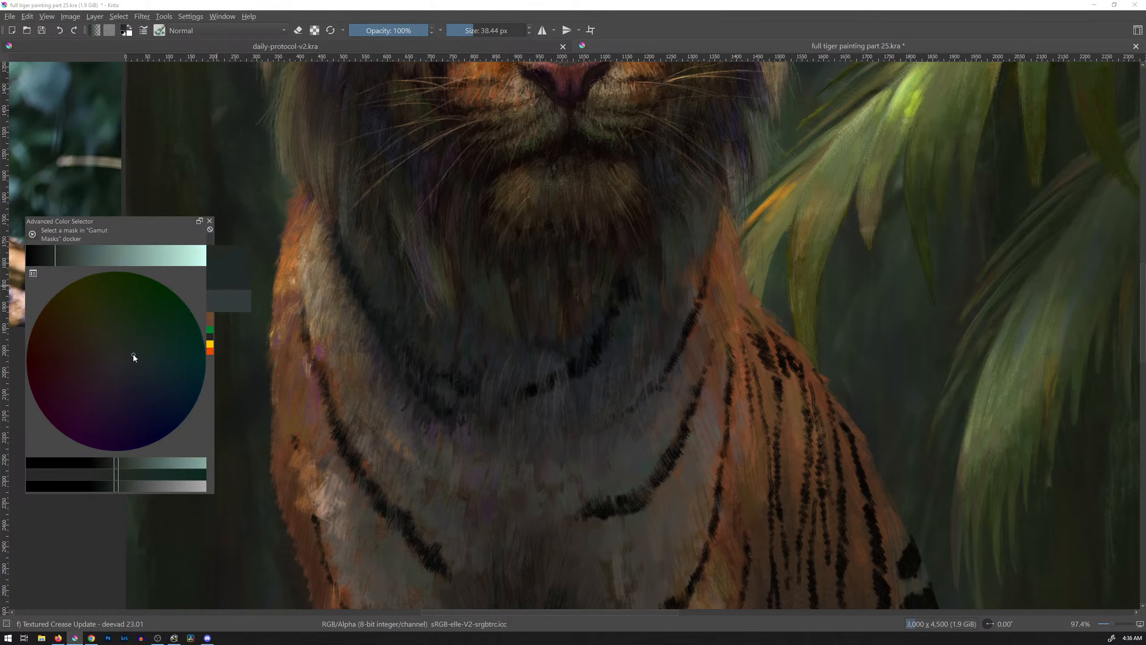
{"action": "left_click", "coordinate": [63, 254]}
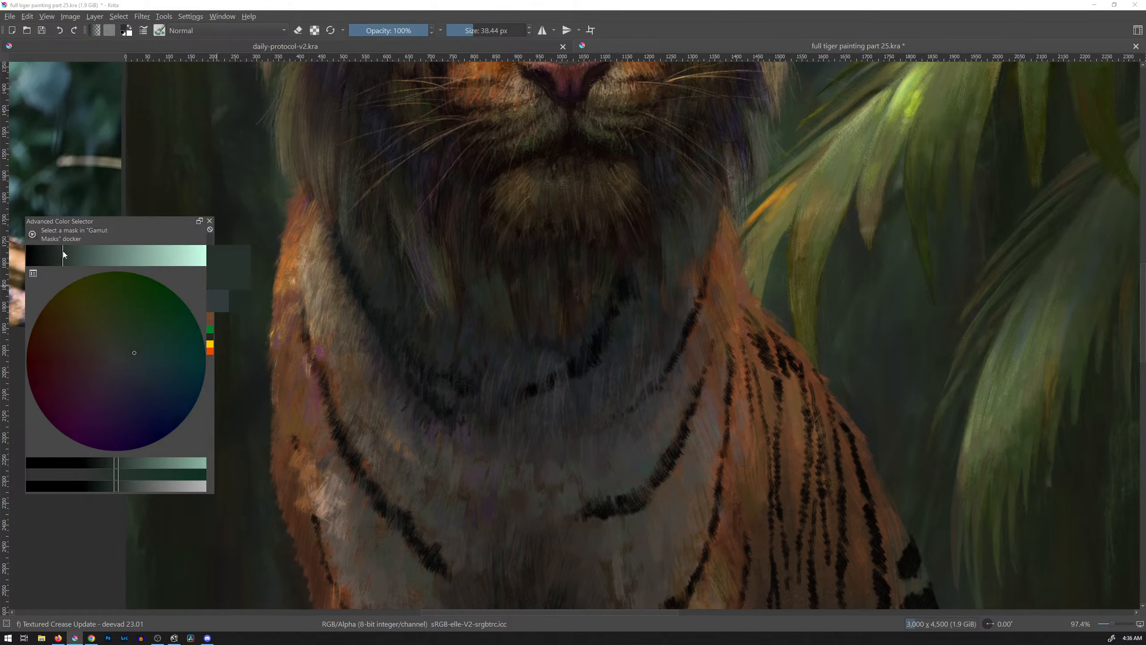
{"action": "mouse_move", "coordinate": [489, 309]}
{"action": "left_mouse_down"}
{"action": "mouse_move", "coordinate": [487, 273]}
{"action": "mouse_move", "coordinate": [487, 309]}
{"action": "left_mouse_up"}
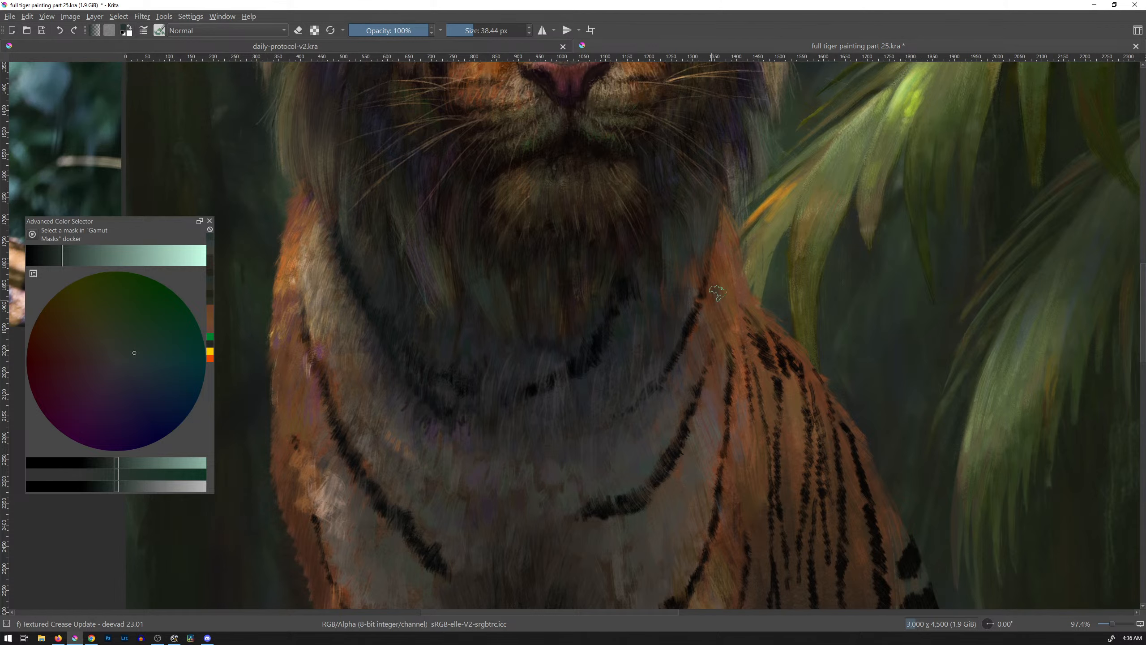
{"action": "mouse_move", "coordinate": [706, 256]}
{"action": "left_mouse_down"}
{"action": "mouse_move", "coordinate": [676, 335]}
{"action": "mouse_move", "coordinate": [727, 248]}
{"action": "mouse_move", "coordinate": [749, 268]}
{"action": "mouse_move", "coordinate": [707, 263]}
{"action": "left_mouse_up"}
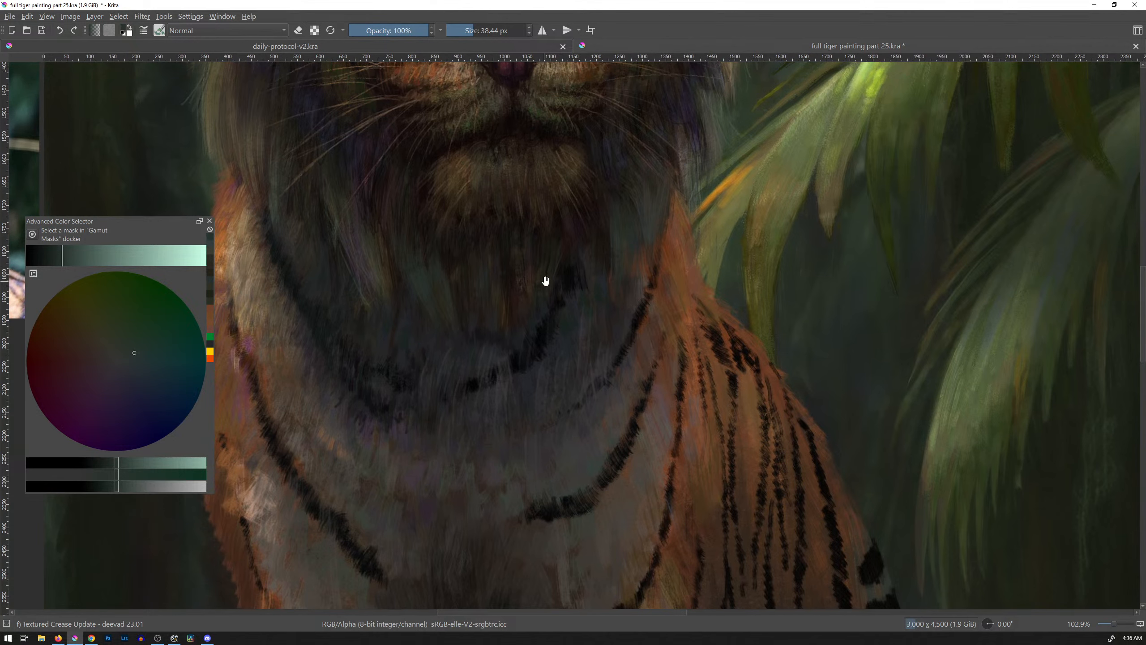
Brush orange strokes sampled from the shoulder over its upper edge beside the neck.
{"action": "left_click_drag", "start_coordinate": [545, 281], "coordinate": [625, 282]}
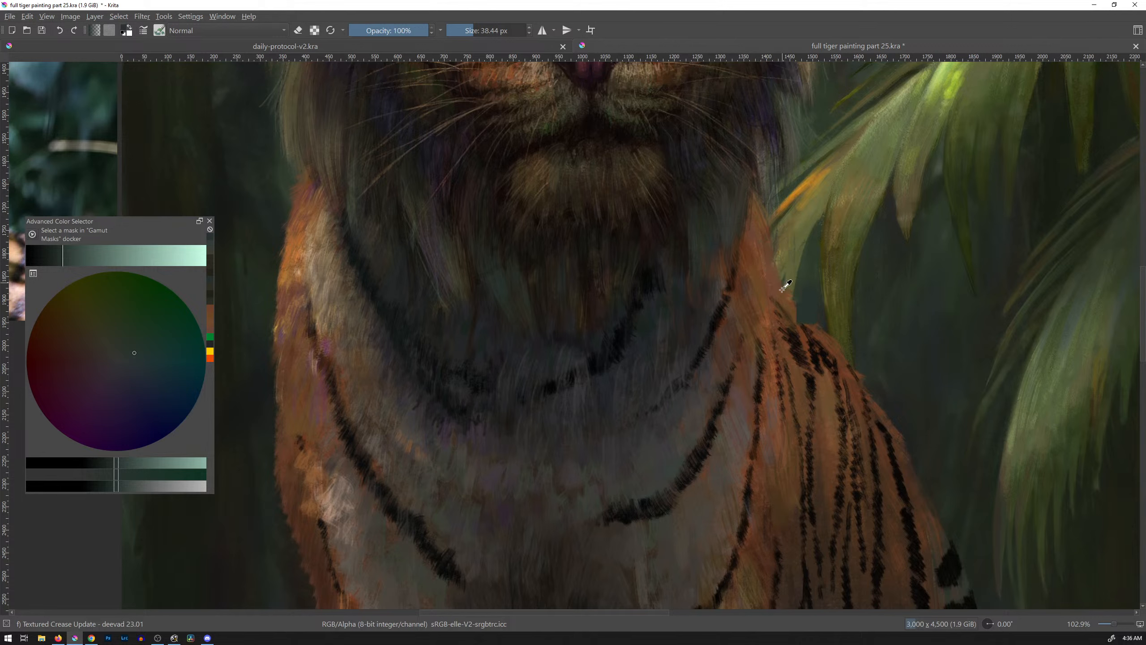
{"action": "key", "text": "ctrl"}
{"action": "left_click", "coordinate": [749, 282], "text": "ctrl"}
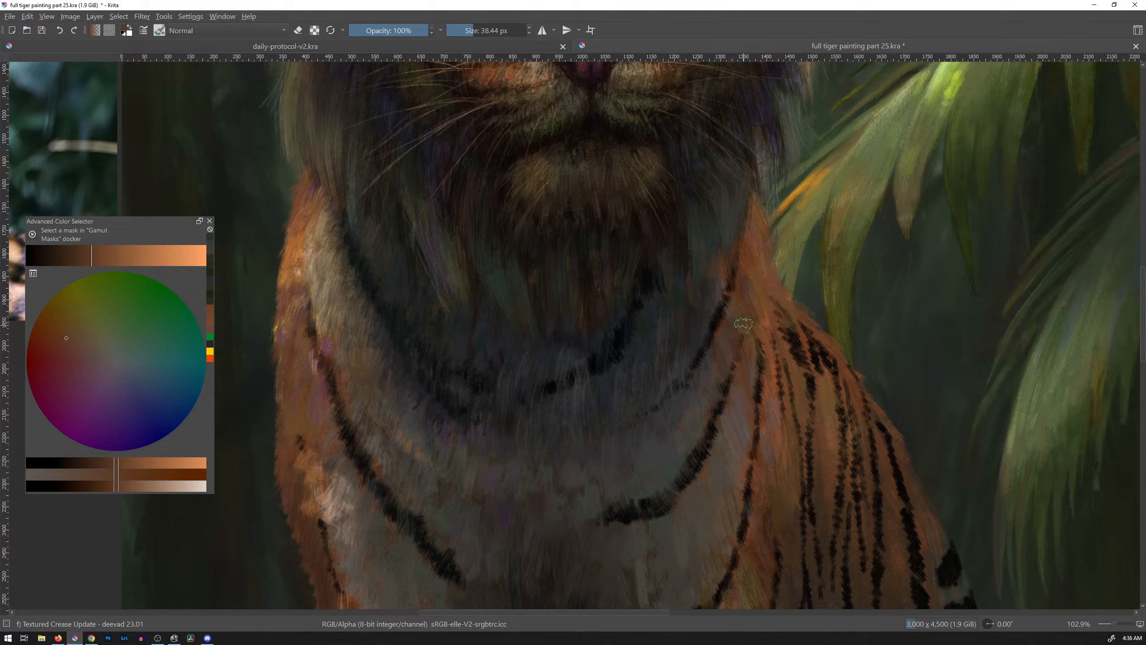
{"action": "left_click_drag", "start_coordinate": [768, 274], "coordinate": [778, 266]}
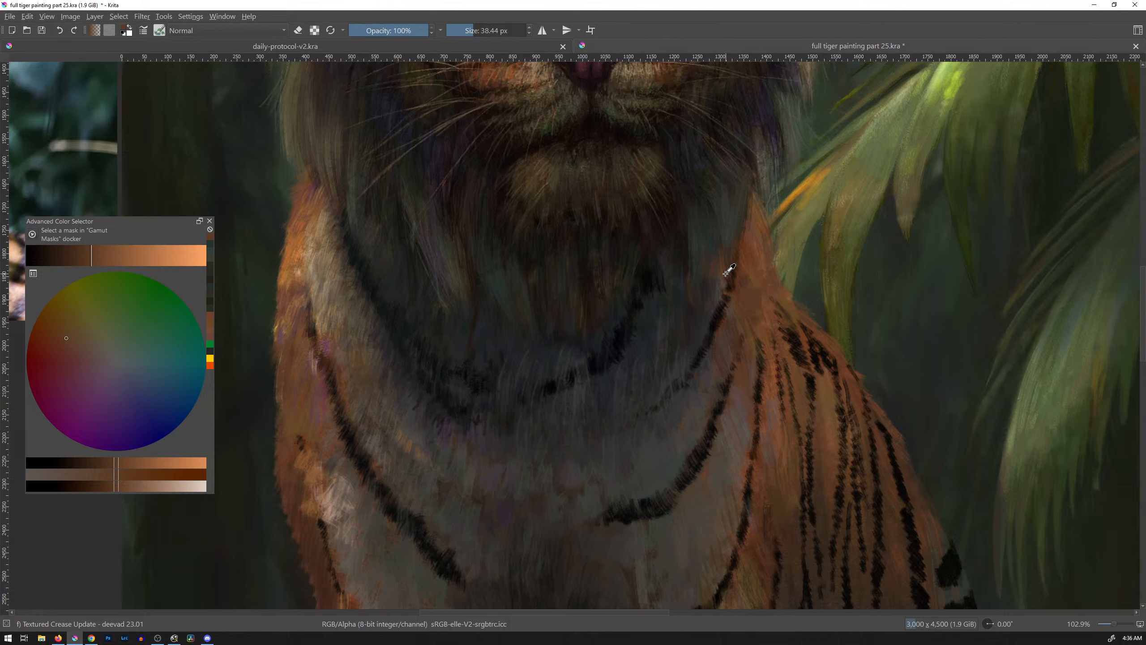
{"action": "left_click", "coordinate": [760, 298], "text": "ctrl"}
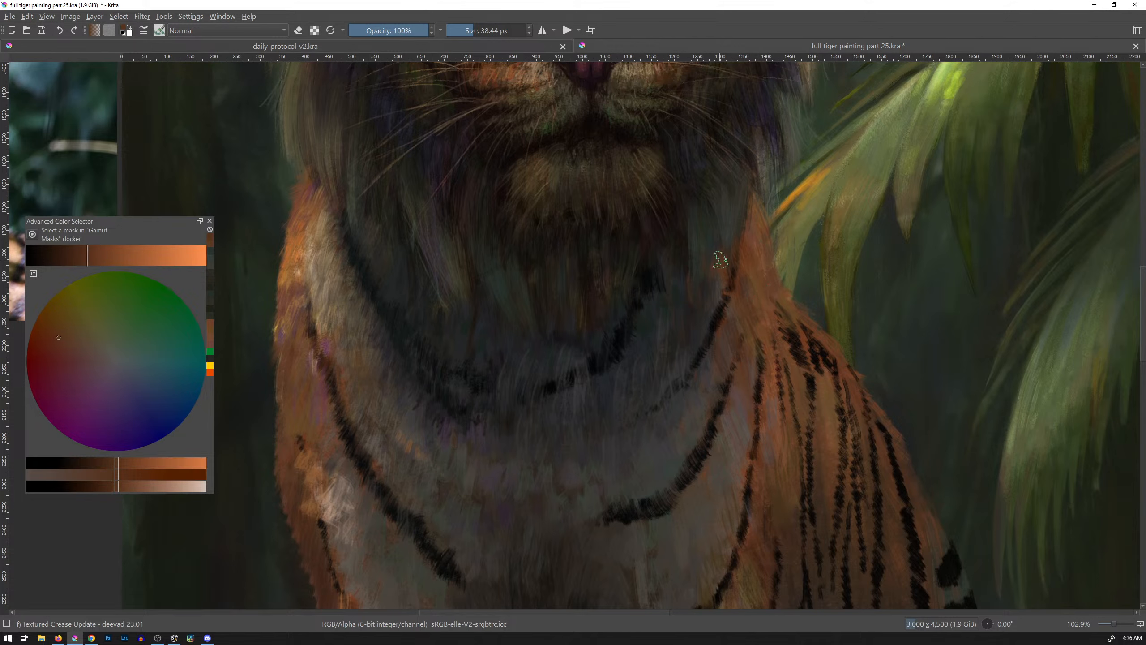
Sample a muted brown from the shoulder, darken it, and brush it along the edge between shoulder and neck.
{"action": "left_click", "coordinate": [759, 283], "text": "ctrl"}
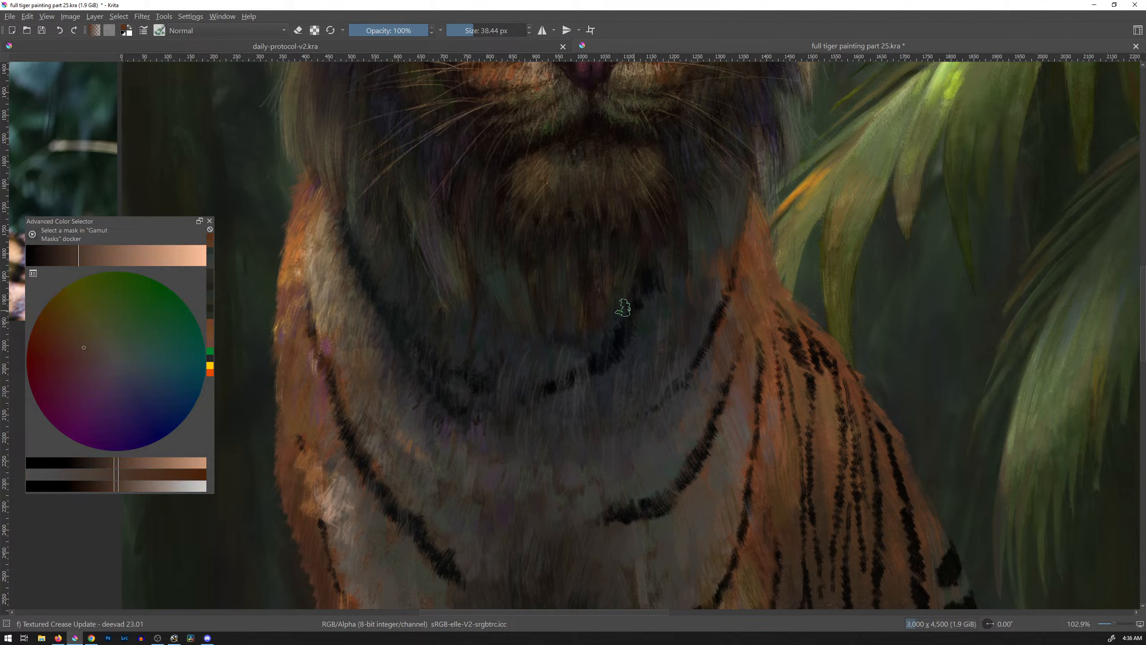
{"action": "left_click", "coordinate": [77, 256]}
{"action": "left_click_drag", "start_coordinate": [70, 256], "coordinate": [69, 256]}
{"action": "mouse_move", "coordinate": [724, 261]}
{"action": "left_mouse_down"}
{"action": "mouse_move", "coordinate": [719, 298]}
{"action": "mouse_move", "coordinate": [742, 294]}
{"action": "left_mouse_up"}
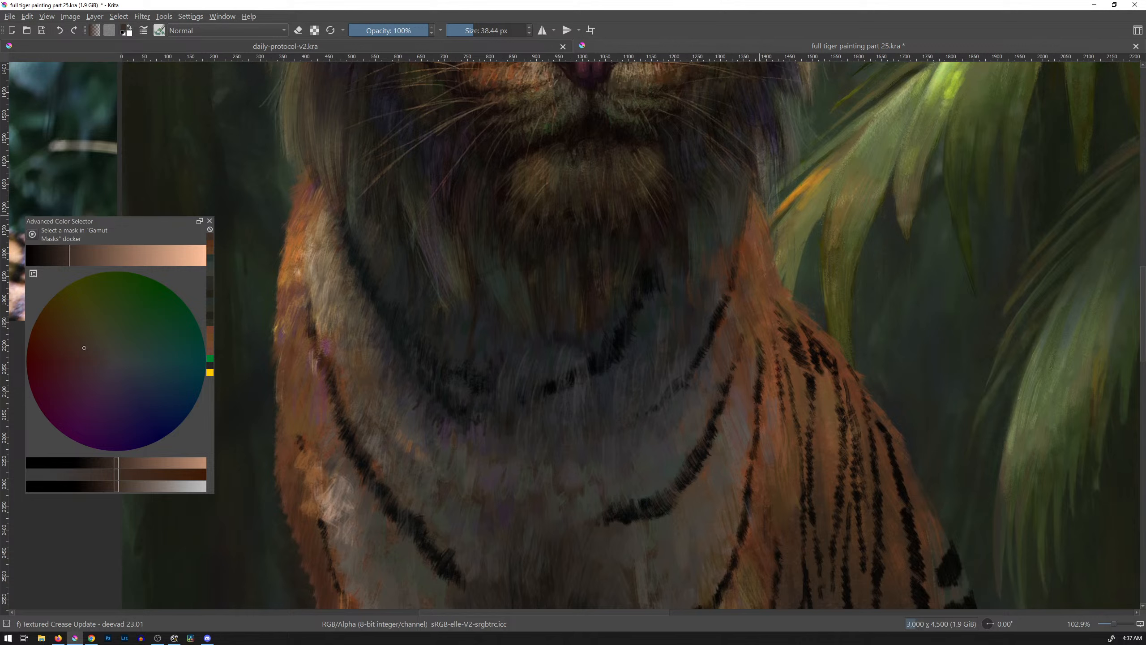
Tint the upper shoulder edge with violet strokes, and set the paint colour to a less saturated version of the shoulder's orange.
{"action": "left_click", "coordinate": [763, 228], "text": "ctrl"}
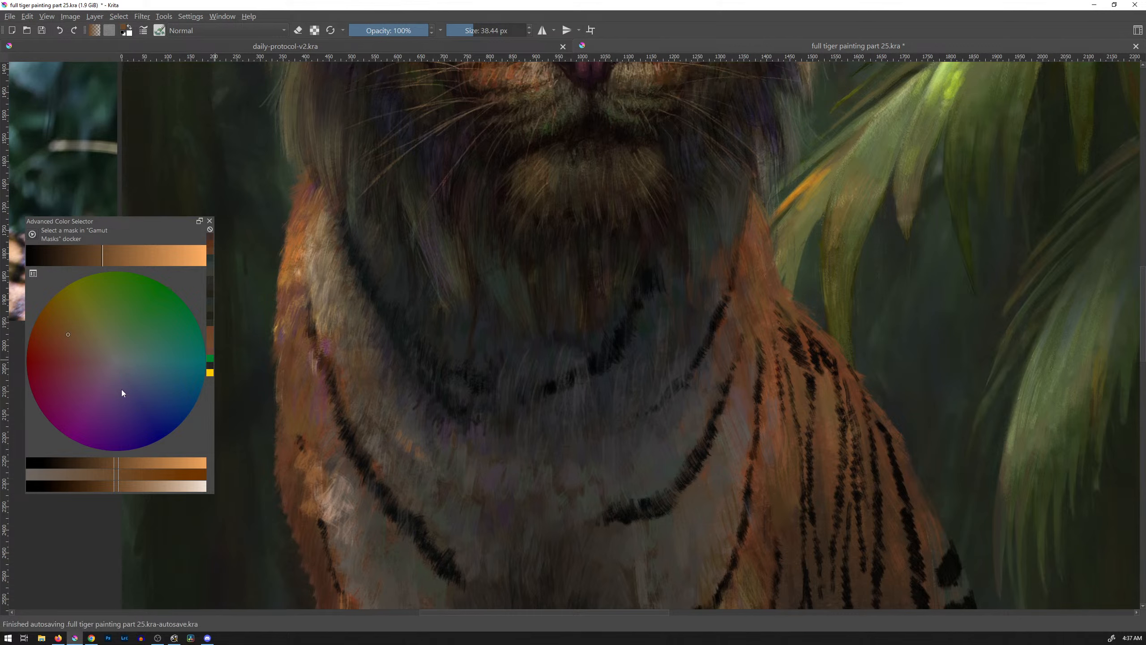
{"action": "left_click", "coordinate": [123, 406]}
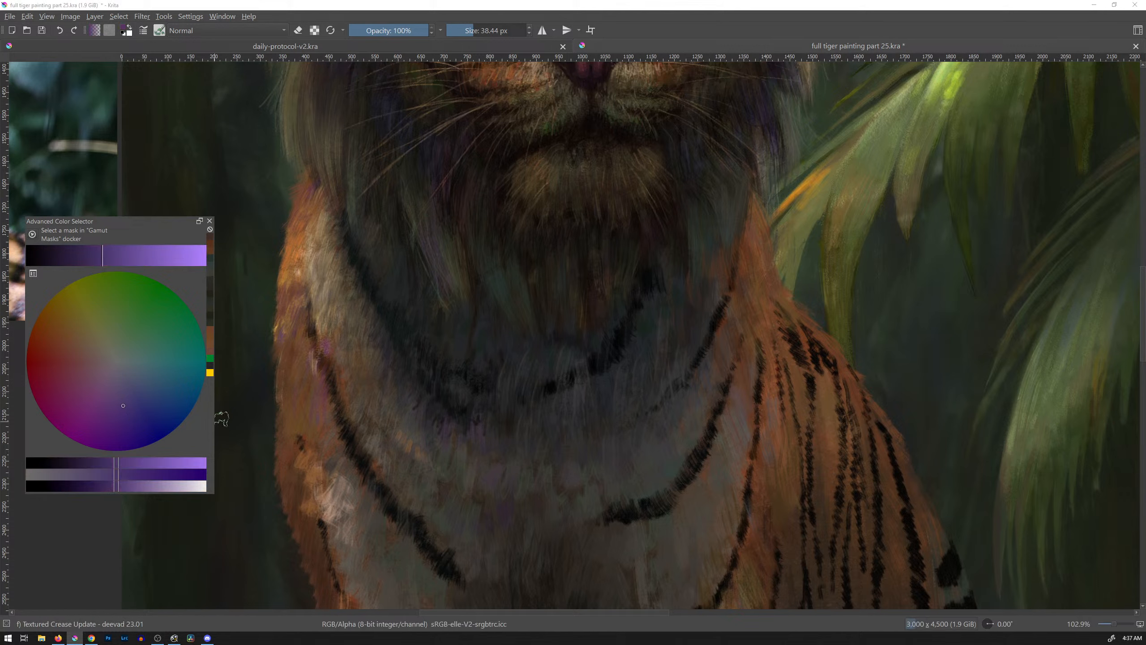
{"action": "mouse_move", "coordinate": [751, 221]}
{"action": "left_mouse_down"}
{"action": "mouse_move", "coordinate": [754, 239]}
{"action": "mouse_move", "coordinate": [754, 228]}
{"action": "left_mouse_up"}
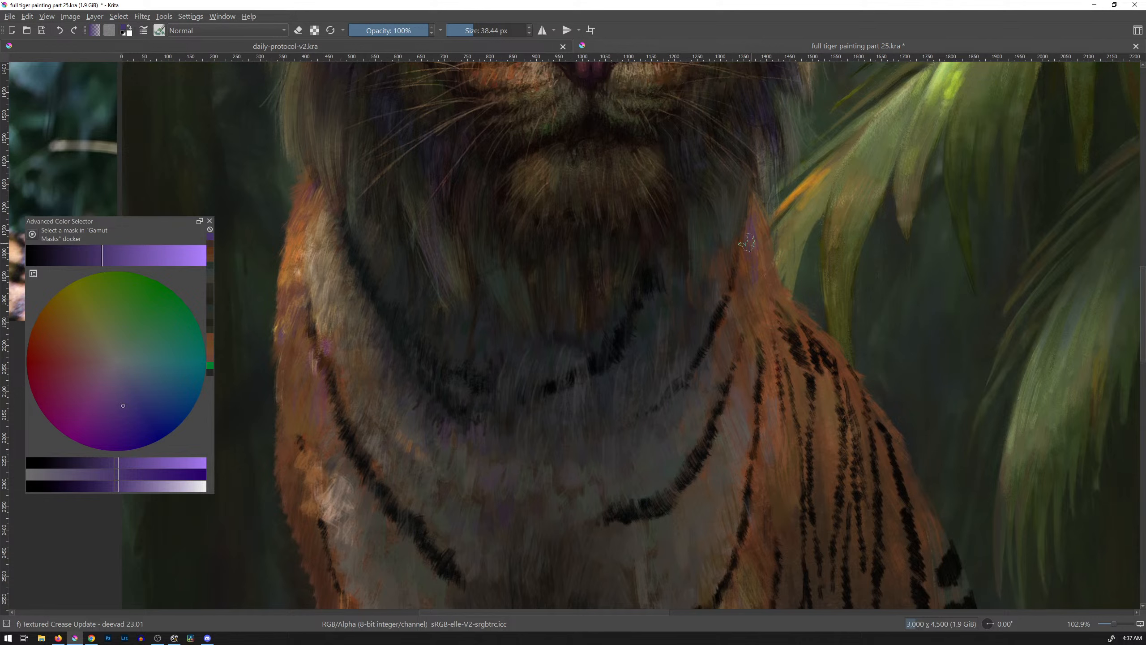
{"action": "key", "text": "ctrl"}
{"action": "left_click", "coordinate": [769, 310], "text": "ctrl"}
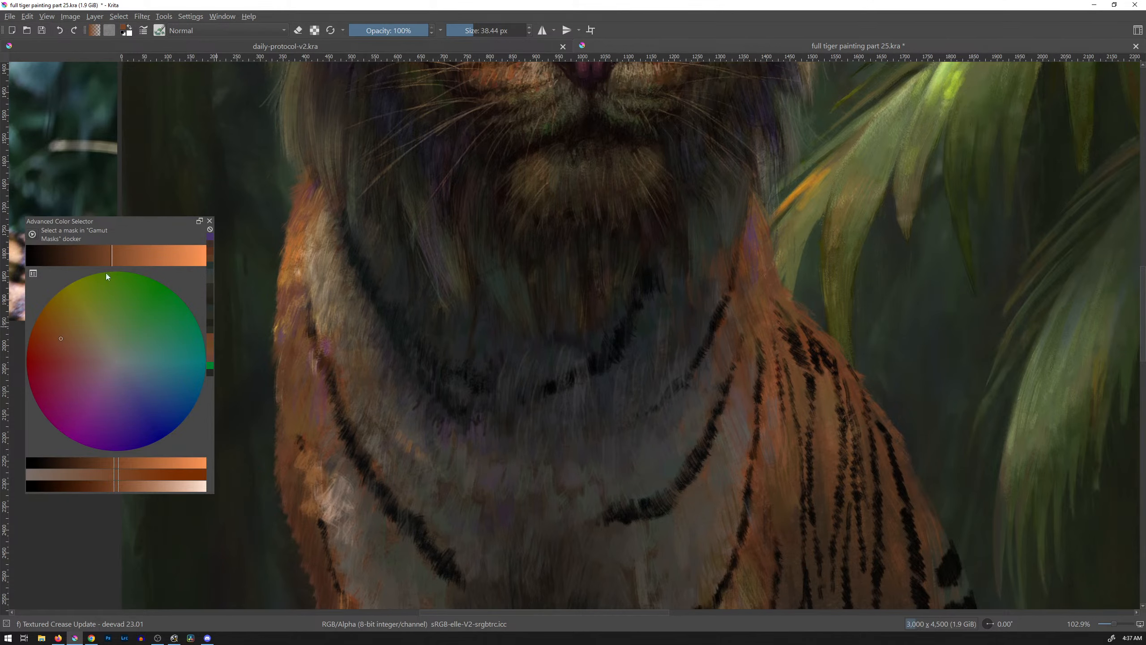
{"action": "left_click", "coordinate": [78, 343]}
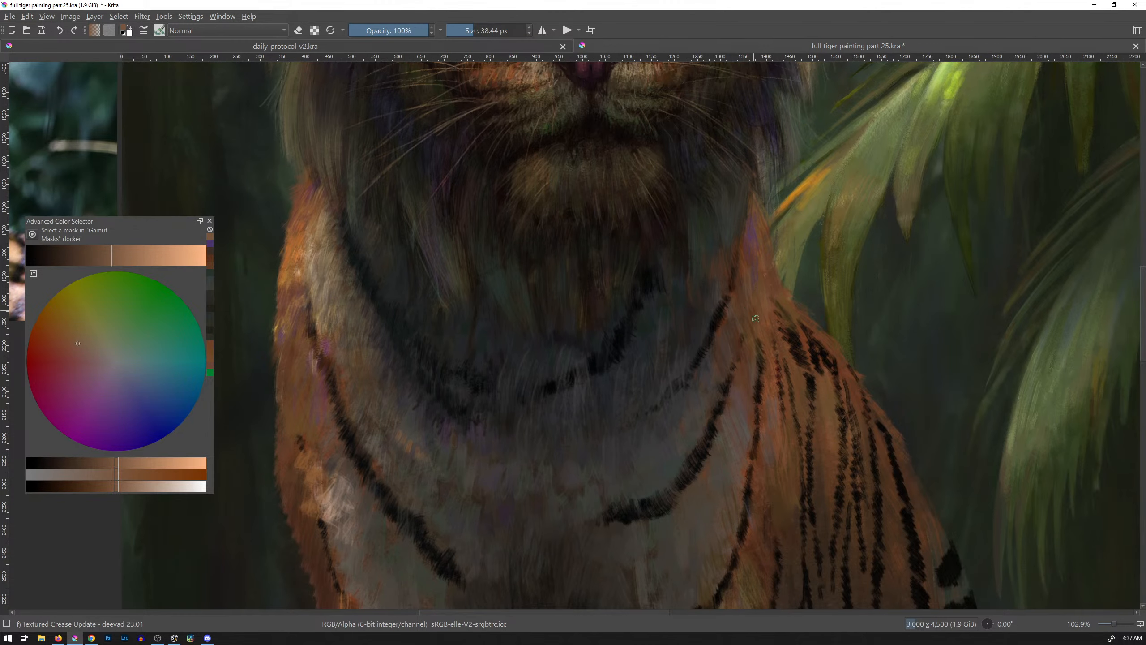
Reduce the brush size to 25.64 px and brush dark blue-grey sampled from the neck shadow over the curved neck stripe.
{"action": "left_click_drag", "start_coordinate": [785, 389], "coordinate": [784, 305]}
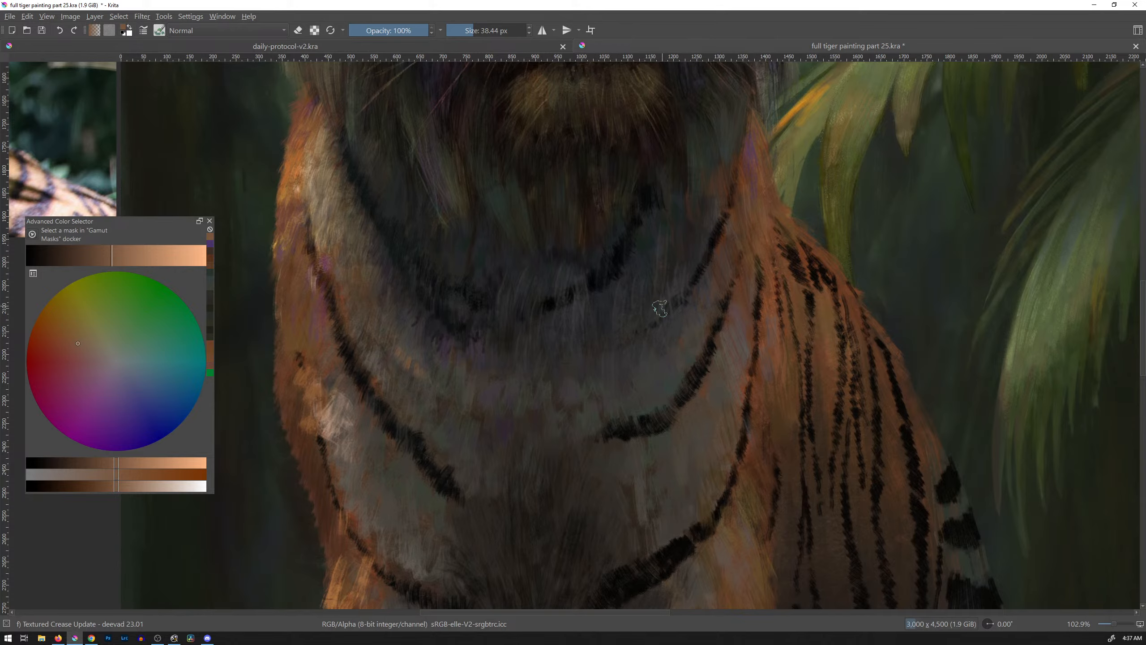
{"action": "left_click_drag", "start_coordinate": [694, 281], "coordinate": [734, 305]}
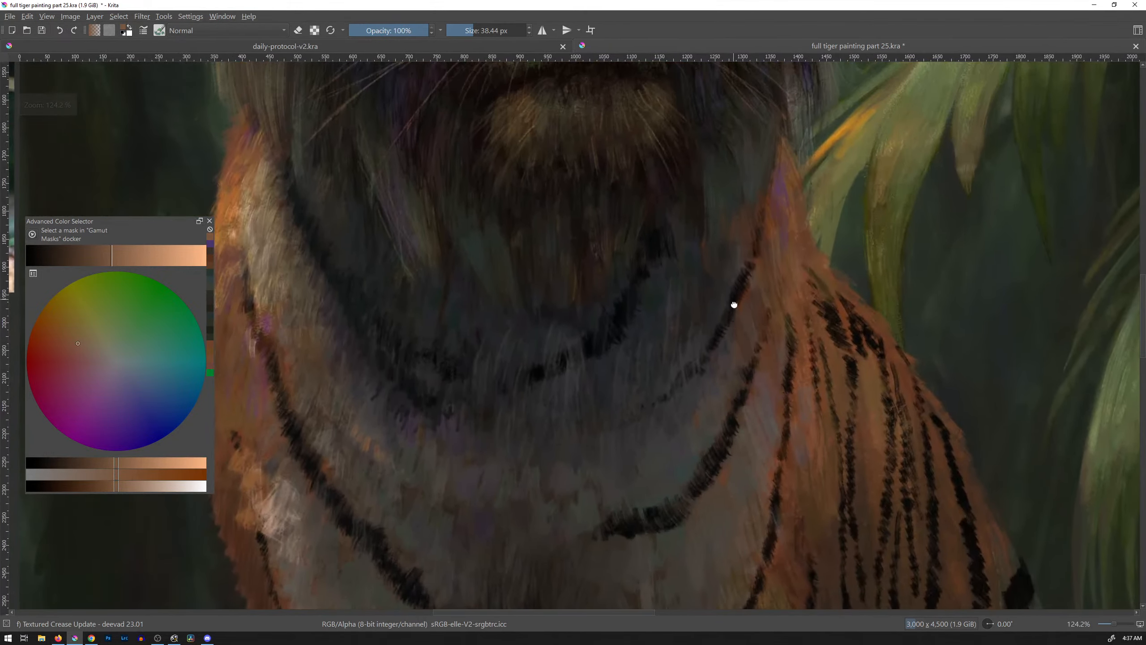
{"action": "left_click_drag", "start_coordinate": [381, 276], "coordinate": [424, 274]}
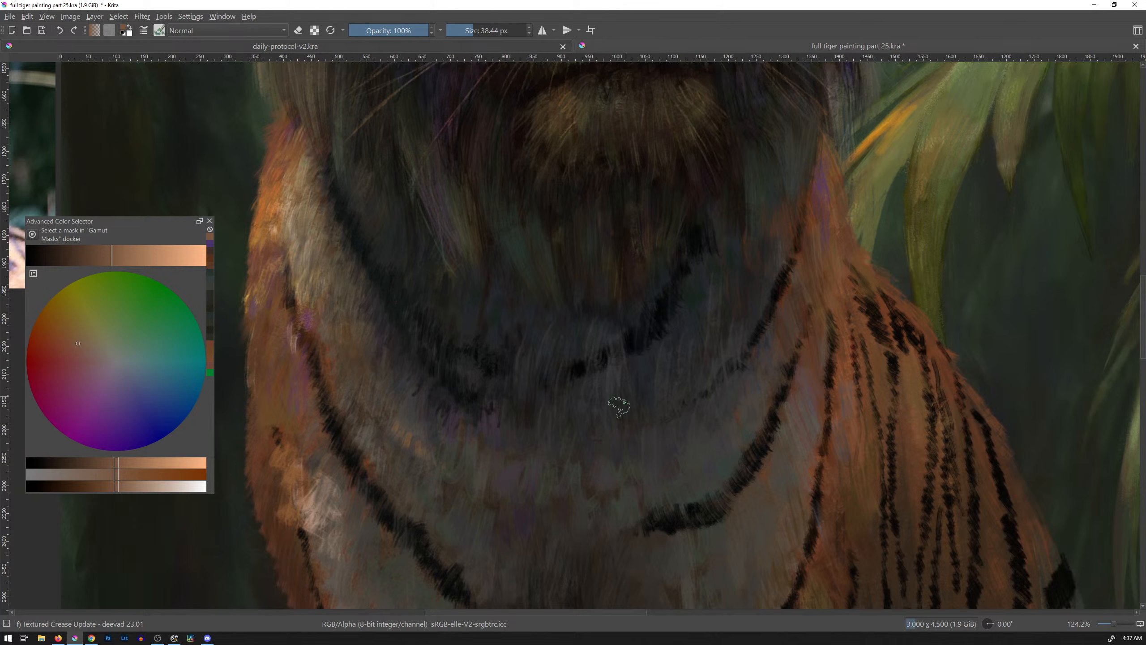
{"action": "left_click_drag", "start_coordinate": [686, 351], "coordinate": [693, 294]}
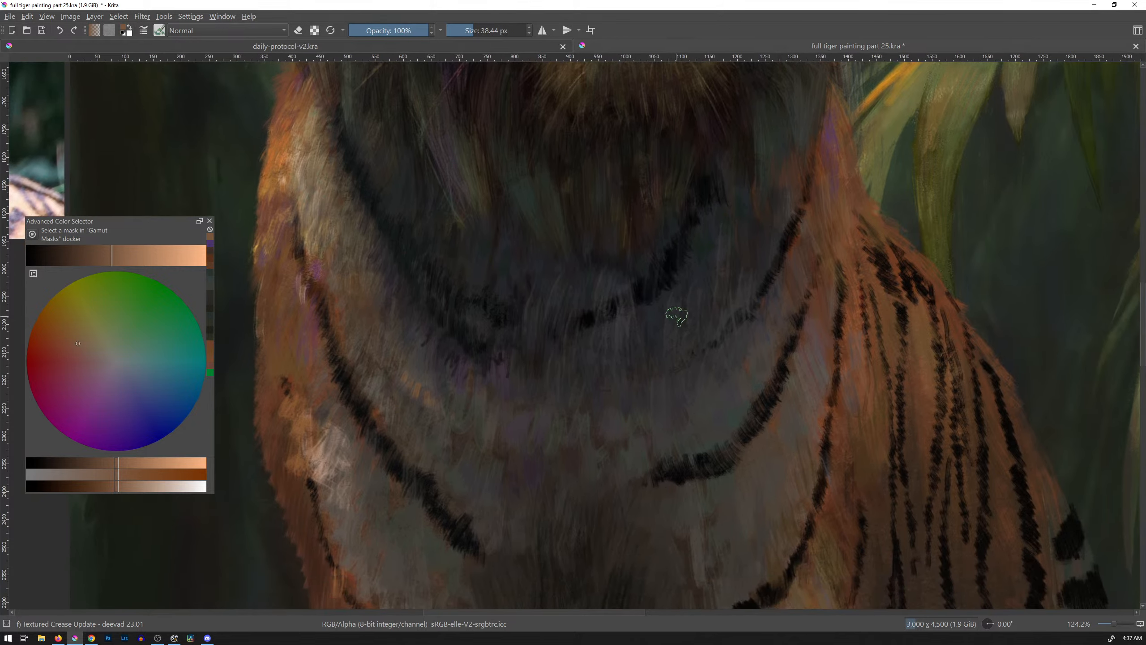
{"action": "key", "text": "bracketleft"}
{"action": "left_click", "coordinate": [553, 257], "text": "ctrl"}
{"action": "left_click_drag", "start_coordinate": [530, 295], "coordinate": [535, 286]}
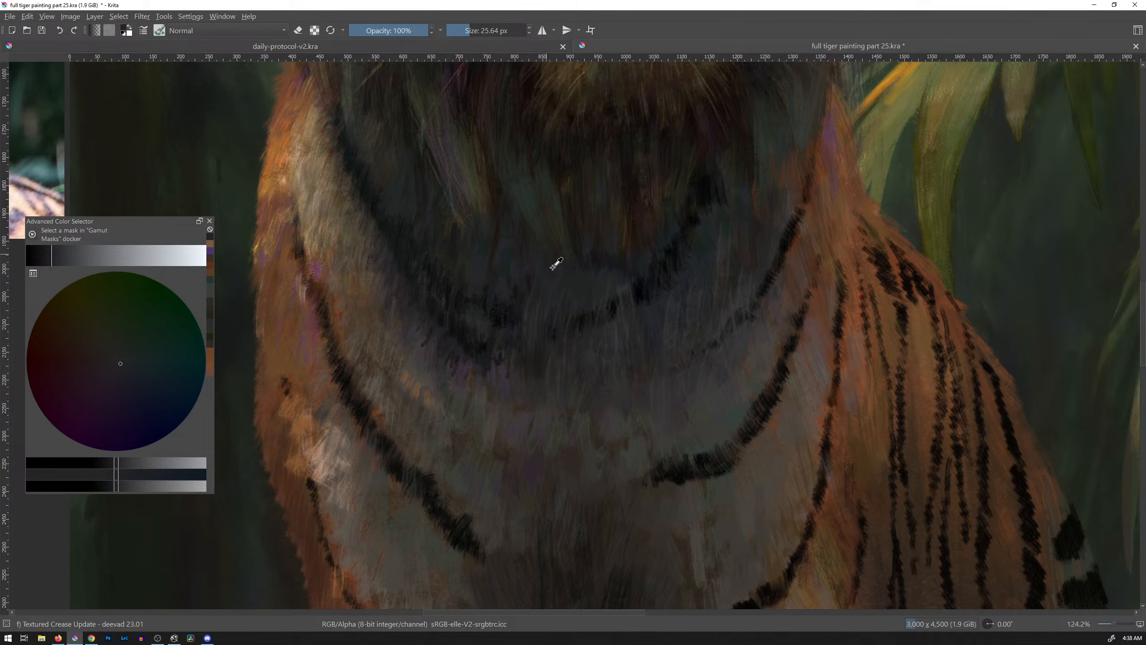
Blend dark purple-grey fur strokes around the curved neck stripe and rework the stripe with near-black blue.
{"action": "left_click", "coordinate": [593, 294], "text": "ctrl"}
{"action": "left_click", "coordinate": [110, 375]}
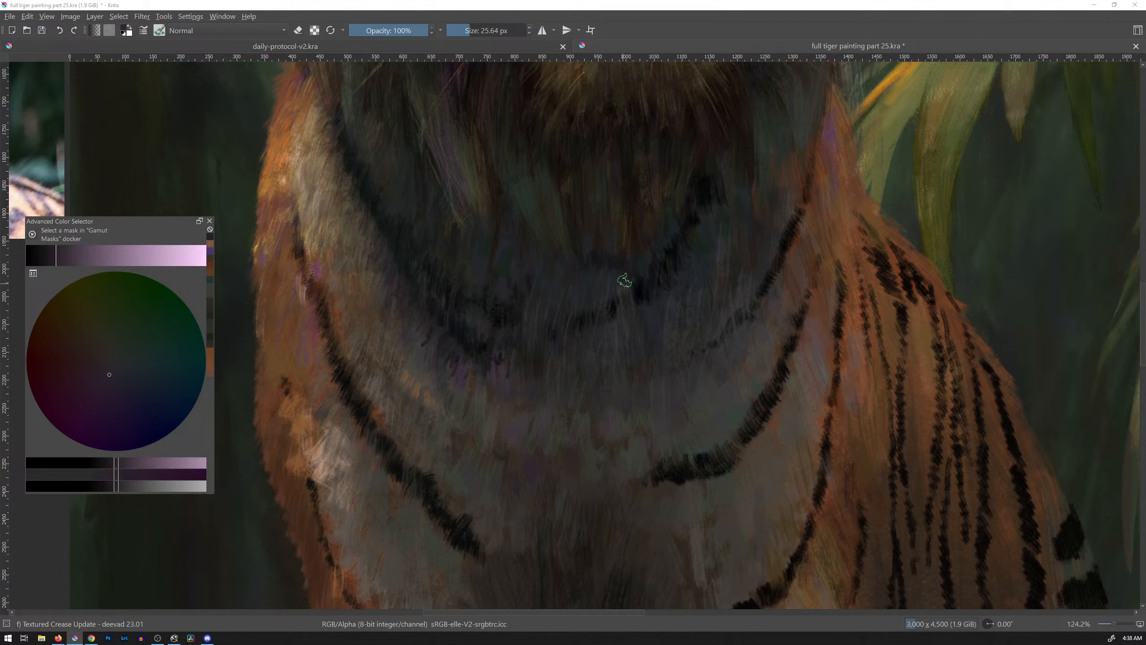
{"action": "mouse_move", "coordinate": [603, 287]}
{"action": "left_mouse_down"}
{"action": "mouse_move", "coordinate": [592, 293]}
{"action": "mouse_move", "coordinate": [606, 290]}
{"action": "left_mouse_up"}
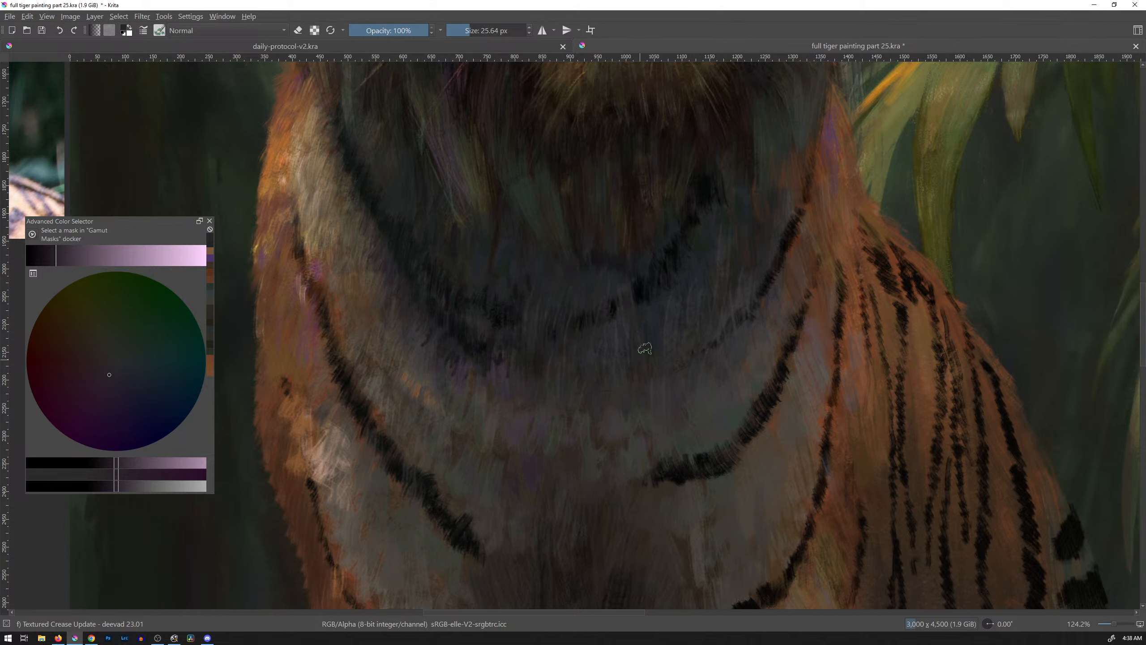
{"action": "left_click", "coordinate": [673, 318], "text": "ctrl"}
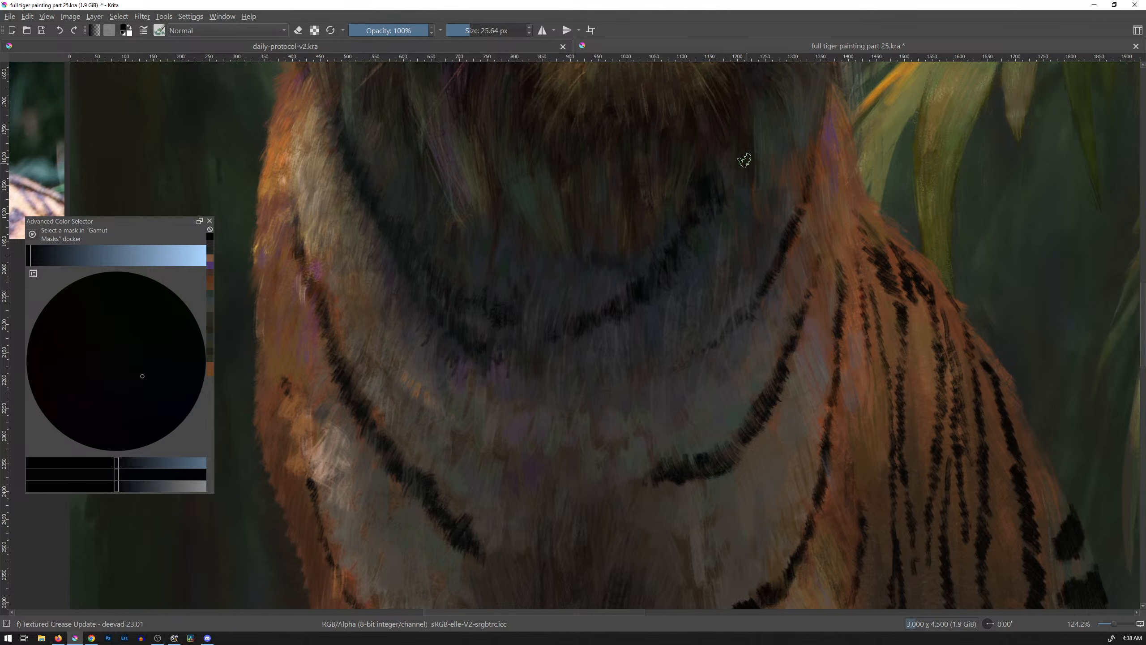
Examine the brush's Flow pressure curve and Opacity settings, testing strokes on the scratchpad, and close the brush editor.
{"action": "left_click", "coordinate": [144, 30]}
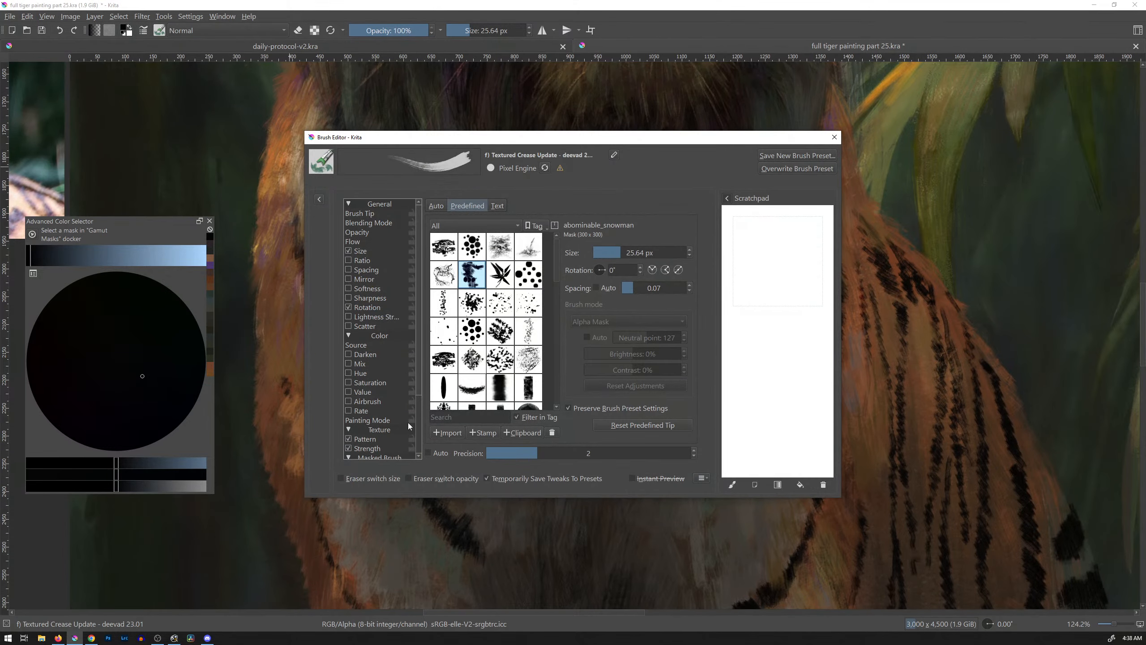
{"action": "mouse_move", "coordinate": [419, 367]}
{"action": "left_mouse_down"}
{"action": "mouse_move", "coordinate": [417, 405]}
{"action": "mouse_move", "coordinate": [421, 349]}
{"action": "left_mouse_up"}
{"action": "left_click", "coordinate": [363, 242]}
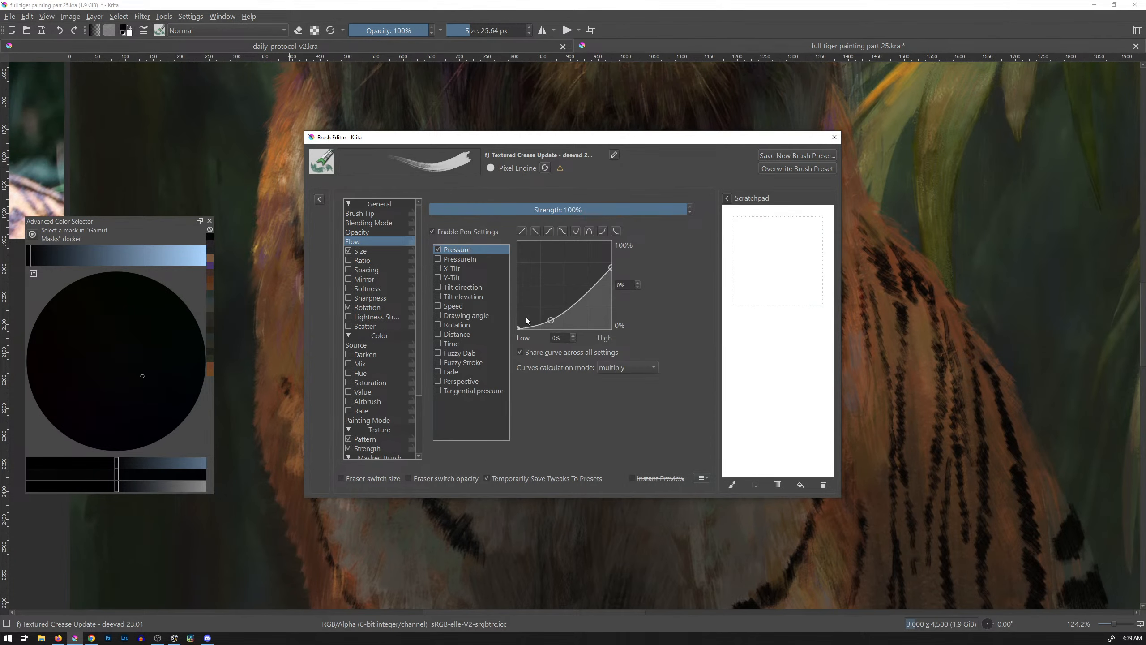
{"action": "mouse_move", "coordinate": [747, 253]}
{"action": "left_mouse_down"}
{"action": "mouse_move", "coordinate": [753, 284]}
{"action": "mouse_move", "coordinate": [770, 254]}
{"action": "mouse_move", "coordinate": [769, 289]}
{"action": "mouse_move", "coordinate": [794, 284]}
{"action": "mouse_move", "coordinate": [791, 315]}
{"action": "left_mouse_up"}
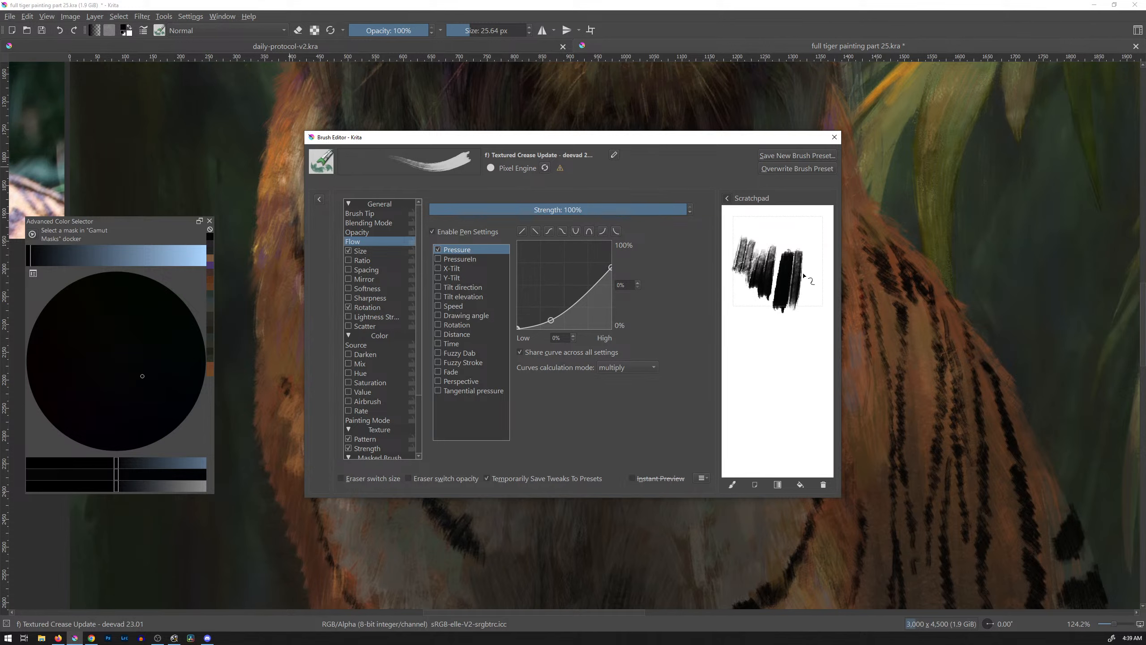
{"action": "mouse_move", "coordinate": [786, 262]}
{"action": "left_mouse_down"}
{"action": "mouse_move", "coordinate": [794, 231]}
{"action": "mouse_move", "coordinate": [796, 258]}
{"action": "left_mouse_up"}
{"action": "left_click", "coordinate": [370, 232]}
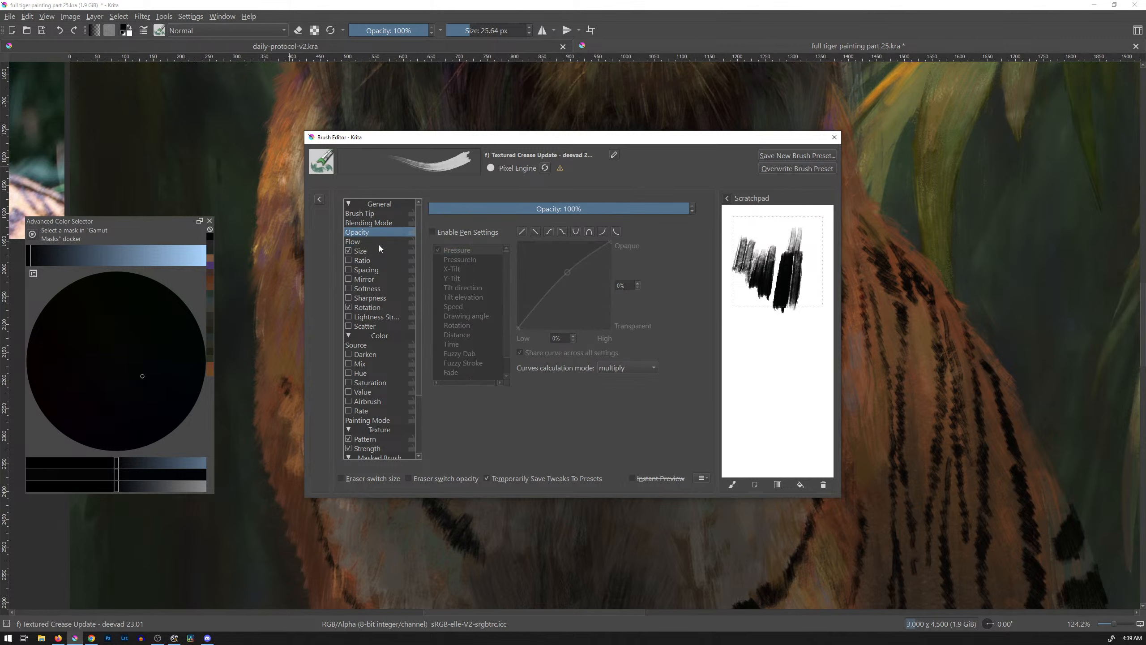
{"action": "left_click", "coordinate": [380, 243]}
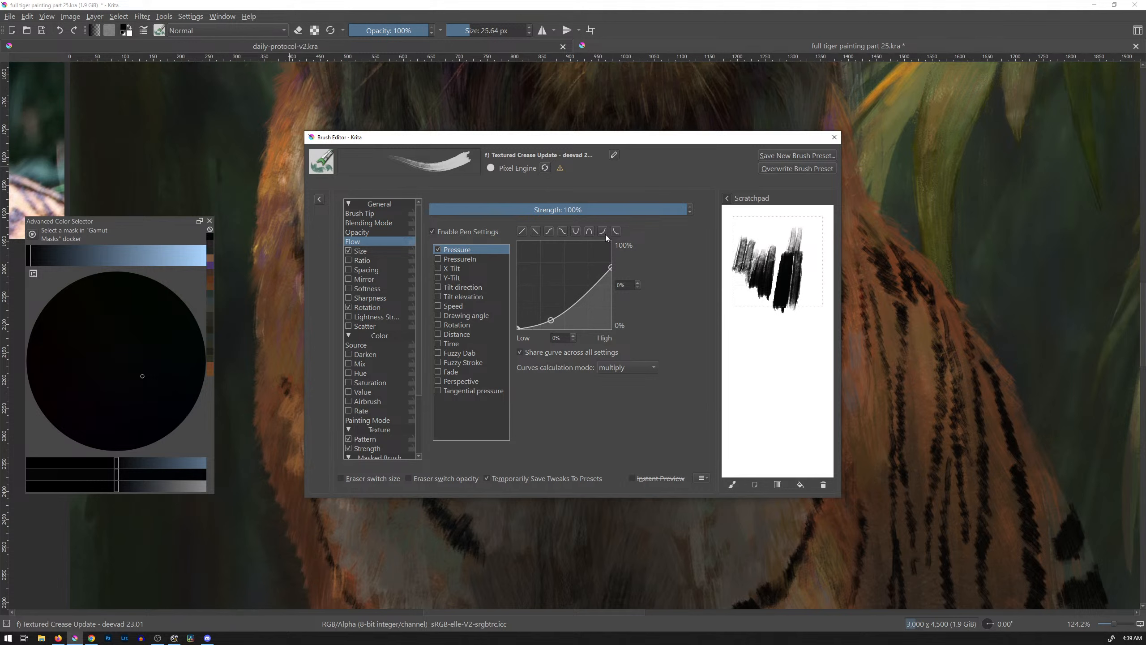
{"action": "left_click_drag", "start_coordinate": [609, 243], "coordinate": [629, 240]}
{"action": "left_click_drag", "start_coordinate": [525, 327], "coordinate": [560, 297]}
{"action": "mouse_move", "coordinate": [744, 329]}
{"action": "left_mouse_down"}
{"action": "mouse_move", "coordinate": [783, 343]}
{"action": "mouse_move", "coordinate": [793, 362]}
{"action": "left_mouse_up"}
{"action": "left_click", "coordinate": [835, 137]}
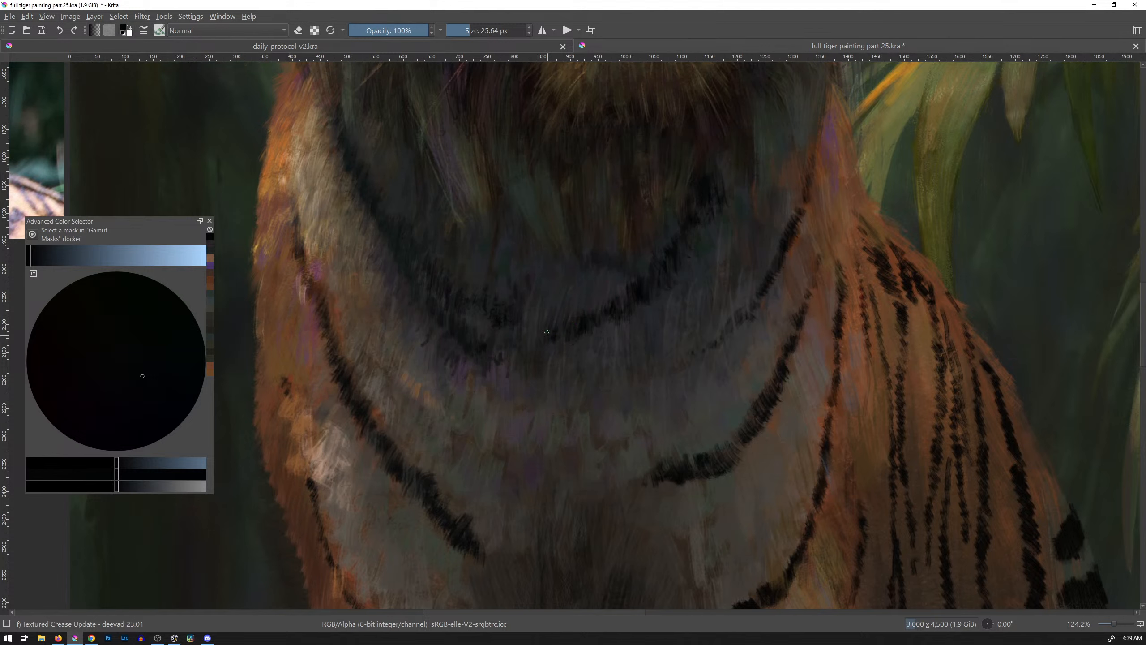
Sample dark violet-grey tones beside the curved neck stripe and brush fur strokes along its lower edge.
{"action": "left_click", "coordinate": [650, 315], "text": "ctrl"}
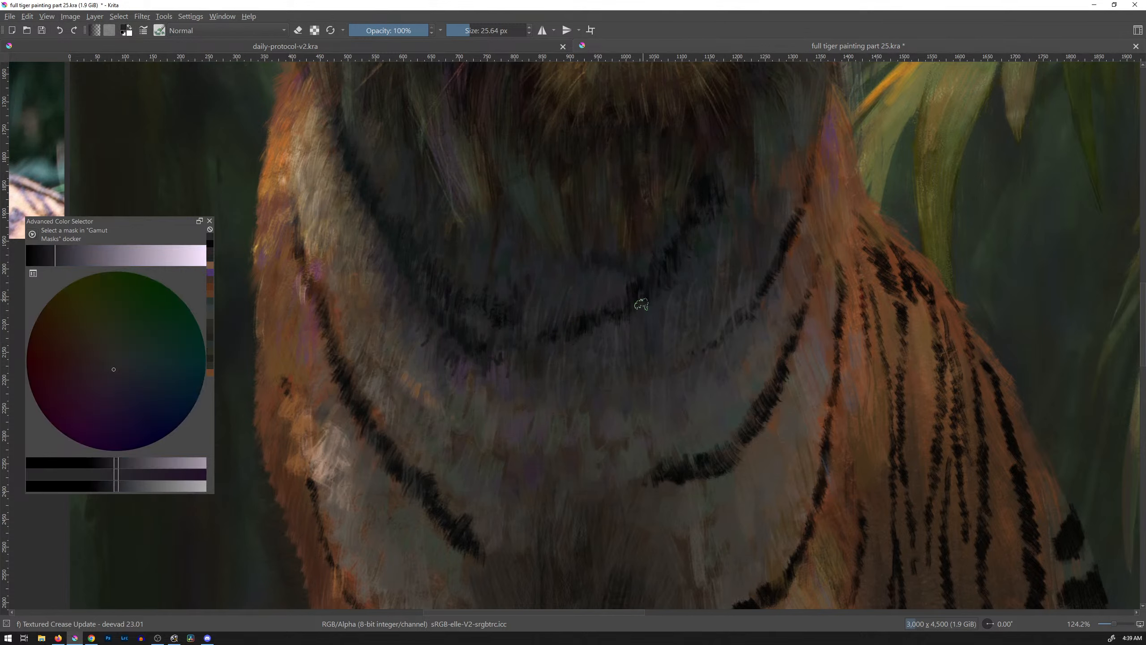
{"action": "left_click", "coordinate": [708, 312], "text": "ctrl"}
{"action": "left_click_drag", "start_coordinate": [712, 287], "coordinate": [683, 382]}
Move the standing tiger reference photo closer to the painted tiger and return to the Brush tool at the neck and shoulder.
{"action": "left_click_drag", "start_coordinate": [782, 322], "coordinate": [668, 322]}
{"action": "key", "text": "r"}
{"action": "left_click", "coordinate": [948, 292]}
{"action": "left_click_drag", "start_coordinate": [948, 291], "coordinate": [812, 278]}
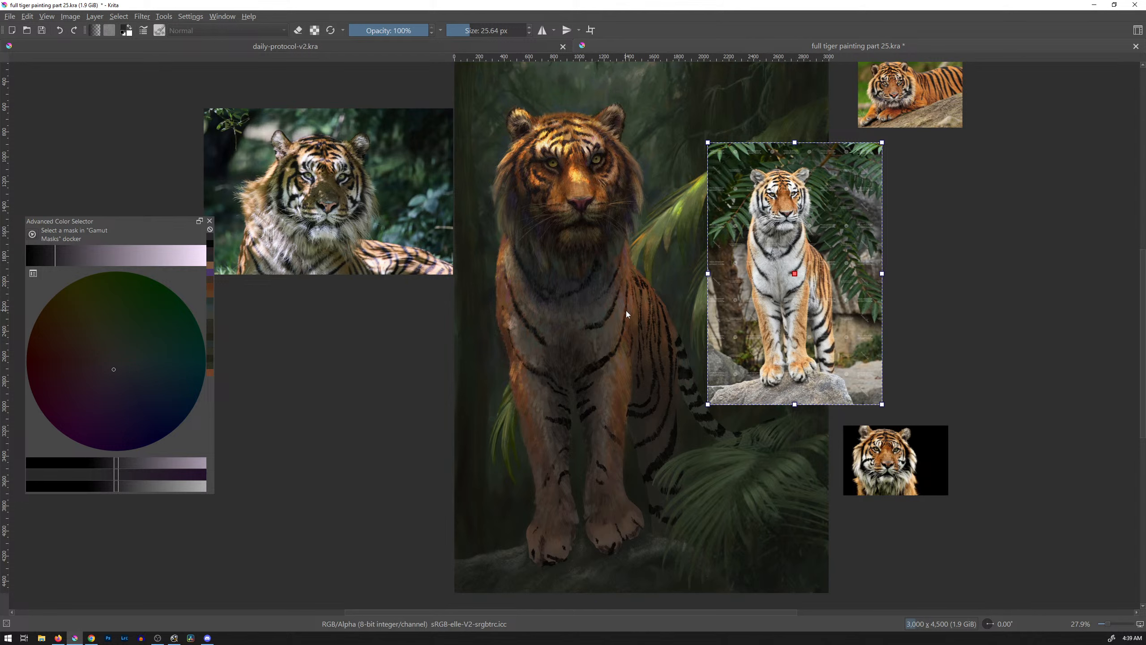
{"action": "key", "text": "b"}
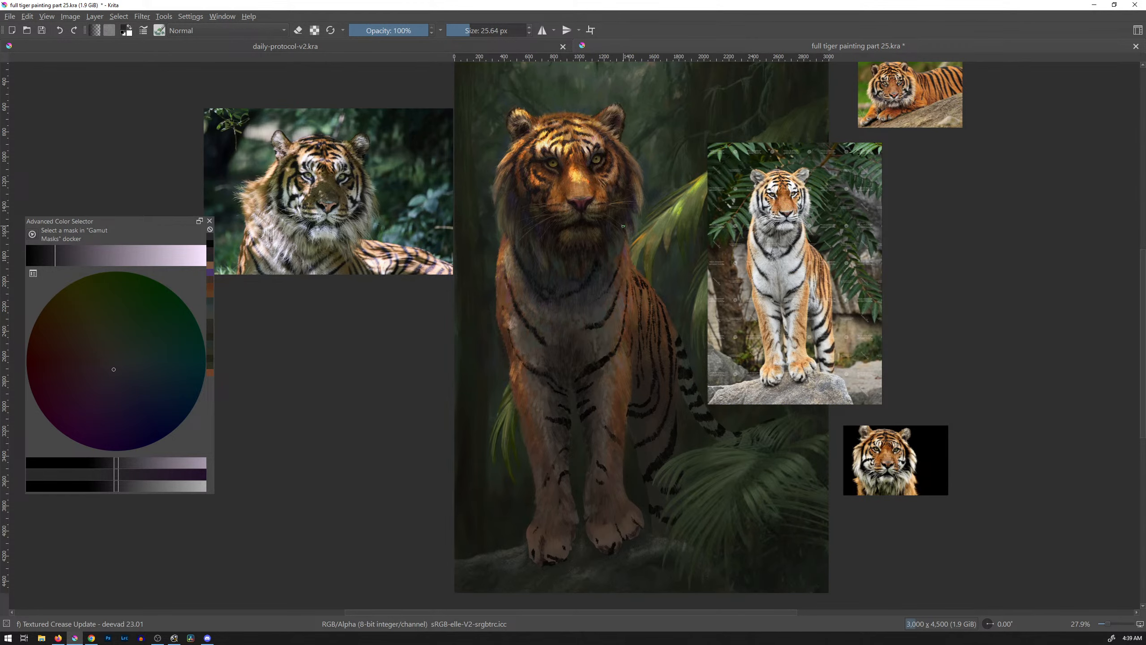
{"action": "scroll", "coordinate": [628, 266], "scroll_direction": "up", "scroll_amount": 5}
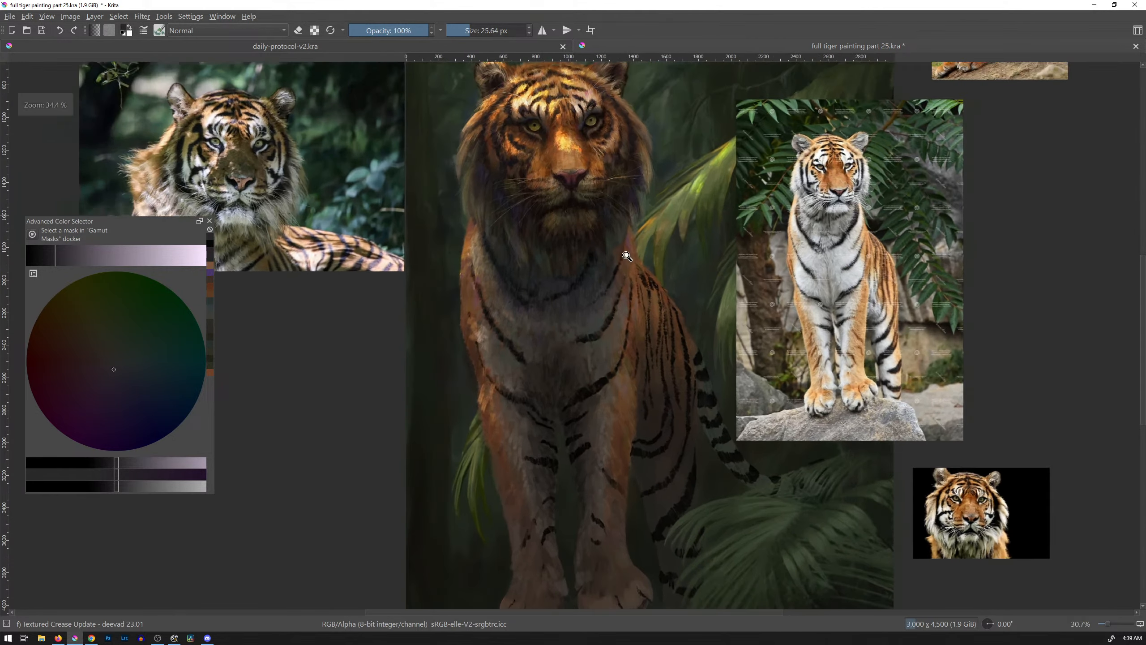
{"action": "scroll", "coordinate": [628, 259], "scroll_direction": "up", "scroll_amount": 2}
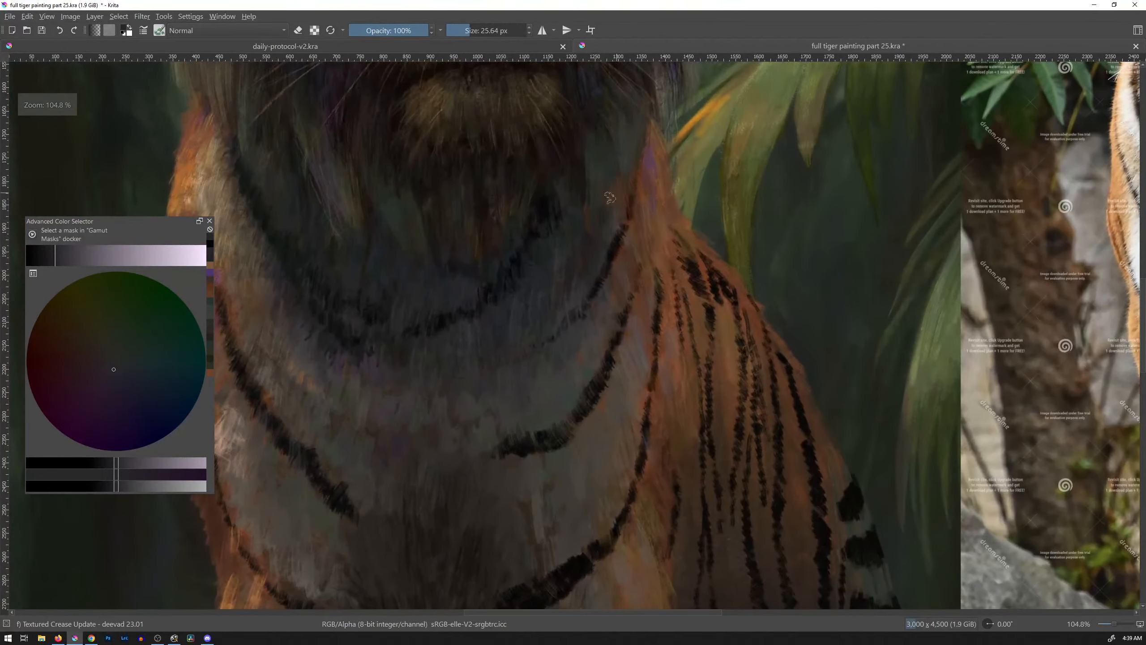
Sample dark blue-grey and violet tones around the curved neck stripe and soften its rising end beneath the chin with fur strokes.
{"action": "left_click", "coordinate": [525, 233], "text": "ctrl"}
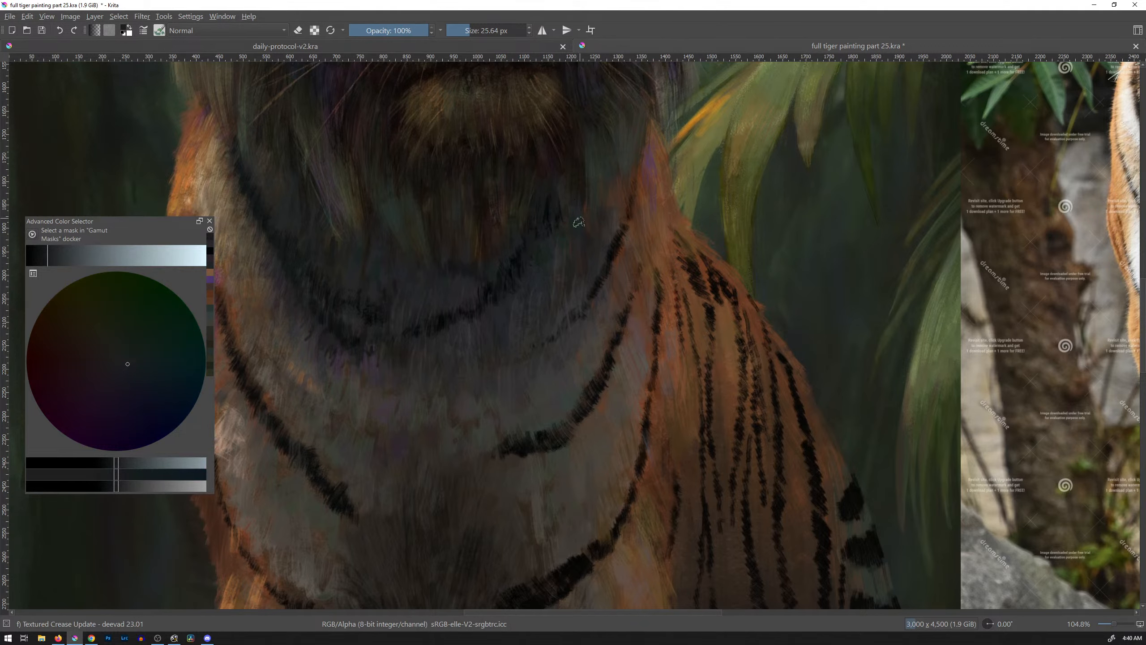
{"action": "left_click", "coordinate": [532, 248], "text": "ctrl"}
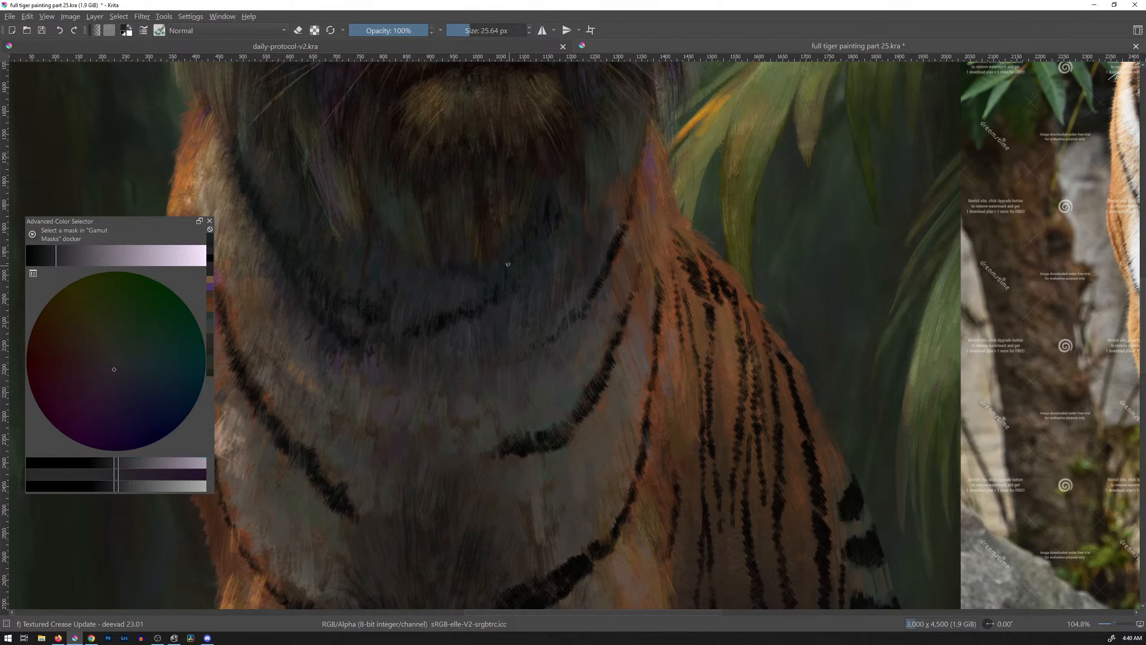
{"action": "left_click_drag", "start_coordinate": [525, 257], "coordinate": [523, 285]}
{"action": "left_click", "coordinate": [529, 279], "text": "ctrl"}
{"action": "left_click_drag", "start_coordinate": [579, 211], "coordinate": [577, 220]}
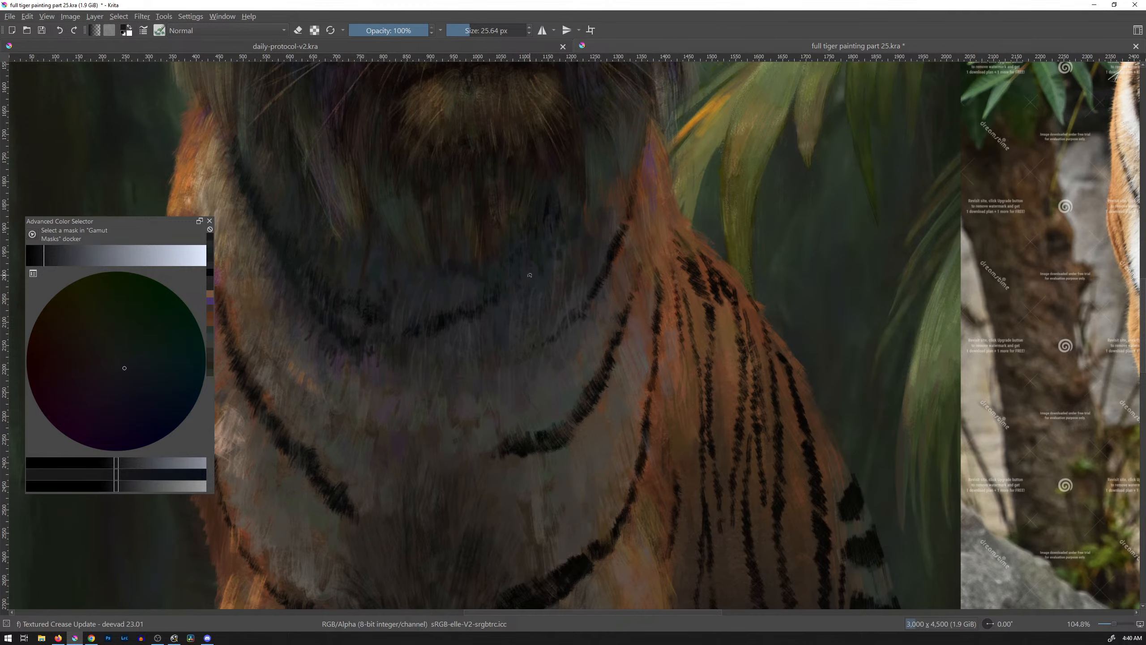
Extend the curved neck stripe upward toward the cheek mane with dark navy and near-black neutral strokes.
{"action": "left_click", "coordinate": [462, 311], "text": "ctrl"}
{"action": "left_click", "coordinate": [141, 381]}
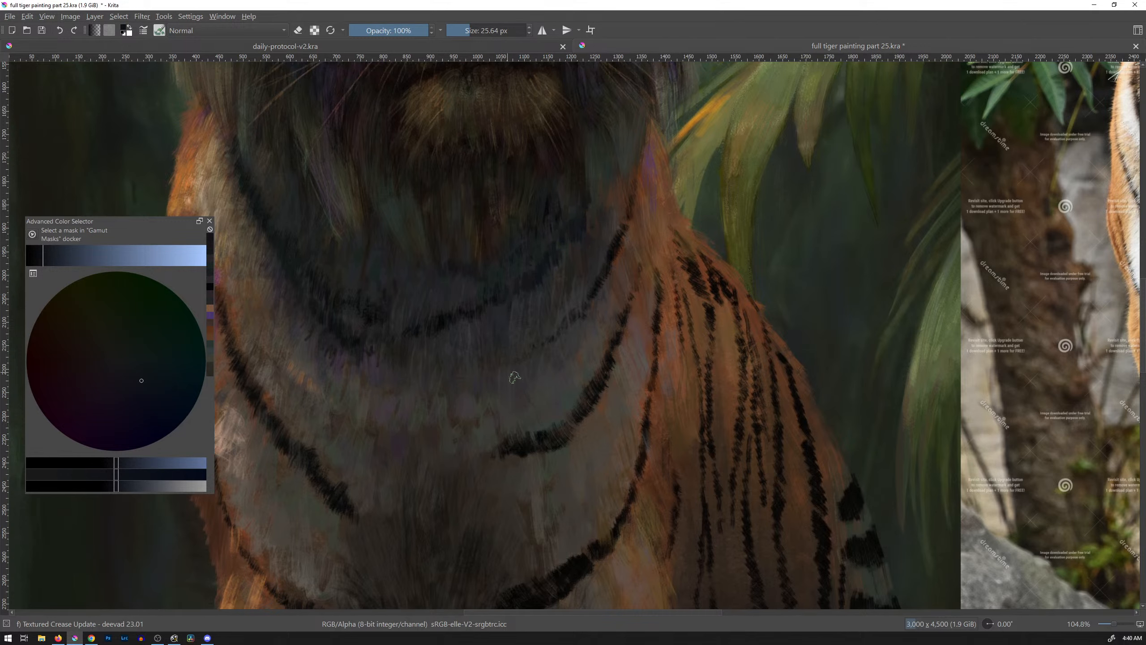
{"action": "left_click_drag", "start_coordinate": [141, 380], "coordinate": [109, 364]}
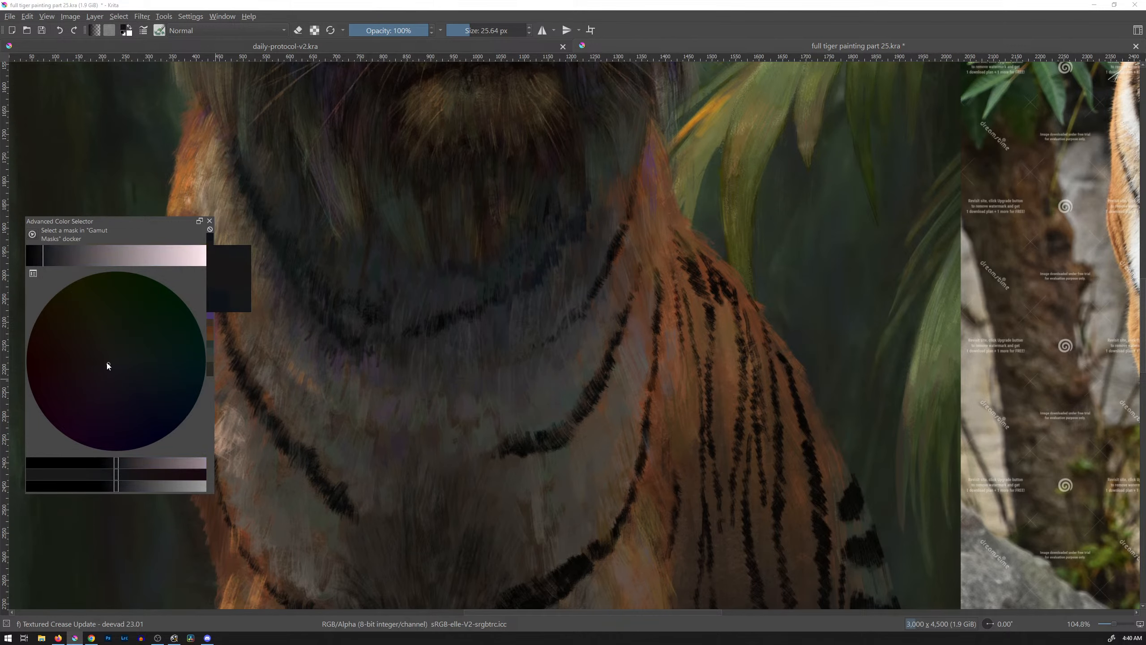
{"action": "left_click", "coordinate": [33, 256]}
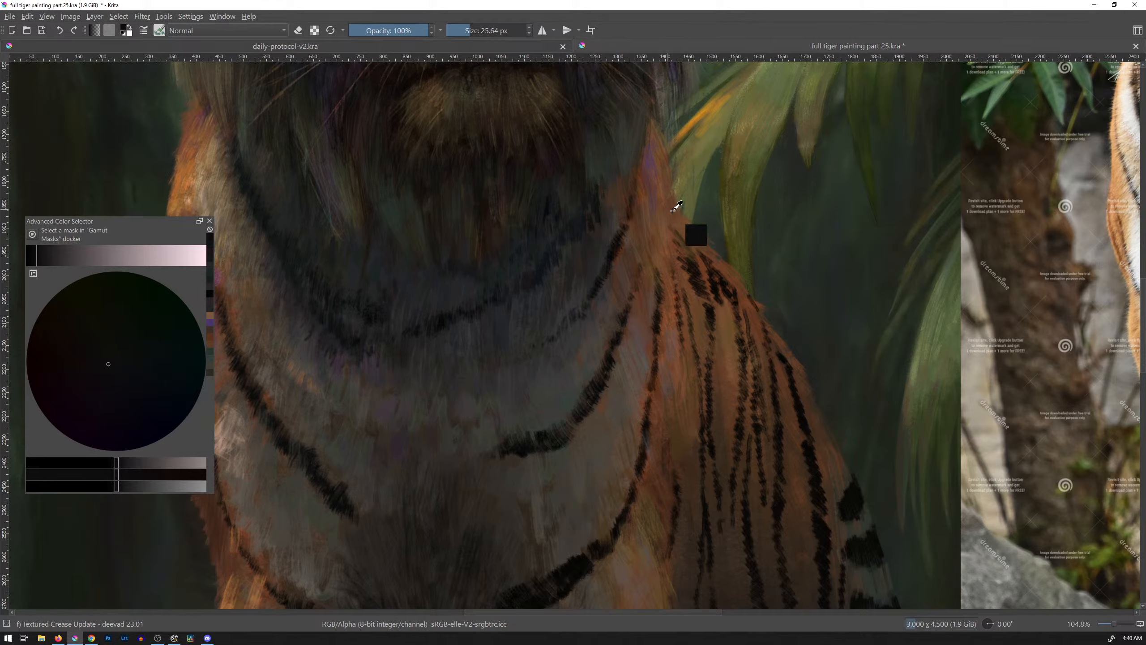
{"action": "mouse_move", "coordinate": [681, 209]}
{"action": "left_mouse_down"}
{"action": "mouse_move", "coordinate": [644, 301]}
{"action": "mouse_move", "coordinate": [661, 256]}
{"action": "mouse_move", "coordinate": [701, 218]}
{"action": "left_mouse_up"}
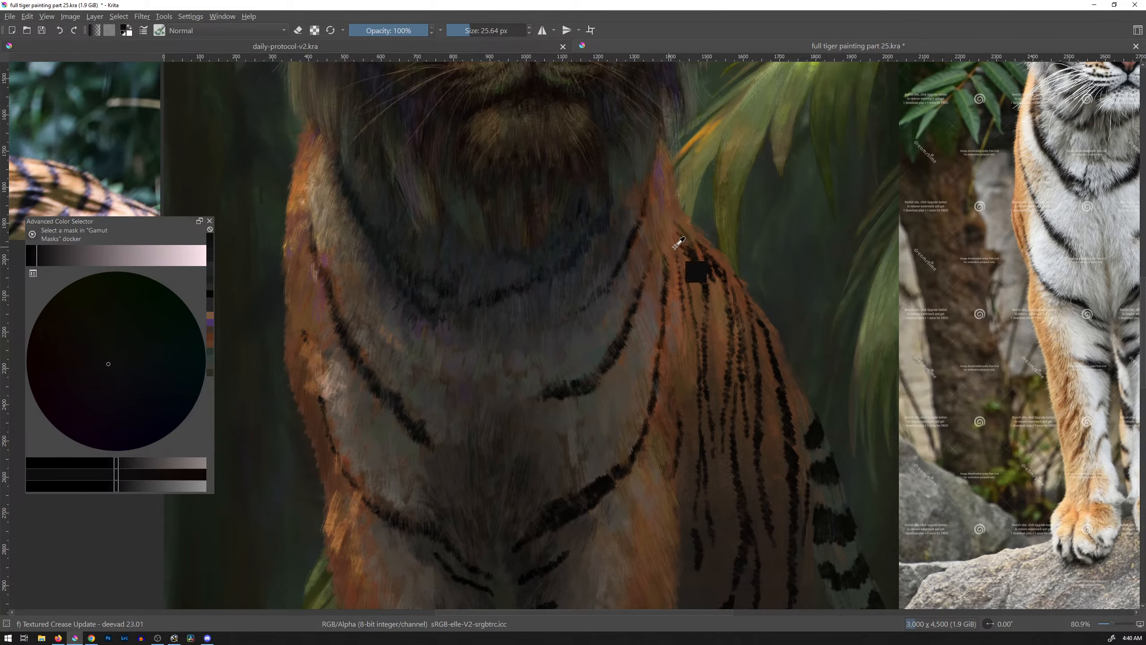
{"action": "mouse_move", "coordinate": [678, 243]}
{"action": "left_mouse_down"}
{"action": "mouse_move", "coordinate": [651, 314]}
{"action": "mouse_move", "coordinate": [699, 243]}
{"action": "mouse_move", "coordinate": [693, 230]}
{"action": "left_mouse_up"}
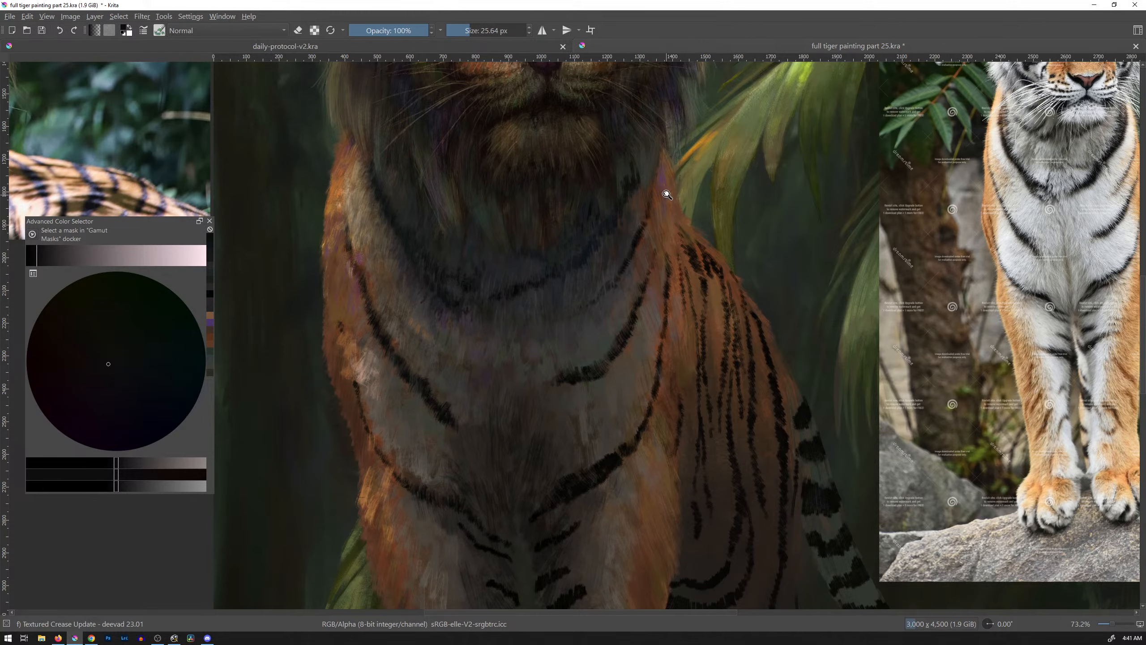
Sample orange-brown and near-black tones beside the shoulder and blend the neck stripe's upper tip into the surrounding fur.
{"action": "left_click_drag", "start_coordinate": [667, 194], "coordinate": [676, 172]}
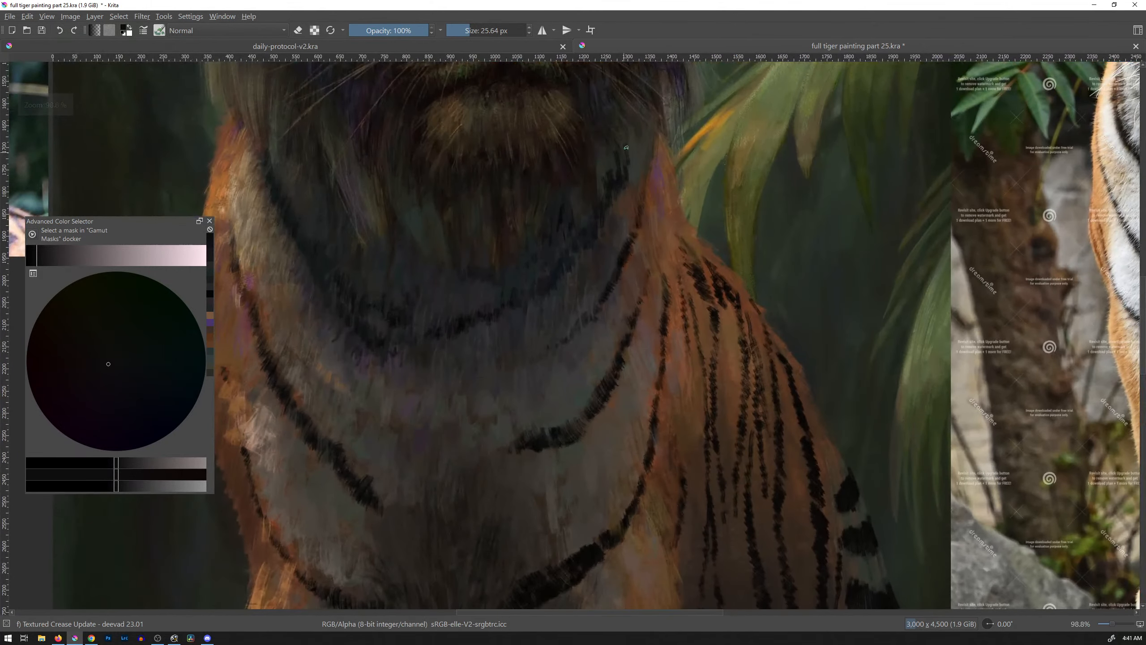
{"action": "left_click", "coordinate": [632, 203], "text": "ctrl"}
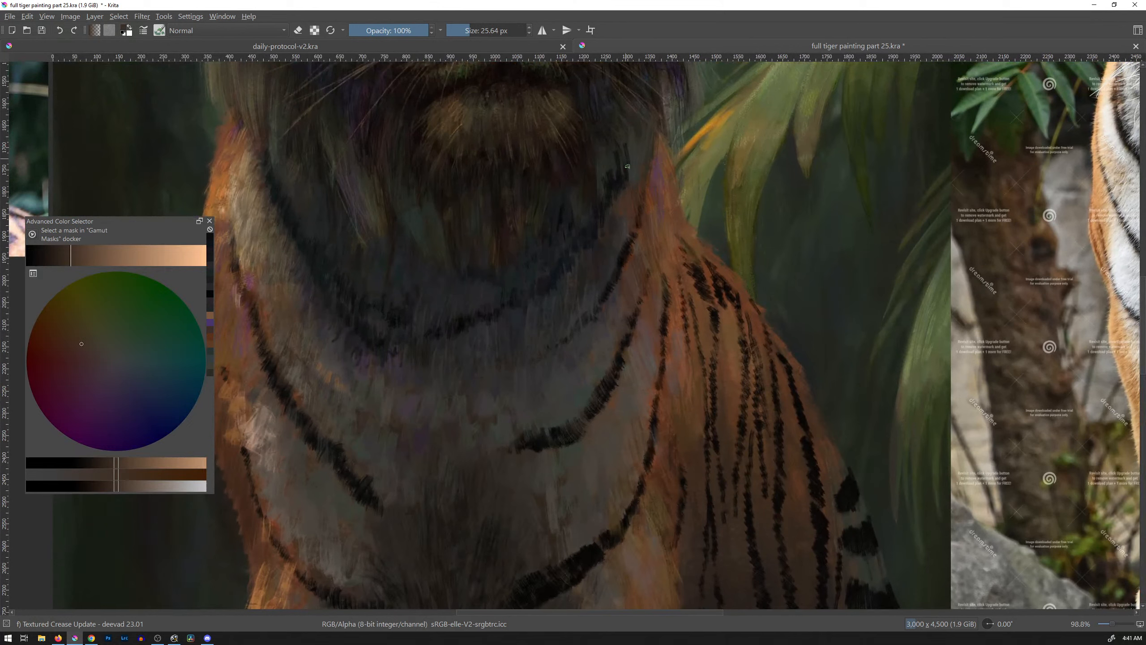
{"action": "left_click", "coordinate": [641, 214], "text": "ctrl"}
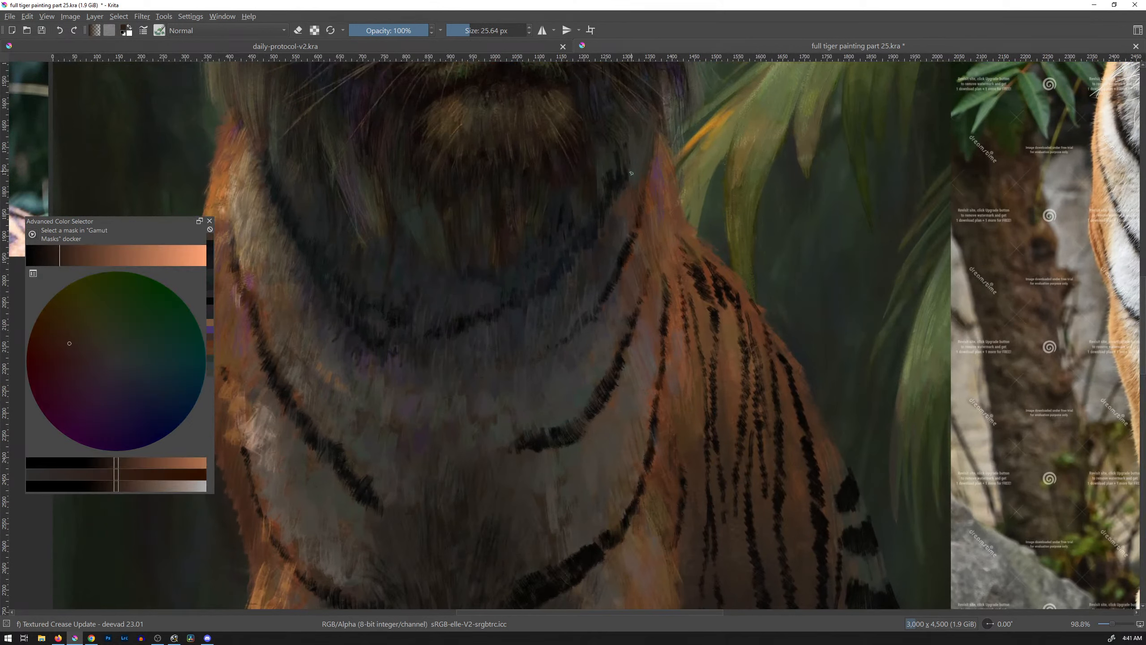
{"action": "left_click", "coordinate": [638, 232], "text": "ctrl"}
{"action": "left_click", "coordinate": [632, 183], "text": "ctrl"}
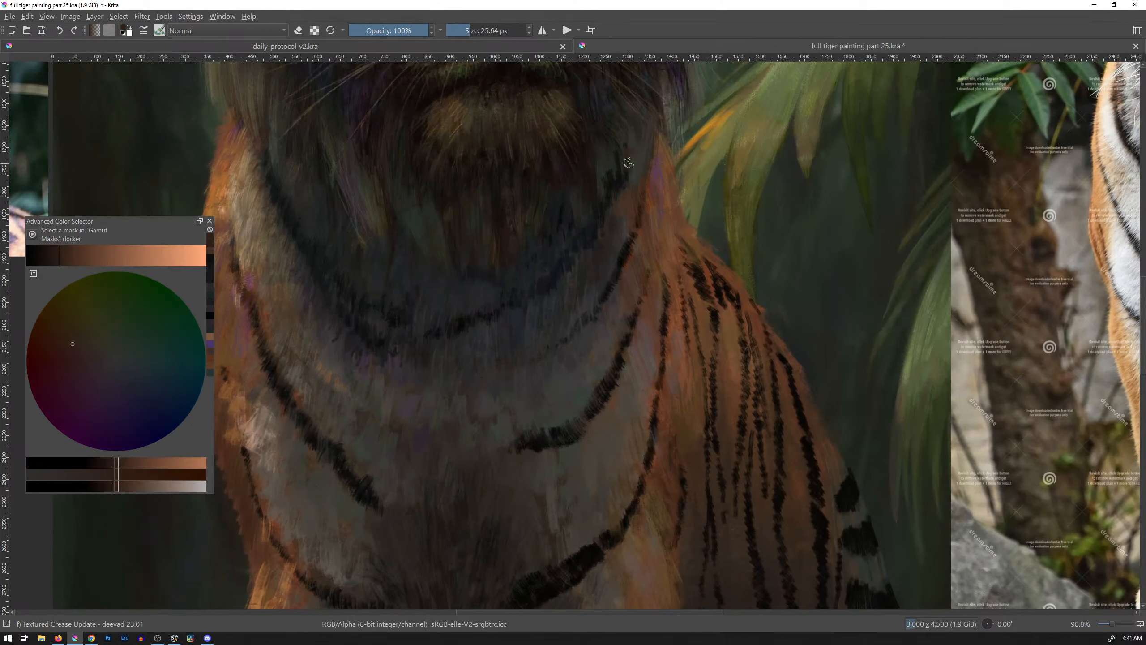
{"action": "left_click", "coordinate": [633, 238], "text": "ctrl"}
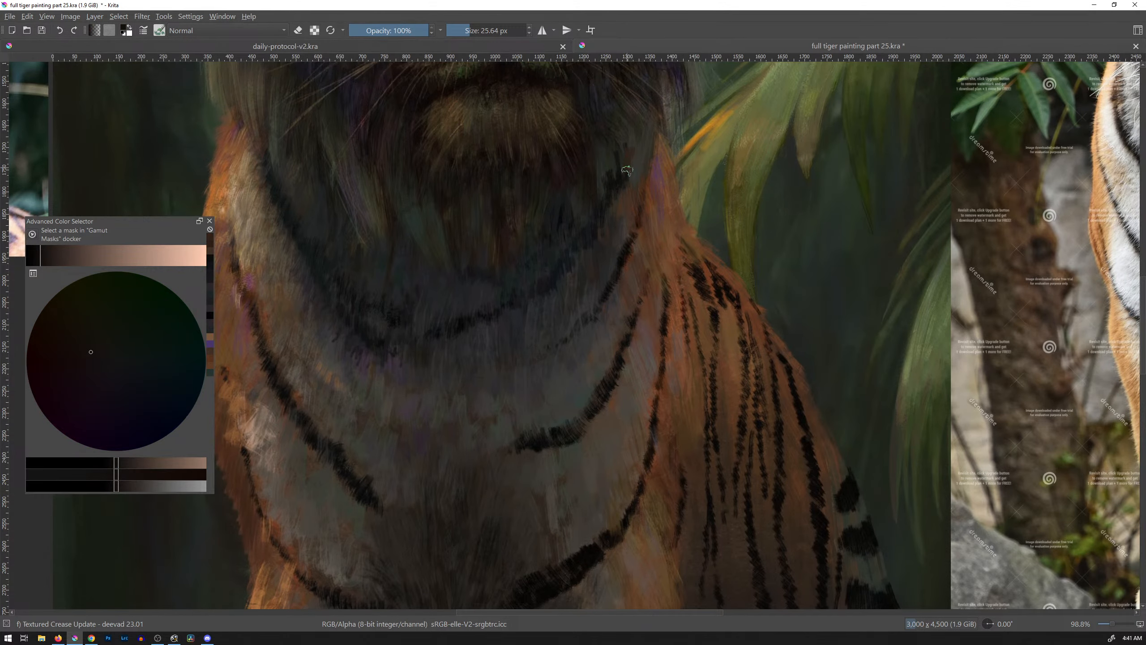
Brush sampled dark olive-grey fur strokes over the neck stripe's upper tip to merge it with the mane.
{"action": "scroll", "coordinate": [678, 192], "scroll_direction": "up", "scroll_amount": 3}
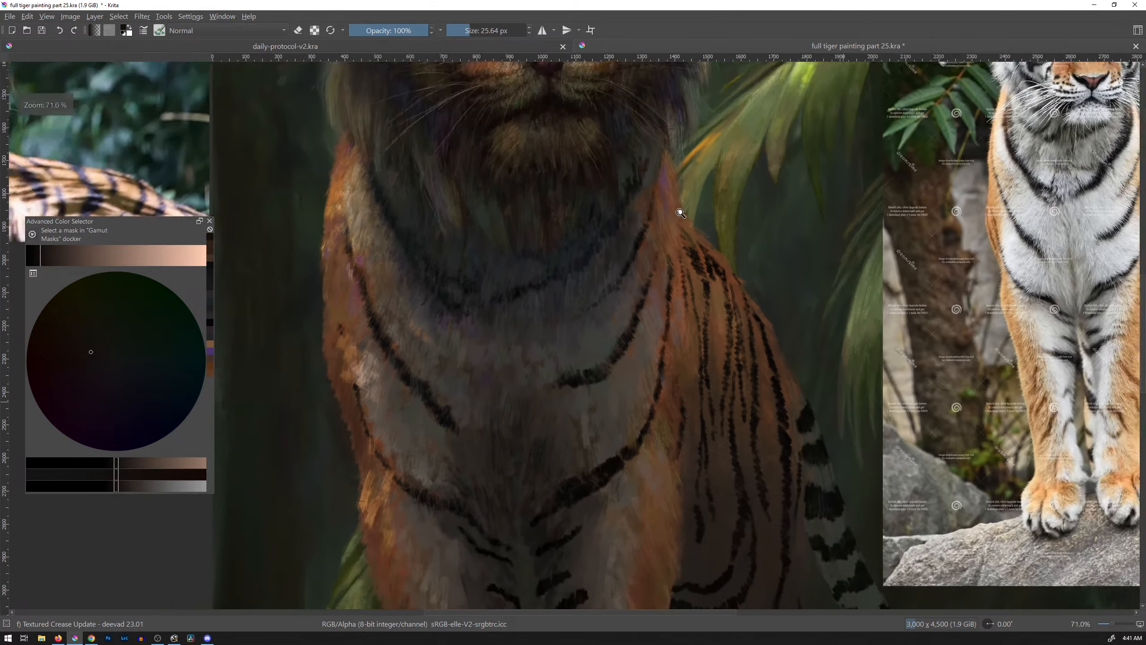
{"action": "left_click_drag", "start_coordinate": [702, 148], "coordinate": [700, 285]}
{"action": "left_click", "coordinate": [607, 240], "text": "ctrl"}
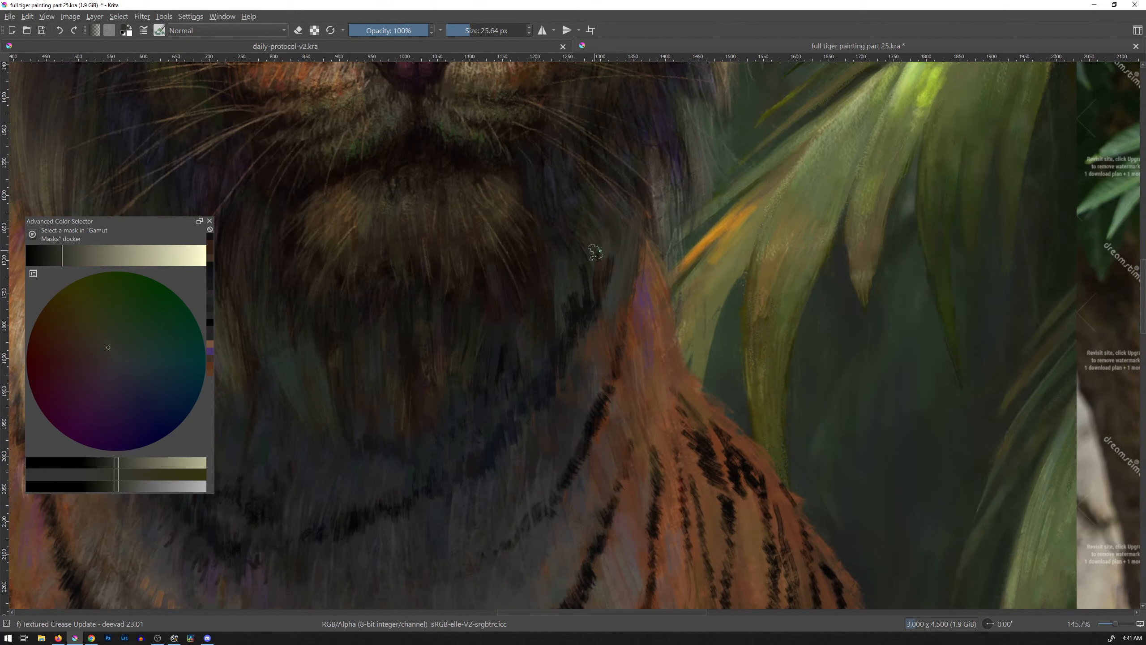
{"action": "left_click_drag", "start_coordinate": [596, 253], "coordinate": [602, 287]}
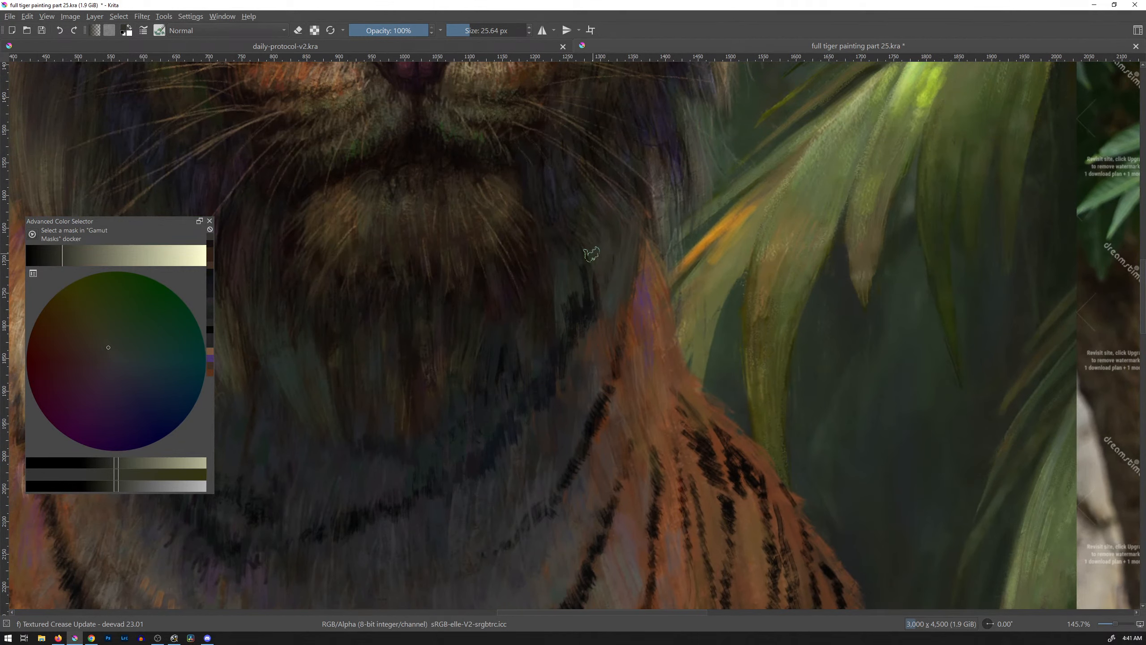
{"action": "left_click", "coordinate": [577, 273], "text": "ctrl"}
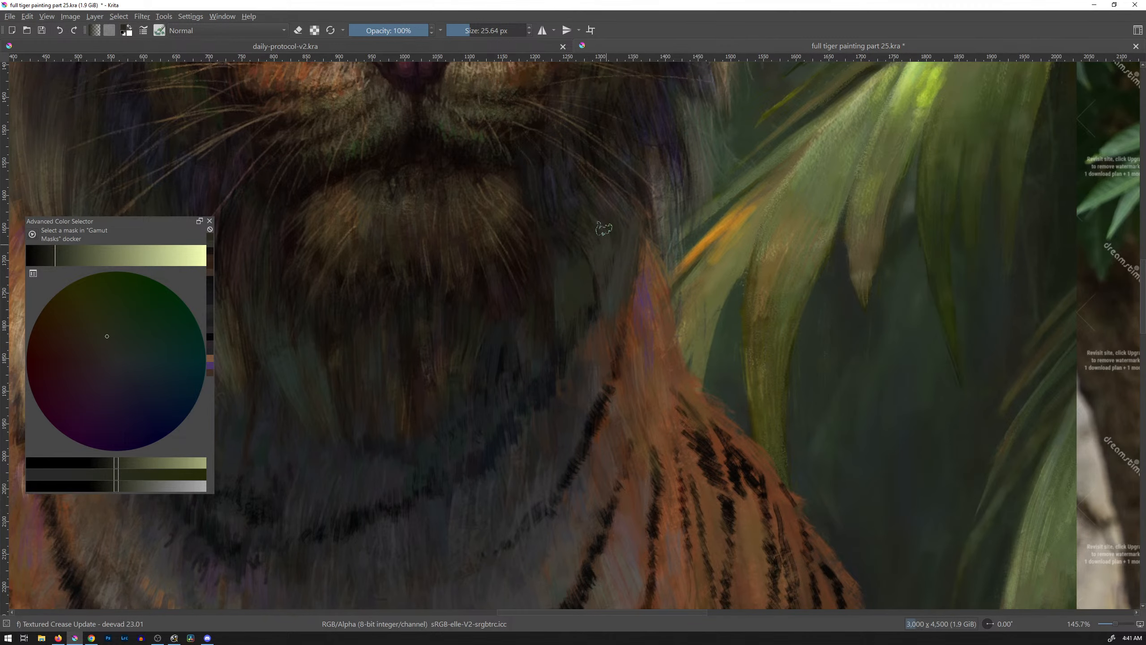
{"action": "left_click", "coordinate": [626, 287], "text": "ctrl"}
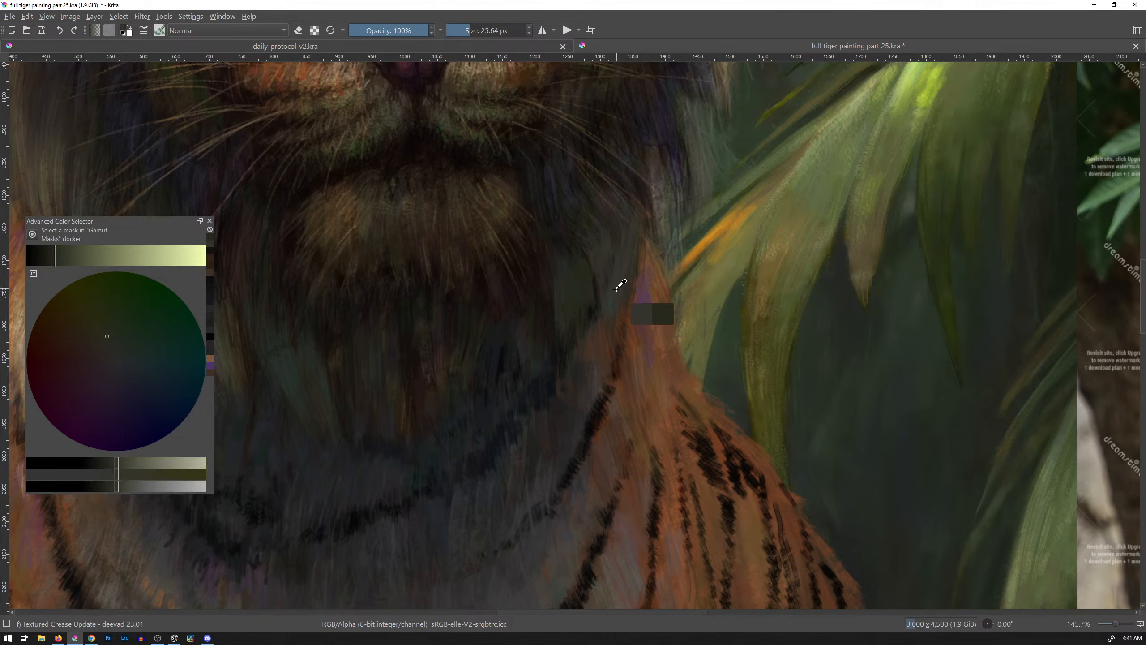
Blend sampled dark green and brown tones into the fur between the chin mane and the orange shoulder.
{"action": "left_click", "coordinate": [576, 265], "text": "ctrl"}
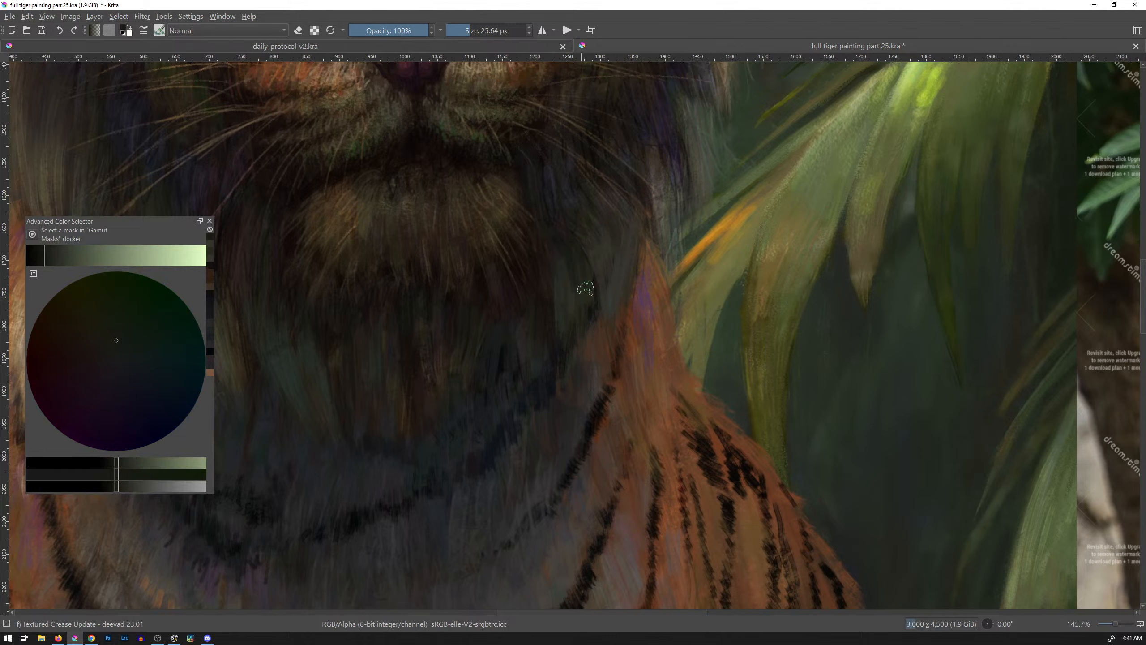
{"action": "left_click", "coordinate": [565, 267], "text": "ctrl"}
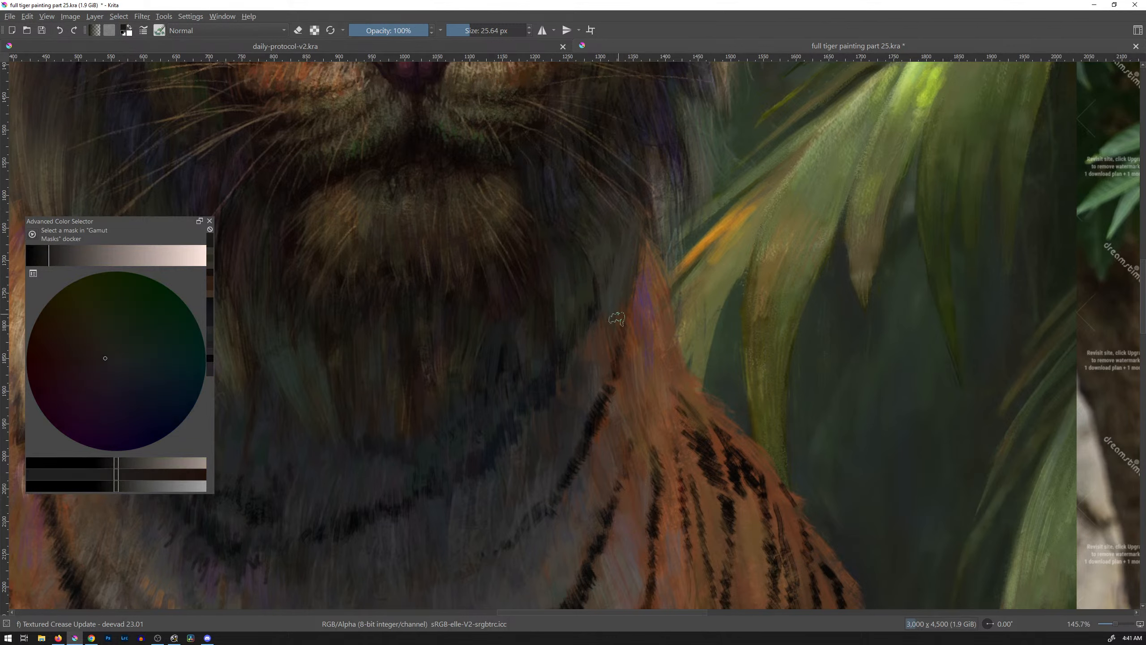
{"action": "left_click", "coordinate": [559, 277], "text": "ctrl"}
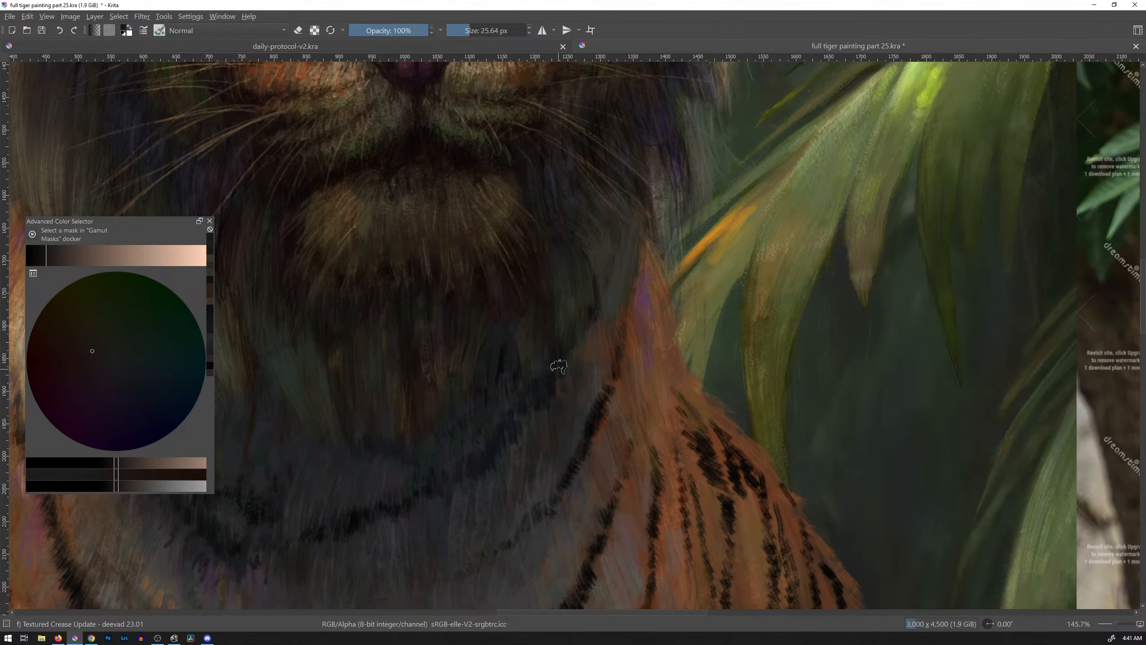
{"action": "left_click", "coordinate": [571, 291], "text": "ctrl"}
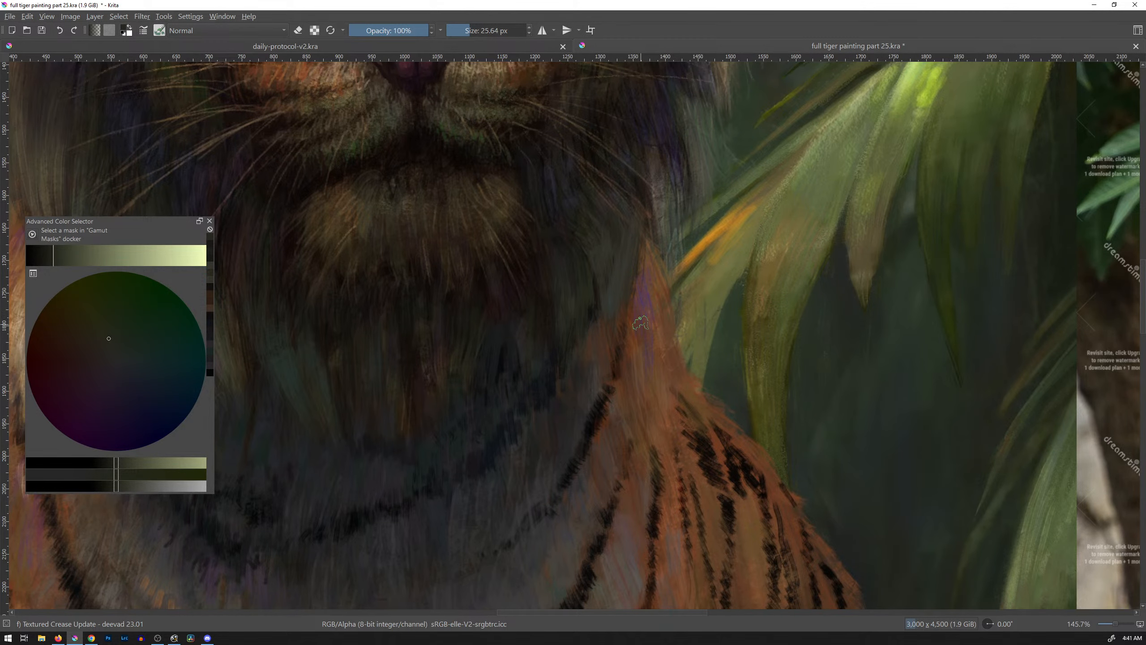
Sample olive-grey and warm grey tones and refine the mane's edge where it meets the peak of the orange shoulder.
{"action": "left_click", "coordinate": [625, 246], "text": "ctrl"}
{"action": "left_click_drag", "start_coordinate": [632, 190], "coordinate": [615, 260]}
{"action": "left_click", "coordinate": [618, 262], "text": "ctrl"}
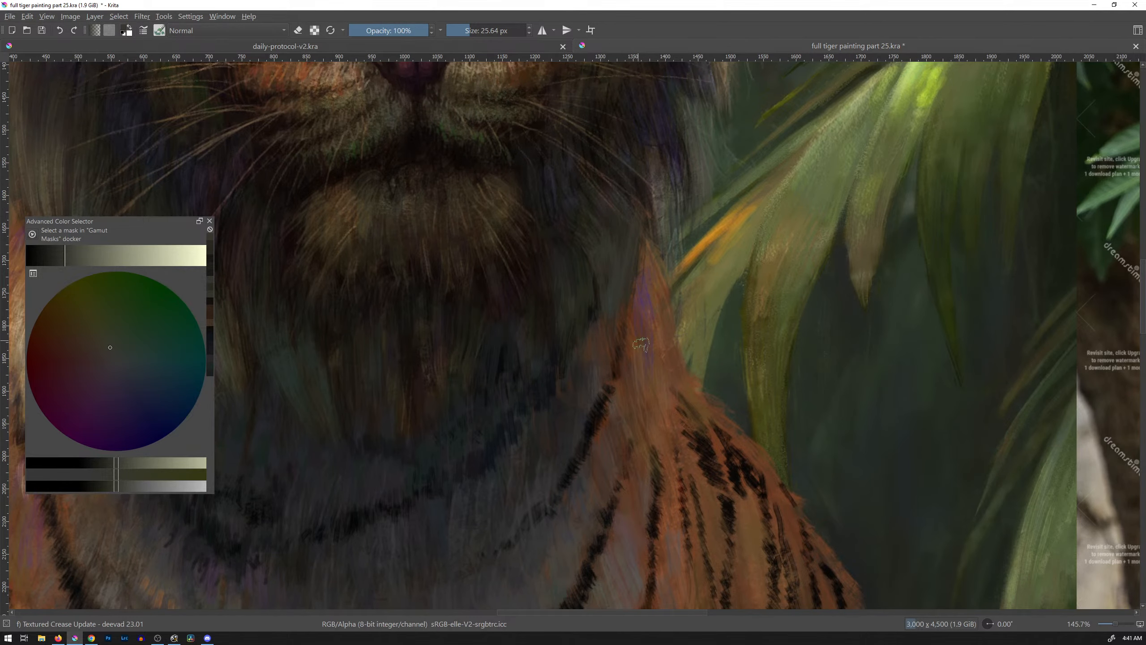
{"action": "left_click", "coordinate": [632, 233], "text": "ctrl"}
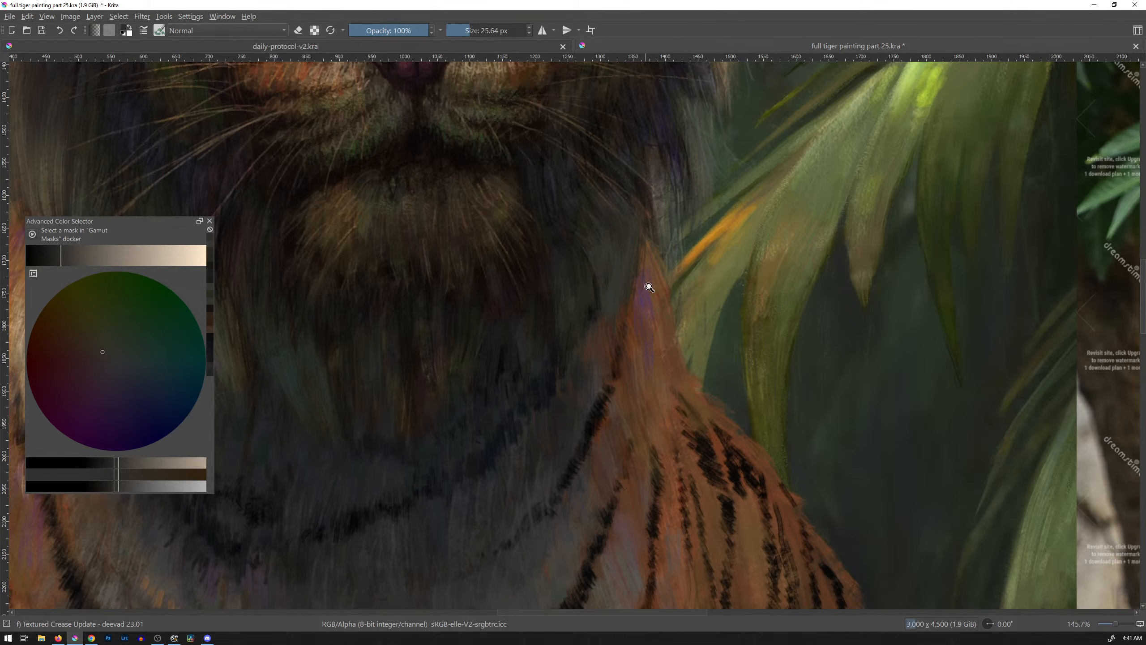
Darken the fur below the chin with near-black neutral strokes and add a dark navy tint toward the neck stripe.
{"action": "mouse_move", "coordinate": [649, 287]}
{"action": "left_mouse_down"}
{"action": "mouse_move", "coordinate": [623, 391]}
{"action": "mouse_move", "coordinate": [663, 307]}
{"action": "left_mouse_up"}
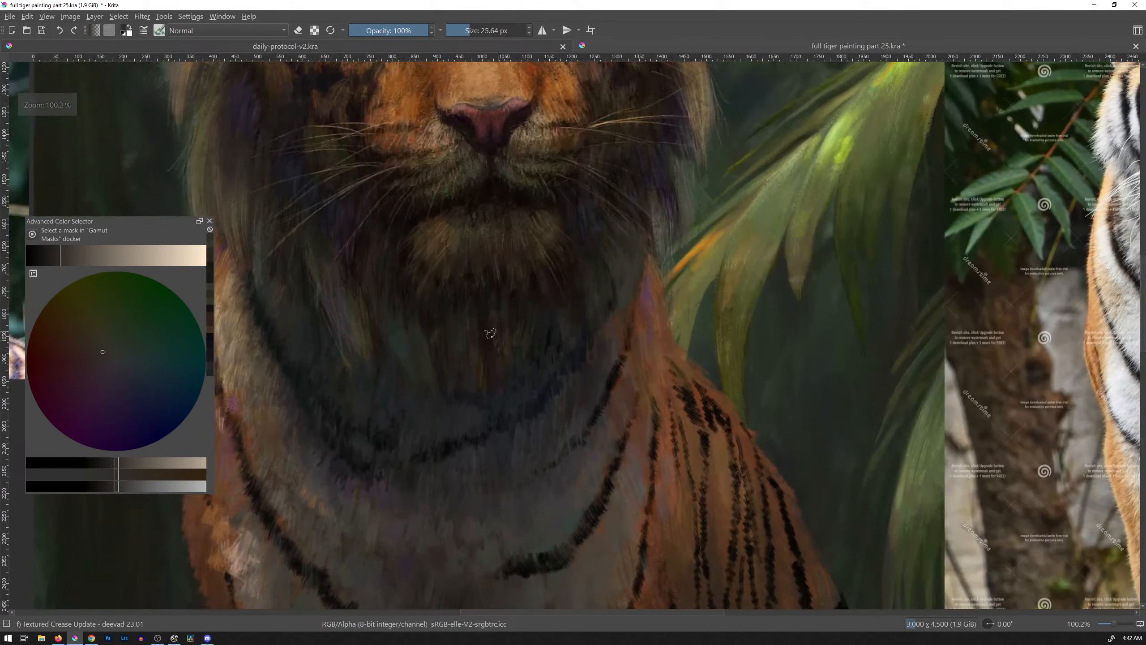
{"action": "left_click", "coordinate": [492, 357], "text": "ctrl"}
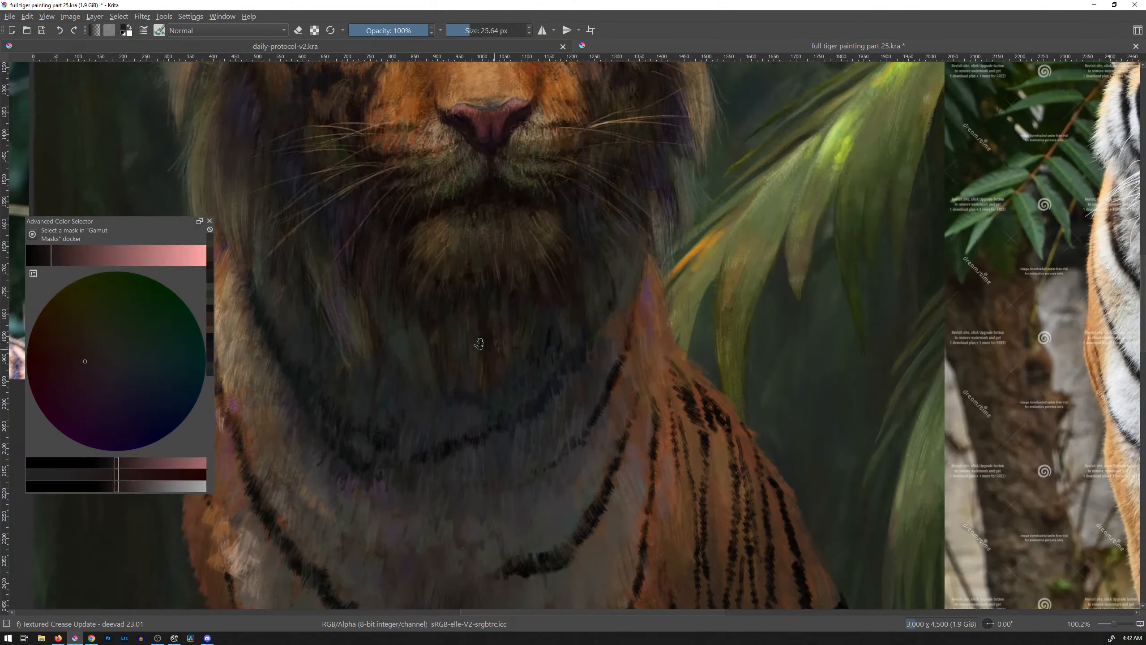
{"action": "left_click_drag", "start_coordinate": [82, 366], "coordinate": [109, 363]}
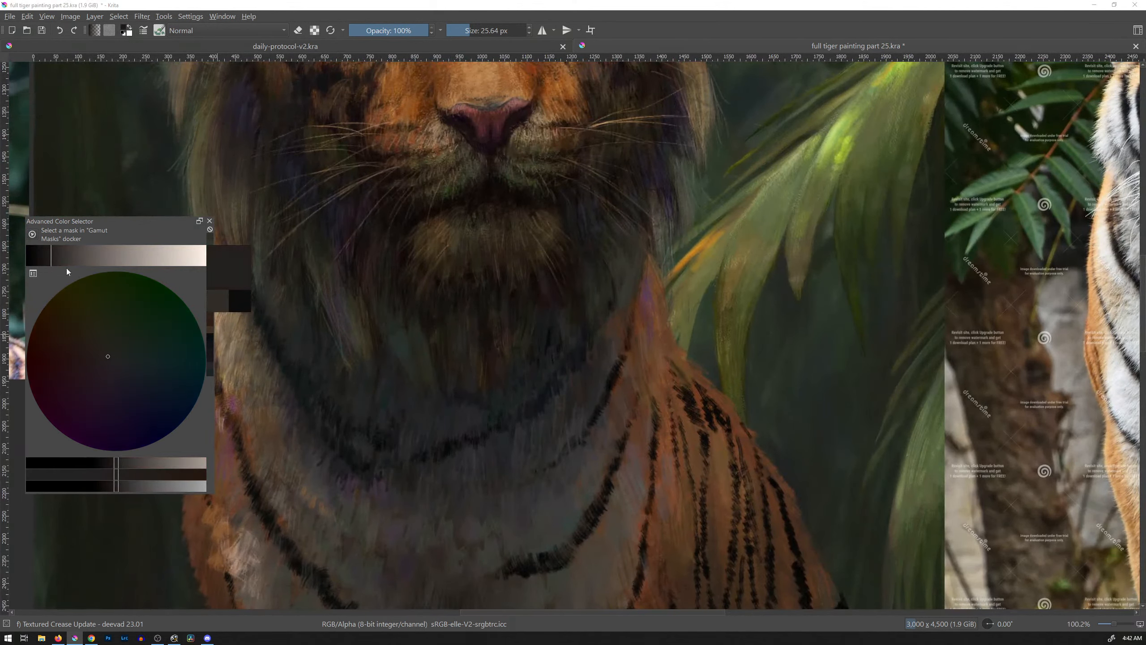
{"action": "left_click", "coordinate": [44, 258]}
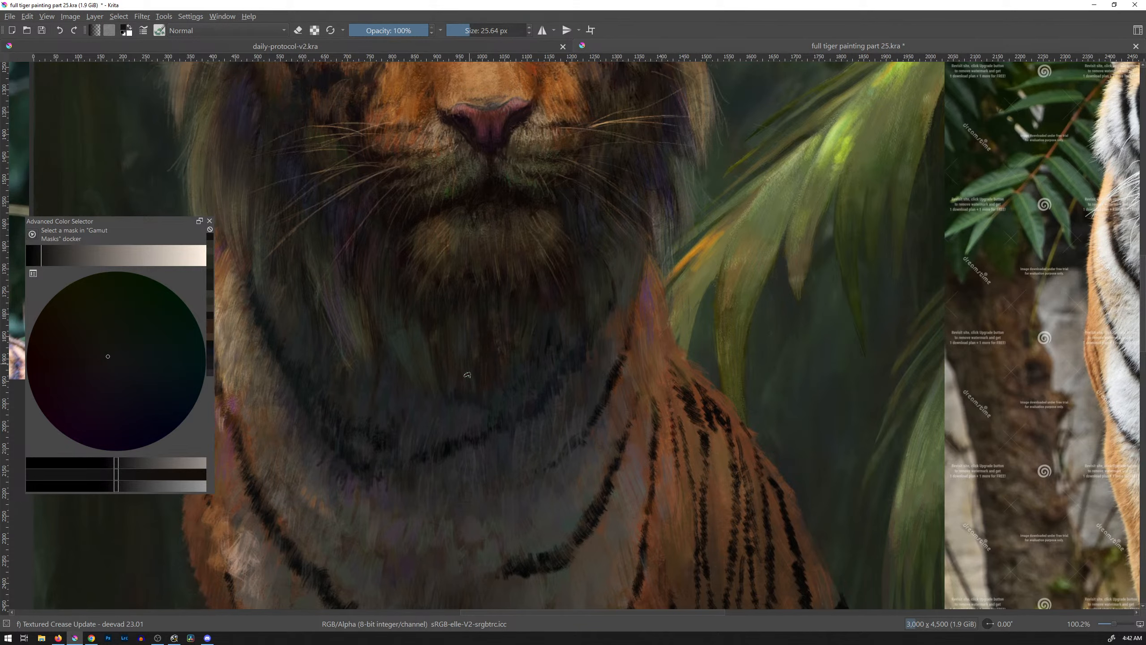
{"action": "left_click", "coordinate": [133, 380]}
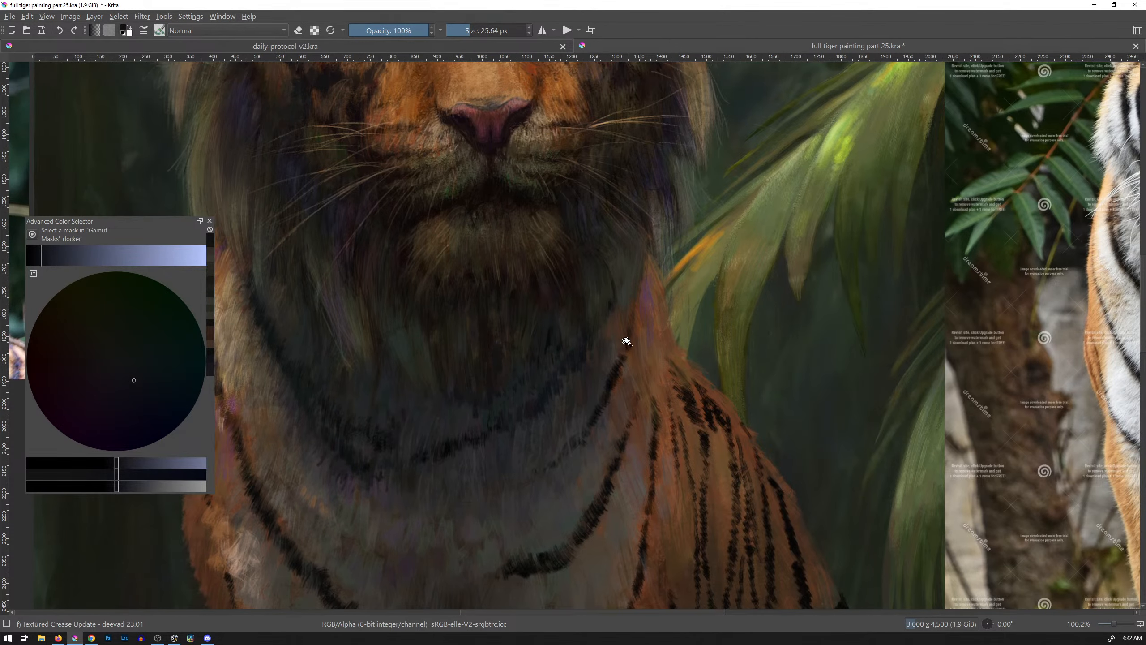
Sample dark blue-grey tones at the chest and brush fur strokes over the middle of the curved neck stripe.
{"action": "mouse_move", "coordinate": [625, 340]}
{"action": "left_mouse_down"}
{"action": "mouse_move", "coordinate": [634, 323]}
{"action": "mouse_move", "coordinate": [632, 394]}
{"action": "mouse_move", "coordinate": [658, 263]}
{"action": "left_mouse_up"}
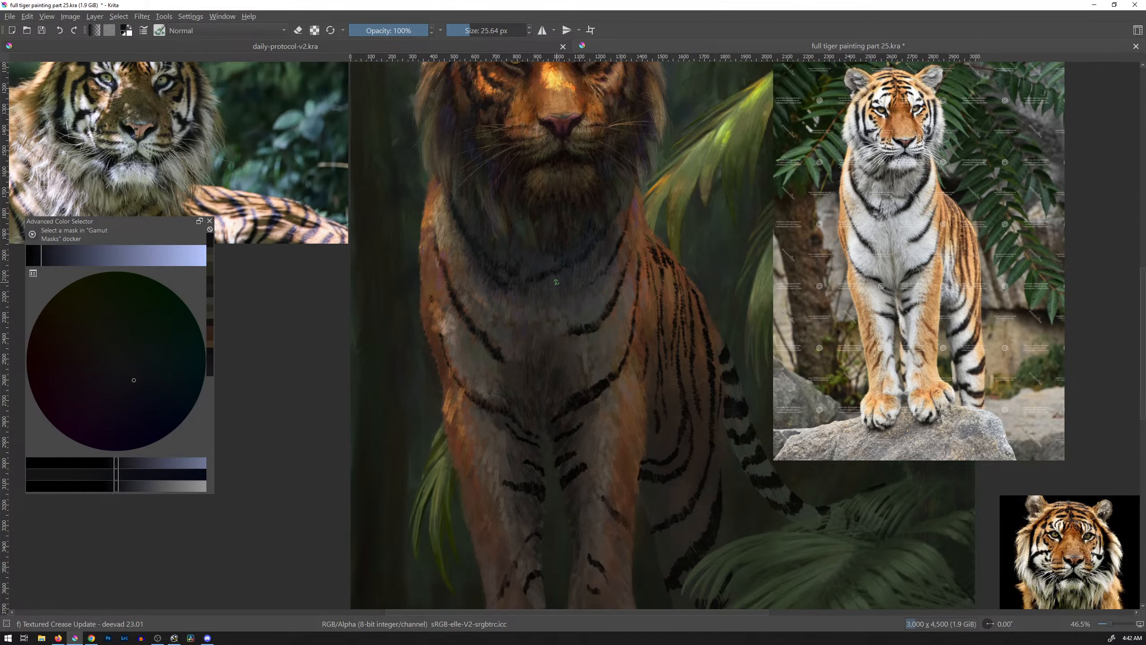
{"action": "left_click_drag", "start_coordinate": [562, 291], "coordinate": [612, 210]}
{"action": "left_click", "coordinate": [559, 277], "text": "ctrl"}
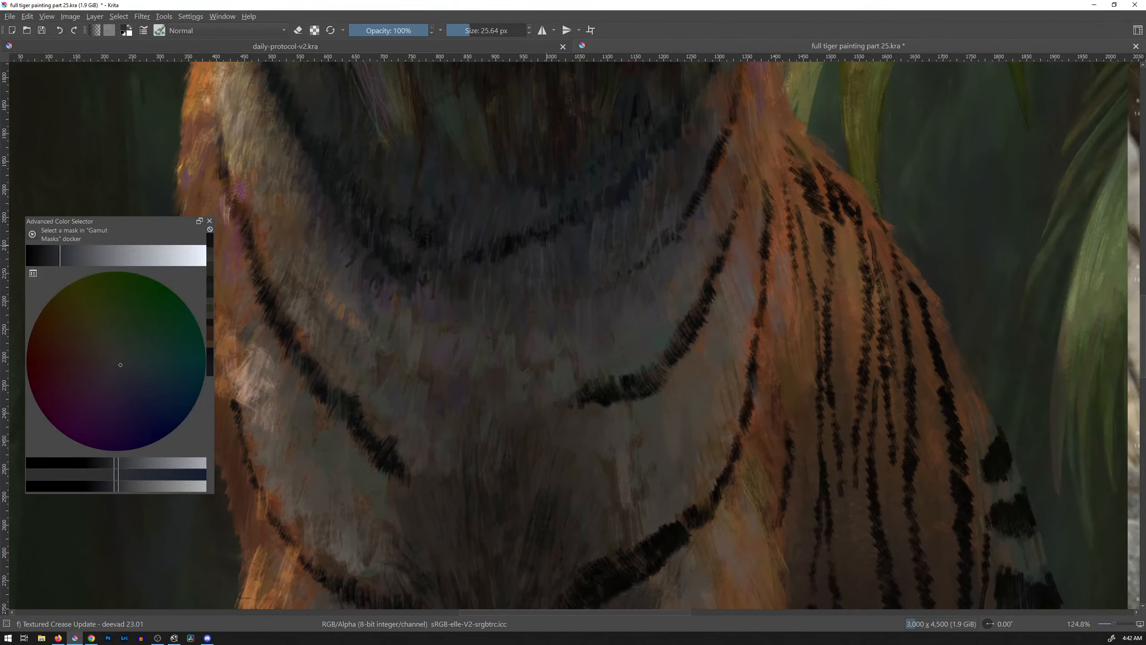
{"action": "left_click", "coordinate": [514, 232], "text": "ctrl"}
{"action": "mouse_move", "coordinate": [511, 254]}
{"action": "left_mouse_down"}
{"action": "mouse_move", "coordinate": [519, 220]}
{"action": "mouse_move", "coordinate": [524, 240]}
{"action": "left_mouse_up"}
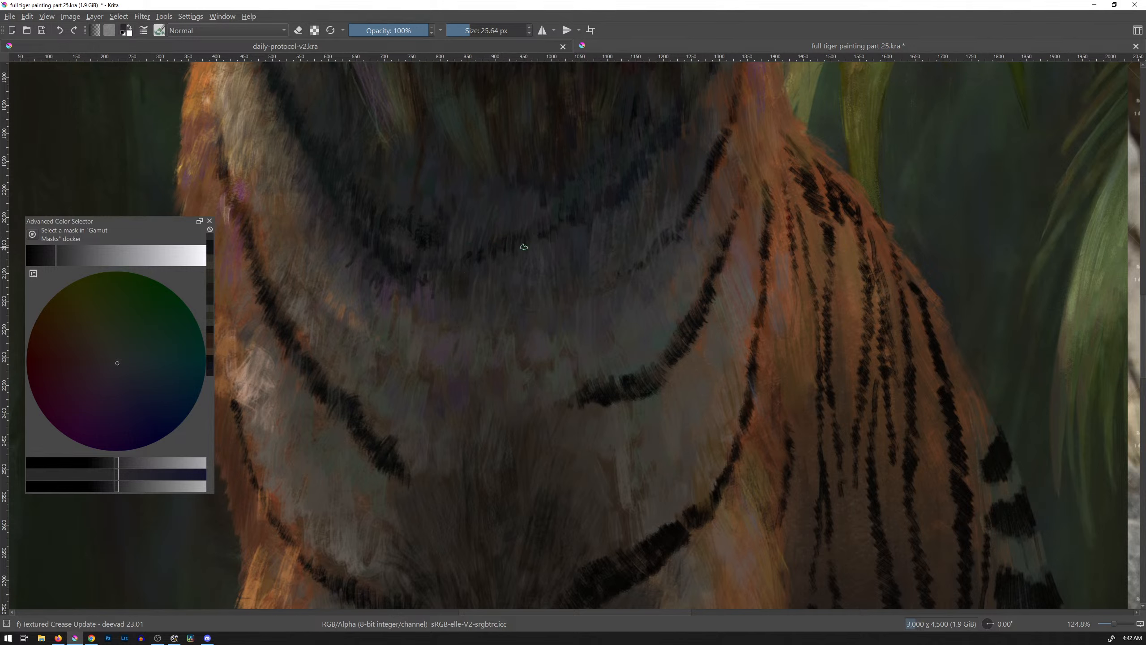
{"action": "scroll", "coordinate": [587, 233], "scroll_direction": "down", "scroll_amount": 5}
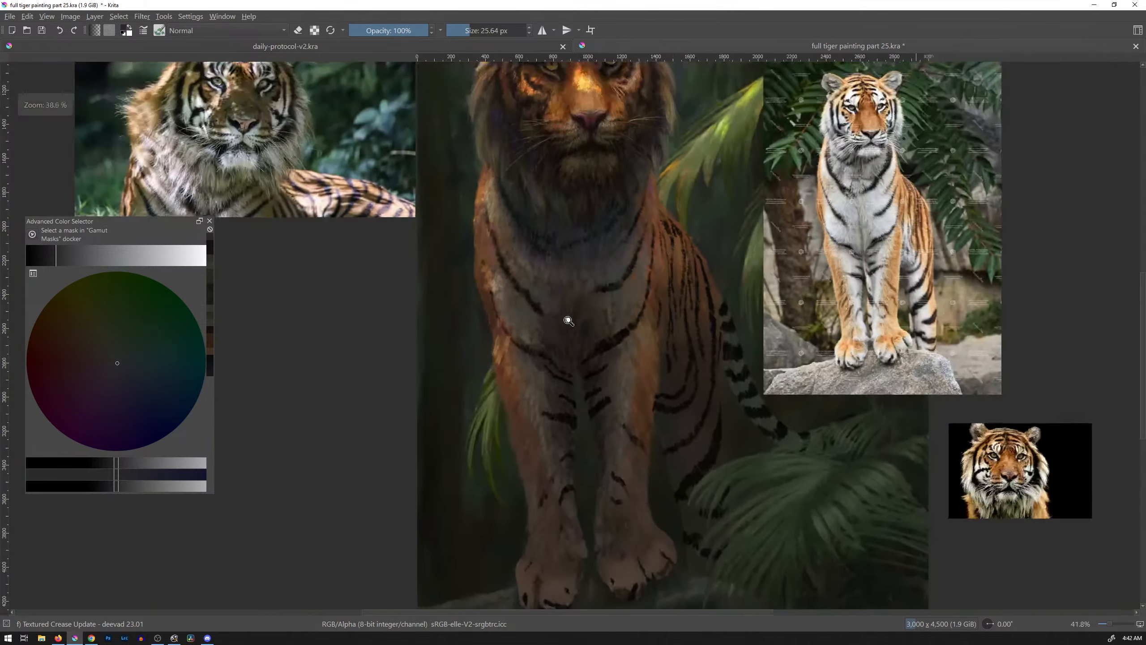
{"action": "scroll", "coordinate": [649, 294], "scroll_direction": "down", "scroll_amount": 3}
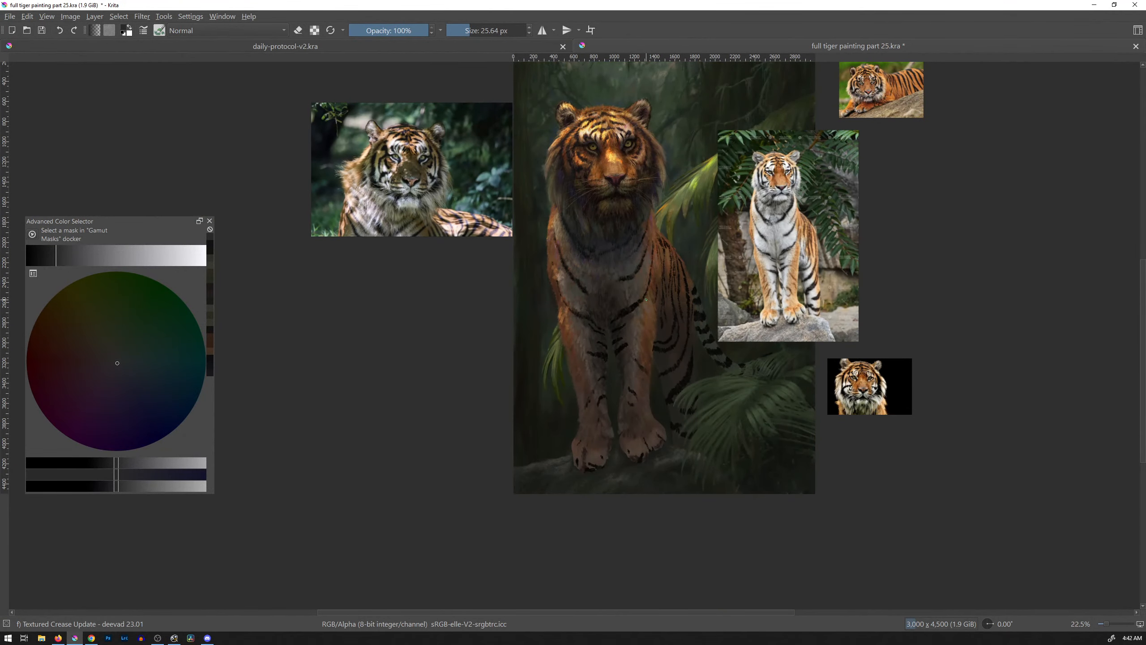
{"action": "key", "text": "1"}
{"action": "left_click_drag", "start_coordinate": [855, 130], "coordinate": [662, 379]}
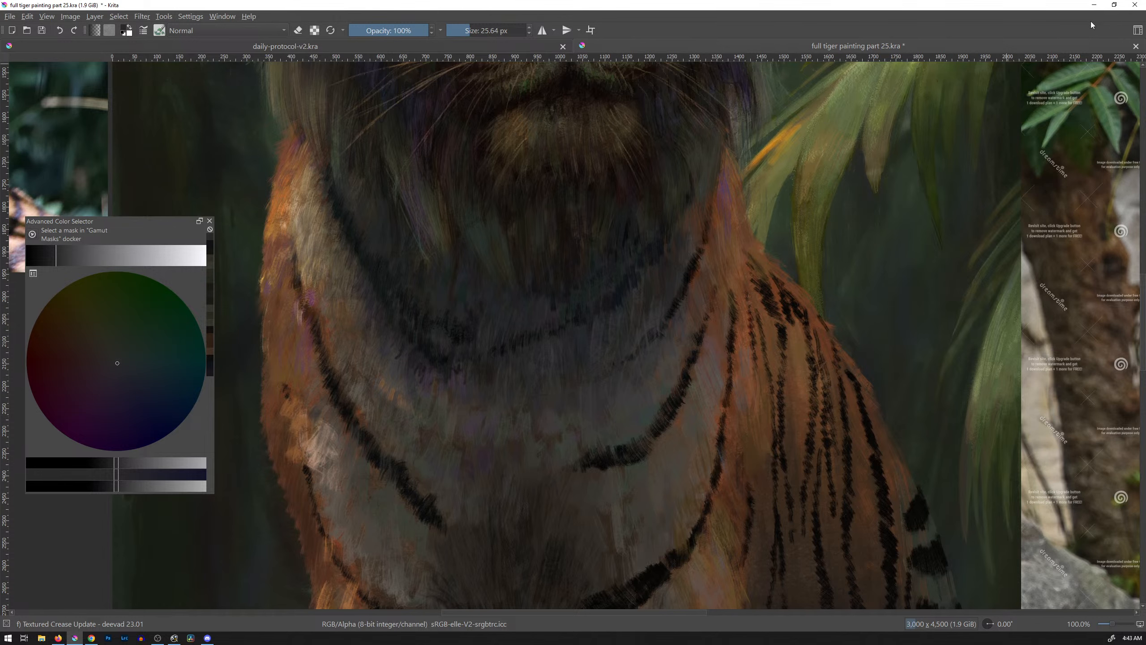
Load the 2-19-23 workspace and set up the Bristle Thick Textured brush at 34.47 px.
{"action": "left_click", "coordinate": [1138, 30]}
{"action": "left_click", "coordinate": [1084, 109]}
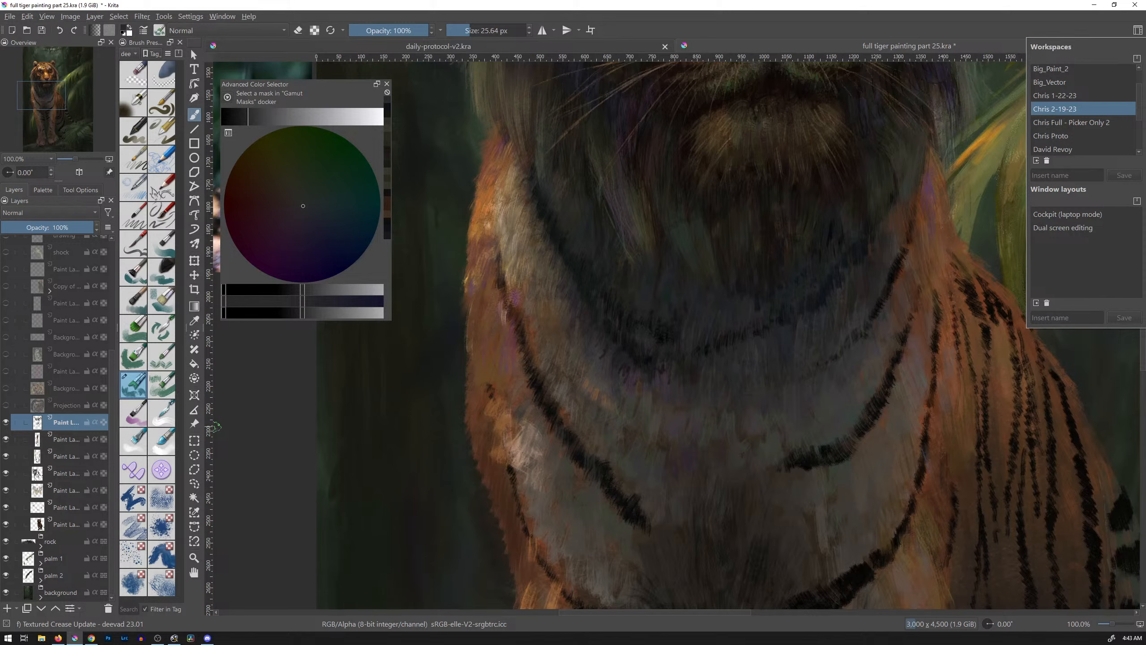
{"action": "left_click", "coordinate": [134, 328]}
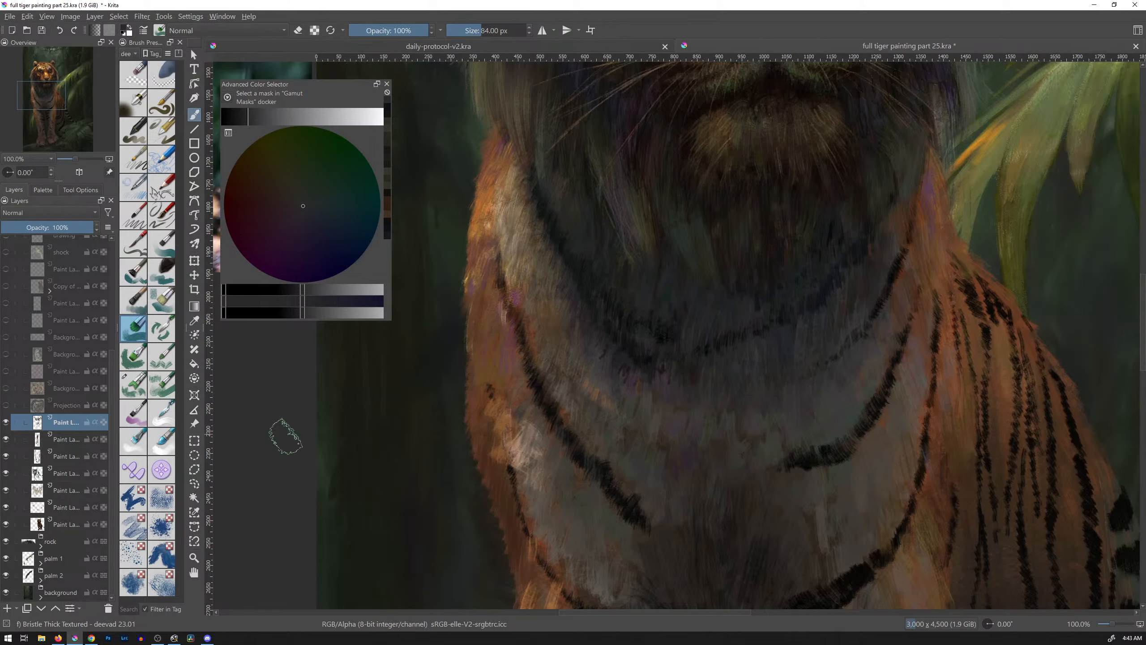
{"action": "key", "text": "bracketleft"}
{"action": "key", "text": "bracketleft"}
{"action": "key", "text": "bracketleft"}
{"action": "key", "text": "bracketleft"}
{"action": "scroll", "coordinate": [763, 357], "scroll_direction": "up", "scroll_amount": 3}
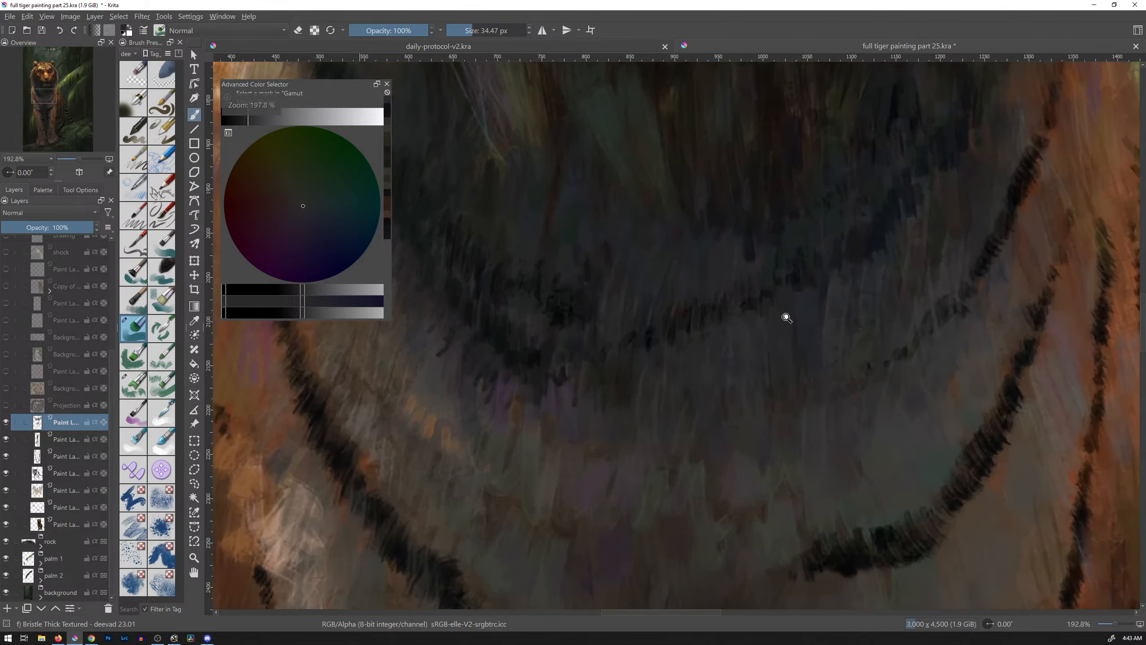
{"action": "scroll", "coordinate": [757, 319], "scroll_direction": "down", "scroll_amount": 3}
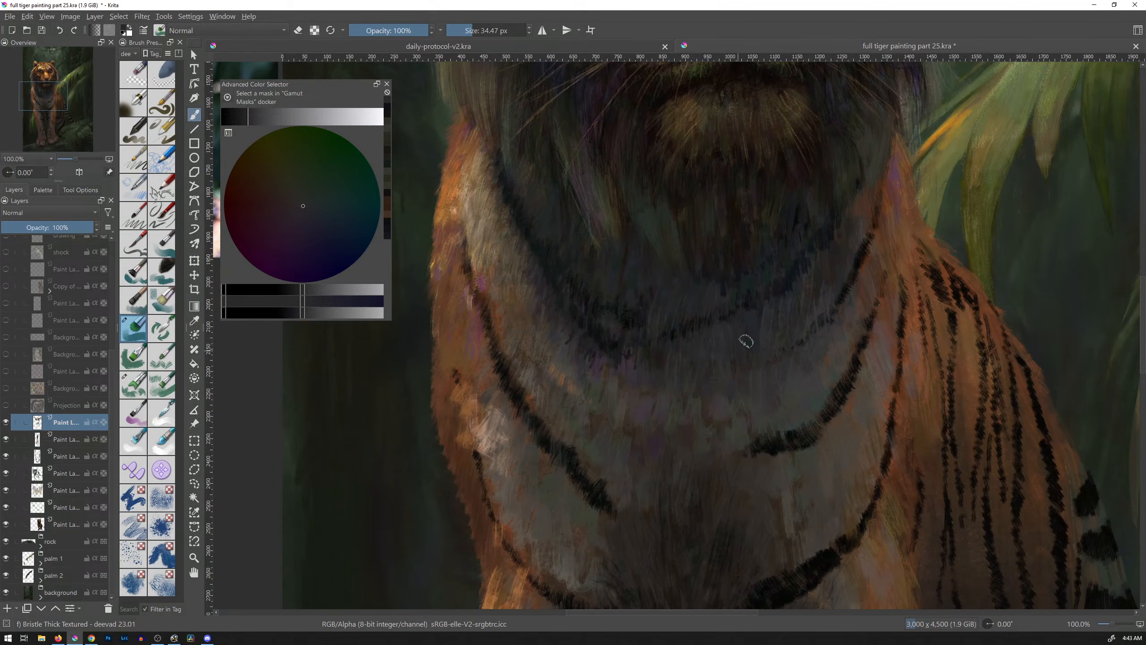
Smudge the dark neck stripes into the surrounding chest fur using the Blender Rake Smudge brush at 70 px.
{"action": "left_click", "coordinate": [166, 424]}
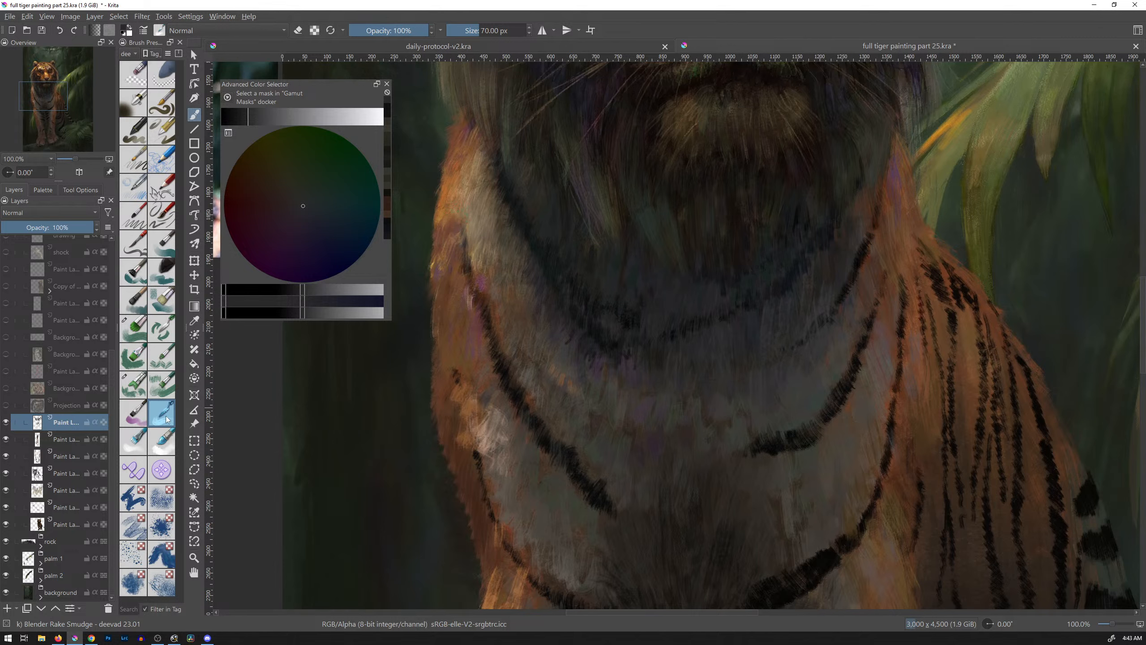
{"action": "mouse_move", "coordinate": [166, 417]}
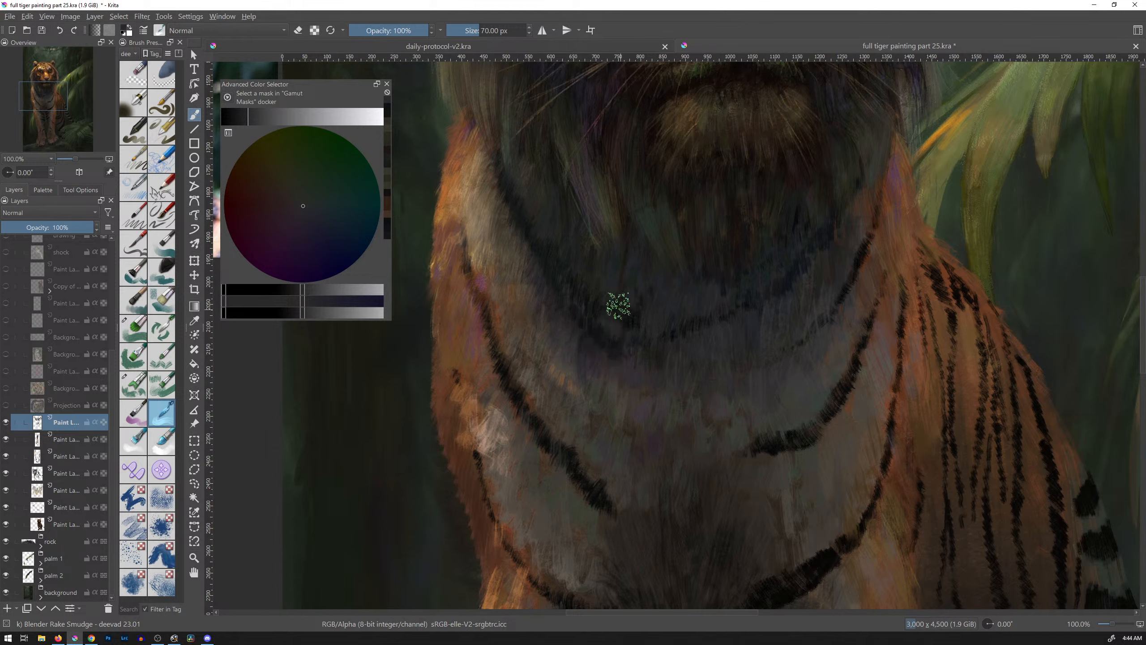
{"action": "left_click_drag", "start_coordinate": [742, 320], "coordinate": [709, 388]}
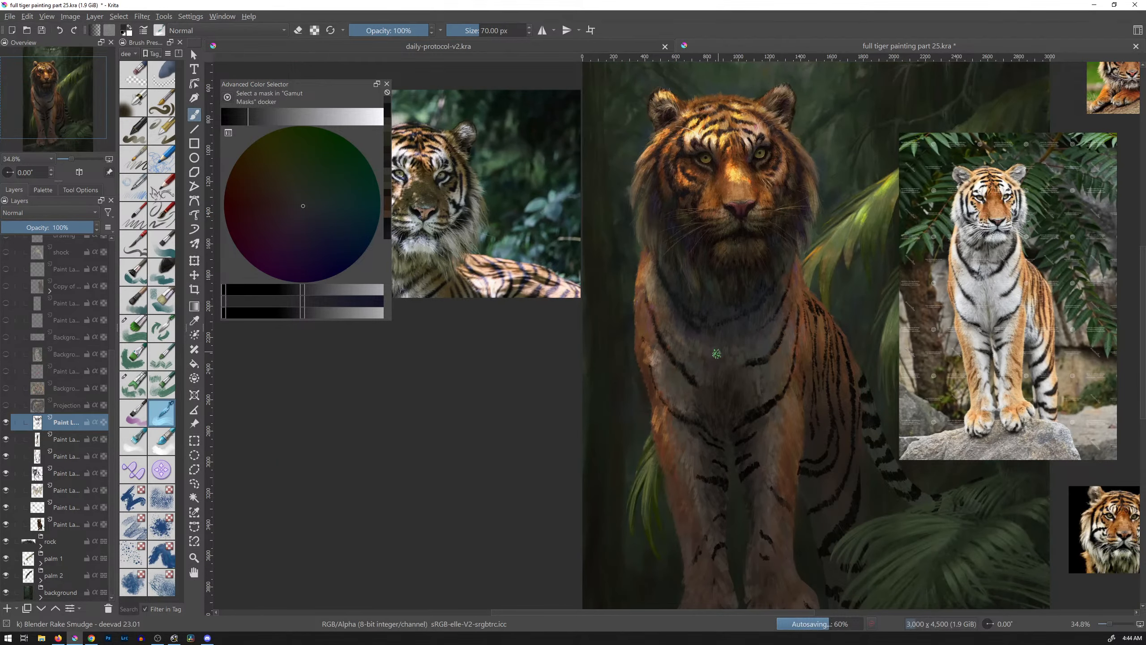
{"action": "left_click_drag", "start_coordinate": [691, 333], "coordinate": [717, 276]}
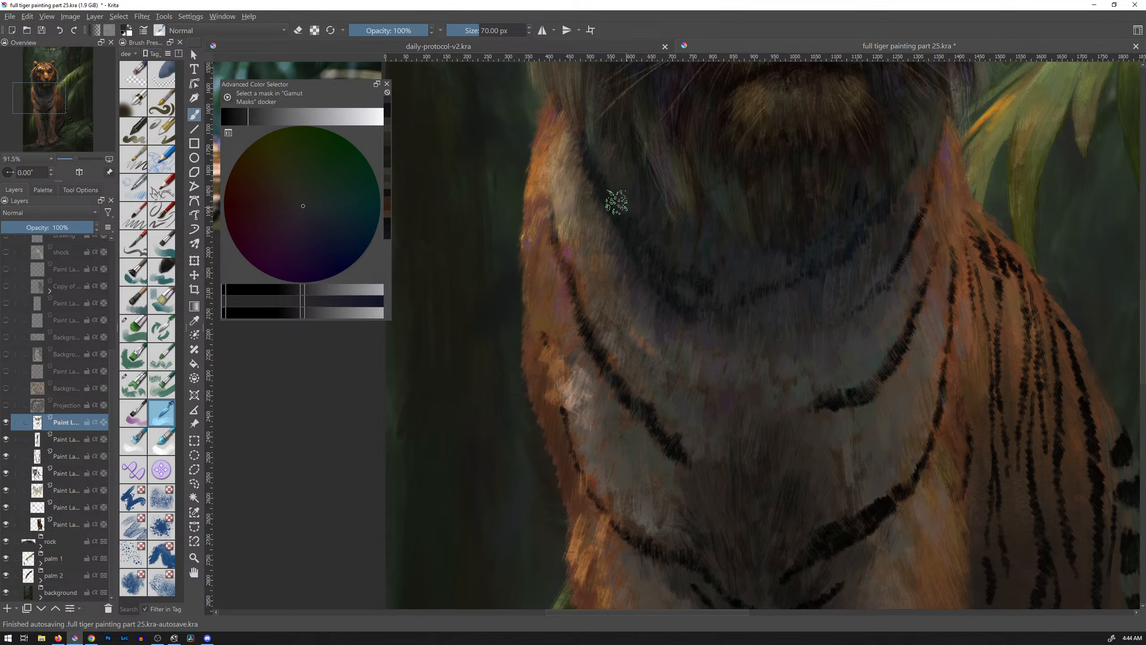
{"action": "left_click_drag", "start_coordinate": [898, 274], "coordinate": [771, 372]}
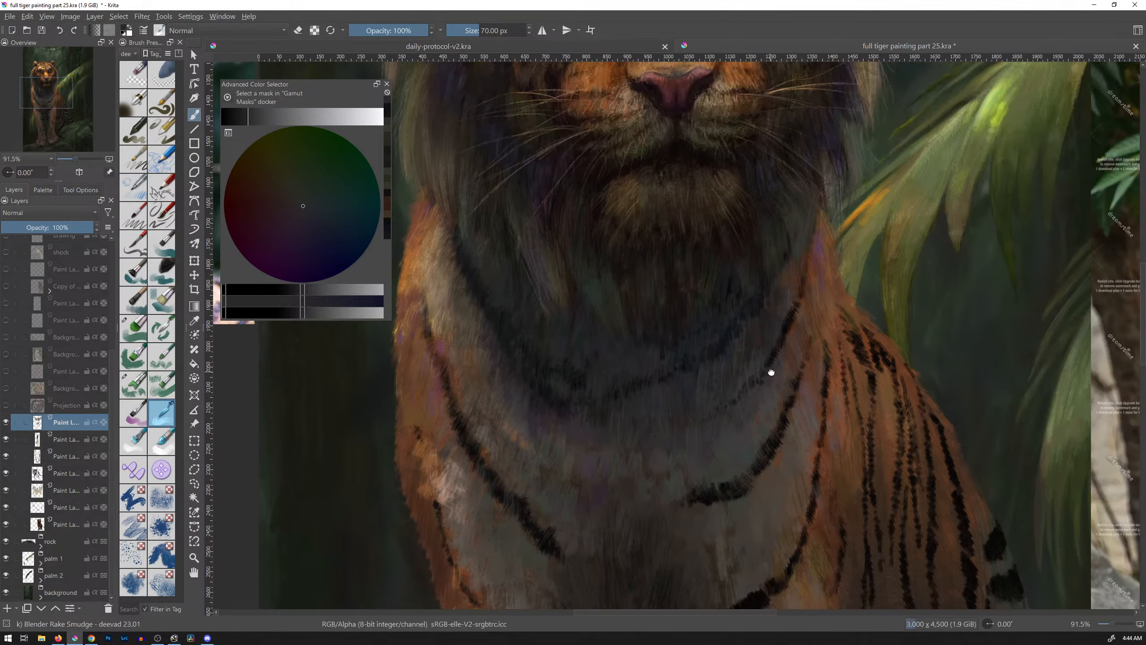
{"action": "left_click_drag", "start_coordinate": [723, 304], "coordinate": [705, 372]}
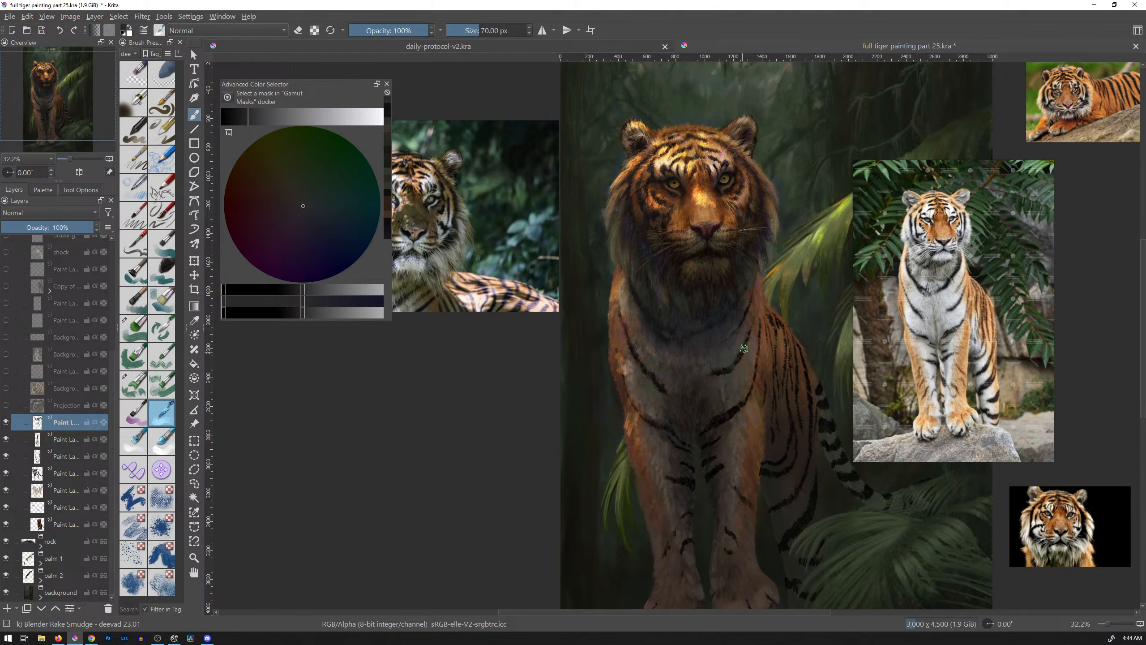
{"action": "left_click_drag", "start_coordinate": [747, 369], "coordinate": [781, 273]}
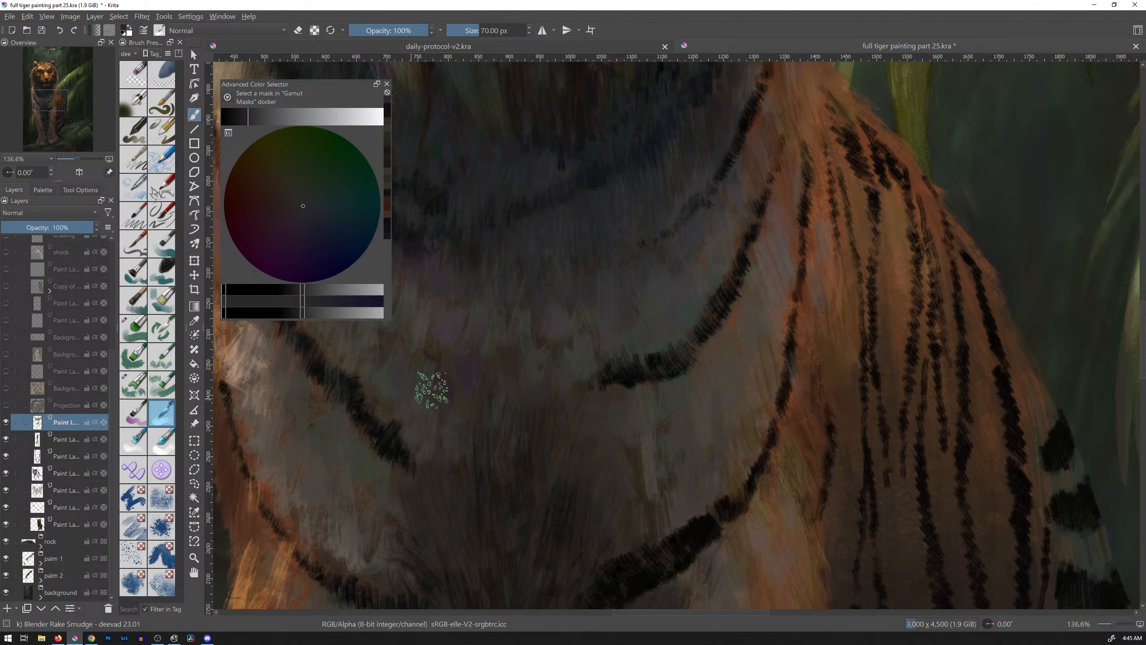
{"action": "left_click_drag", "start_coordinate": [684, 264], "coordinate": [669, 321]}
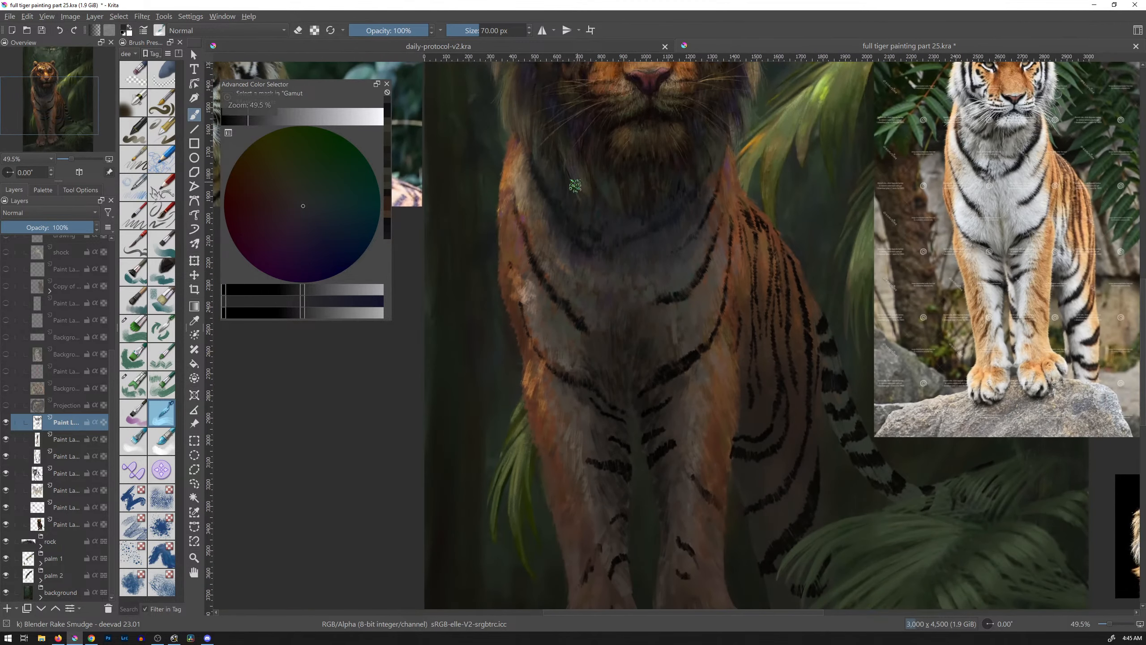
Toggle the visibility of the two upper visible paint layers in turn to compare the painting with and without their strokes.
{"action": "left_click", "coordinate": [6, 424]}
{"action": "left_click", "coordinate": [5, 425]}
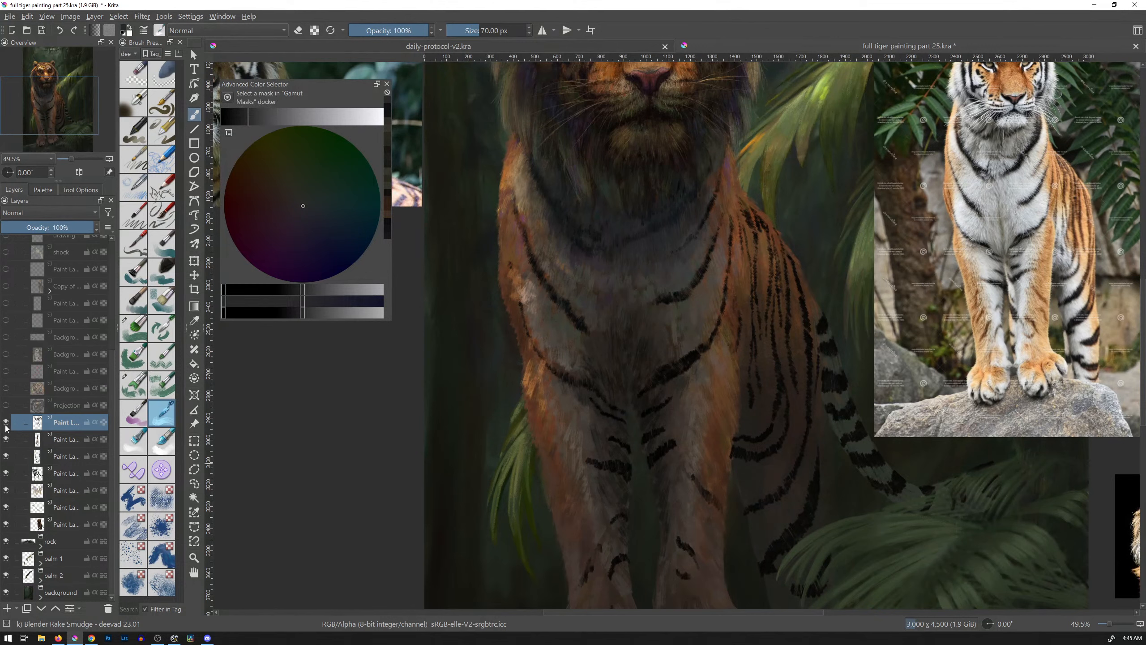
{"action": "left_click", "coordinate": [5, 425]}
{"action": "left_click", "coordinate": [6, 425]}
{"action": "left_click", "coordinate": [6, 427]}
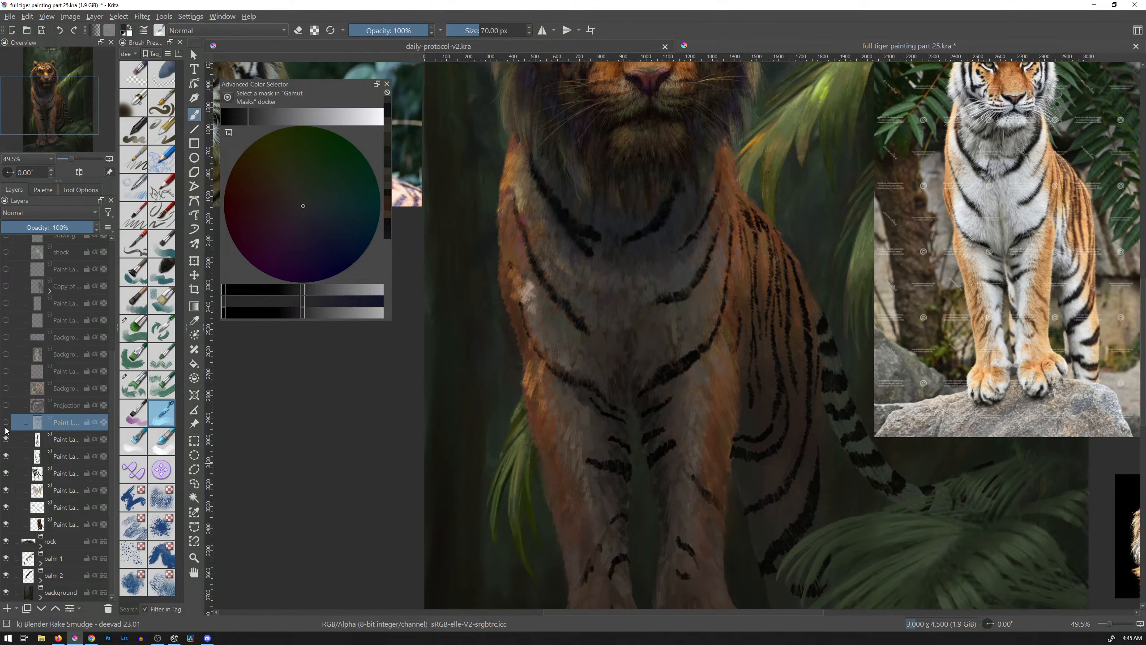
{"action": "left_click", "coordinate": [6, 427]}
{"action": "left_click", "coordinate": [7, 440]}
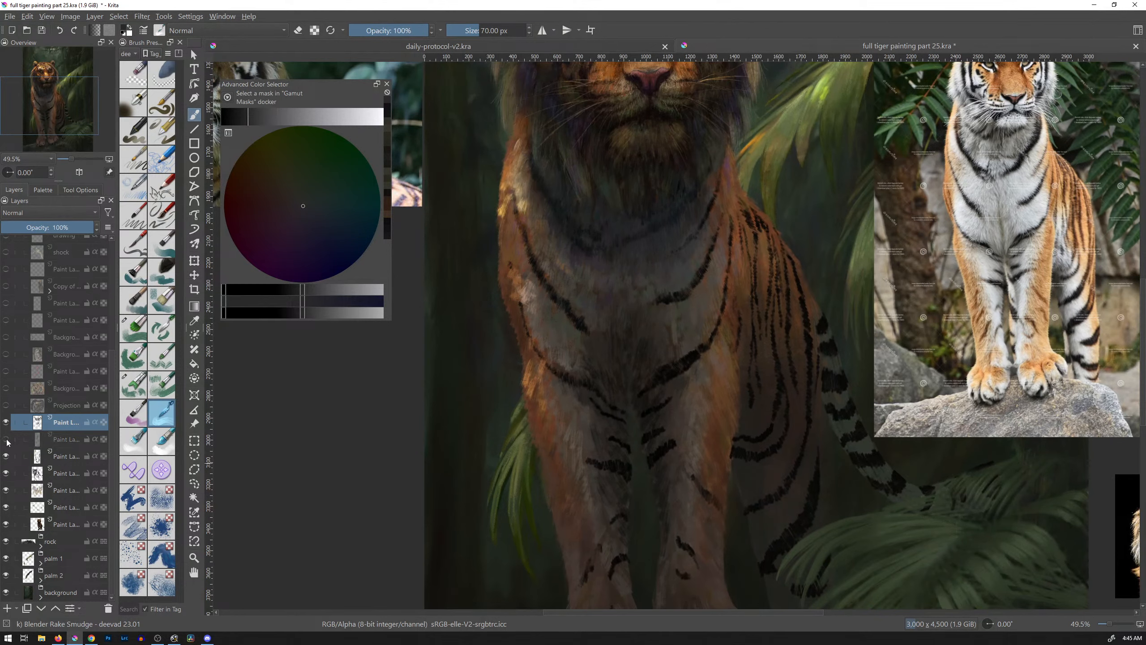
{"action": "left_click", "coordinate": [6, 440]}
{"action": "left_click", "coordinate": [6, 441]}
{"action": "left_click", "coordinate": [6, 440]}
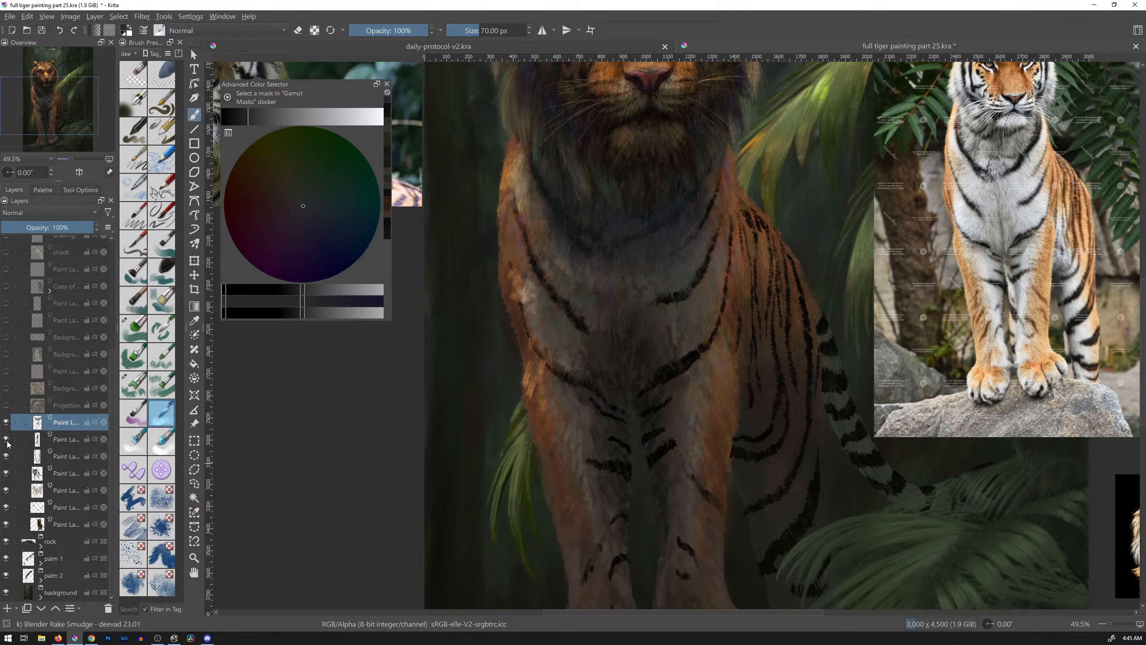
{"action": "left_click", "coordinate": [6, 441]}
{"action": "left_click", "coordinate": [6, 441]}
Toggle the remaining tiger paint layers off and on in turn to examine which one holds the body stripes.
{"action": "left_click", "coordinate": [7, 456]}
{"action": "left_click", "coordinate": [8, 460]}
{"action": "left_click", "coordinate": [8, 460]}
{"action": "left_click", "coordinate": [8, 479]}
{"action": "left_click", "coordinate": [7, 481]}
{"action": "left_click", "coordinate": [7, 482]}
{"action": "left_click", "coordinate": [7, 483]}
{"action": "left_click", "coordinate": [5, 496]}
{"action": "left_click", "coordinate": [5, 496]}
{"action": "left_click", "coordinate": [5, 509]}
{"action": "left_click", "coordinate": [6, 511]}
{"action": "left_click", "coordinate": [7, 512]}
{"action": "left_click", "coordinate": [7, 513]}
Select the paint layer holding the body stripes and try smudging the short curved chest stripe with Blender Rake Smudge at 70 px.
{"action": "left_click", "coordinate": [73, 476]}
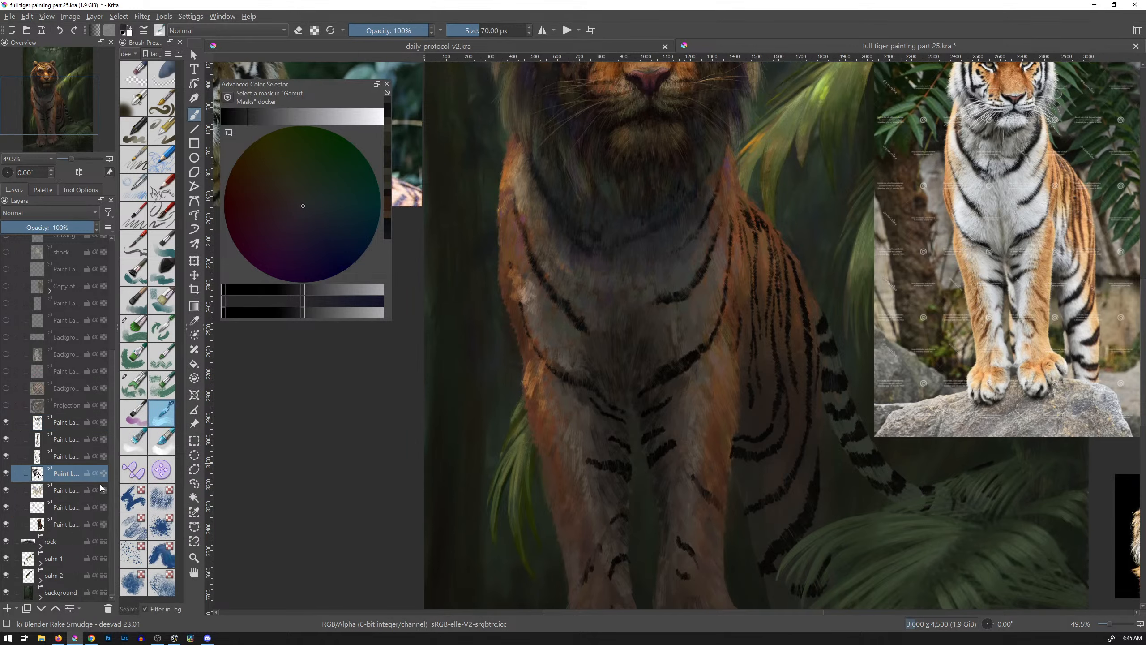
{"action": "left_click_drag", "start_coordinate": [683, 293], "coordinate": [710, 257]}
{"action": "left_click_drag", "start_coordinate": [718, 299], "coordinate": [749, 232]}
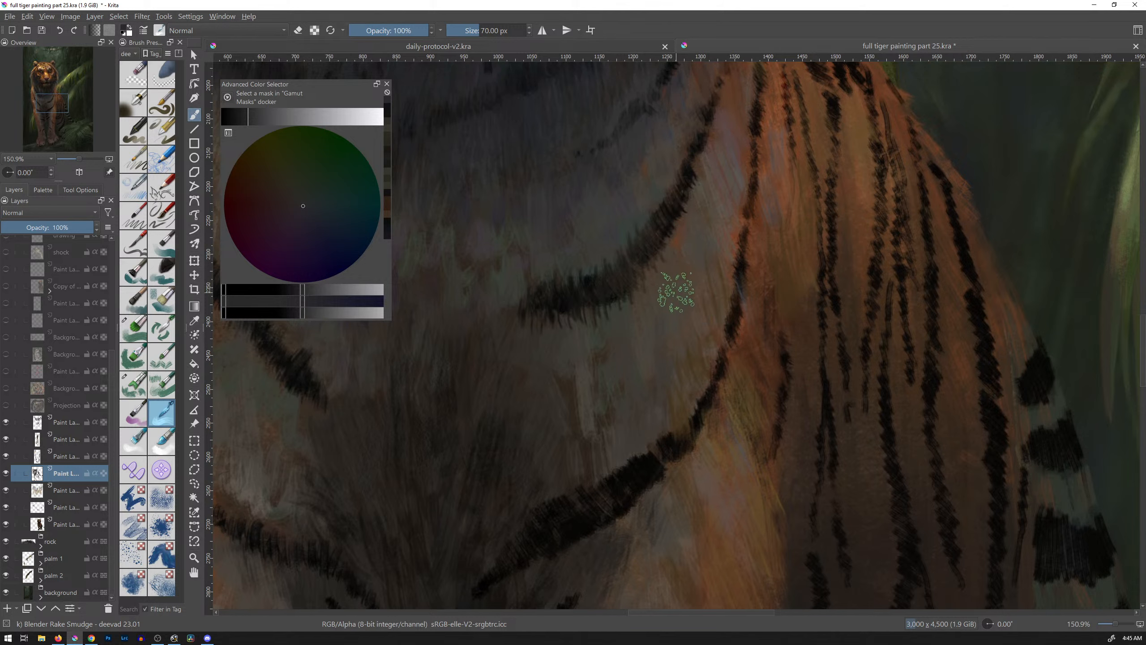
{"action": "left_click", "coordinate": [677, 295], "text": "ctrl"}
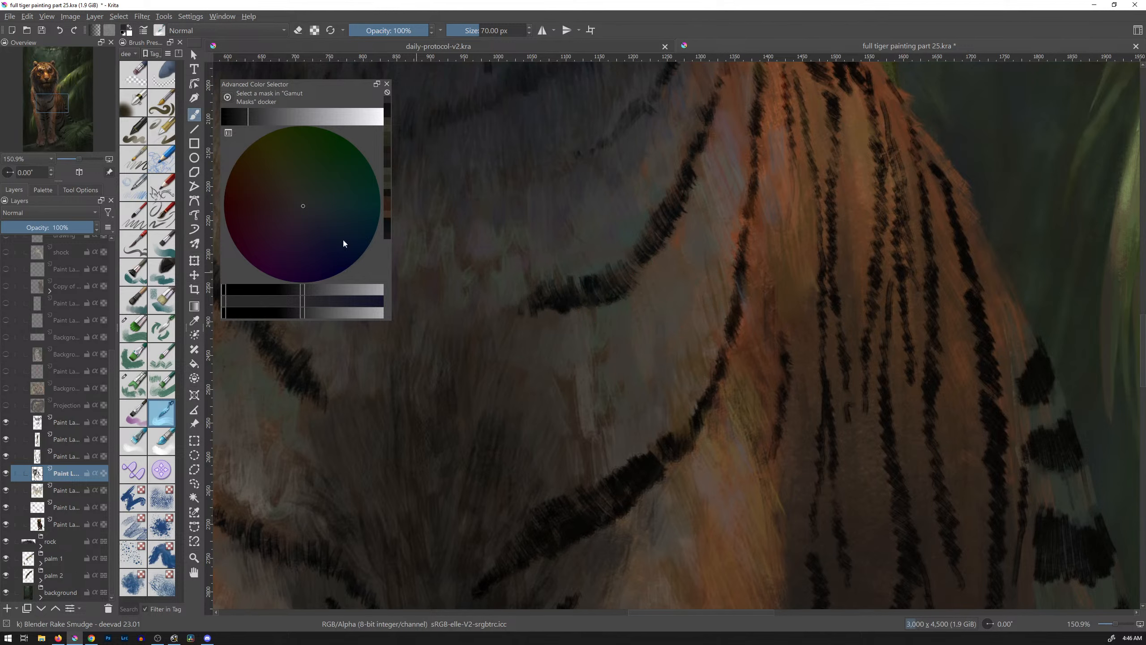
Examine the Blender Rake Smudge preset's brush tip, blending mode and smudge length settings in the brush editor.
{"action": "left_click", "coordinate": [150, 33]}
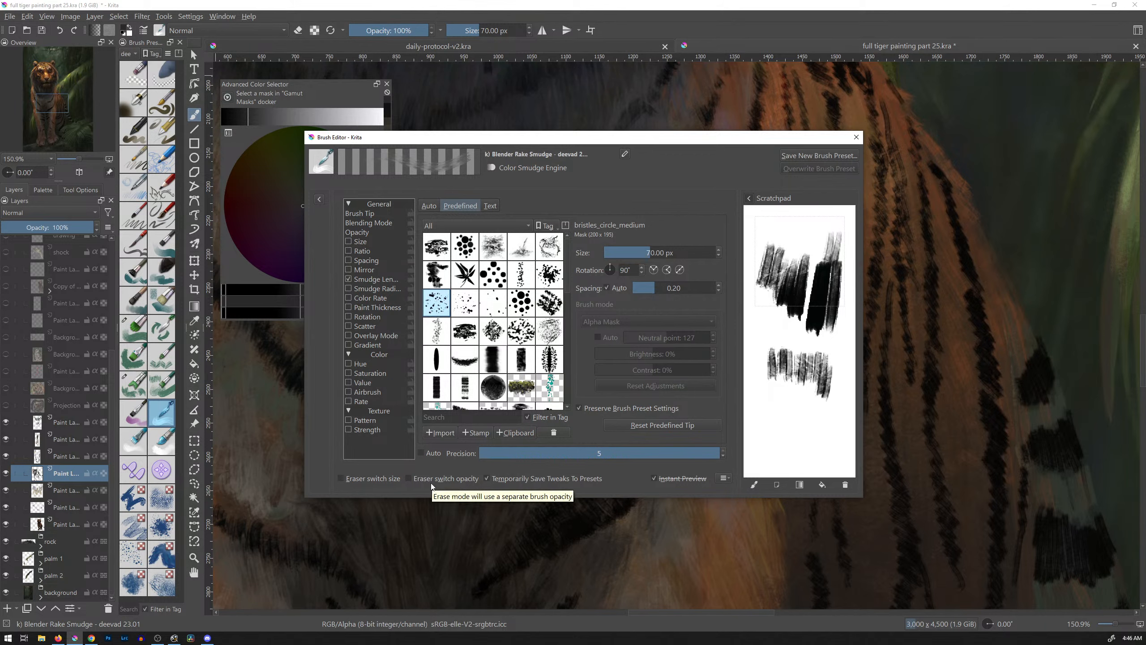
{"action": "left_click", "coordinate": [846, 485]}
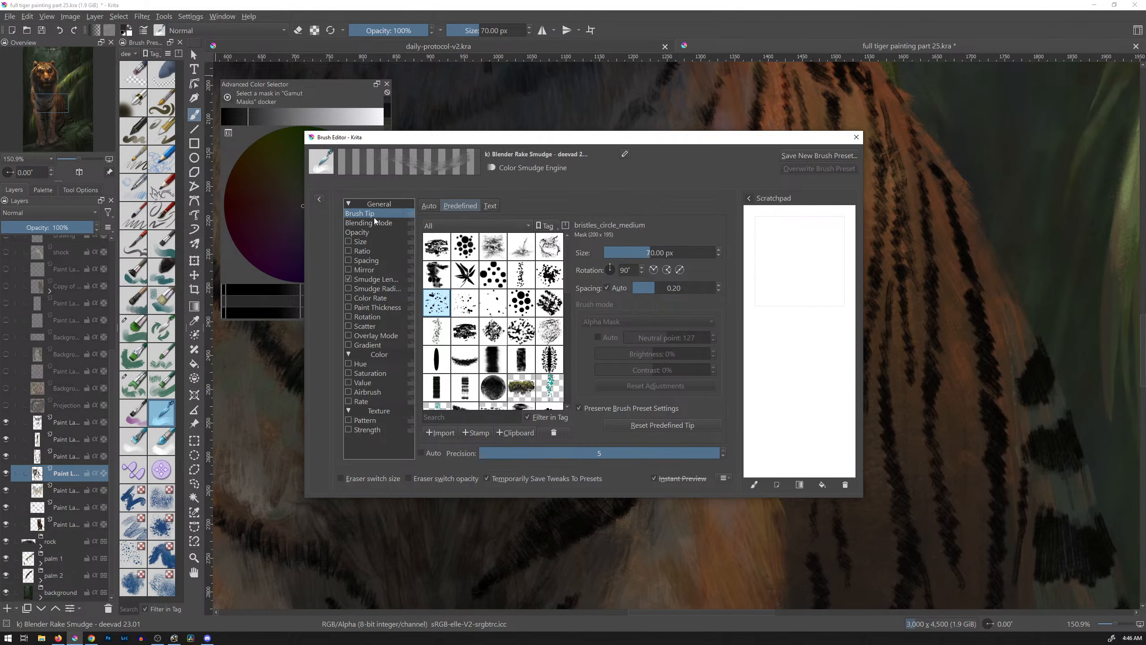
{"action": "left_click", "coordinate": [319, 199]}
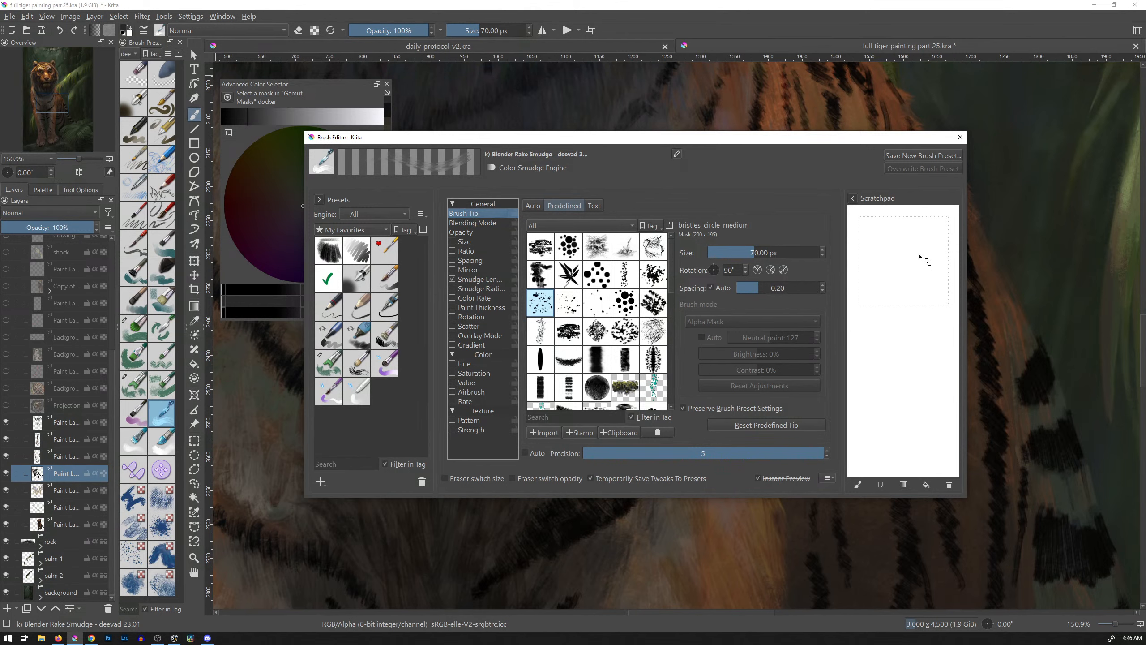
{"action": "left_click", "coordinate": [488, 223]}
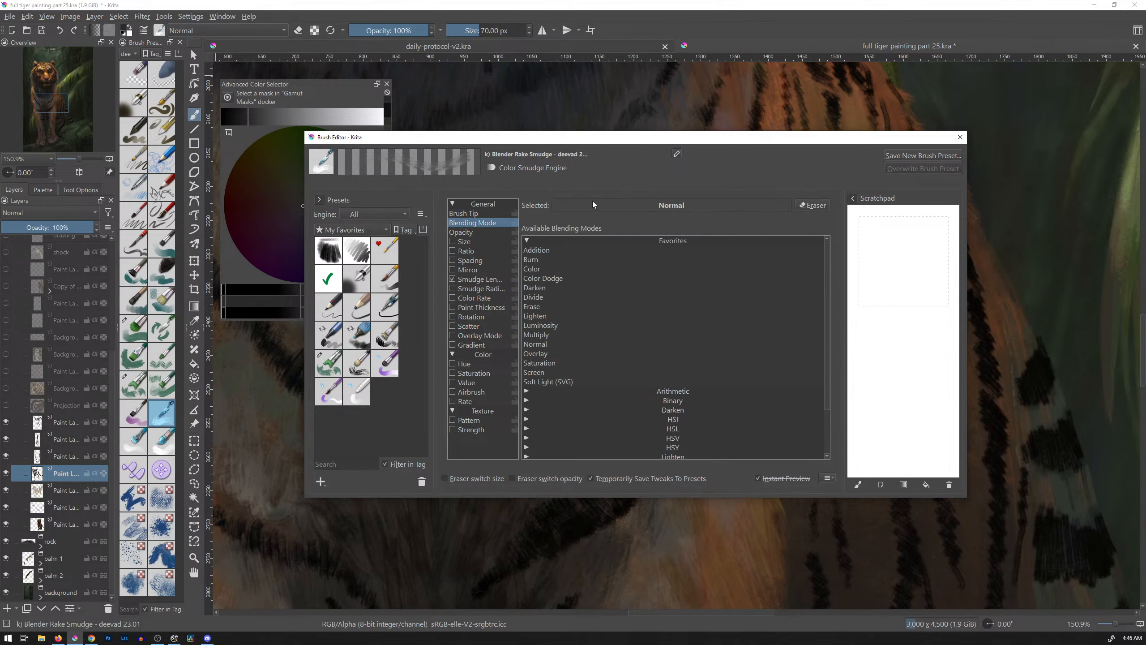
{"action": "left_click", "coordinate": [473, 214]}
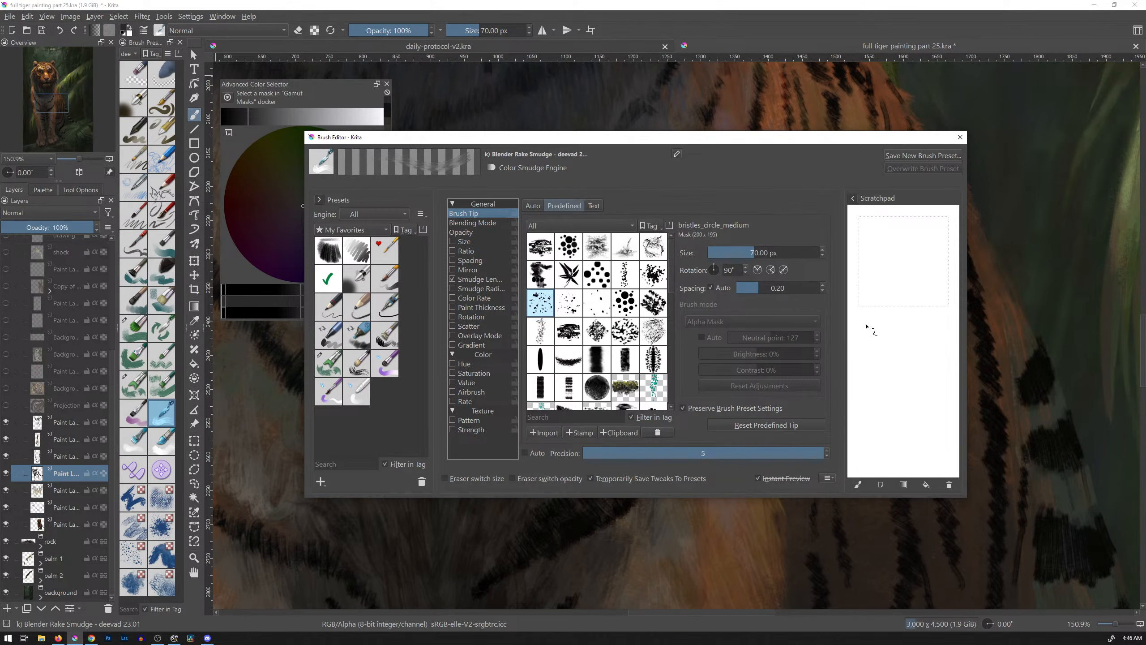
{"action": "left_click", "coordinate": [960, 137]}
{"action": "left_click", "coordinate": [143, 31]}
{"action": "left_click", "coordinate": [480, 279]}
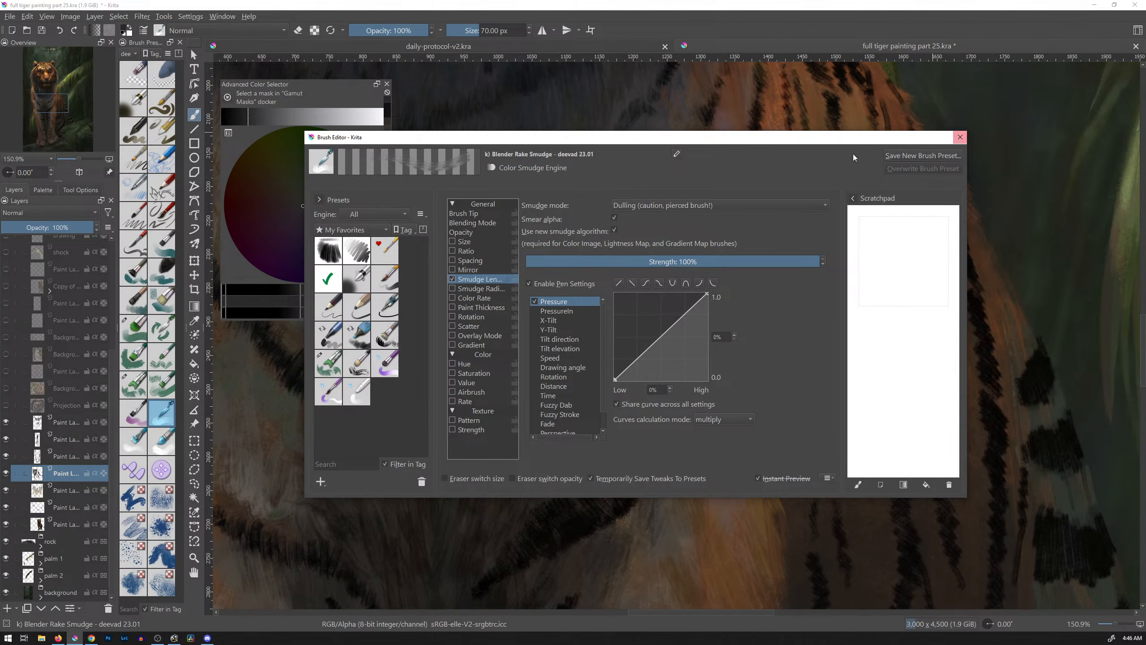
{"action": "left_click", "coordinate": [960, 137]}
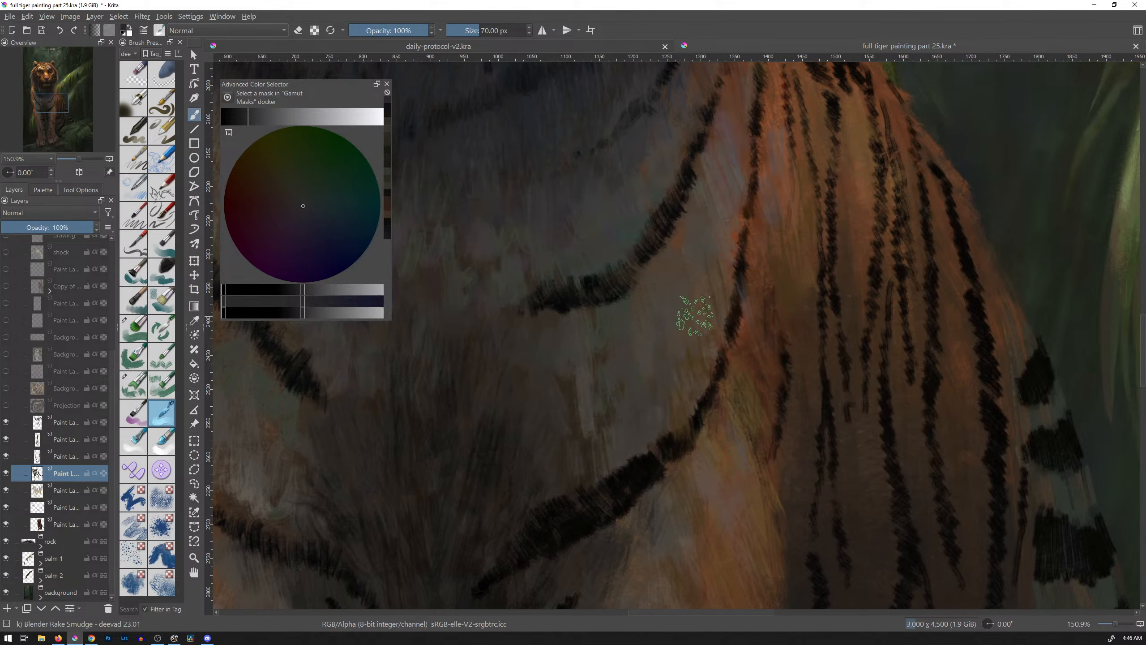
Try the Blender Wet Area and Blender Textured Soft brushes on the curved chest stripe, undoing the test strokes.
{"action": "left_click", "coordinate": [164, 441]}
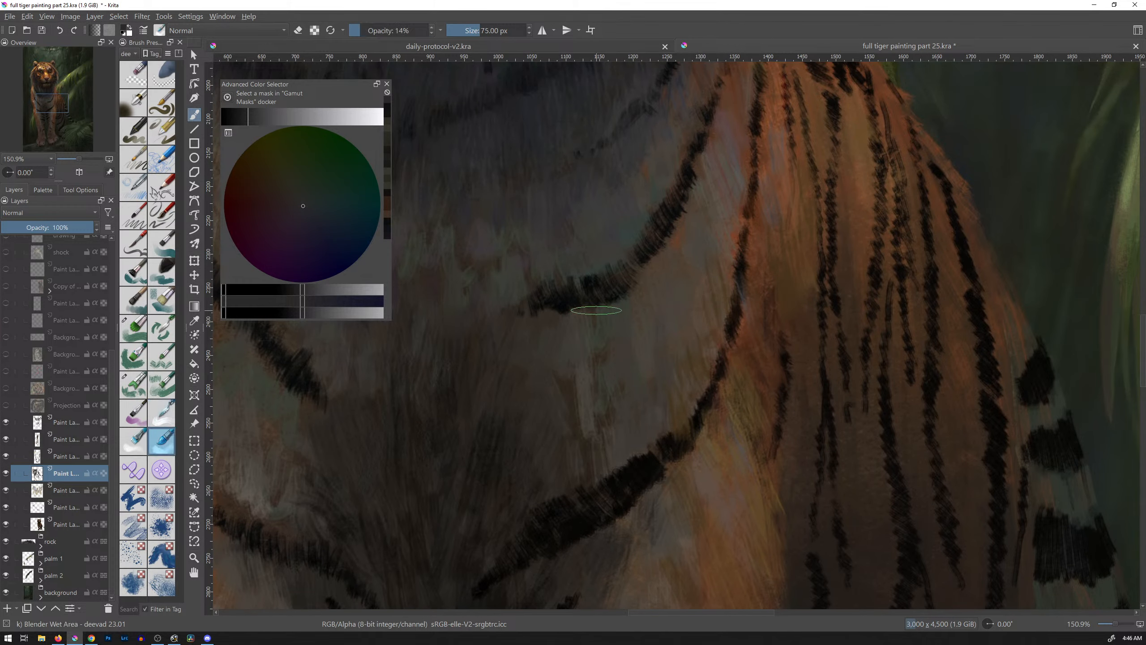
{"action": "left_click", "coordinate": [140, 447]}
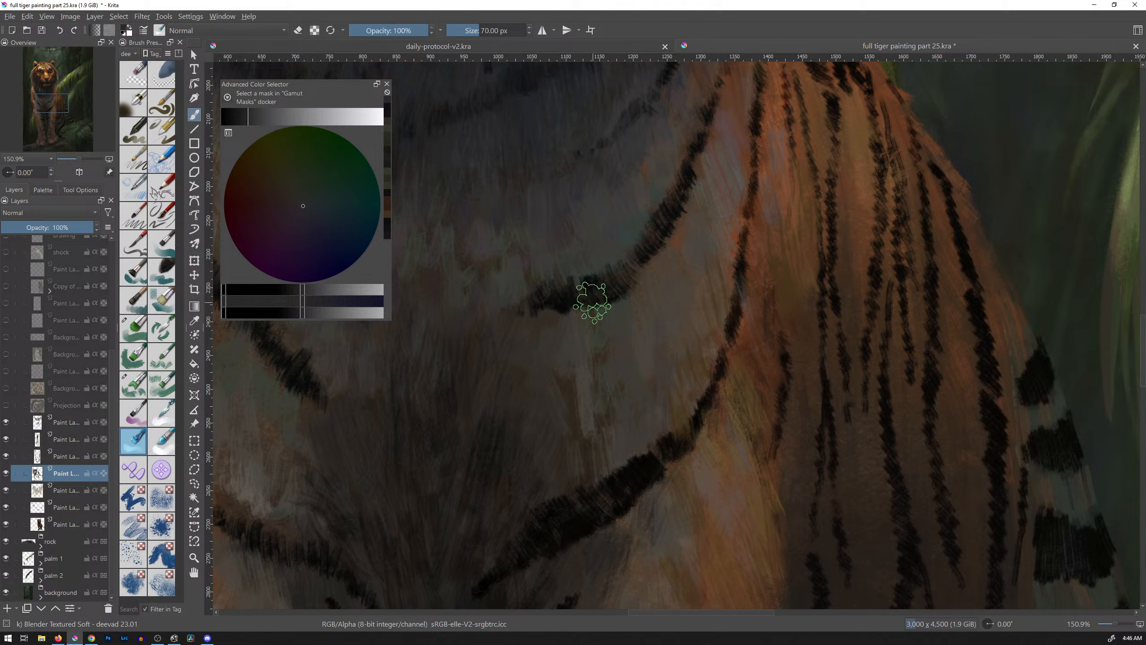
{"action": "left_click", "coordinate": [168, 454]}
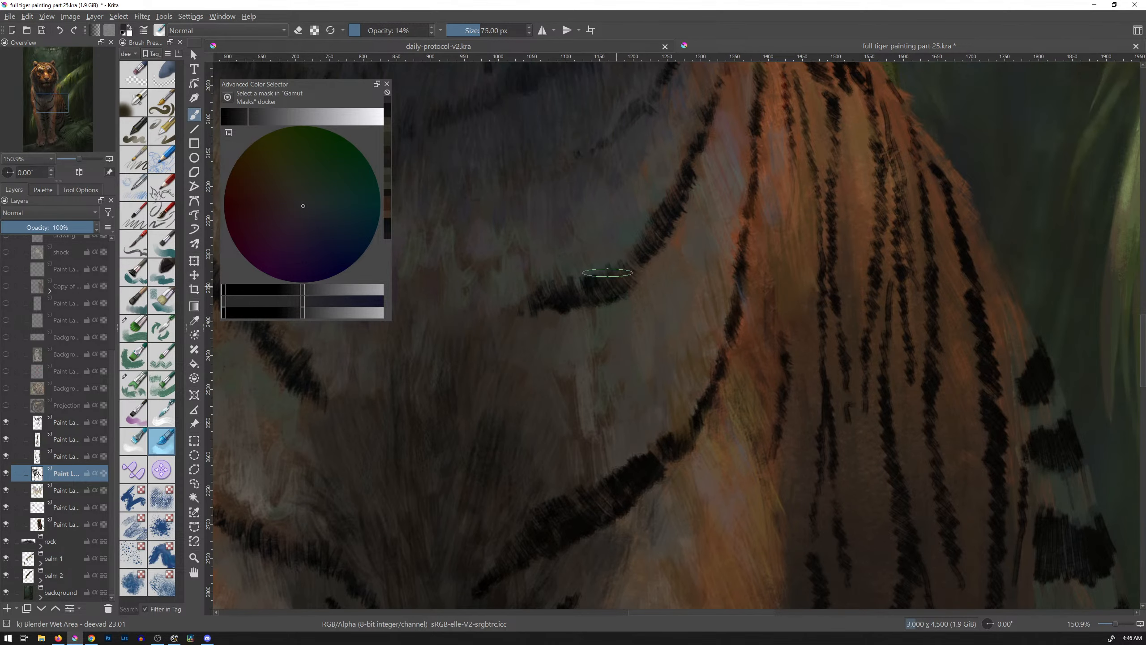
{"action": "mouse_move", "coordinate": [536, 339]}
{"action": "left_mouse_down"}
{"action": "mouse_move", "coordinate": [549, 314]}
{"action": "mouse_move", "coordinate": [586, 302]}
{"action": "mouse_move", "coordinate": [617, 272]}
{"action": "mouse_move", "coordinate": [631, 291]}
{"action": "mouse_move", "coordinate": [656, 270]}
{"action": "mouse_move", "coordinate": [699, 214]}
{"action": "left_mouse_up"}
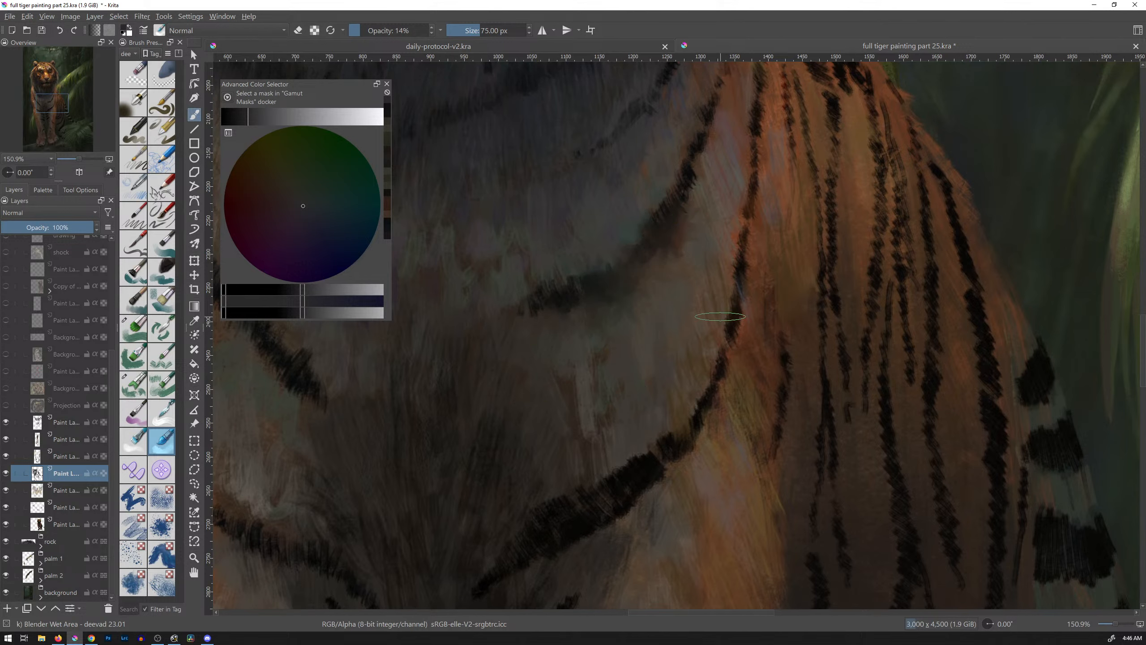
{"action": "key", "text": "ctrl+z"}
{"action": "left_click", "coordinate": [140, 449]}
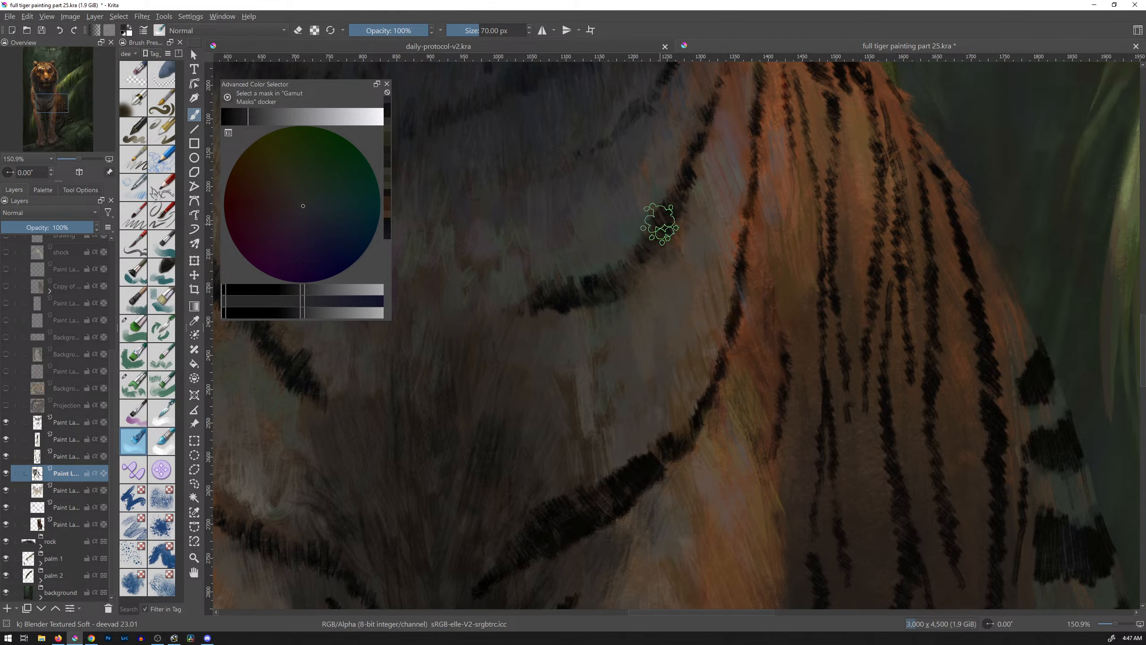
Soften the curved chest stripe's edges with Blender Rake Smudge, reducing the brush to 22.14 px, and reselect the uppermost visible paint layer.
{"action": "left_click", "coordinate": [161, 413]}
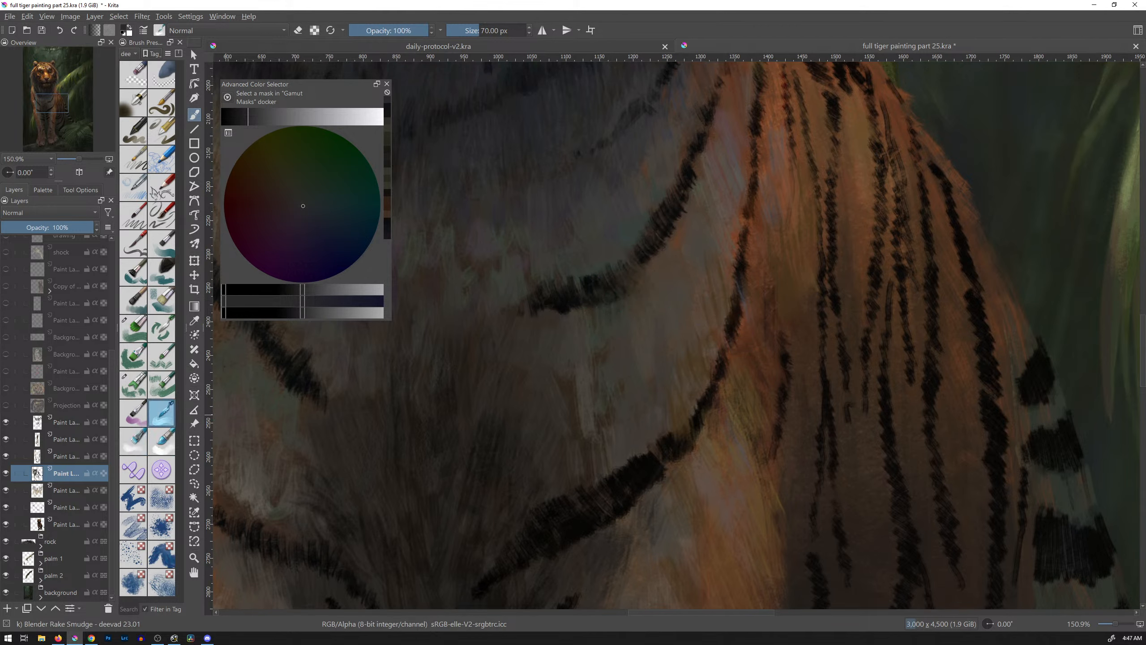
{"action": "mouse_move", "coordinate": [596, 279]}
{"action": "left_mouse_down"}
{"action": "mouse_move", "coordinate": [561, 312]}
{"action": "mouse_move", "coordinate": [594, 290]}
{"action": "mouse_move", "coordinate": [611, 300]}
{"action": "mouse_move", "coordinate": [603, 306]}
{"action": "mouse_move", "coordinate": [579, 306]}
{"action": "mouse_move", "coordinate": [649, 274]}
{"action": "mouse_move", "coordinate": [613, 298]}
{"action": "mouse_move", "coordinate": [594, 287]}
{"action": "mouse_move", "coordinate": [618, 309]}
{"action": "mouse_move", "coordinate": [647, 278]}
{"action": "mouse_move", "coordinate": [649, 250]}
{"action": "mouse_move", "coordinate": [659, 259]}
{"action": "mouse_move", "coordinate": [661, 240]}
{"action": "mouse_move", "coordinate": [675, 238]}
{"action": "mouse_move", "coordinate": [674, 214]}
{"action": "mouse_move", "coordinate": [685, 218]}
{"action": "mouse_move", "coordinate": [669, 226]}
{"action": "mouse_move", "coordinate": [670, 256]}
{"action": "mouse_move", "coordinate": [653, 259]}
{"action": "mouse_move", "coordinate": [654, 211]}
{"action": "mouse_move", "coordinate": [655, 258]}
{"action": "mouse_move", "coordinate": [638, 256]}
{"action": "mouse_move", "coordinate": [631, 280]}
{"action": "mouse_move", "coordinate": [610, 265]}
{"action": "mouse_move", "coordinate": [582, 280]}
{"action": "mouse_move", "coordinate": [597, 259]}
{"action": "mouse_move", "coordinate": [557, 298]}
{"action": "mouse_move", "coordinate": [541, 285]}
{"action": "mouse_move", "coordinate": [553, 322]}
{"action": "mouse_move", "coordinate": [680, 262]}
{"action": "mouse_move", "coordinate": [653, 304]}
{"action": "mouse_move", "coordinate": [694, 188]}
{"action": "left_mouse_up"}
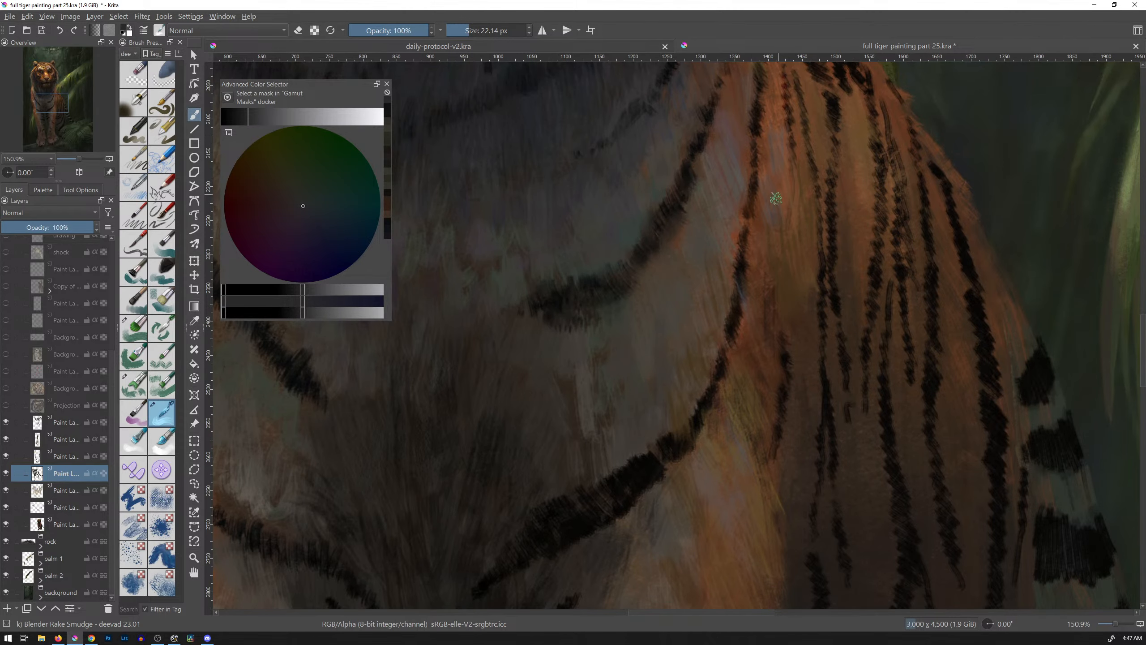
{"action": "left_click_drag", "start_coordinate": [694, 282], "coordinate": [711, 348]}
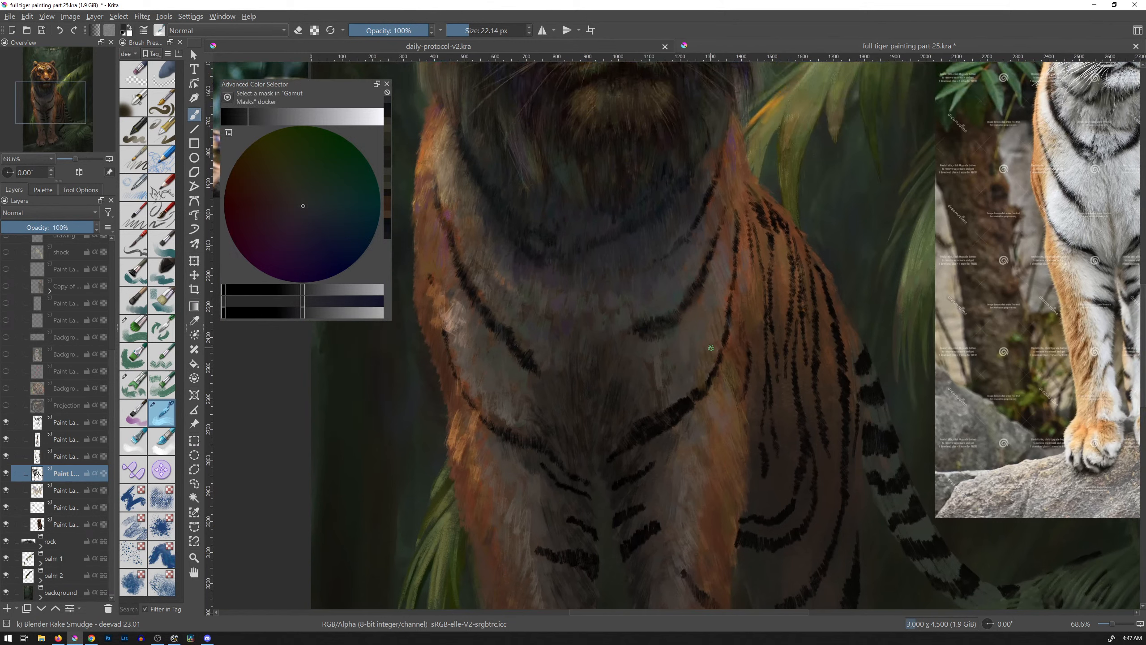
{"action": "left_click", "coordinate": [74, 428]}
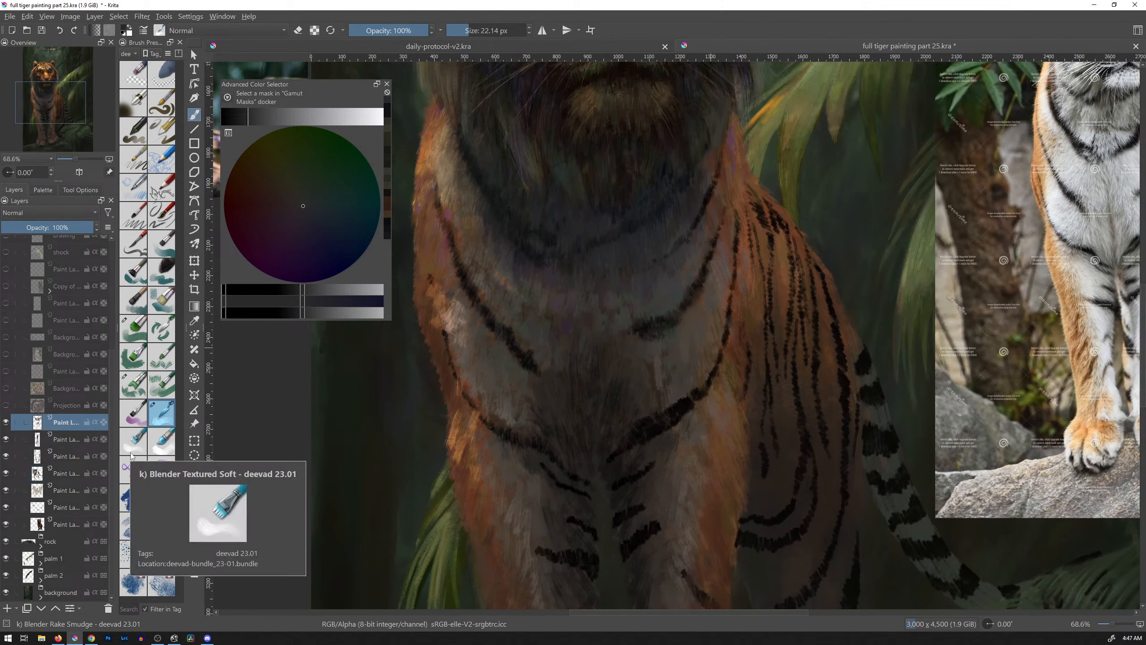
{"action": "key", "text": "ctrl+e"}
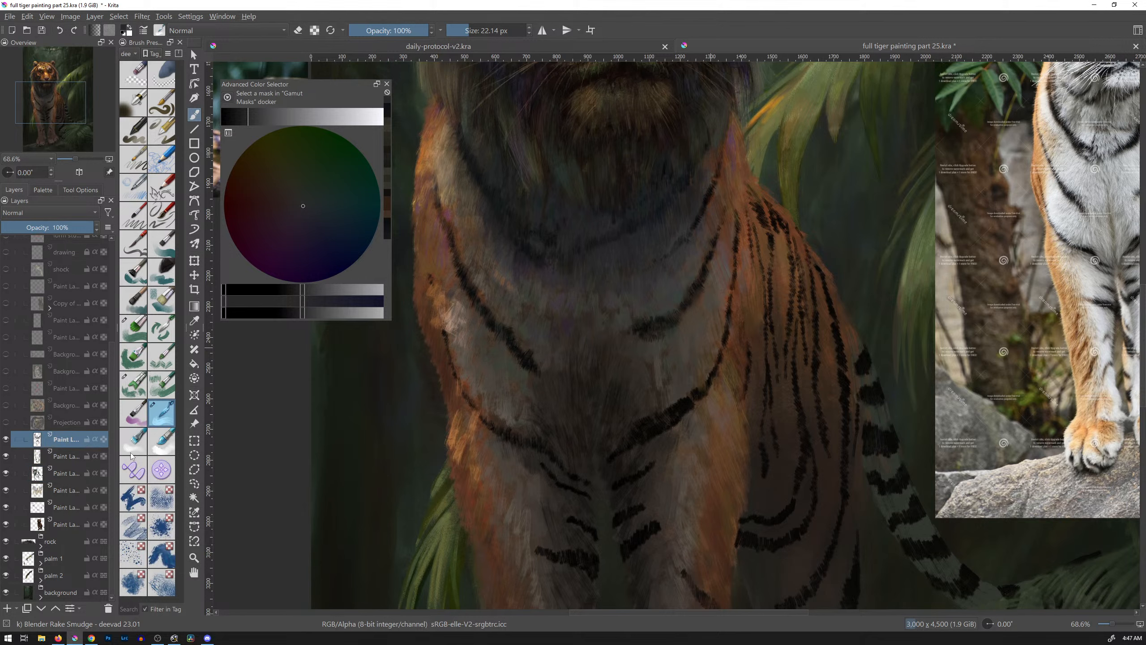
{"action": "key", "text": "ctrl+e"}
{"action": "key", "text": "ctrl+e"}
{"action": "key", "text": "ctrl+e"}
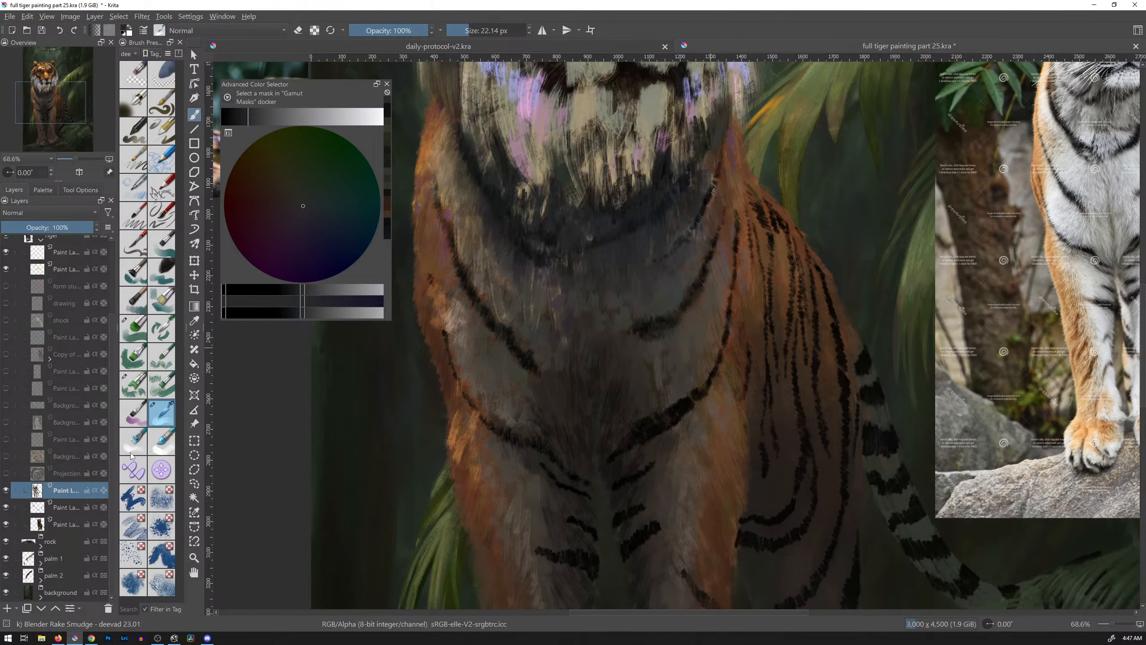
{"action": "key", "text": "ctrl+z"}
{"action": "key", "text": "ctrl+z"}
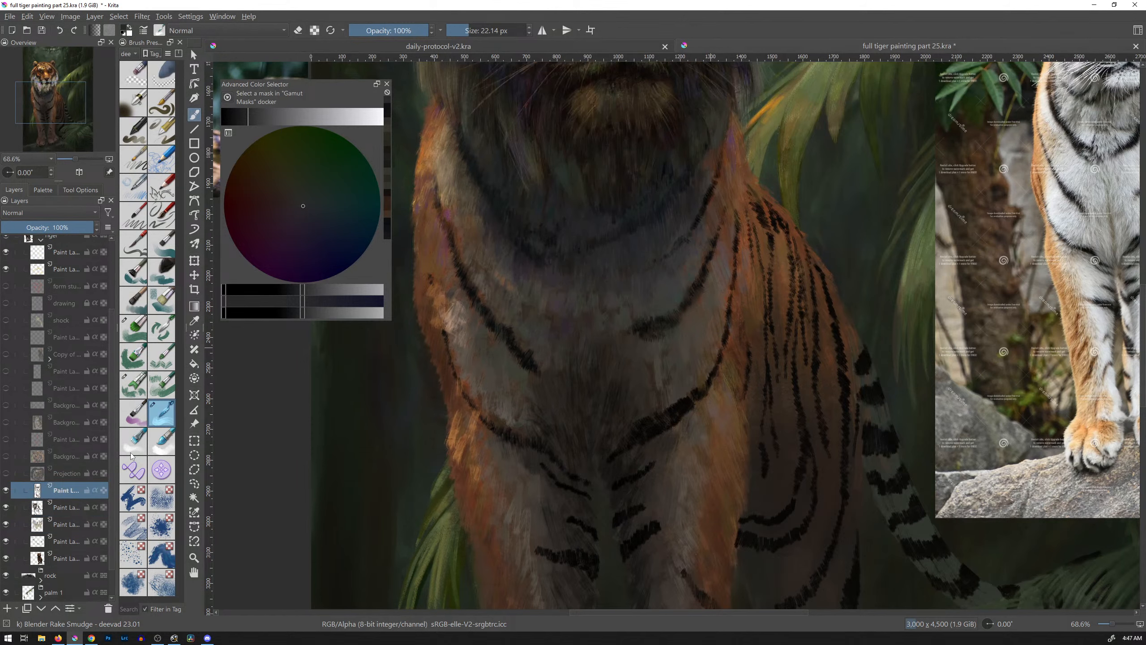
{"action": "key", "text": "ctrl+z"}
{"action": "key", "text": "ctrl+z"}
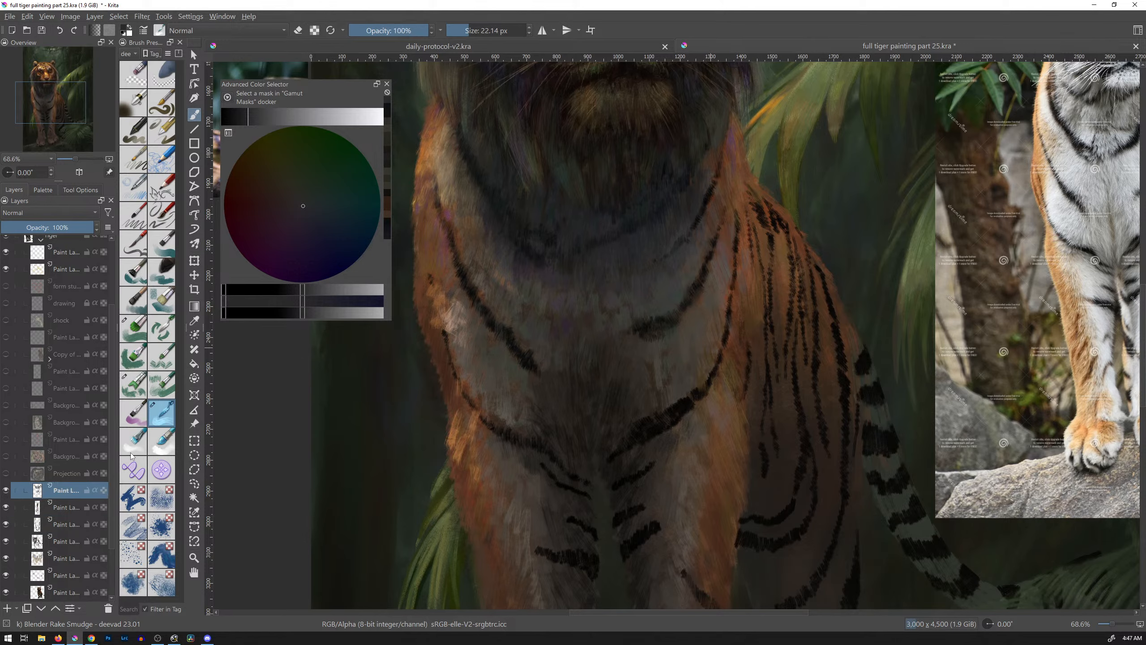
Check the tiger's visible paint layers one by one to find which uses the Overlay blending mode.
{"action": "left_click_drag", "start_coordinate": [685, 226], "coordinate": [689, 465]}
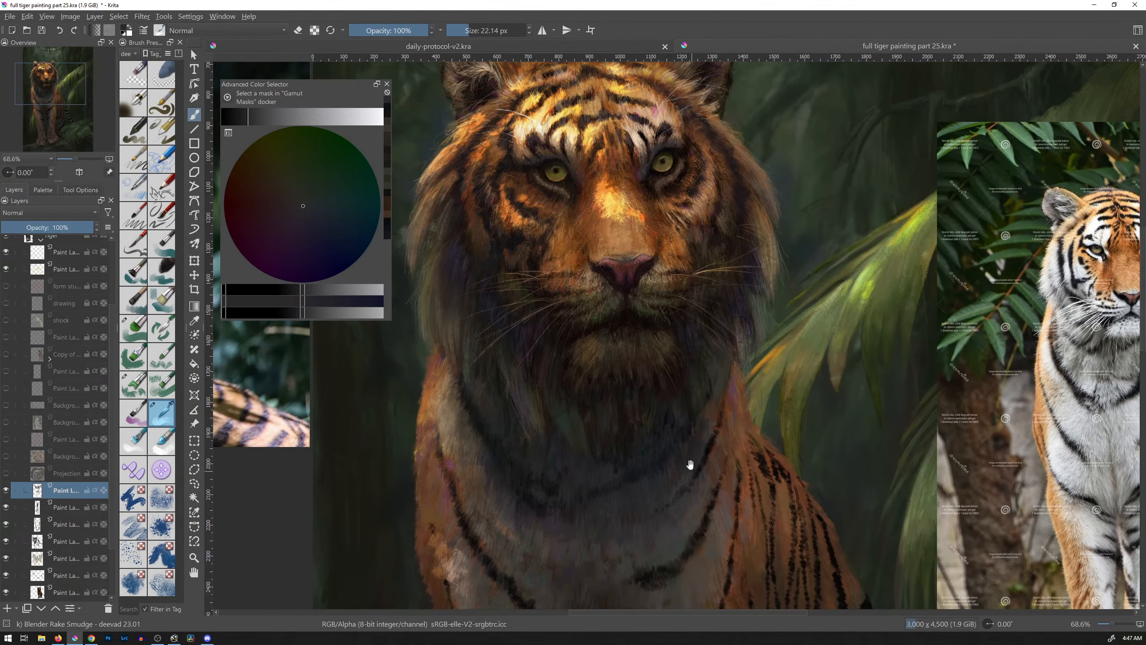
{"action": "scroll", "coordinate": [112, 493], "scroll_direction": "down", "scroll_amount": 4}
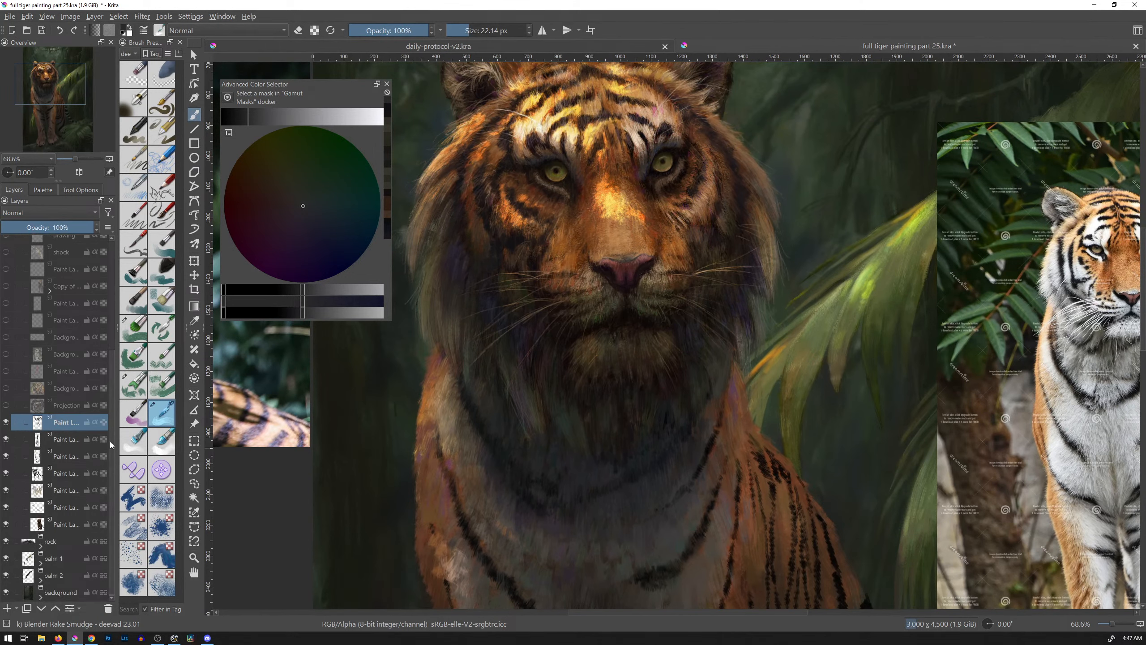
{"action": "left_click", "coordinate": [6, 424]}
{"action": "left_click", "coordinate": [6, 423]}
{"action": "left_click", "coordinate": [59, 440]}
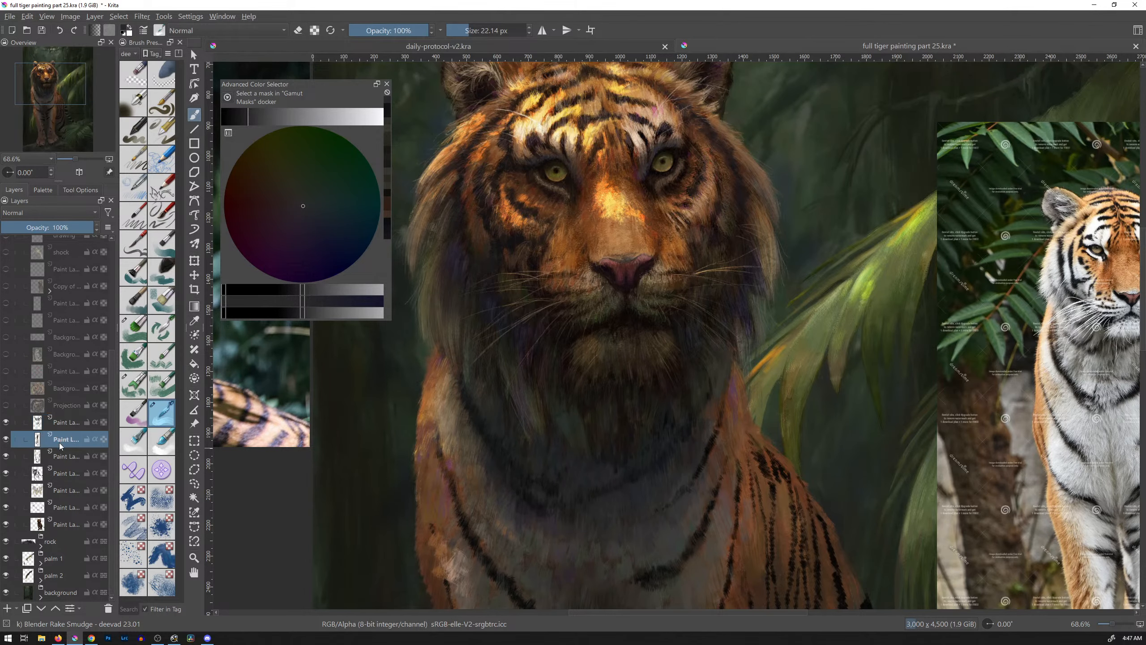
{"action": "left_click", "coordinate": [65, 459]}
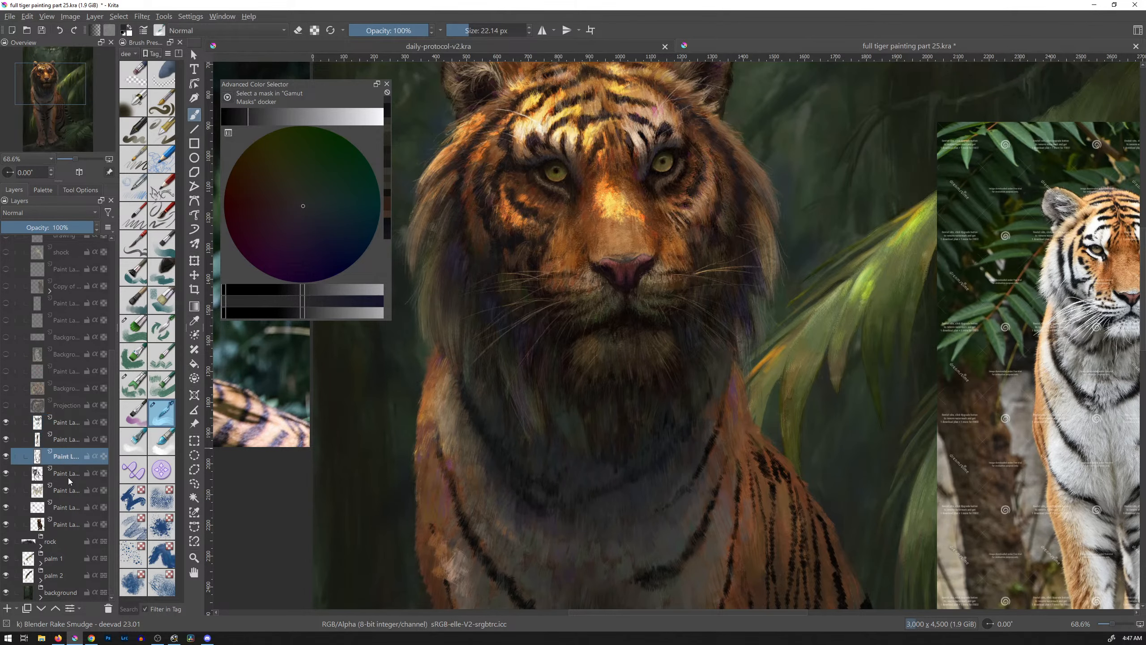
{"action": "left_click", "coordinate": [68, 477]}
{"action": "left_click", "coordinate": [70, 492]}
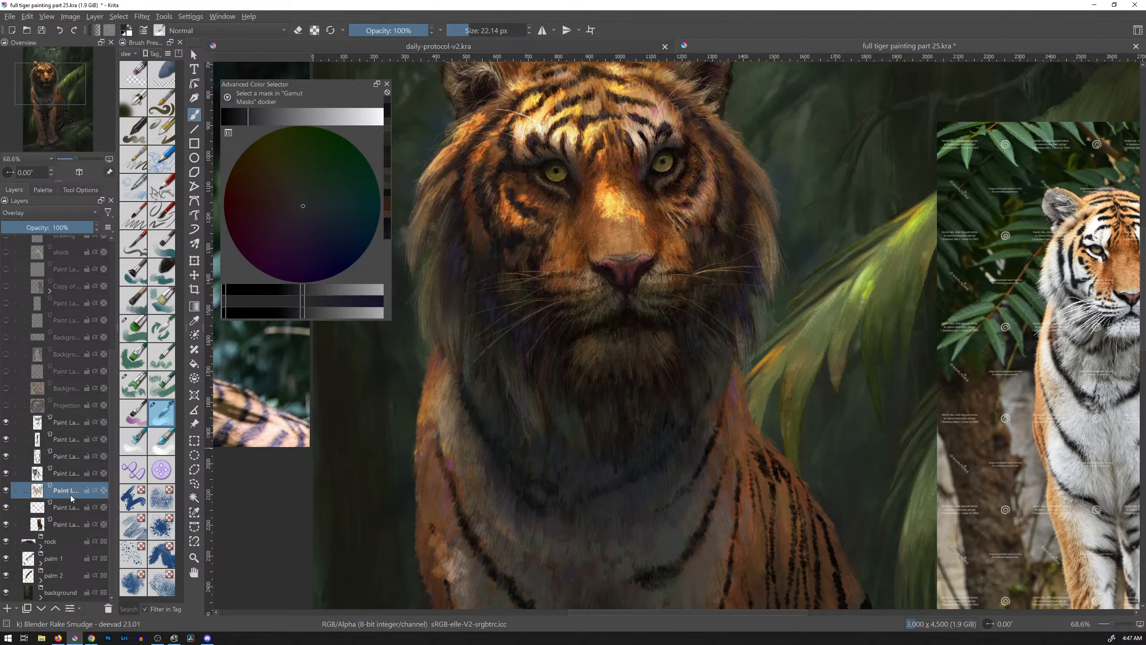
{"action": "left_click", "coordinate": [69, 510]}
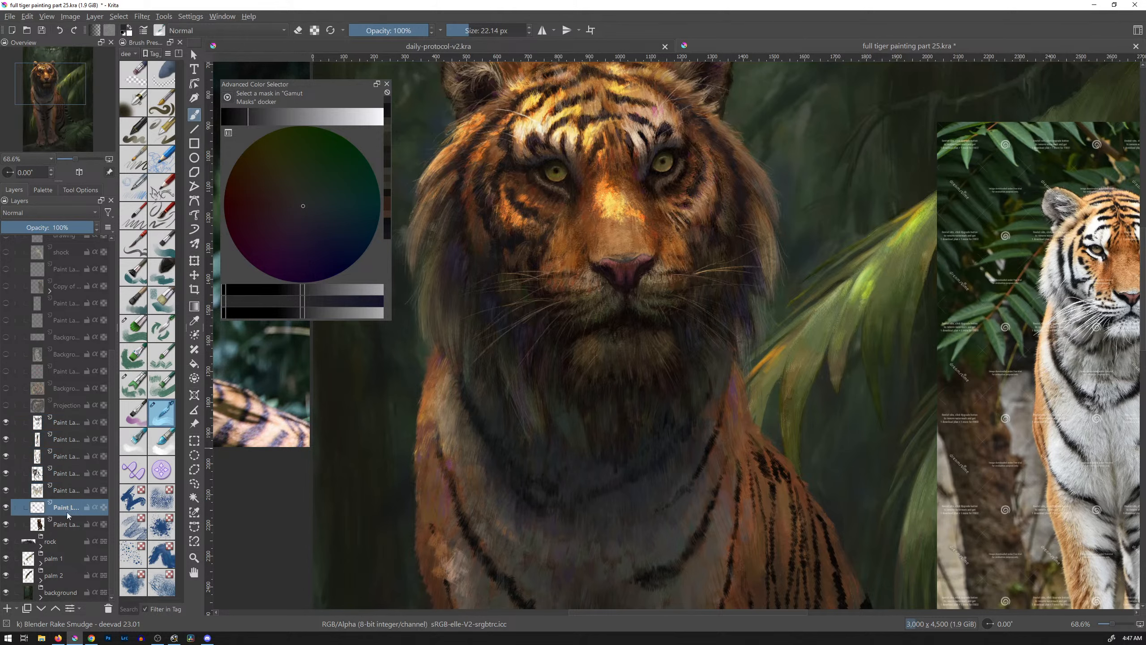
{"action": "left_click", "coordinate": [68, 526]}
{"action": "left_click", "coordinate": [72, 493]}
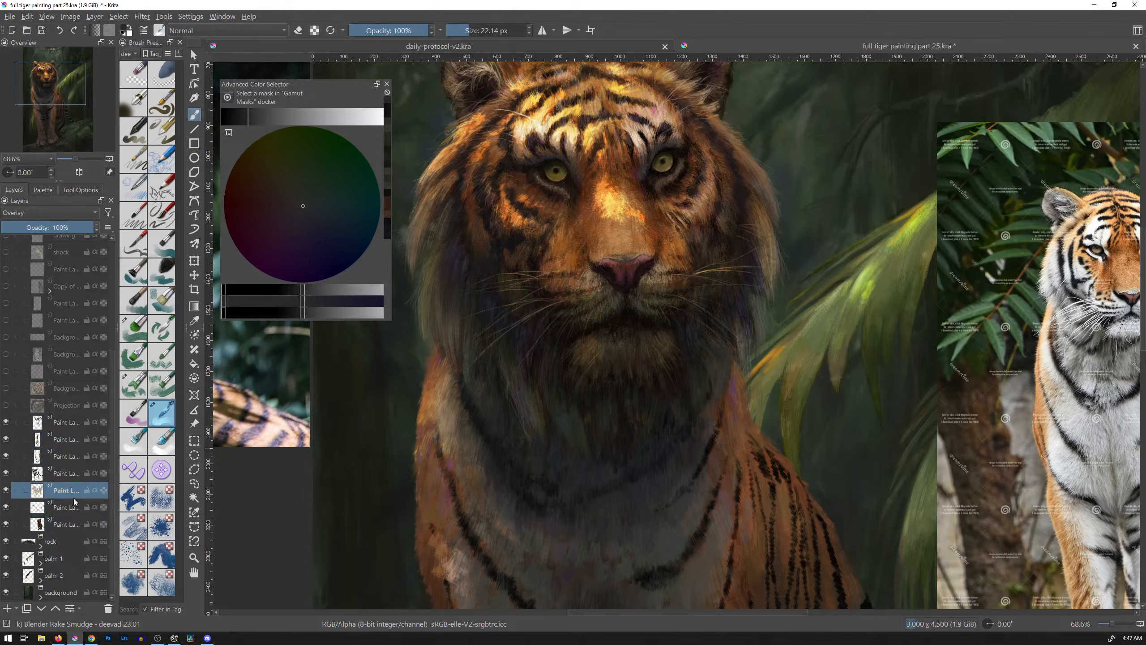
{"action": "left_click", "coordinate": [75, 474]}
{"action": "left_click", "coordinate": [75, 425], "text": "shift"}
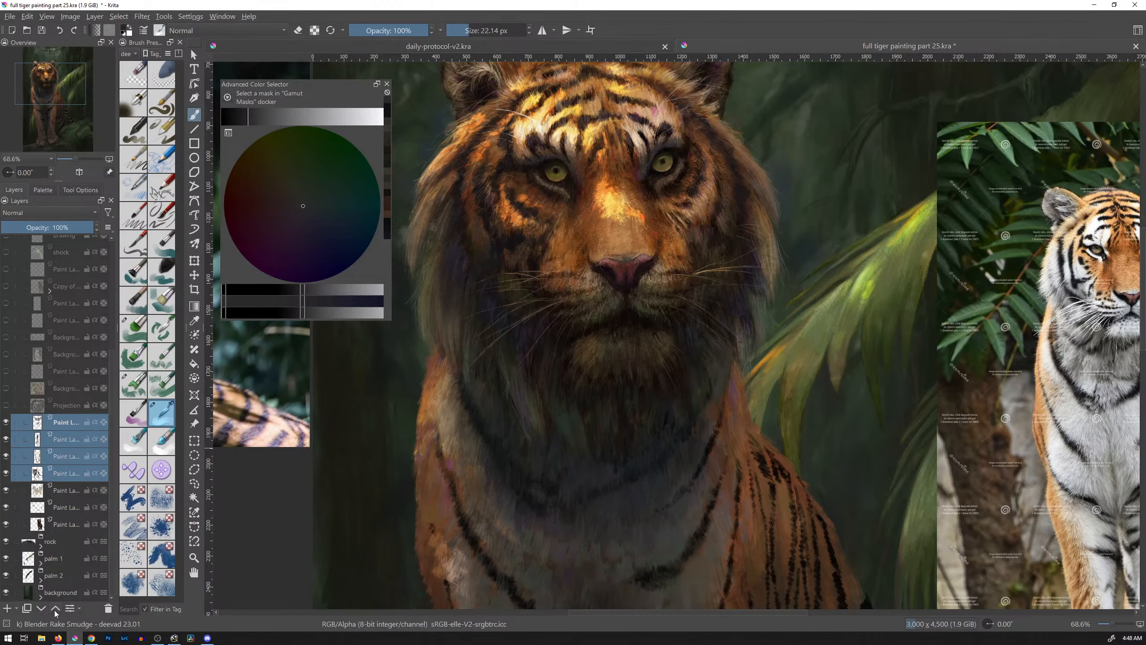
Move the Overlay paint layer above the tiger's other visible body paint layers and toggle its visibility to check its effect.
{"action": "left_click", "coordinate": [75, 491]}
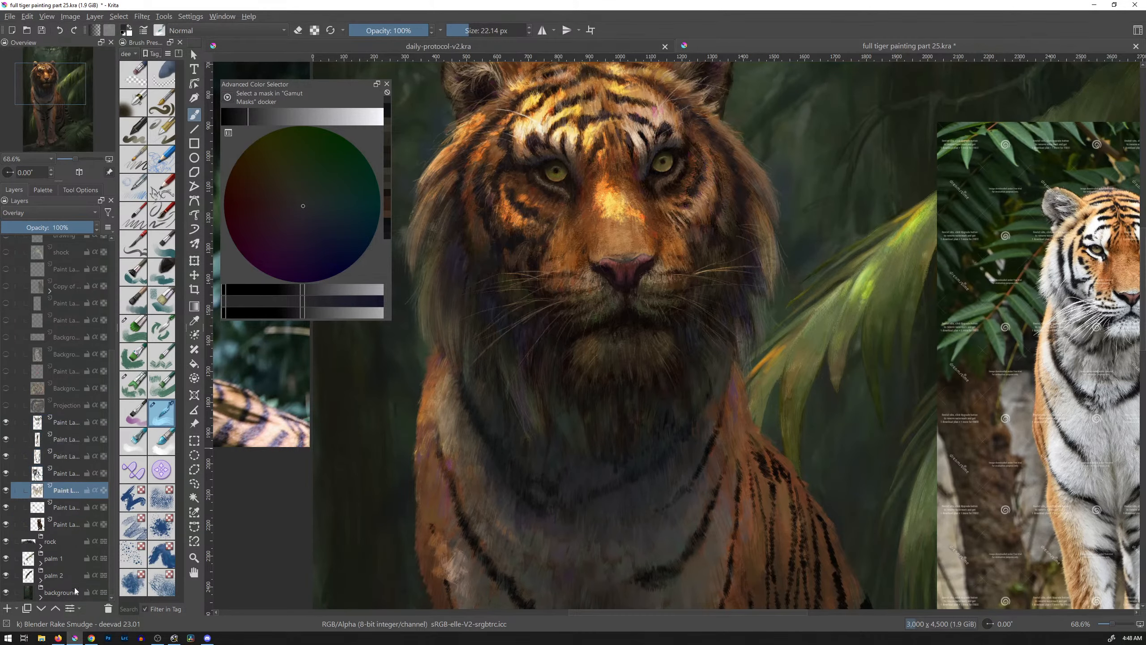
{"action": "left_click", "coordinate": [55, 608]}
{"action": "left_click", "coordinate": [56, 609]}
{"action": "left_click", "coordinate": [56, 609]}
{"action": "left_click", "coordinate": [56, 609]}
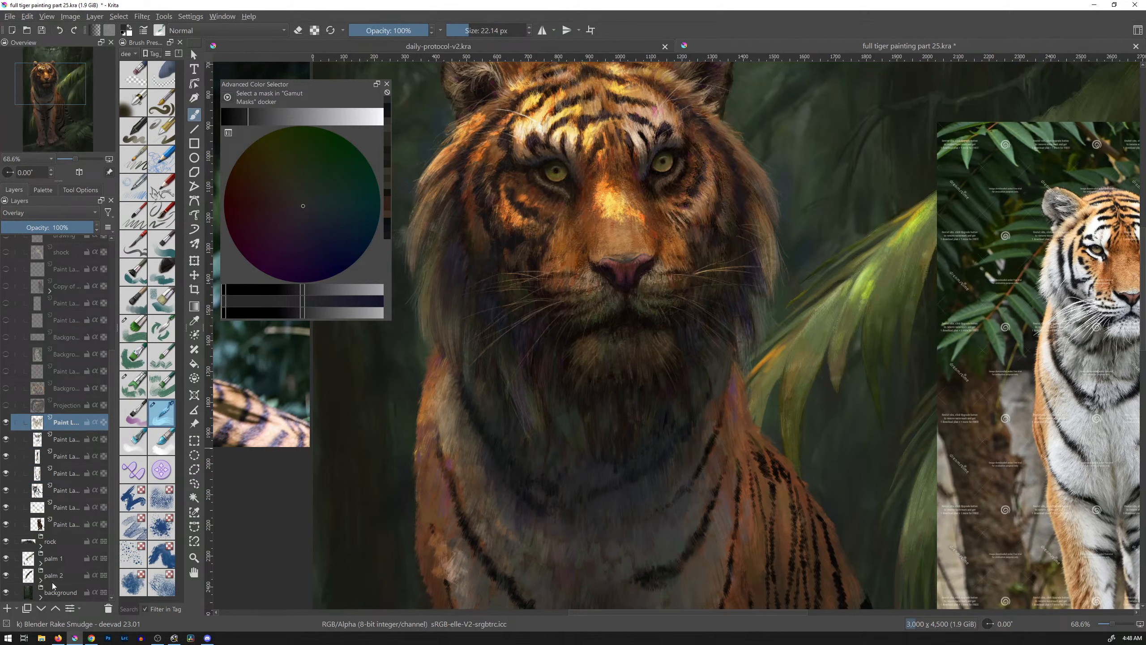
{"action": "left_click", "coordinate": [6, 422]}
{"action": "left_click", "coordinate": [5, 423]}
{"action": "left_click", "coordinate": [5, 423]}
{"action": "left_click", "coordinate": [5, 423]}
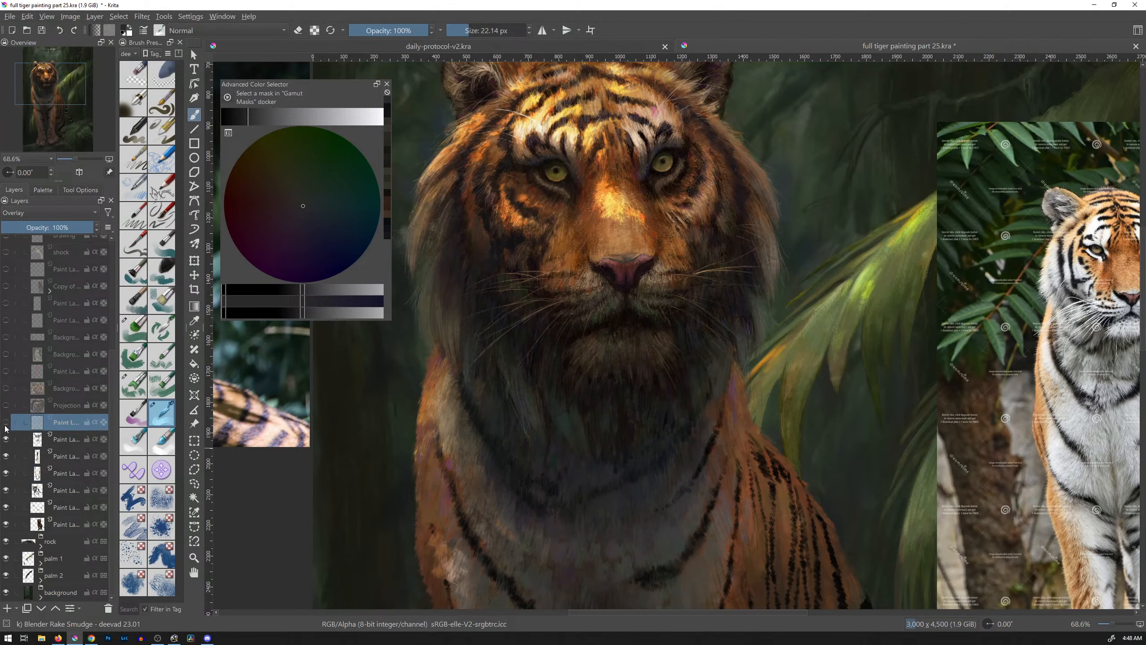
{"action": "left_click", "coordinate": [5, 422]}
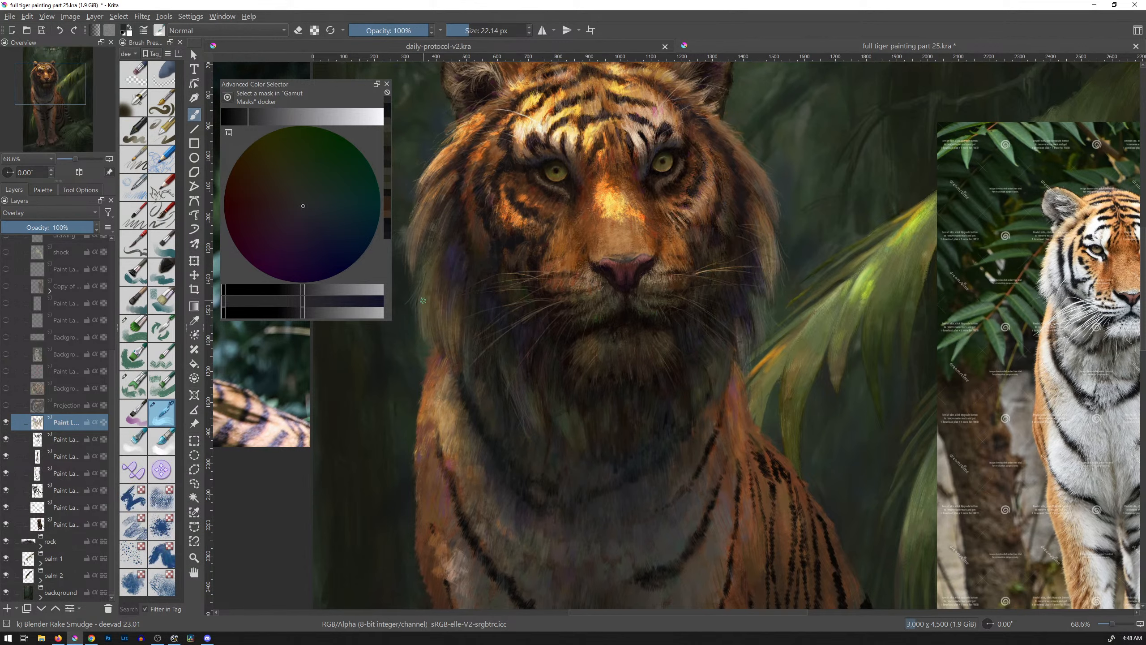
Merge all the visible paint layers beneath the Overlay layer down into the tiger's base paint layer.
{"action": "left_click", "coordinate": [66, 443]}
{"action": "key", "text": "ctrl+e"}
{"action": "key", "text": "ctrl+e"}
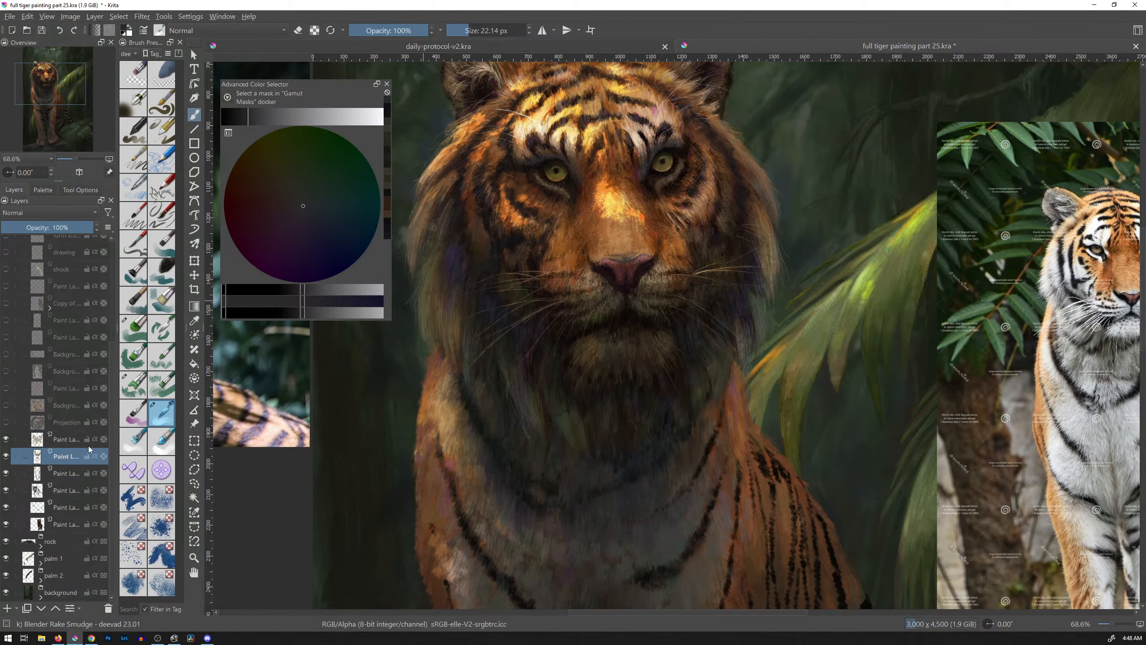
{"action": "key", "text": "ctrl+e"}
{"action": "key", "text": "ctrl+e"}
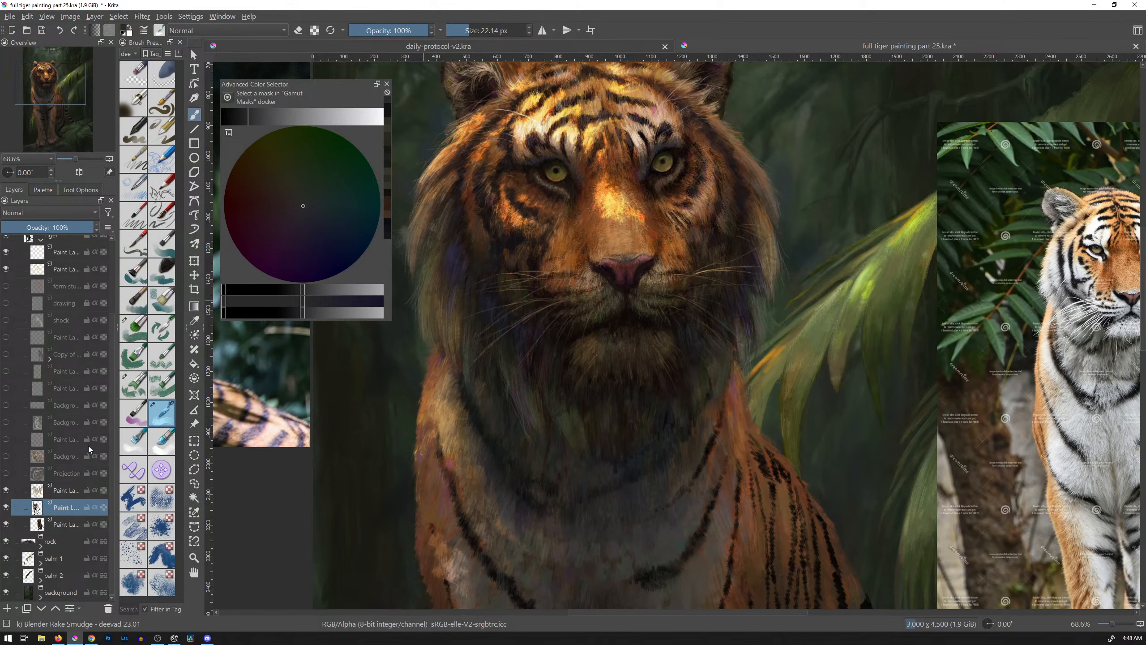
{"action": "key", "text": "ctrl+e"}
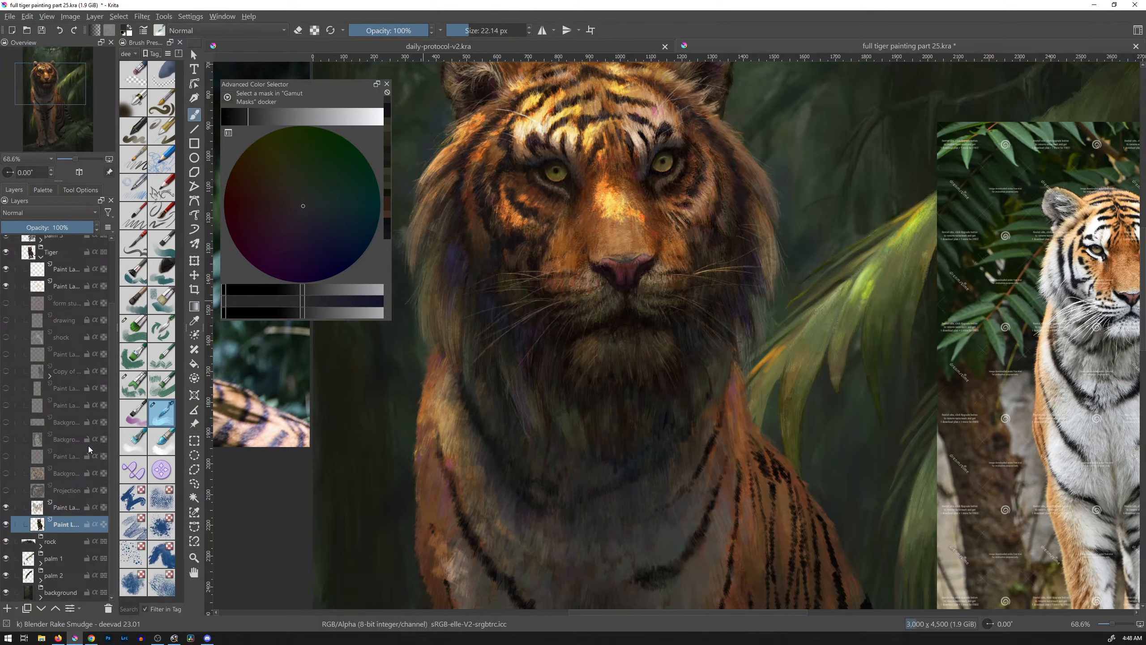
Compare the tiger with the Overlay layer hidden and shown, both close up and with the whole figure in view.
{"action": "left_click", "coordinate": [7, 506]}
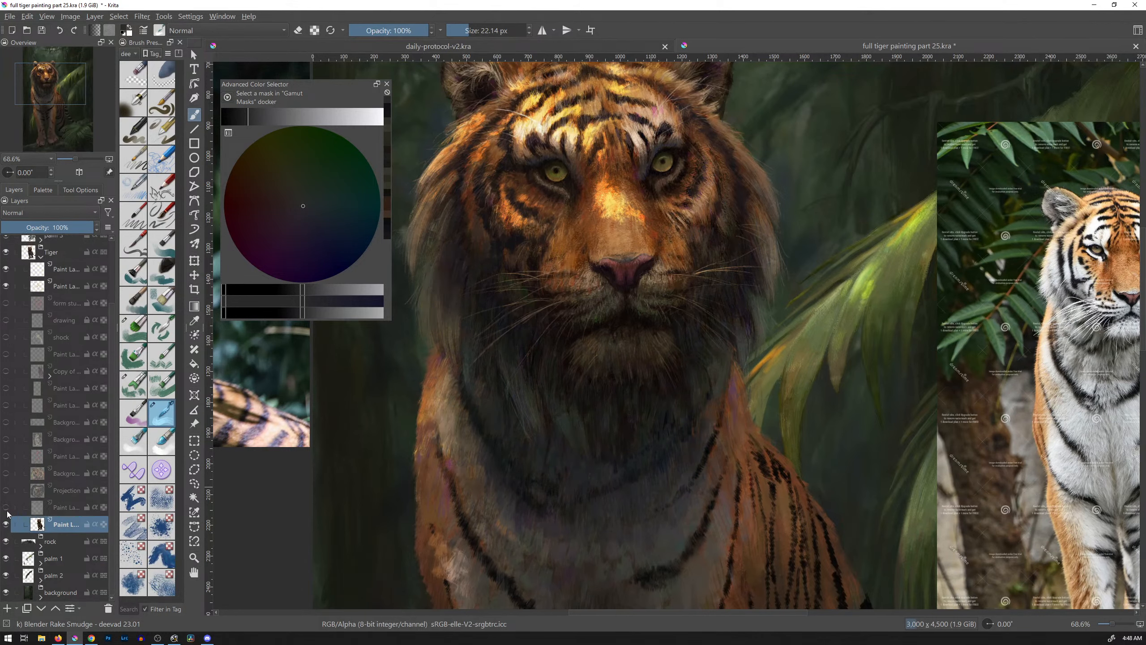
{"action": "left_click", "coordinate": [7, 507]}
{"action": "left_click", "coordinate": [8, 507]}
{"action": "left_click", "coordinate": [8, 509]}
{"action": "left_click", "coordinate": [9, 514]}
{"action": "left_click", "coordinate": [10, 515]}
{"action": "left_click", "coordinate": [10, 515]}
{"action": "left_click", "coordinate": [11, 516]}
{"action": "left_click", "coordinate": [10, 517]}
{"action": "left_click", "coordinate": [11, 518]}
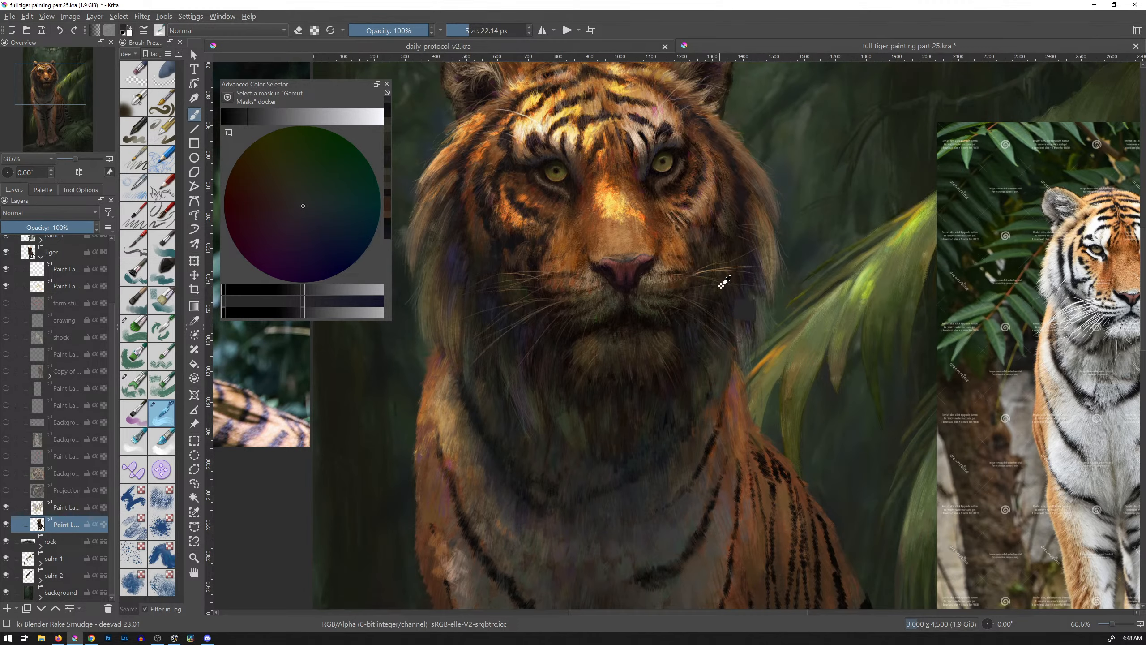
{"action": "left_click_drag", "start_coordinate": [726, 278], "coordinate": [671, 297]}
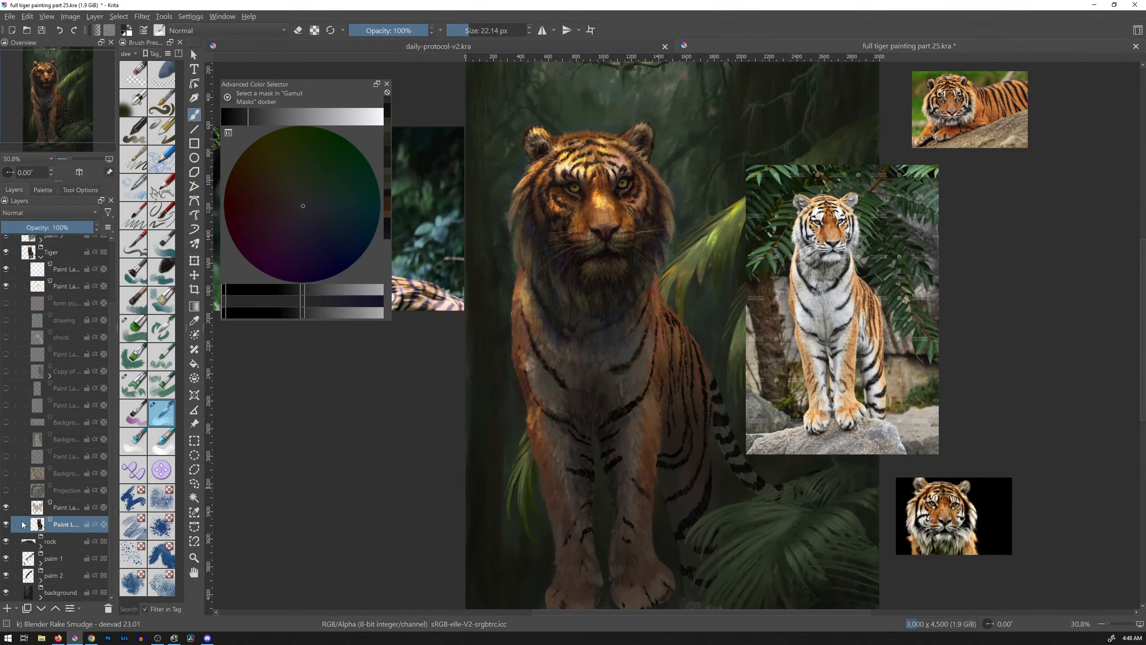
{"action": "left_click", "coordinate": [9, 511]}
{"action": "left_click", "coordinate": [9, 512]}
{"action": "left_click", "coordinate": [10, 514]}
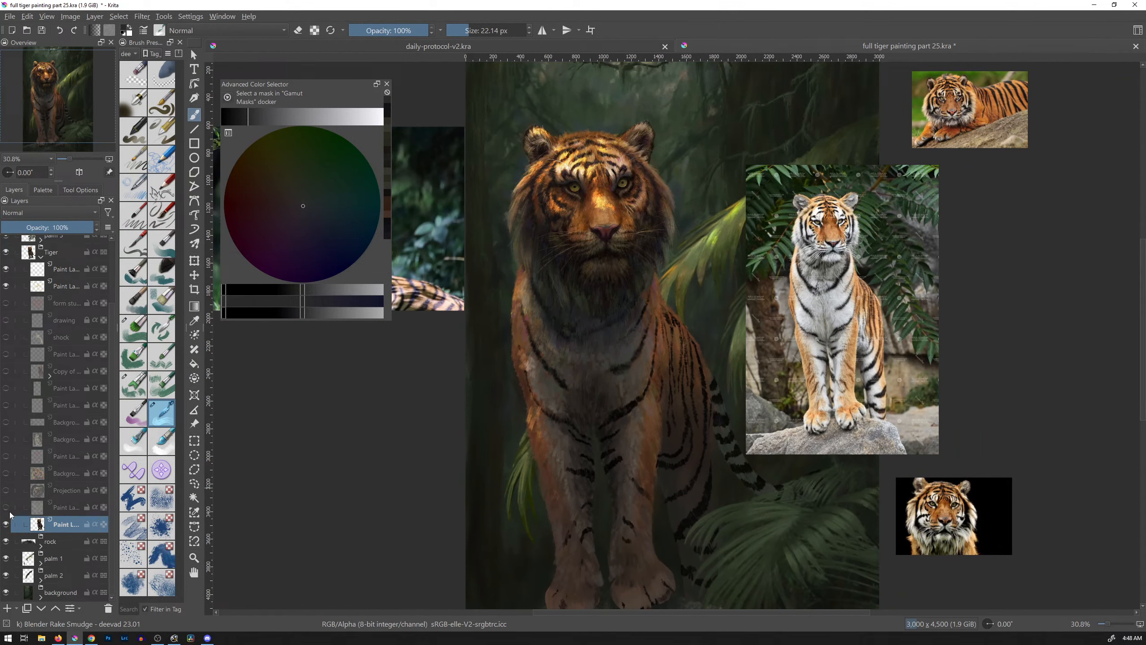
{"action": "left_click", "coordinate": [11, 516]}
{"action": "left_click", "coordinate": [10, 515]}
{"action": "left_click", "coordinate": [11, 515]}
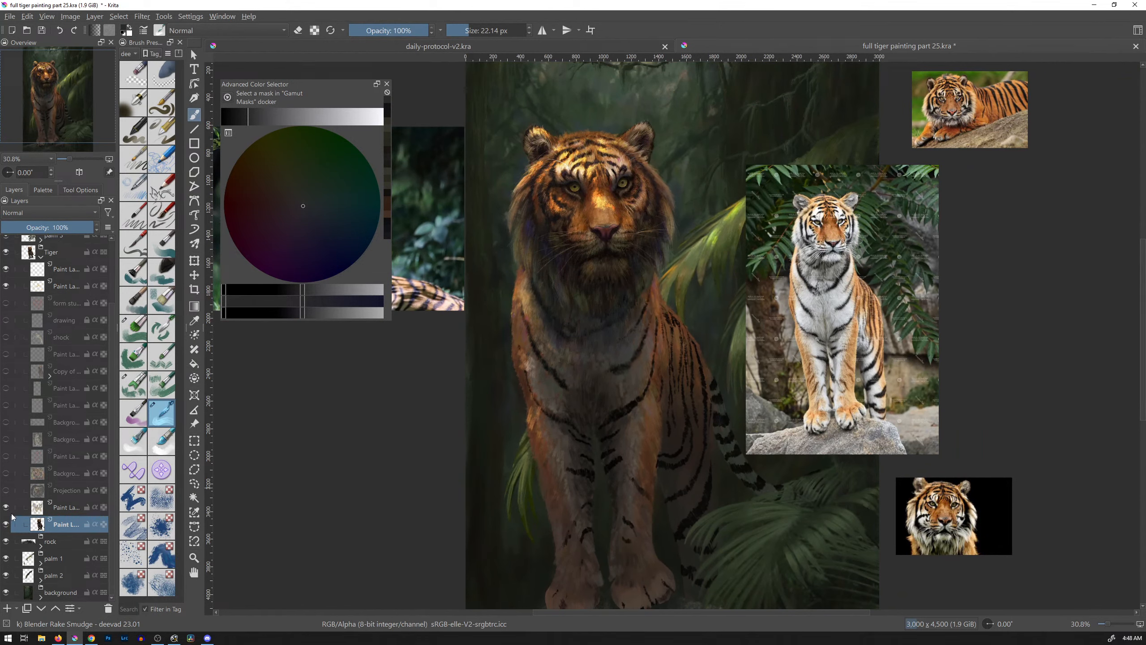
{"action": "key", "text": "Insert"}
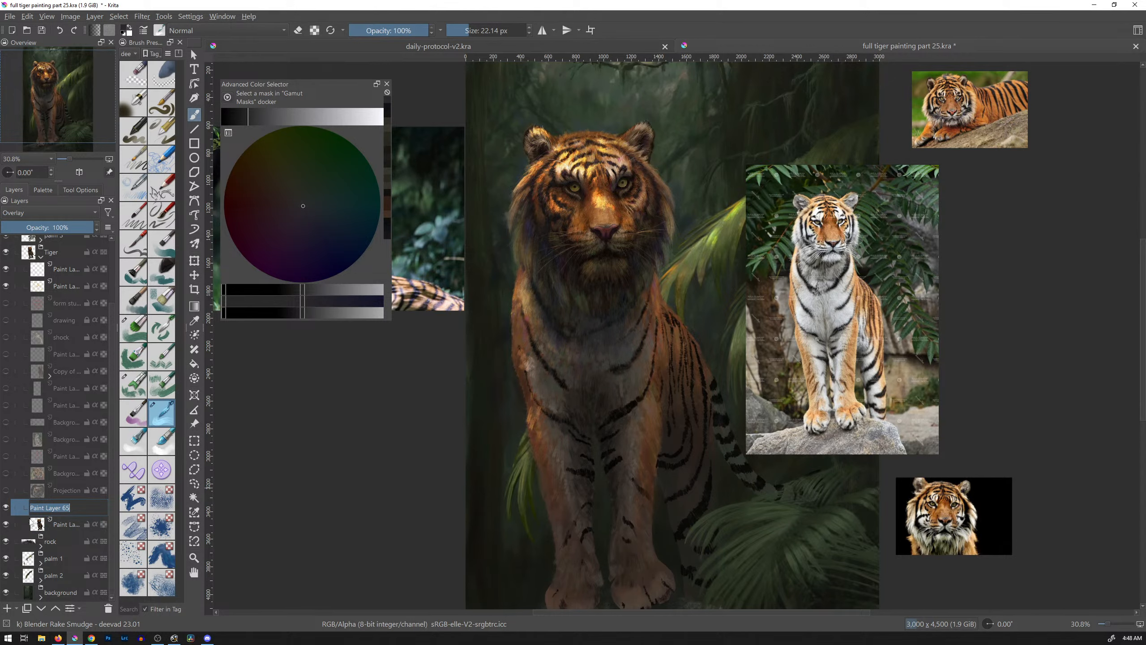
{"action": "left_click", "coordinate": [11, 513]}
{"action": "left_click", "coordinate": [6, 508]}
{"action": "left_click", "coordinate": [6, 507]}
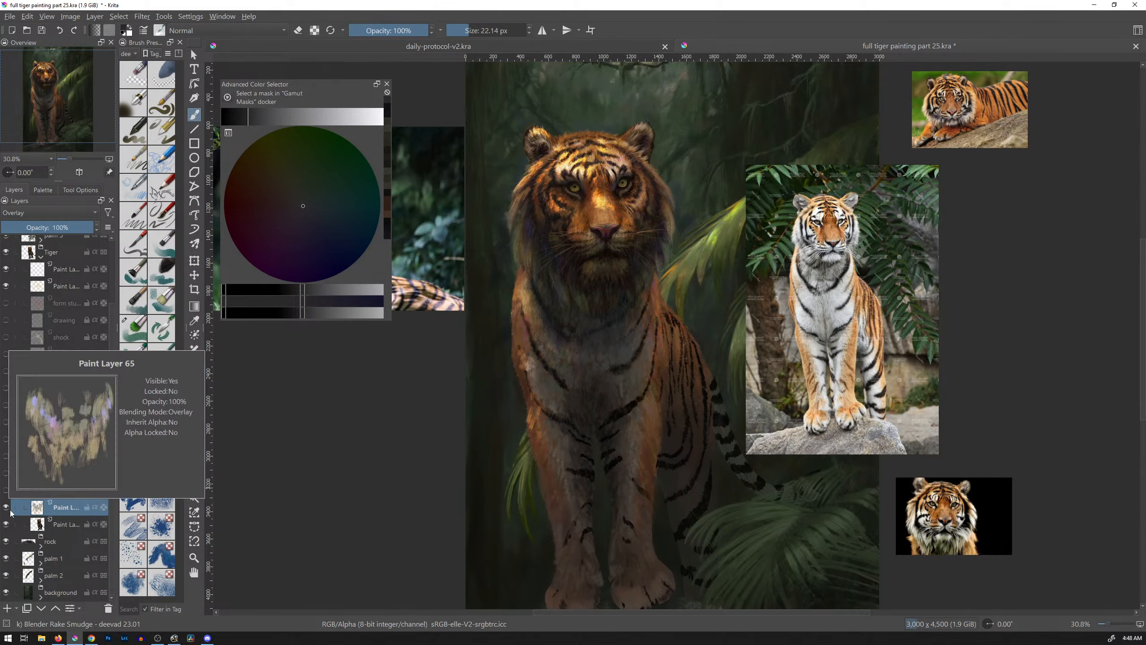
Select the merged base tiger paint layer and choose the Textured Crease Update brush for work on the chest and flank.
{"action": "left_click", "coordinate": [66, 529]}
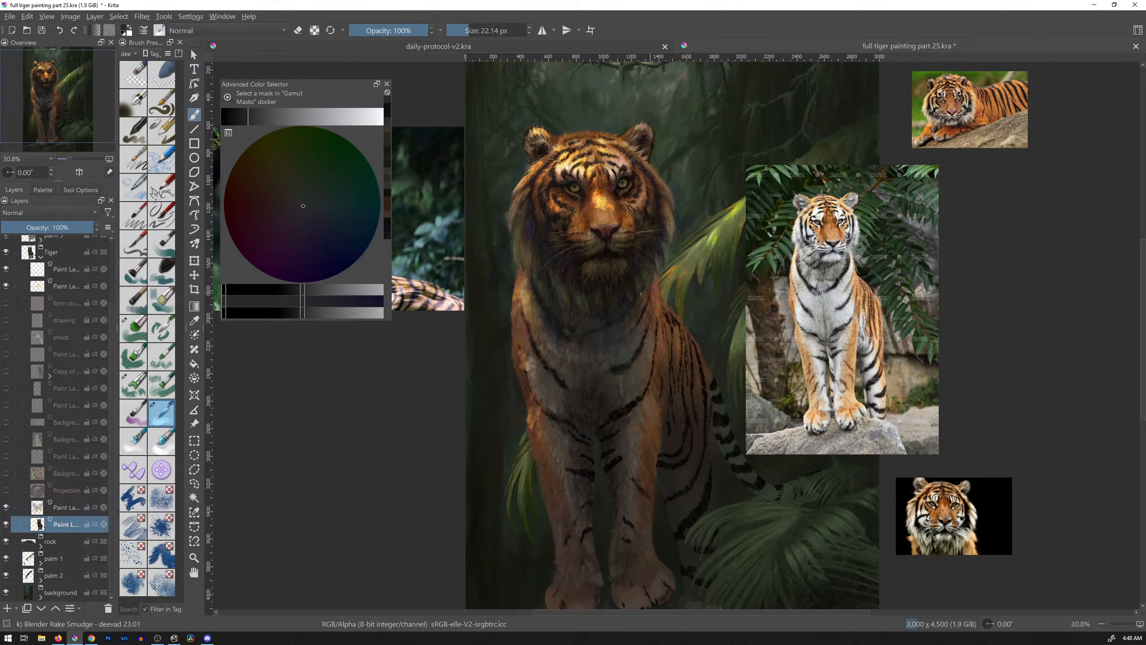
{"action": "mouse_move", "coordinate": [654, 402]}
{"action": "left_mouse_down"}
{"action": "mouse_move", "coordinate": [689, 328]}
{"action": "mouse_move", "coordinate": [752, 326]}
{"action": "mouse_move", "coordinate": [821, 352]}
{"action": "left_mouse_up"}
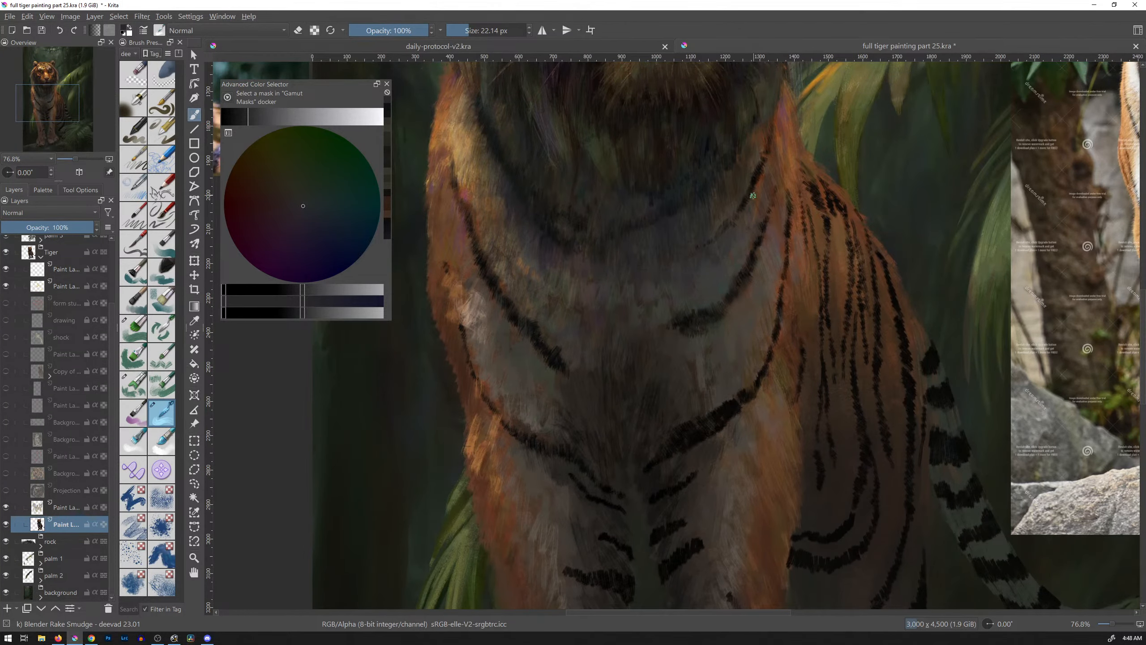
{"action": "mouse_move", "coordinate": [821, 176]}
{"action": "left_mouse_down"}
{"action": "mouse_move", "coordinate": [865, 256]}
{"action": "mouse_move", "coordinate": [832, 264]}
{"action": "mouse_move", "coordinate": [885, 238]}
{"action": "mouse_move", "coordinate": [807, 301]}
{"action": "left_mouse_up"}
{"action": "left_click", "coordinate": [134, 387]}
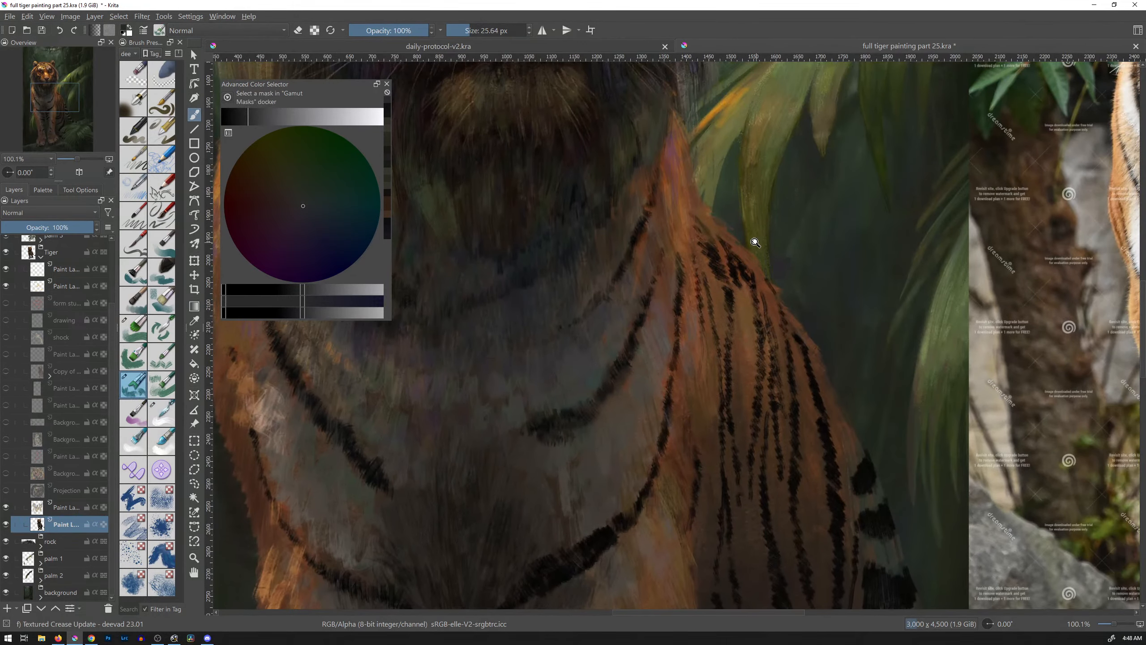
Switch to the saved full-canvas, picker-only workspace with the painted chest and standing-tiger reference side by side.
{"action": "left_click", "coordinate": [1138, 31]}
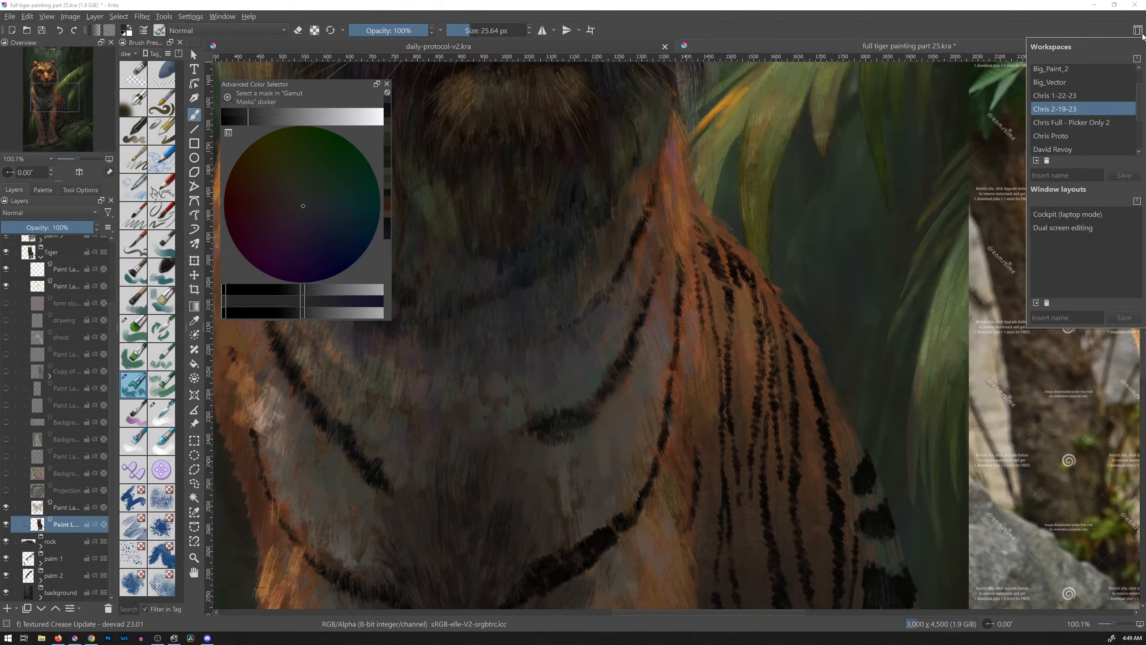
{"action": "left_click", "coordinate": [1071, 122]}
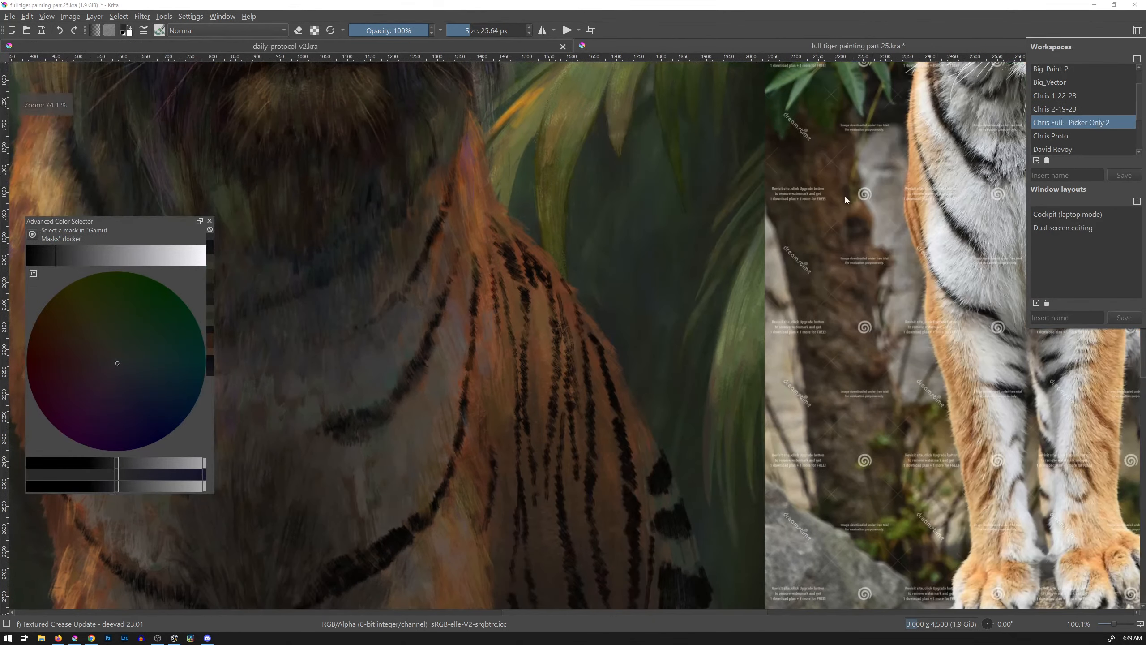
{"action": "left_click", "coordinate": [583, 322]}
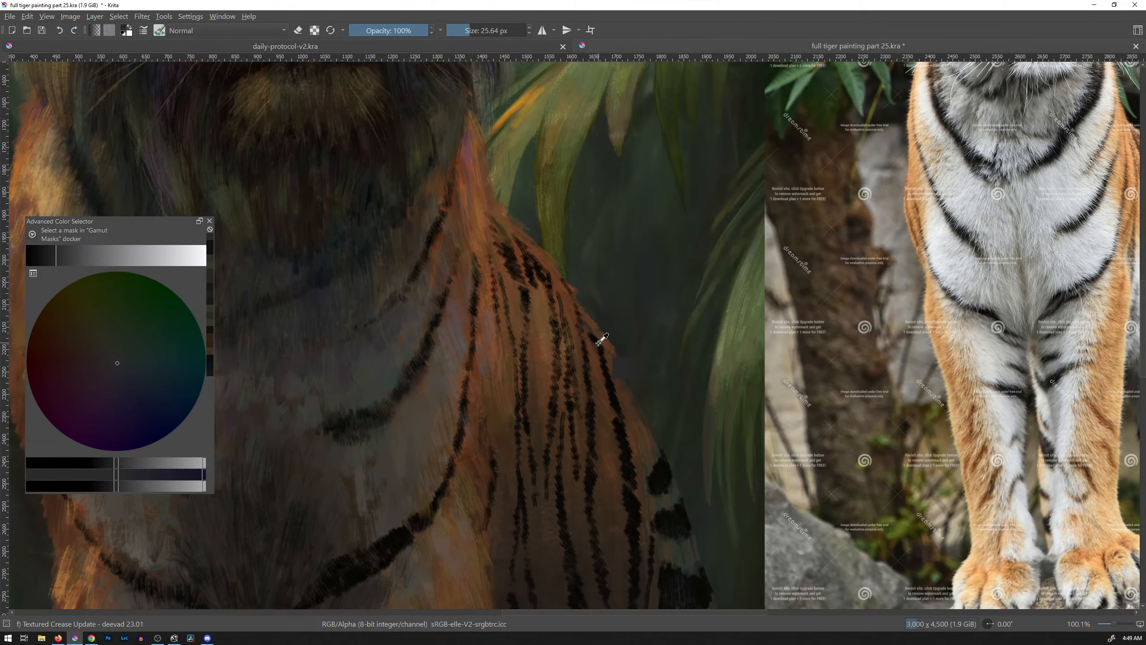
{"action": "mouse_move", "coordinate": [578, 354]}
{"action": "left_mouse_down"}
{"action": "mouse_move", "coordinate": [644, 307]}
{"action": "mouse_move", "coordinate": [691, 302]}
{"action": "mouse_move", "coordinate": [652, 399]}
{"action": "mouse_move", "coordinate": [640, 386]}
{"action": "left_mouse_up"}
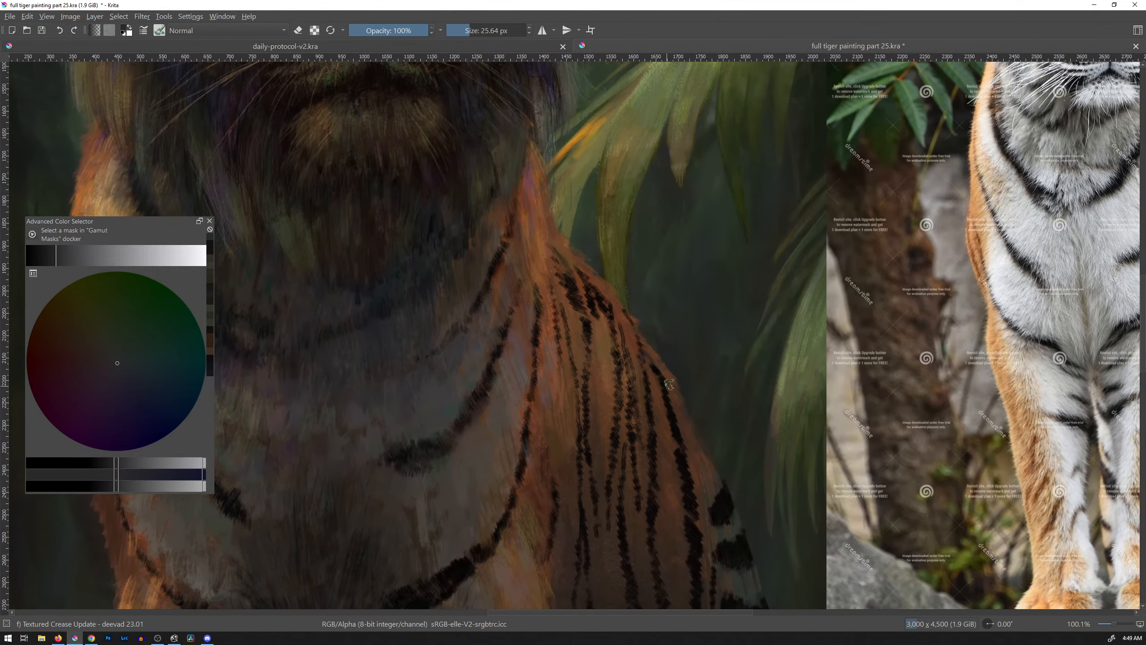
{"action": "scroll", "coordinate": [660, 294], "scroll_direction": "down", "scroll_amount": 3}
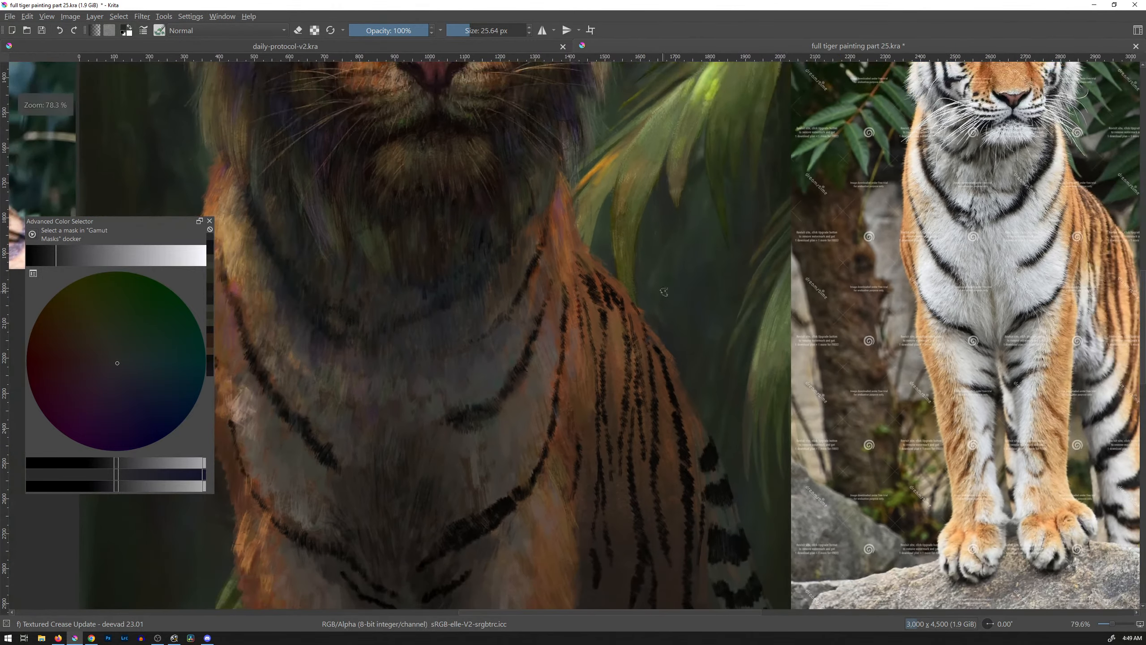
{"action": "scroll", "coordinate": [672, 302], "scroll_direction": "up", "scroll_amount": 1}
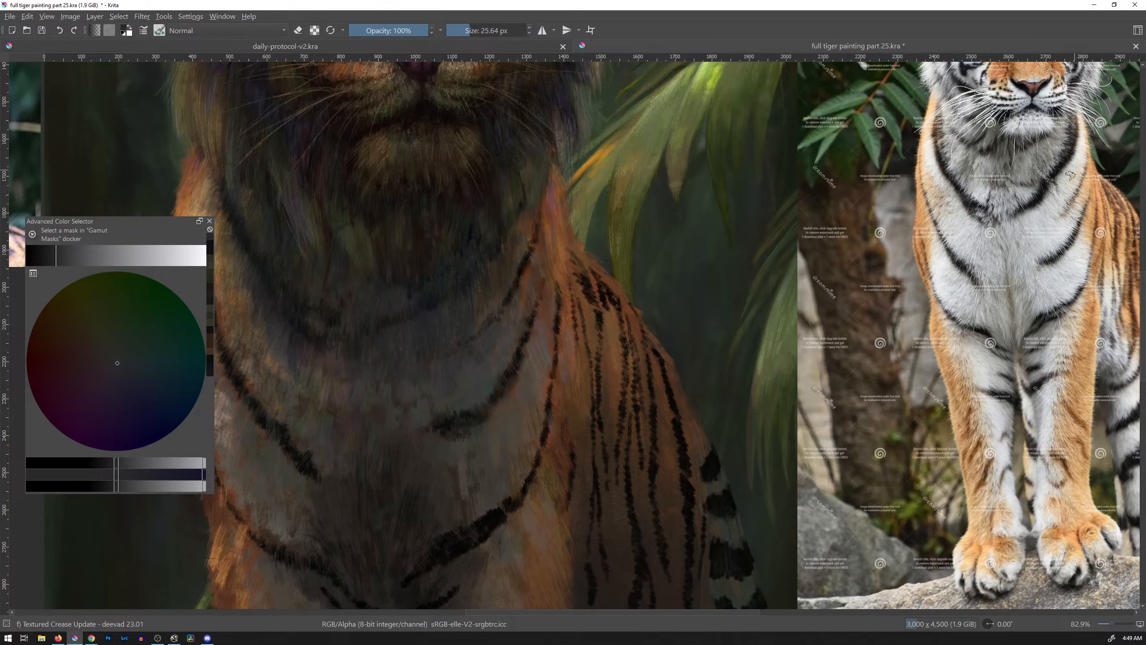
{"action": "left_click", "coordinate": [504, 346], "text": "ctrl"}
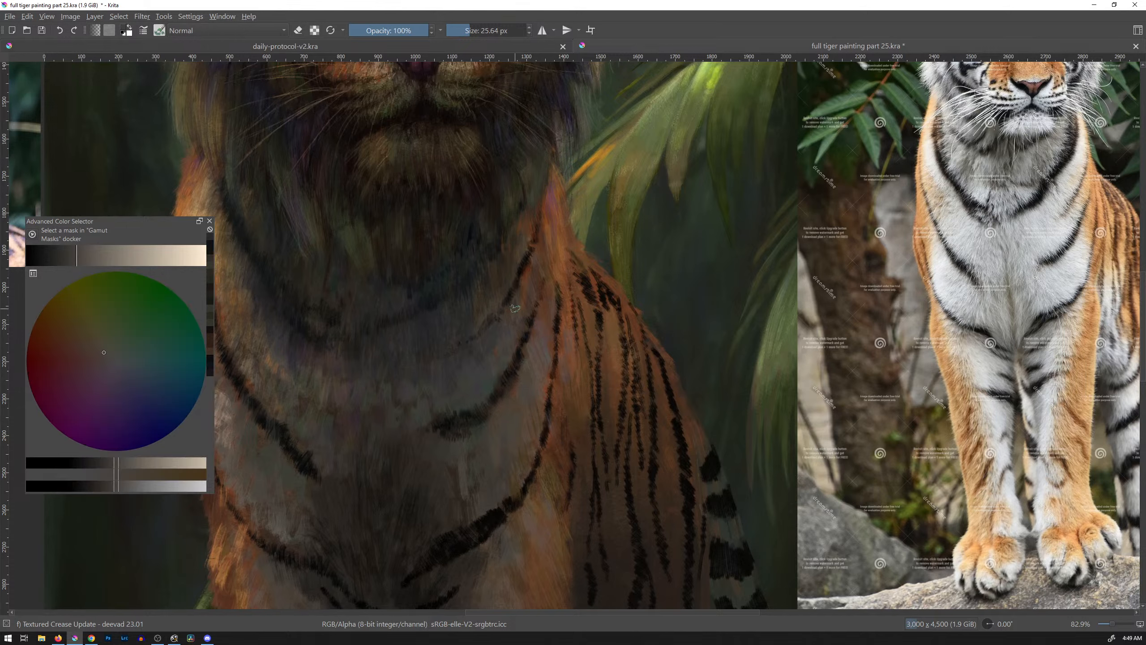
{"action": "mouse_move", "coordinate": [549, 228]}
{"action": "left_mouse_down"}
{"action": "mouse_move", "coordinate": [533, 298]}
{"action": "mouse_move", "coordinate": [519, 308]}
{"action": "left_mouse_up"}
{"action": "key", "text": "ctrl+z"}
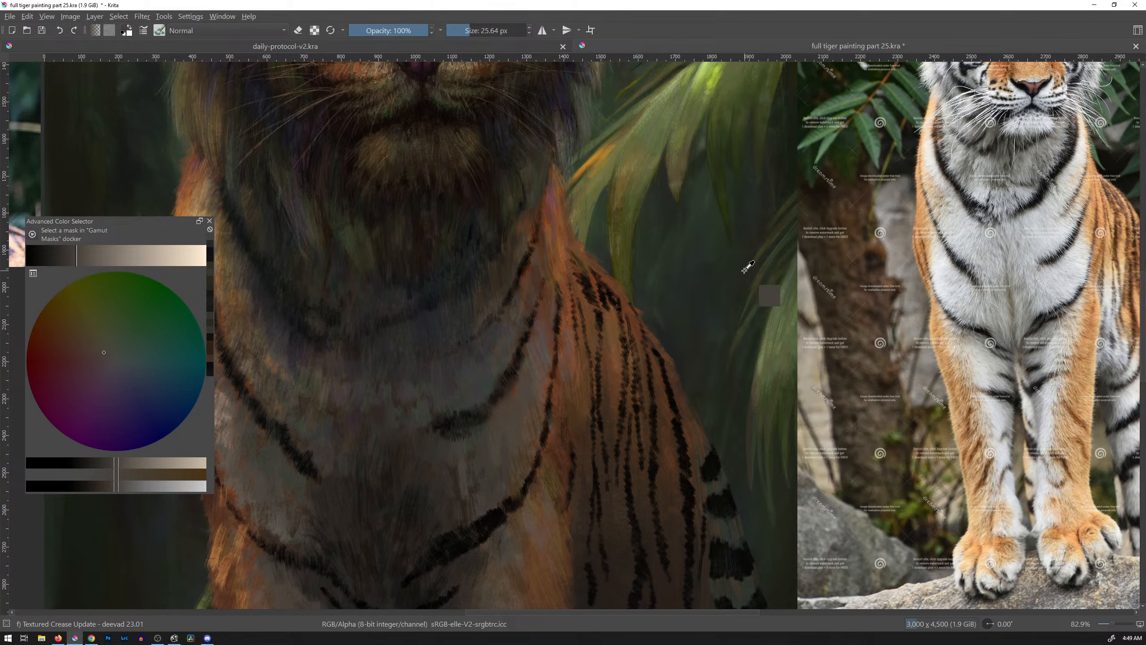
Sample the orange shoulder fur, darken it and paint fur strokes over the upper end of the thin chest stripe beside the shoulder.
{"action": "left_click_drag", "start_coordinate": [550, 336], "coordinate": [569, 271]}
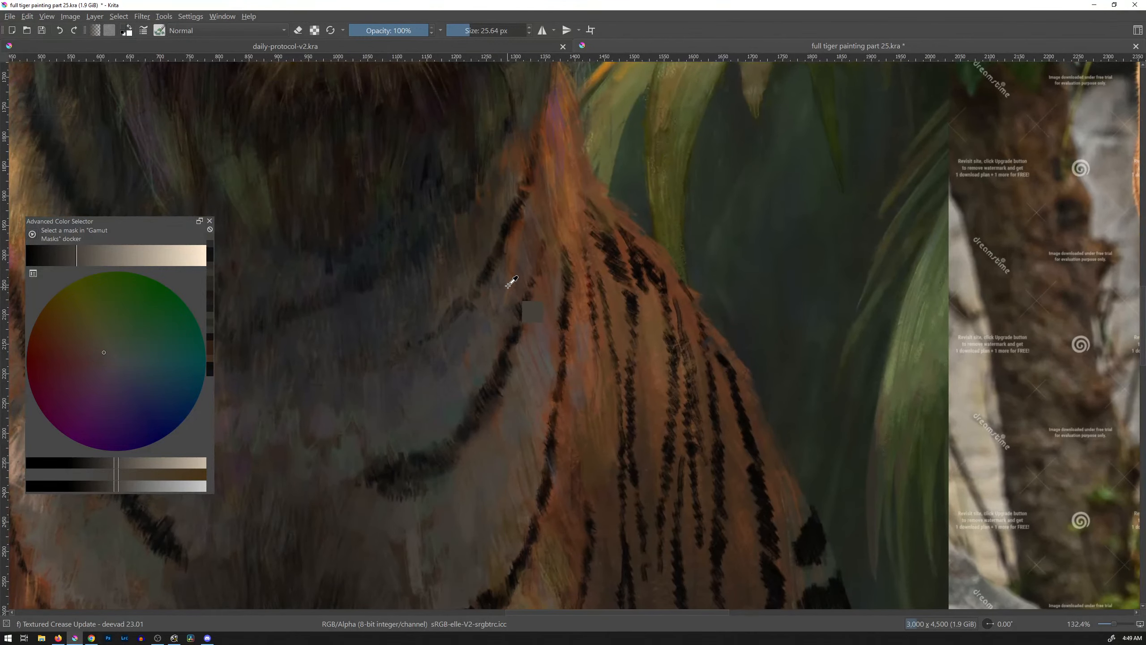
{"action": "left_click", "coordinate": [570, 225], "text": "ctrl"}
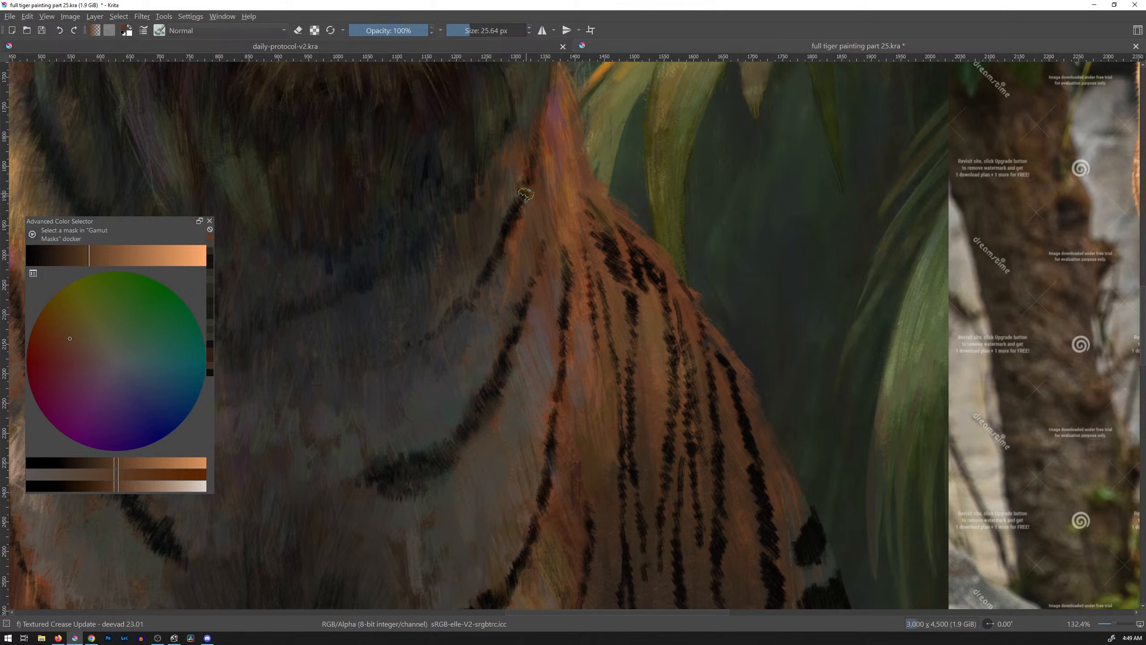
{"action": "key", "text": "k"}
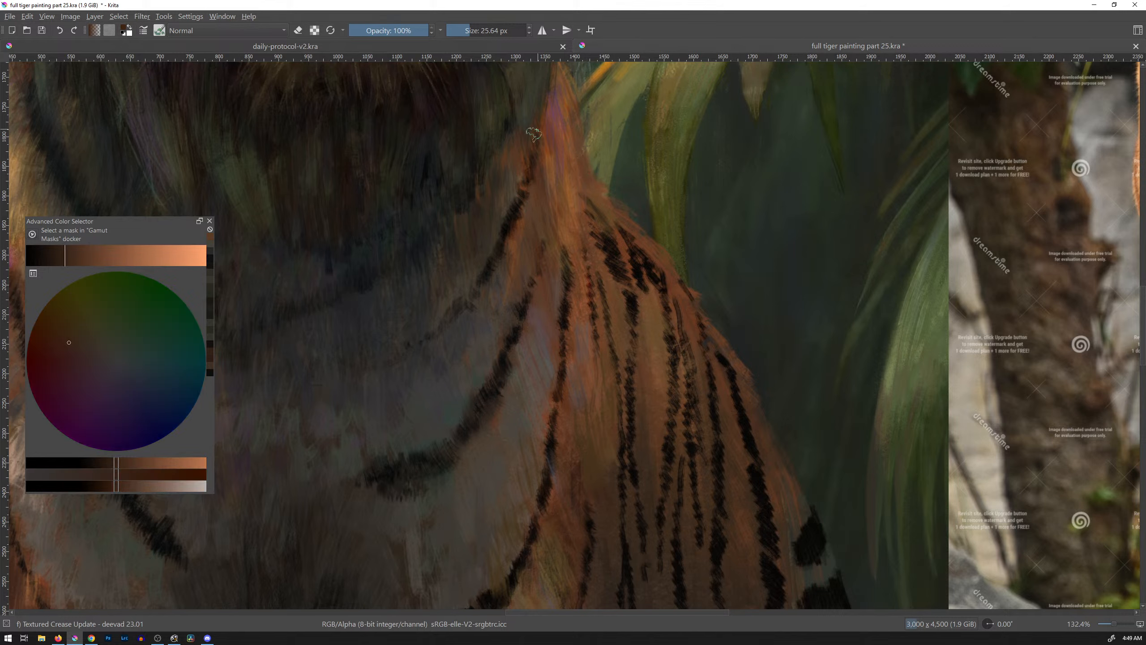
{"action": "mouse_move", "coordinate": [542, 174]}
{"action": "left_mouse_down"}
{"action": "mouse_move", "coordinate": [533, 218]}
{"action": "mouse_move", "coordinate": [522, 196]}
{"action": "mouse_move", "coordinate": [528, 218]}
{"action": "mouse_move", "coordinate": [517, 213]}
{"action": "mouse_move", "coordinate": [509, 228]}
{"action": "mouse_move", "coordinate": [515, 243]}
{"action": "mouse_move", "coordinate": [506, 243]}
{"action": "mouse_move", "coordinate": [516, 219]}
{"action": "mouse_move", "coordinate": [511, 240]}
{"action": "mouse_move", "coordinate": [523, 245]}
{"action": "mouse_move", "coordinate": [508, 244]}
{"action": "mouse_move", "coordinate": [504, 290]}
{"action": "mouse_move", "coordinate": [518, 222]}
{"action": "left_mouse_up"}
Break up the middle and lower parts of the thin chest stripe with fur strokes in sampled beige and brown tones.
{"action": "left_click", "coordinate": [507, 222], "text": "ctrl"}
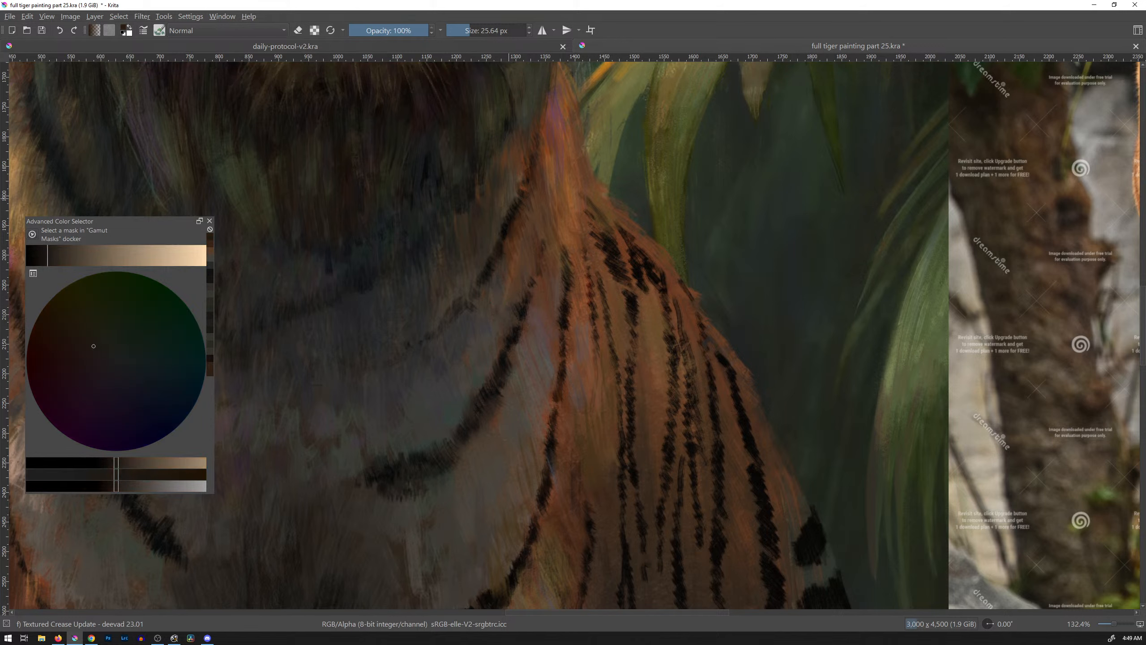
{"action": "left_click", "coordinate": [516, 190], "text": "ctrl"}
{"action": "mouse_move", "coordinate": [505, 232]}
{"action": "left_mouse_down"}
{"action": "mouse_move", "coordinate": [500, 273]}
{"action": "mouse_move", "coordinate": [504, 262]}
{"action": "left_mouse_up"}
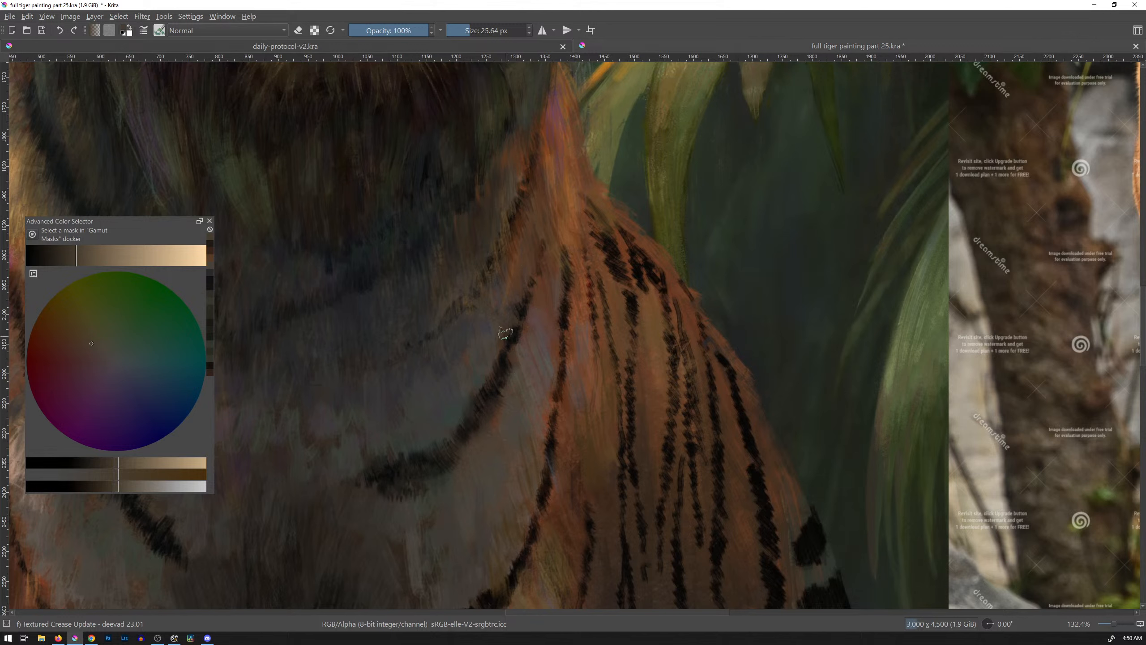
{"action": "left_click", "coordinate": [471, 279], "text": "ctrl"}
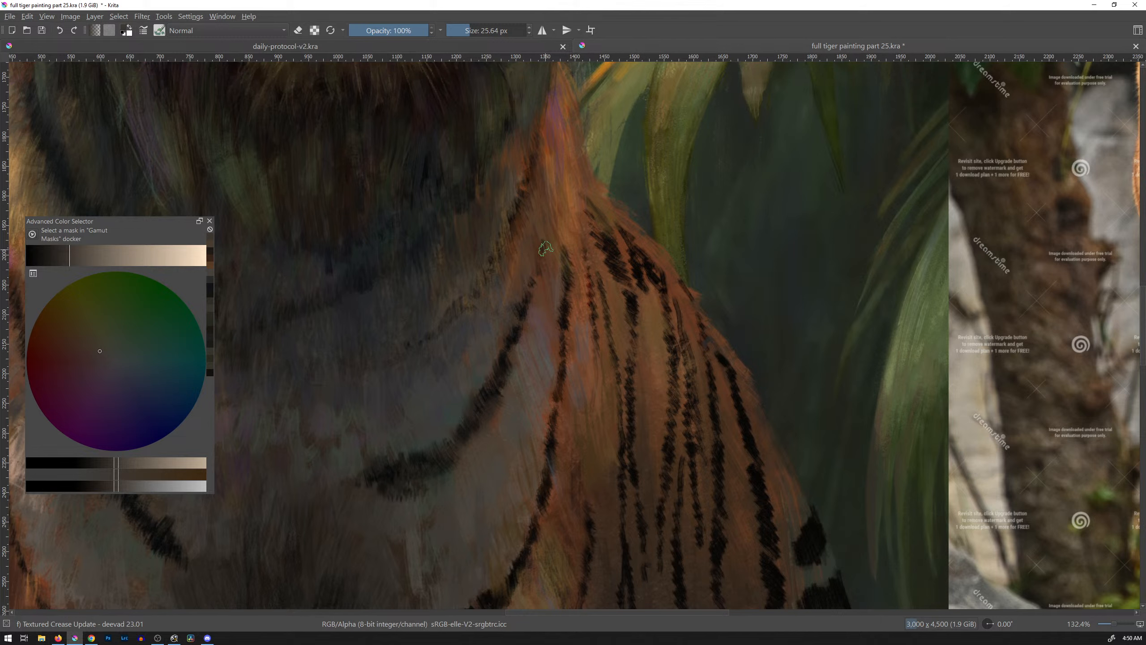
{"action": "left_click", "coordinate": [517, 215], "text": "ctrl"}
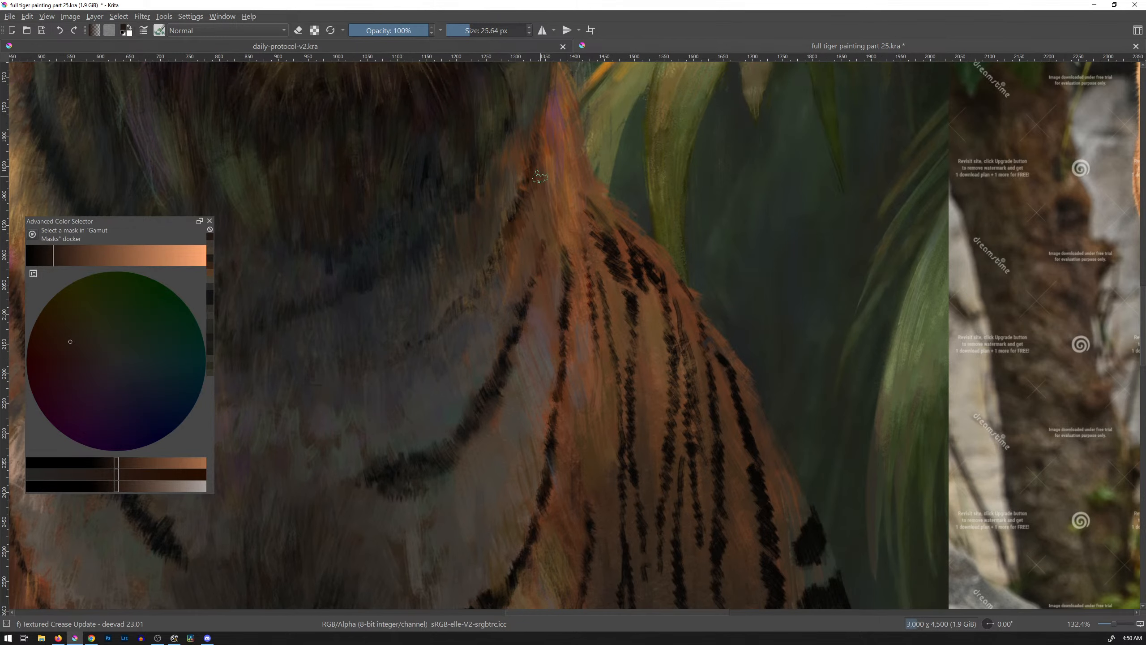
Repaint the thin chest stripe beside the shoulder as broken fur marks in sampled dark brown and near-black.
{"action": "left_click", "coordinate": [520, 336], "text": "ctrl"}
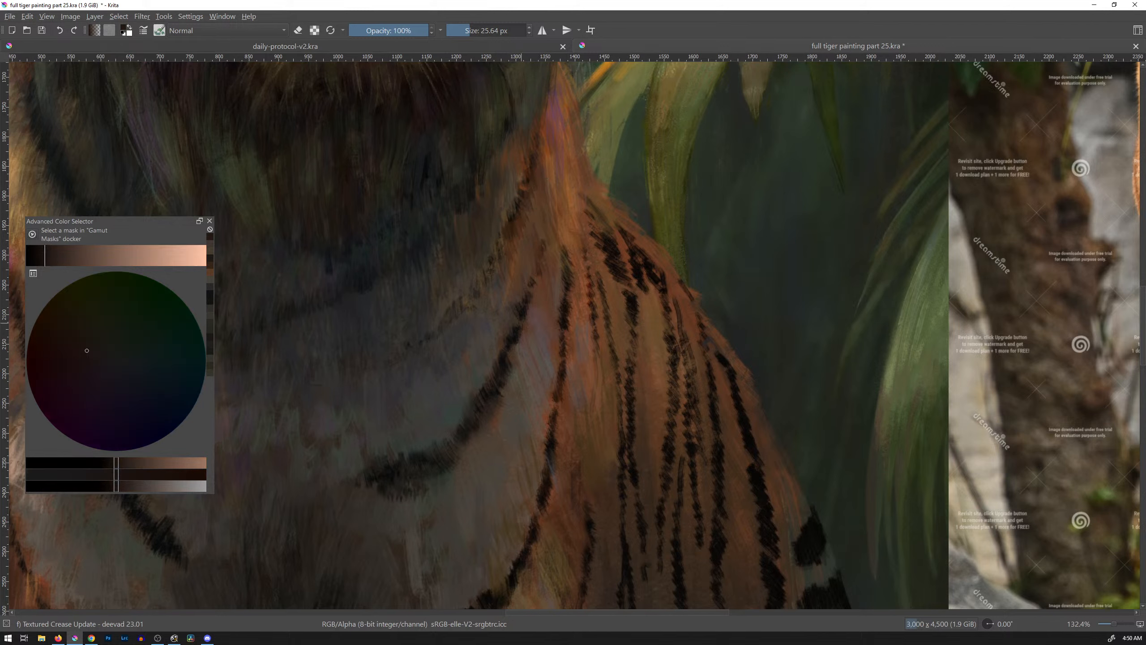
{"action": "mouse_move", "coordinate": [504, 228]}
{"action": "left_mouse_down"}
{"action": "mouse_move", "coordinate": [514, 336]}
{"action": "mouse_move", "coordinate": [503, 234]}
{"action": "mouse_move", "coordinate": [491, 285]}
{"action": "mouse_move", "coordinate": [481, 280]}
{"action": "mouse_move", "coordinate": [490, 262]}
{"action": "mouse_move", "coordinate": [480, 302]}
{"action": "mouse_move", "coordinate": [472, 292]}
{"action": "mouse_move", "coordinate": [452, 319]}
{"action": "left_mouse_up"}
{"action": "left_click", "coordinate": [551, 361], "text": "ctrl"}
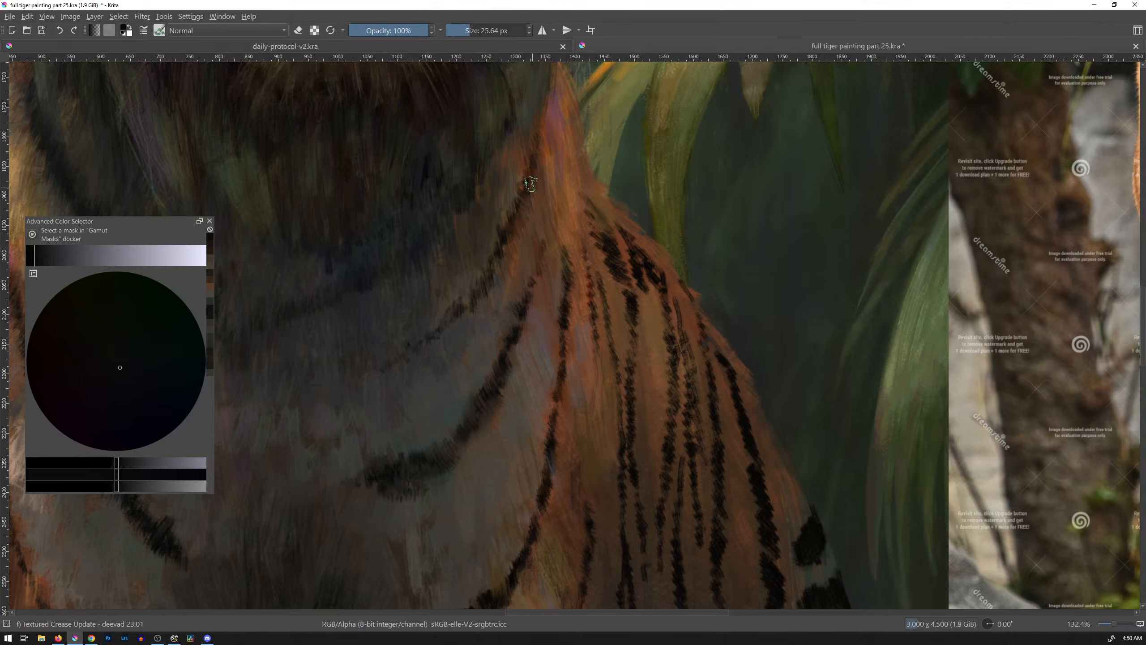
Blend the fur around the thin chest stripe with sampled warm browns and a dark muted green.
{"action": "left_click", "coordinate": [528, 162], "text": "ctrl"}
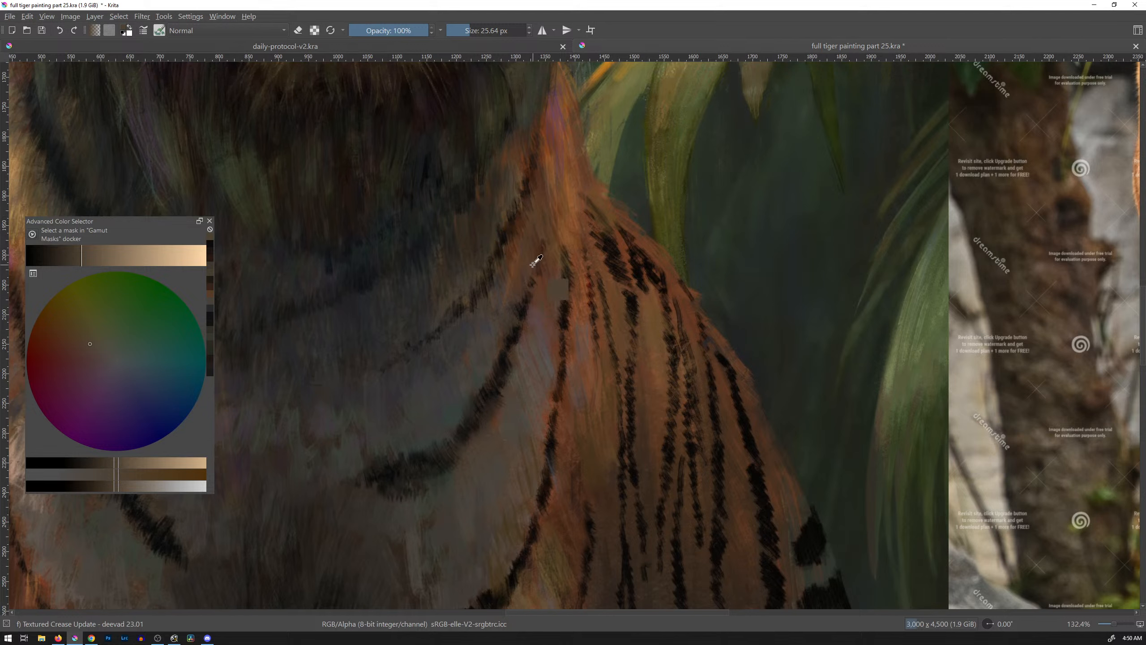
{"action": "left_click", "coordinate": [513, 267], "text": "ctrl"}
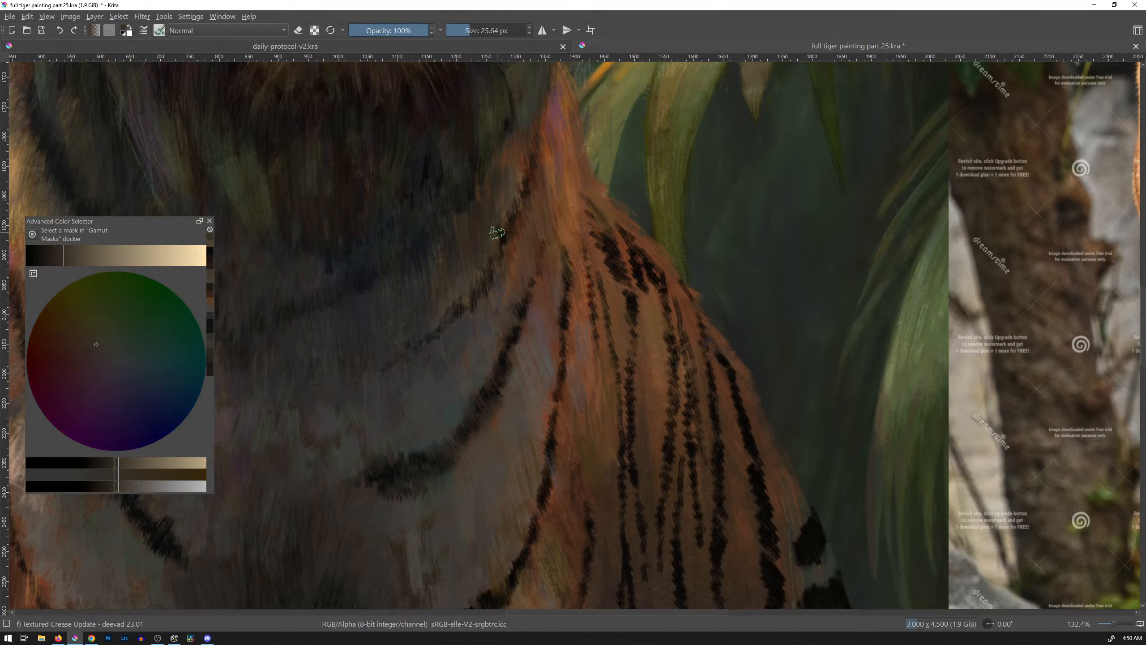
{"action": "left_click", "coordinate": [504, 229], "text": "ctrl"}
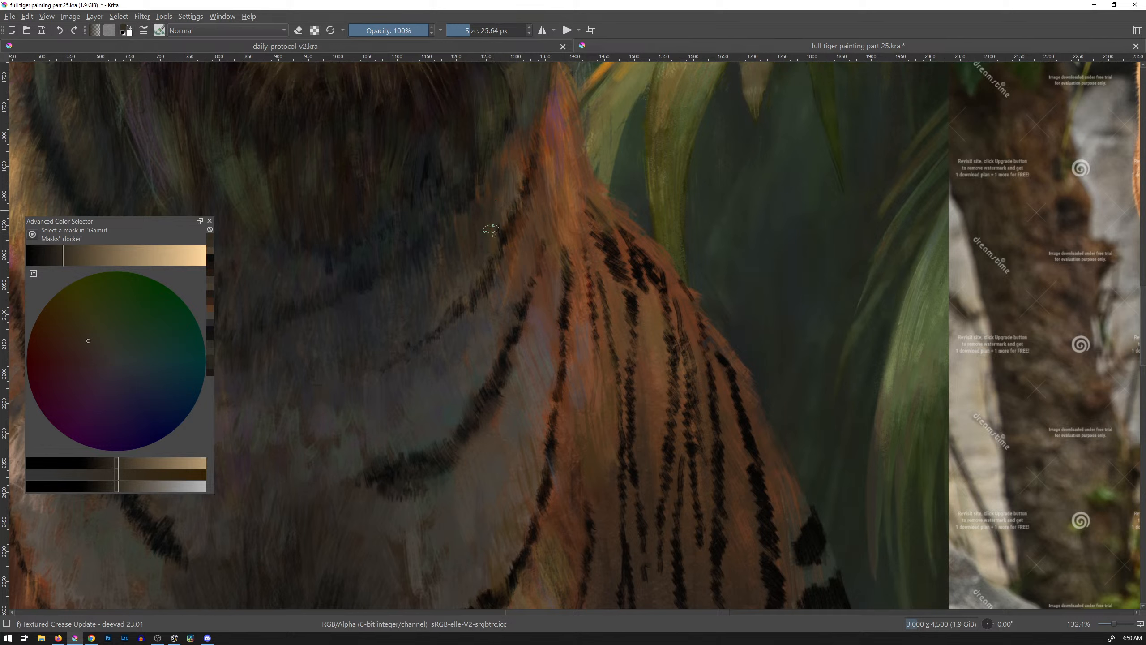
{"action": "left_click", "coordinate": [496, 241], "text": "ctrl"}
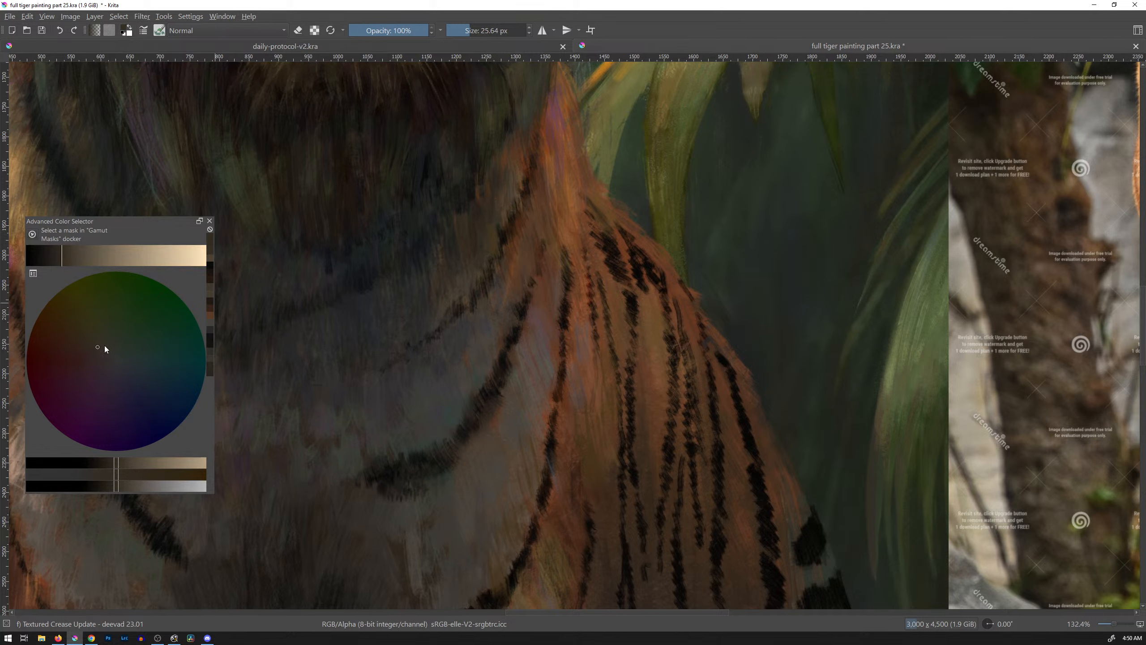
{"action": "left_click", "coordinate": [55, 264]}
{"action": "left_click", "coordinate": [108, 343]}
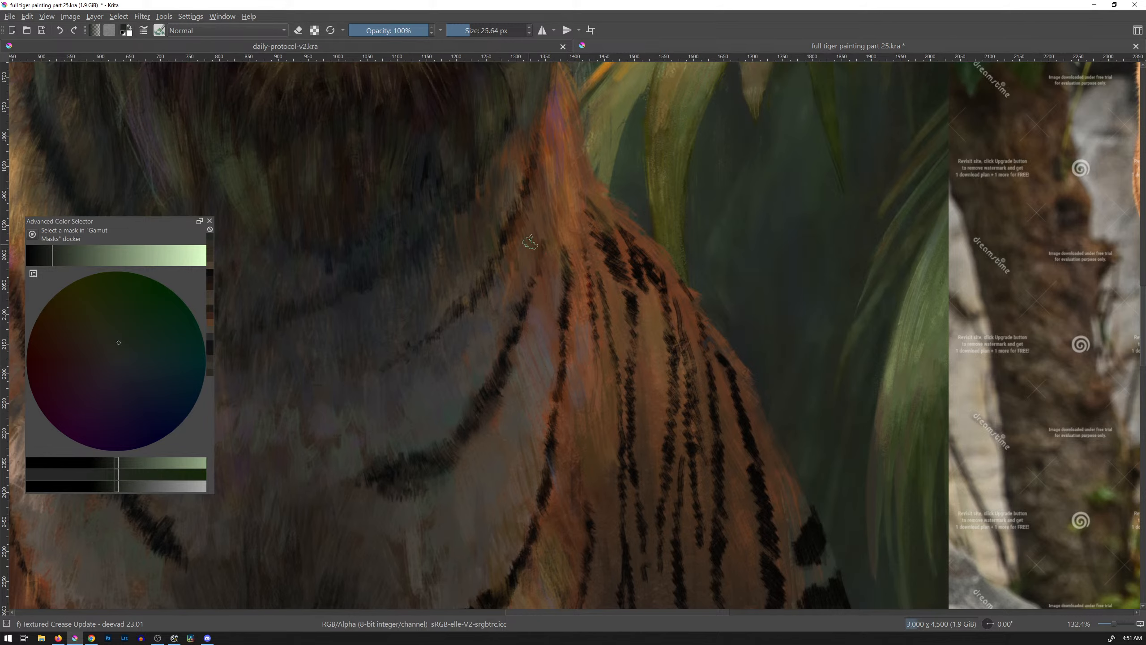
Touch up the chest fur just below the thin stripe with sampled pinkish-brown and neutral grey tones.
{"action": "scroll", "coordinate": [649, 293], "scroll_direction": "down", "scroll_amount": 3}
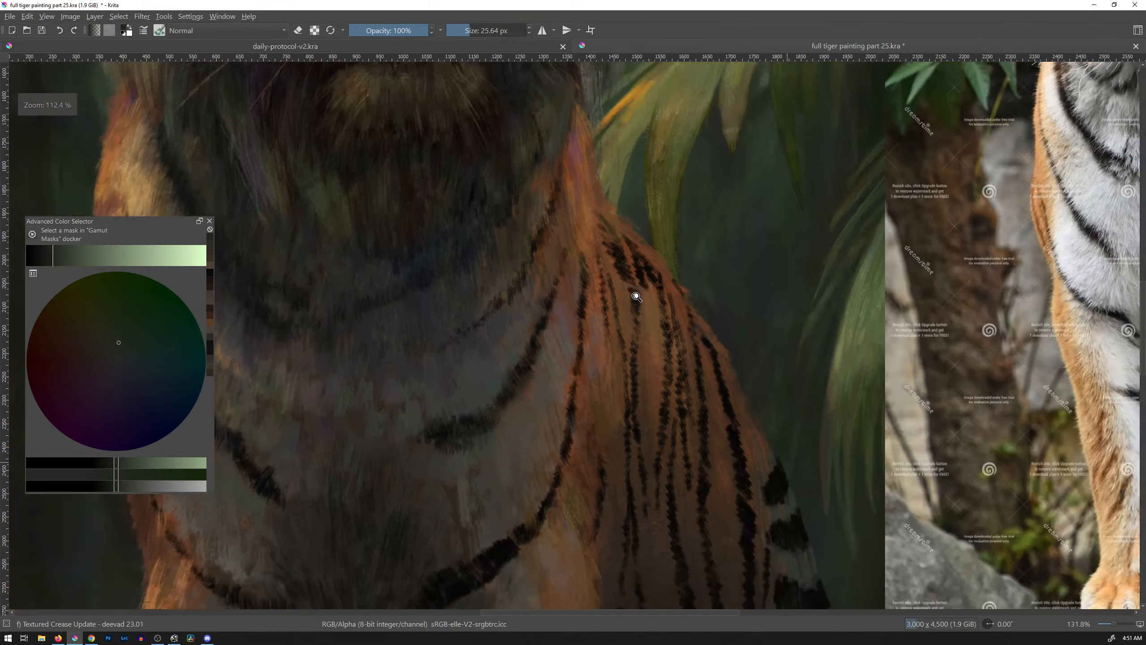
{"action": "scroll", "coordinate": [677, 325], "scroll_direction": "down", "scroll_amount": 3}
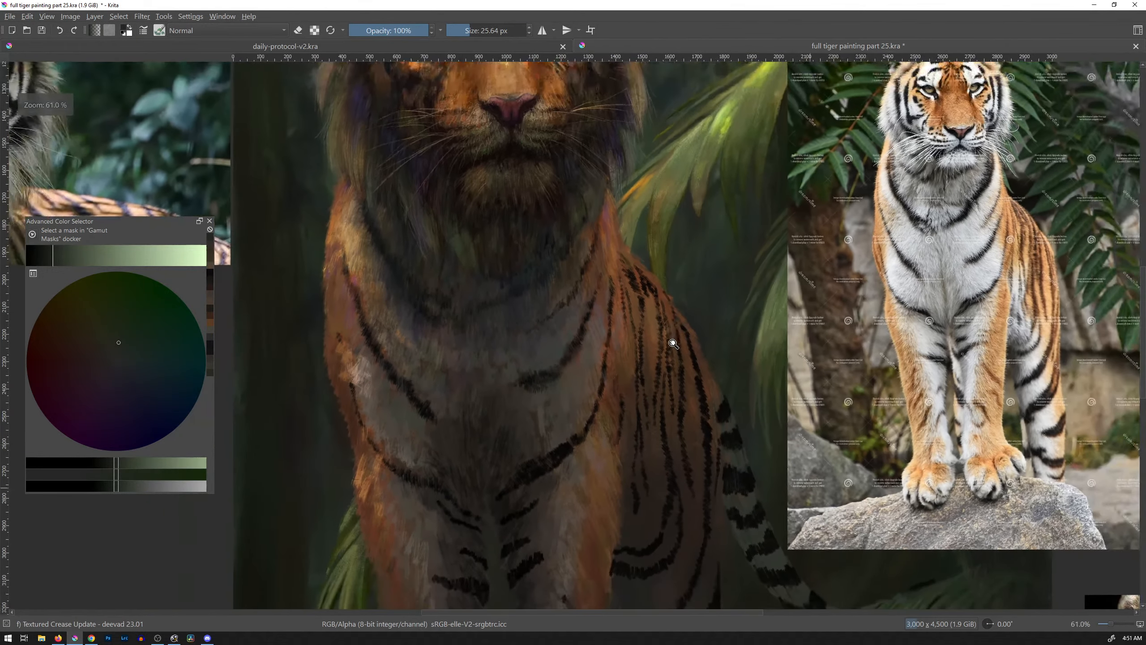
{"action": "left_click_drag", "start_coordinate": [673, 343], "coordinate": [682, 323]}
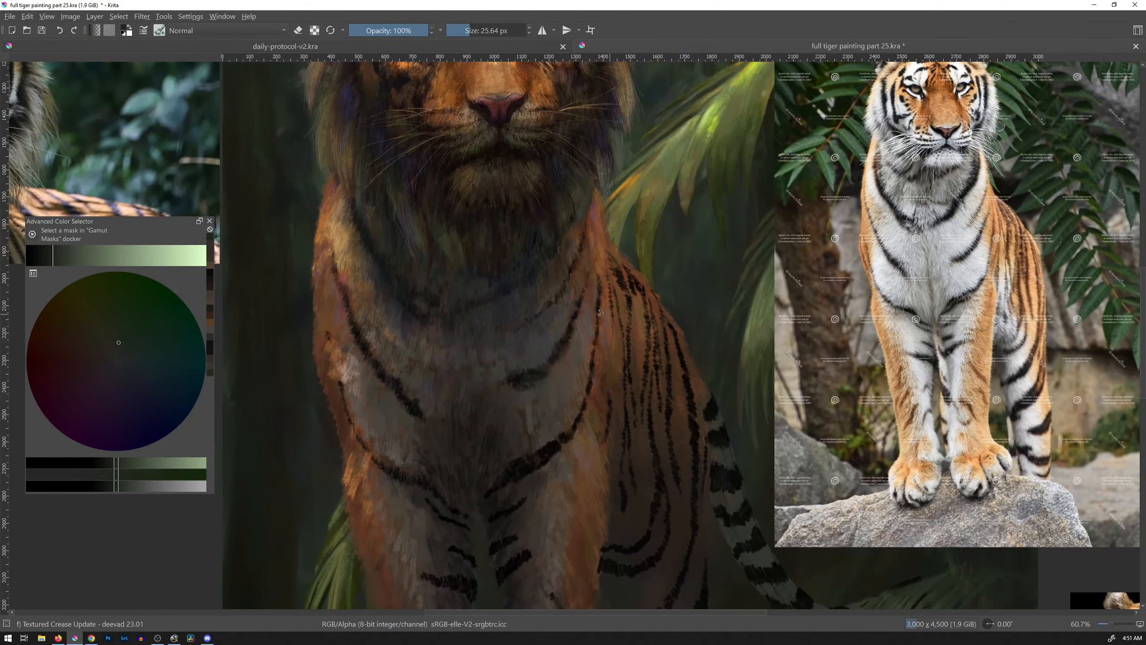
{"action": "left_click", "coordinate": [562, 307], "text": "ctrl"}
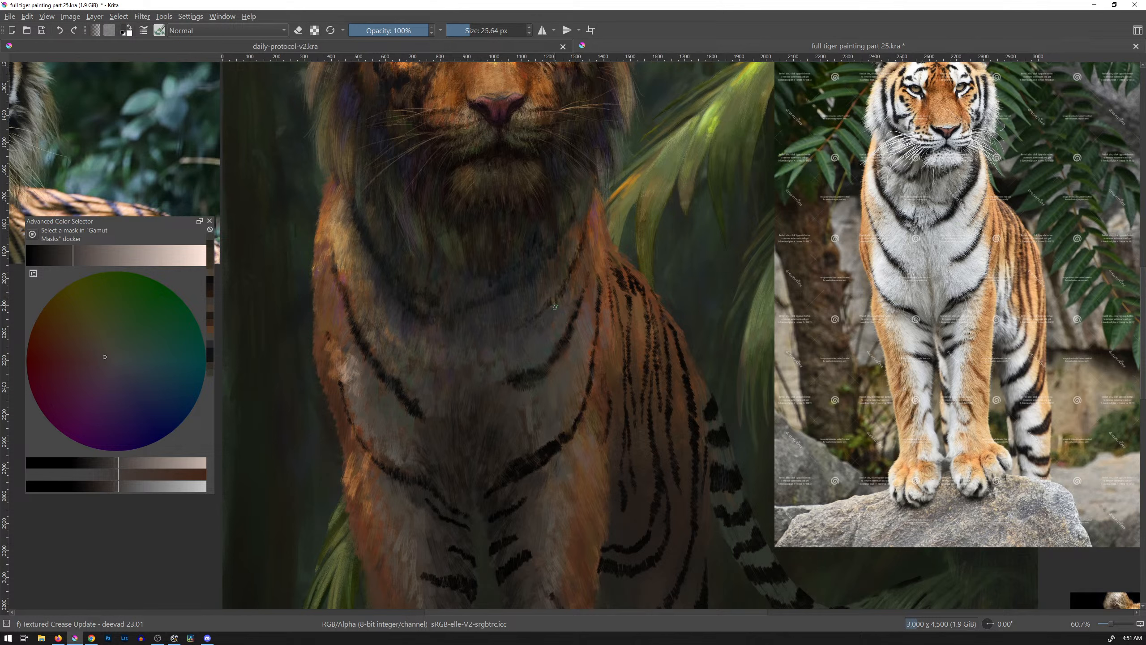
{"action": "left_click", "coordinate": [555, 305], "text": "ctrl"}
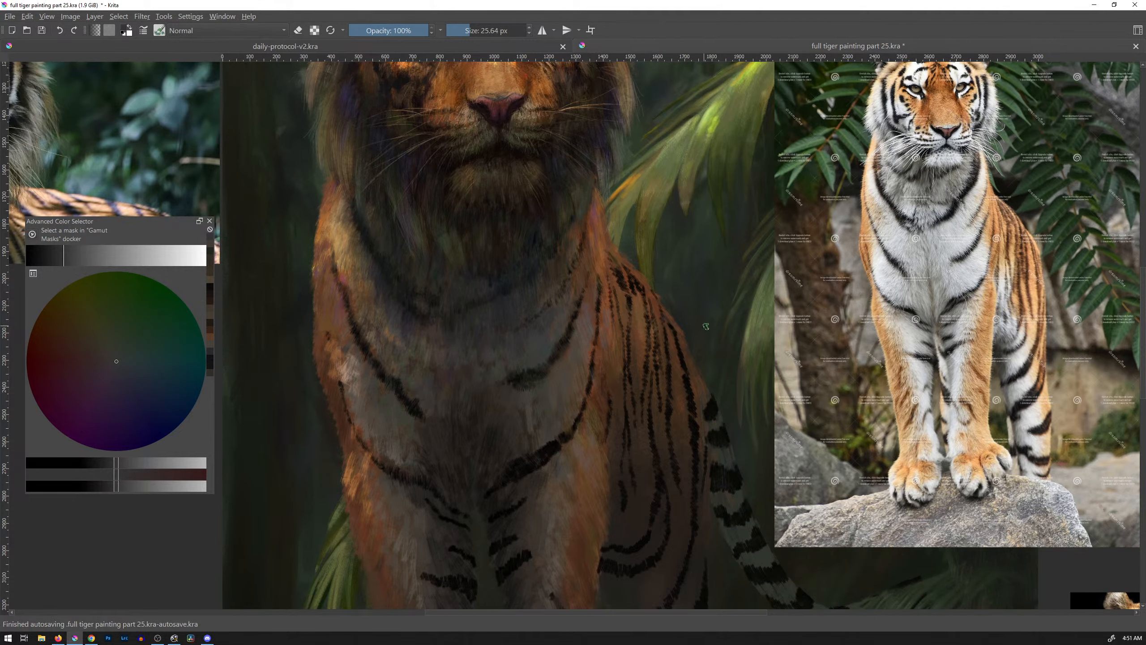
Enlarge the brush to 38.40 px and break up the next thicker chest stripe with sampled grey fur strokes.
{"action": "right_click", "coordinate": [744, 320]}
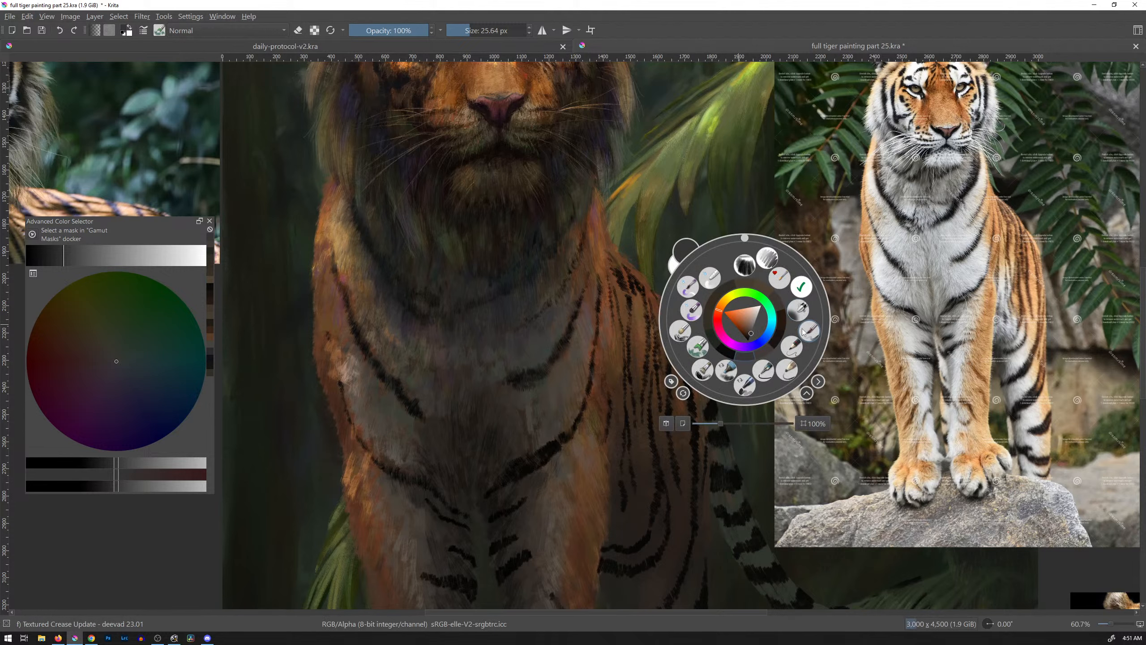
{"action": "right_click", "coordinate": [803, 331]}
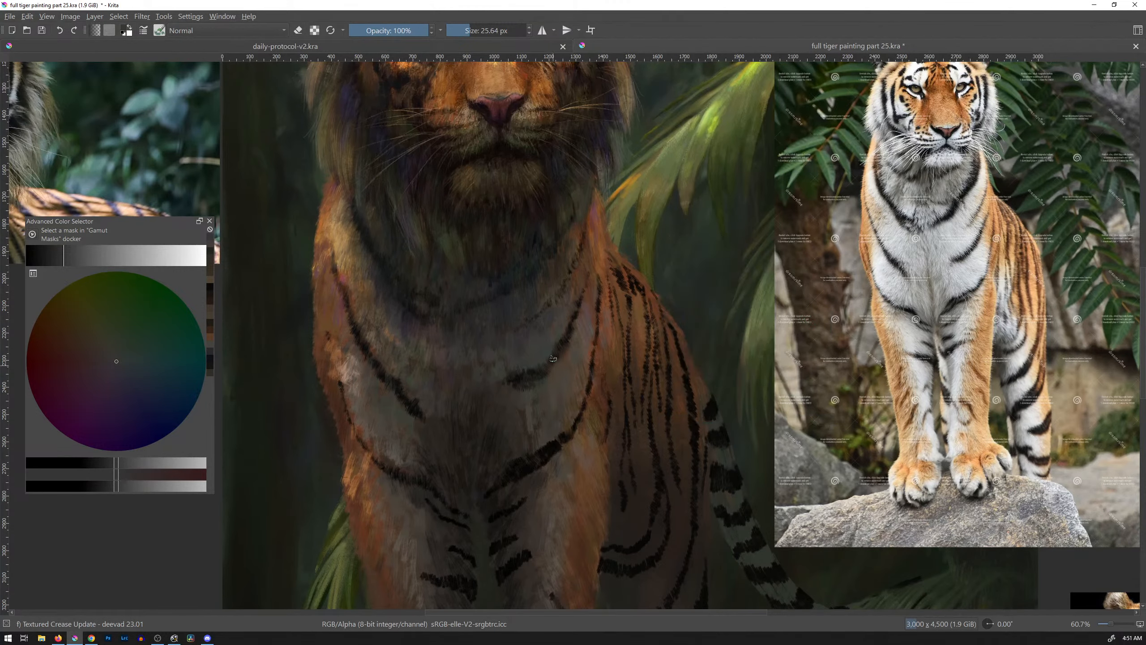
{"action": "left_click", "coordinate": [551, 377], "text": "ctrl"}
{"action": "left_click", "coordinate": [524, 359], "text": "ctrl"}
{"action": "left_click_drag", "start_coordinate": [513, 374], "coordinate": [520, 372]}
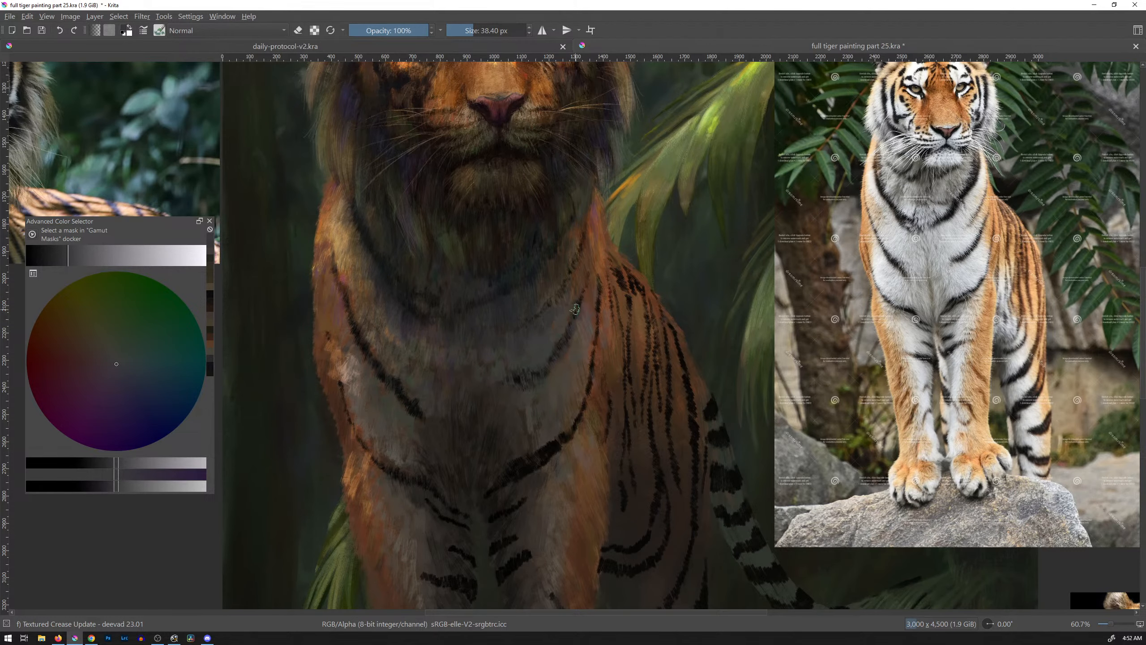
Soften the thicker chest stripe into the surrounding fur with sampled beige, pinkish and brown tones.
{"action": "left_click", "coordinate": [567, 364], "text": "ctrl"}
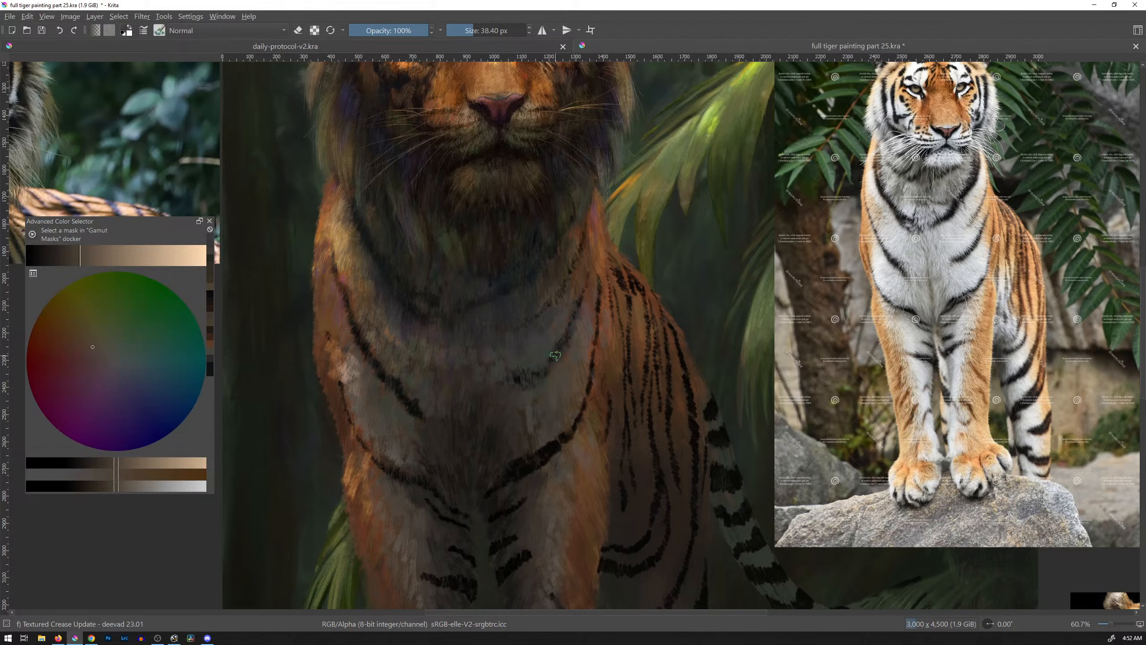
{"action": "left_click", "coordinate": [569, 344], "text": "ctrl"}
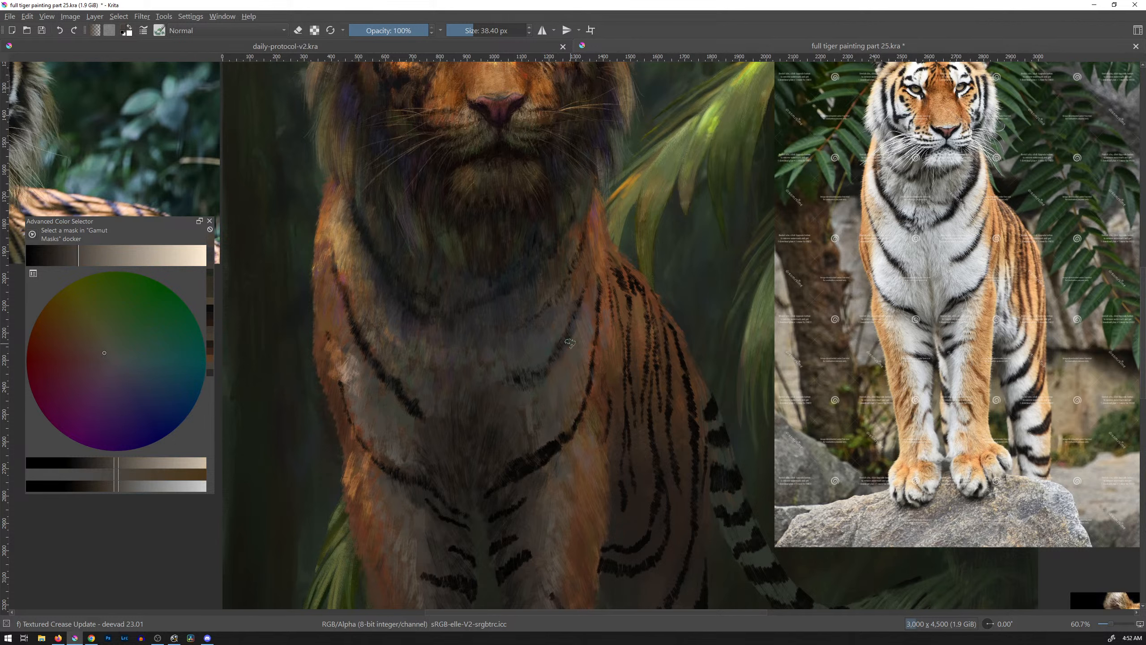
{"action": "left_click", "coordinate": [586, 301], "text": "ctrl"}
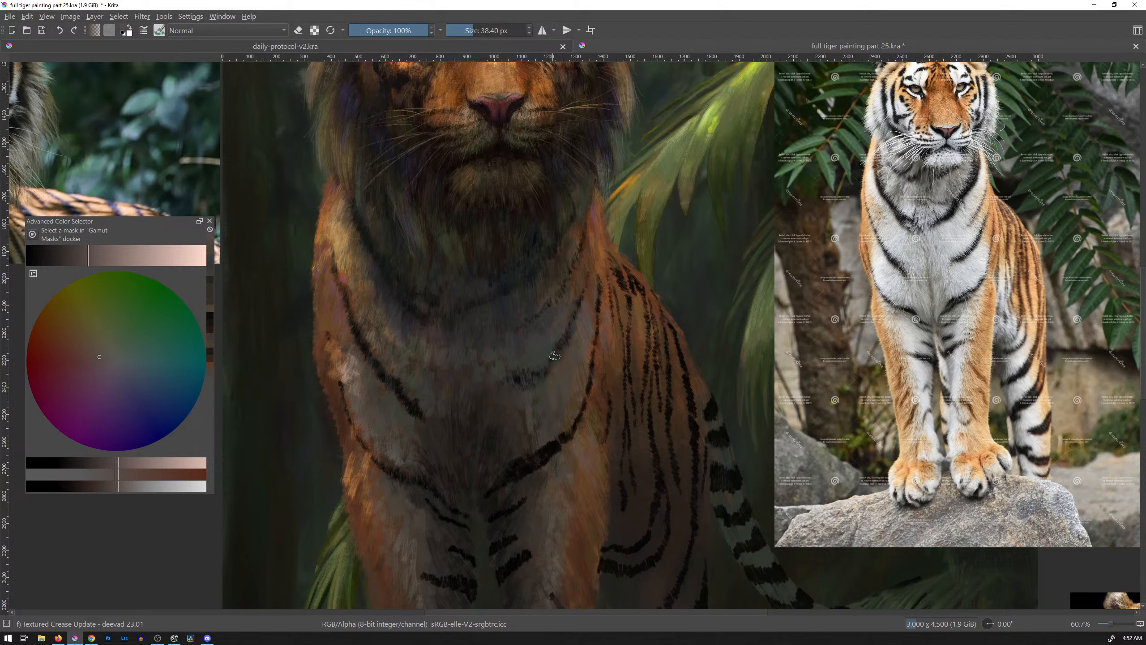
{"action": "left_click", "coordinate": [521, 380], "text": "ctrl"}
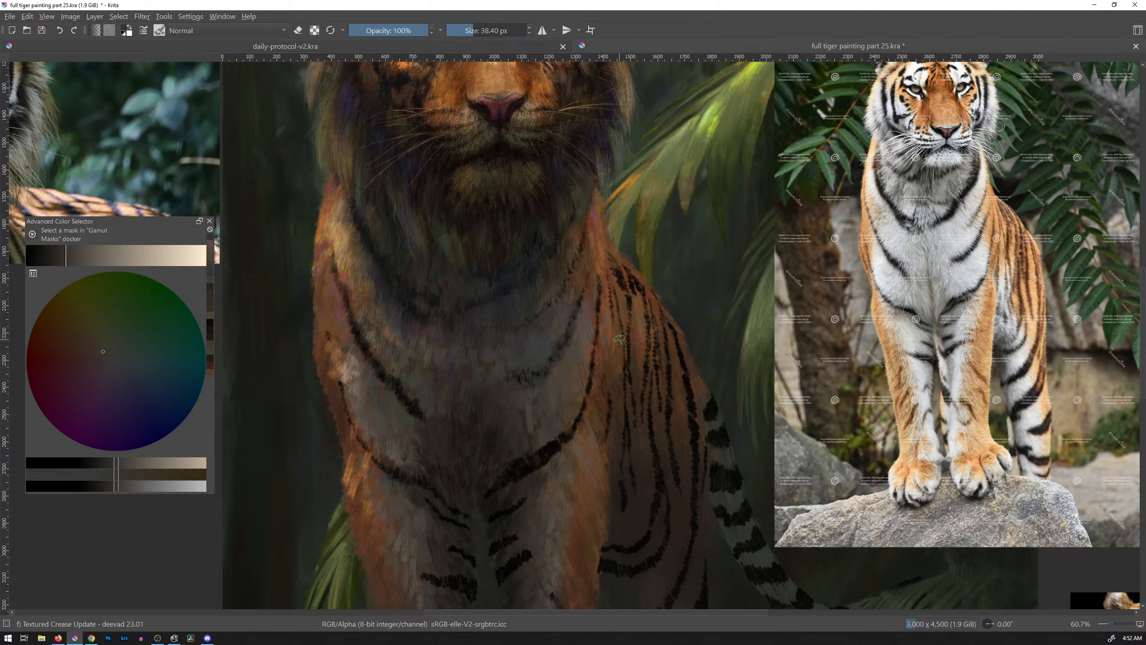
Repaint the softened thicker chest stripe with a sampled, darkened orange undertone and near-black blue fur strokes.
{"action": "scroll", "coordinate": [588, 357], "scroll_direction": "up", "scroll_amount": 3}
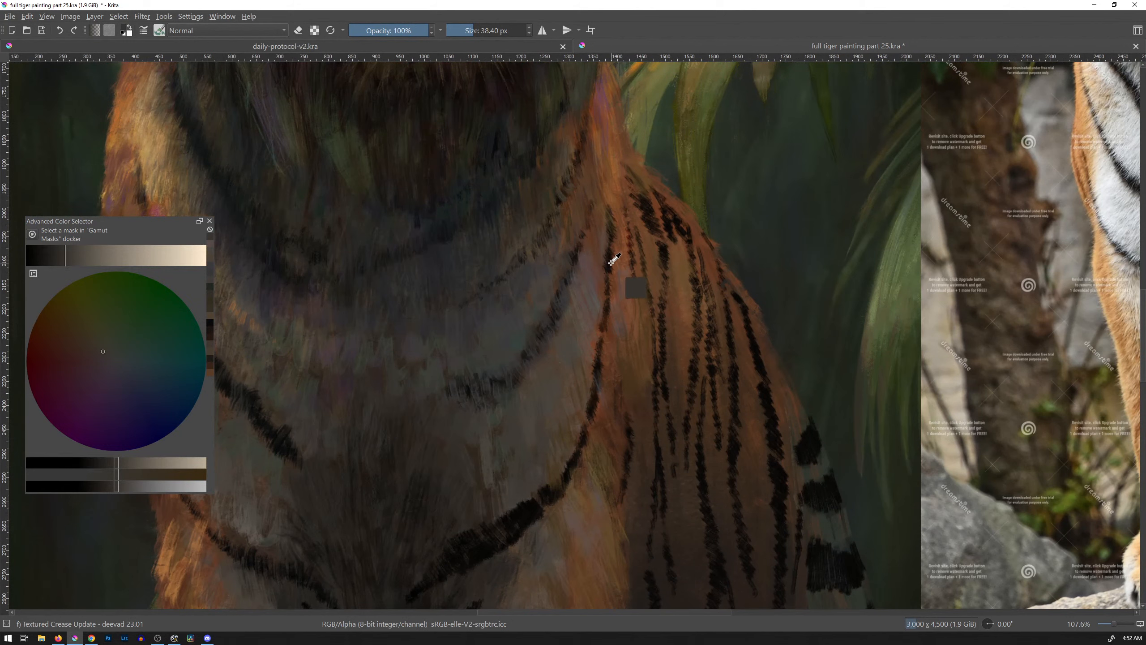
{"action": "left_click", "coordinate": [634, 287], "text": "ctrl"}
{"action": "left_click_drag", "start_coordinate": [471, 392], "coordinate": [492, 383]}
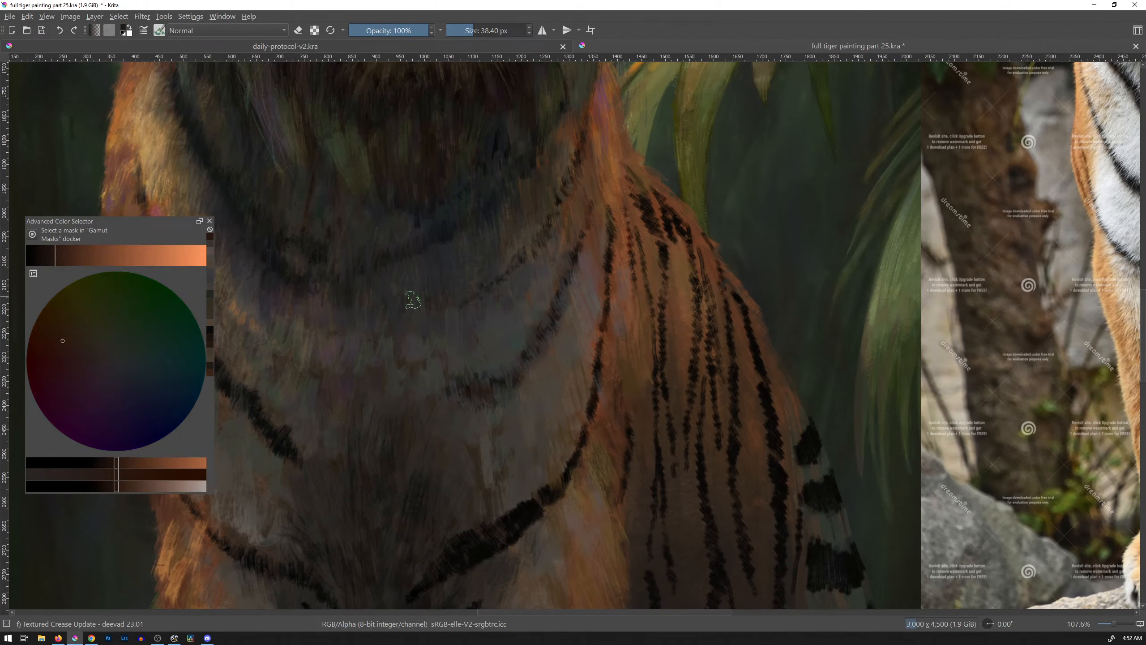
{"action": "left_click_drag", "start_coordinate": [46, 255], "coordinate": [41, 255]}
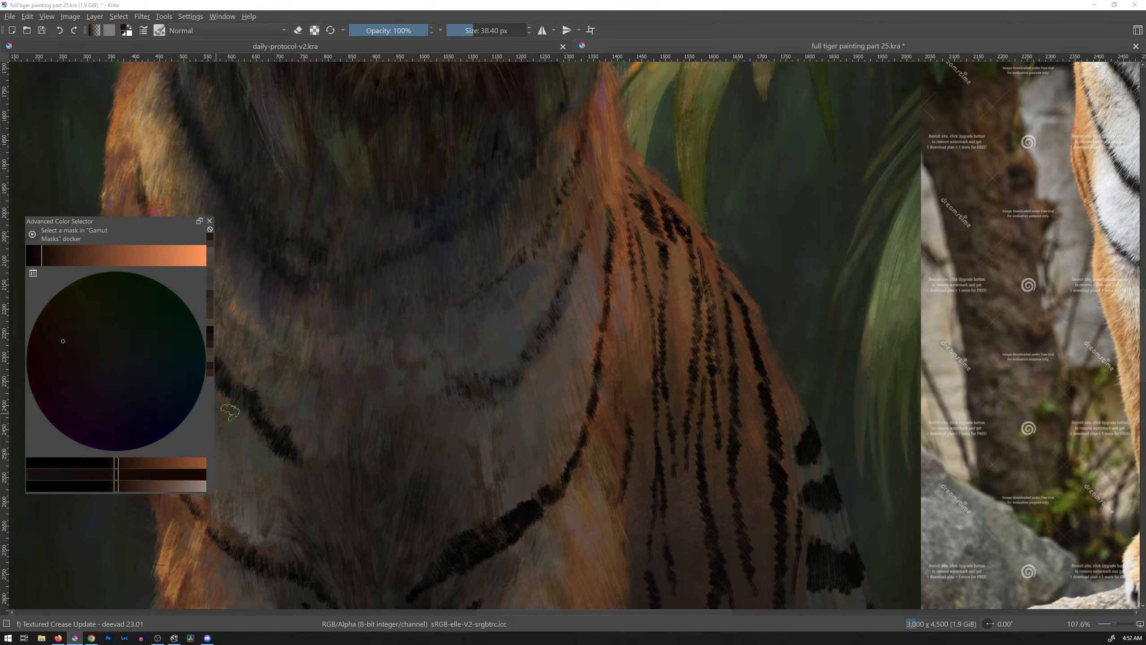
{"action": "left_click_drag", "start_coordinate": [106, 363], "coordinate": [130, 380]}
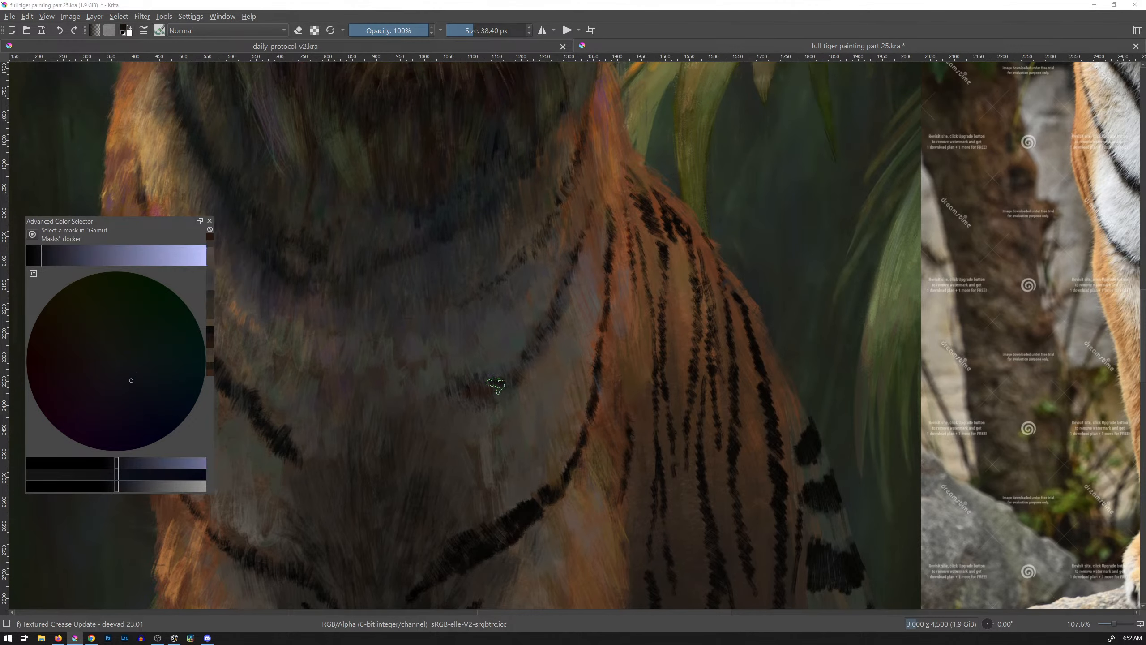
{"action": "mouse_move", "coordinate": [503, 380]}
{"action": "left_mouse_down"}
{"action": "mouse_move", "coordinate": [477, 370]}
{"action": "mouse_move", "coordinate": [453, 392]}
{"action": "left_mouse_up"}
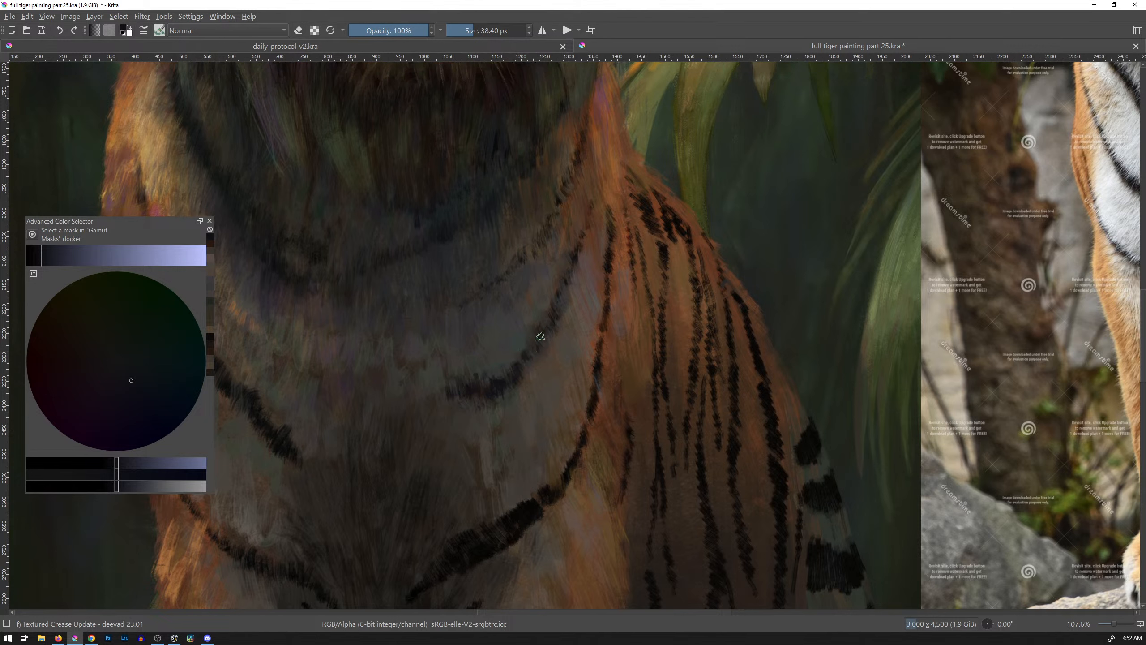
{"action": "mouse_move", "coordinate": [552, 319]}
{"action": "left_mouse_down"}
{"action": "mouse_move", "coordinate": [538, 353]}
{"action": "mouse_move", "coordinate": [565, 276]}
{"action": "mouse_move", "coordinate": [576, 275]}
{"action": "mouse_move", "coordinate": [558, 297]}
{"action": "left_mouse_up"}
Reduce the brush to 21.58 px and feather the repainted chest stripe's edges with sampled beige and pinkish fur tones.
{"action": "key", "text": "bracketright"}
{"action": "key", "text": "bracketright"}
{"action": "key", "text": "bracketright"}
{"action": "key", "text": "bracketright"}
{"action": "key", "text": "bracketright"}
{"action": "key", "text": "bracketleft"}
{"action": "key", "text": "bracketleft"}
{"action": "key", "text": "bracketleft"}
{"action": "key", "text": "bracketleft"}
{"action": "key", "text": "bracketleft"}
{"action": "key", "text": "bracketleft"}
{"action": "key", "text": "bracketleft"}
{"action": "key", "text": "bracketleft"}
{"action": "left_click", "coordinate": [547, 306], "text": "ctrl"}
{"action": "left_click_drag", "start_coordinate": [546, 305], "coordinate": [553, 312]}
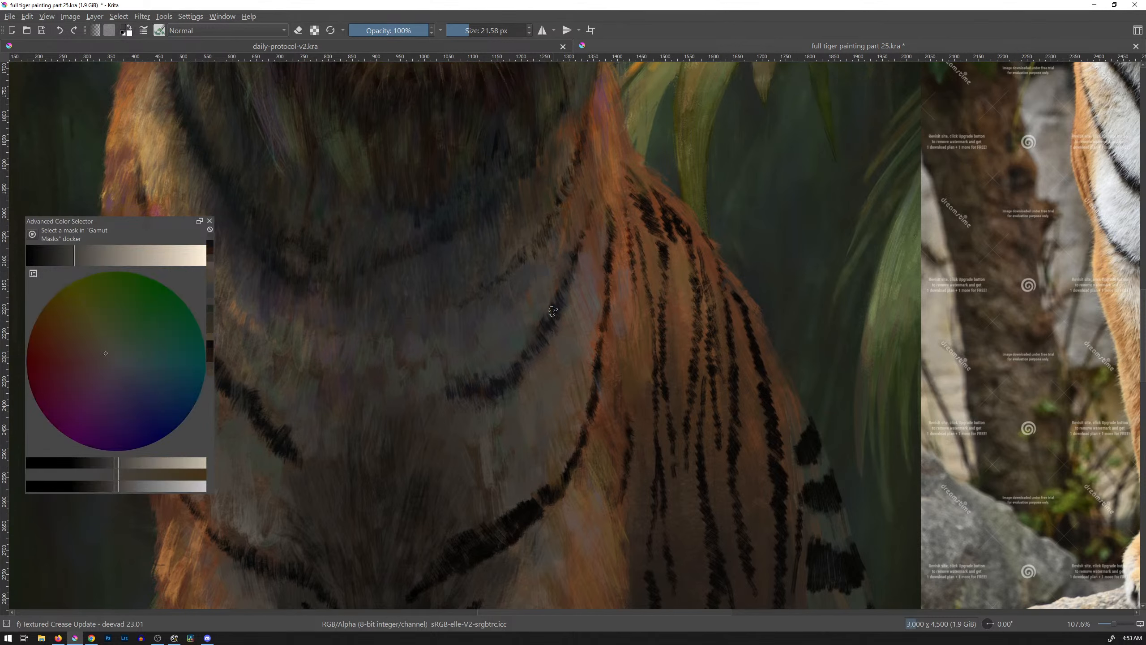
{"action": "left_click", "coordinate": [591, 245], "text": "ctrl"}
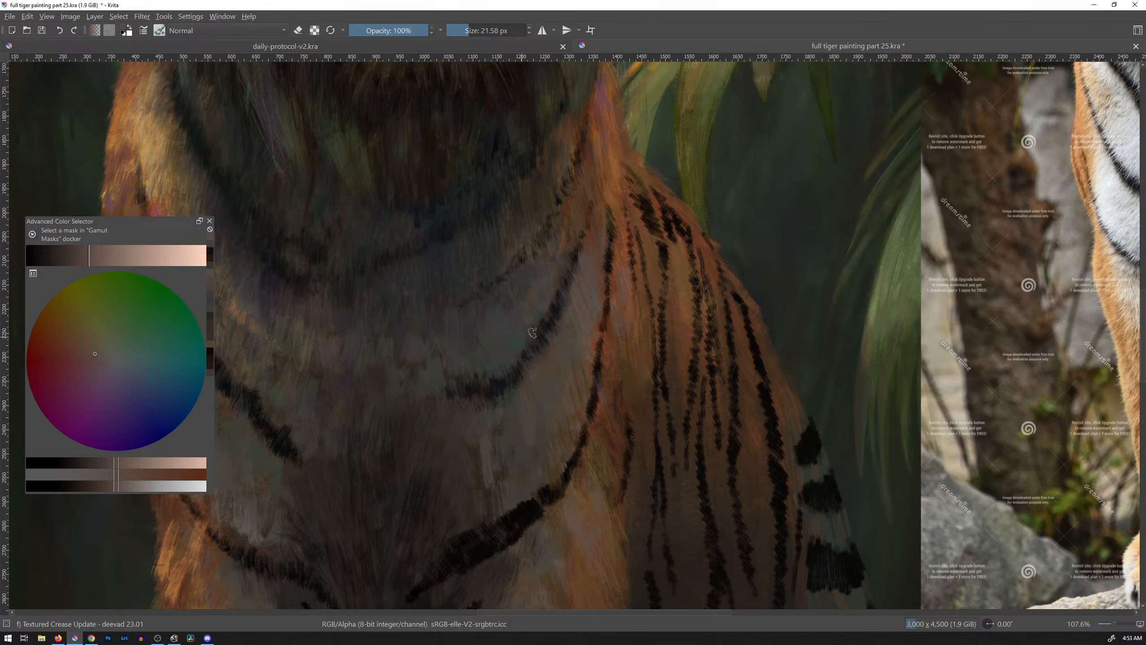
Assign the Blender Rake Smudge brush preset to the My Favorites tag using the full workspace, and return to the picker-only workspace.
{"action": "left_click", "coordinate": [1138, 31]}
{"action": "left_click", "coordinate": [1066, 110]}
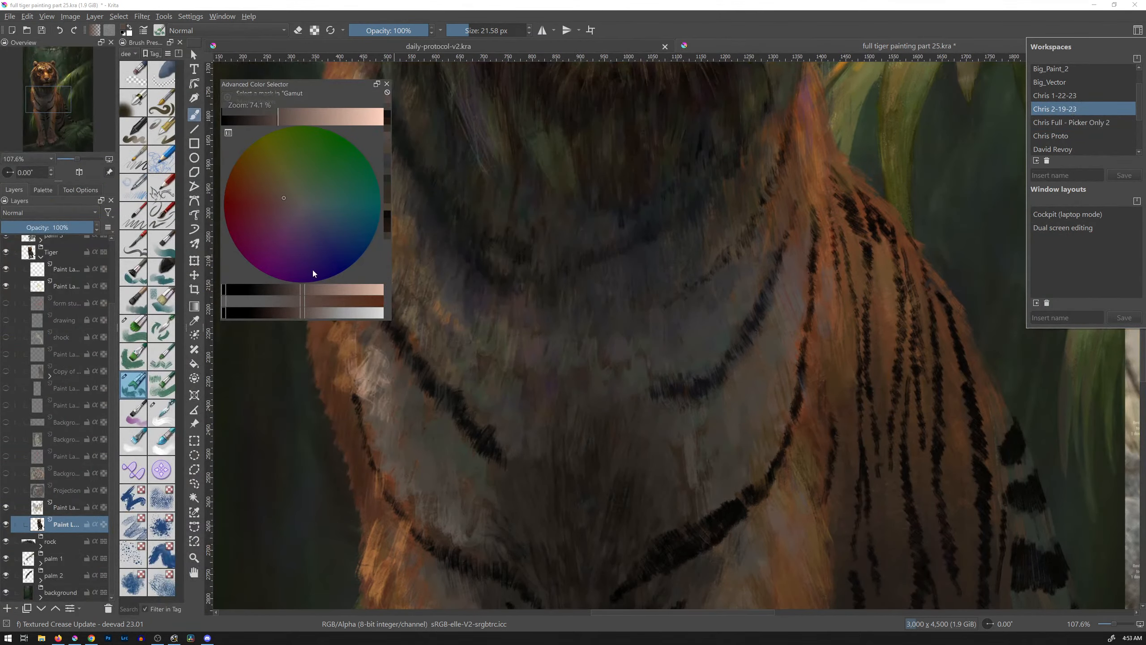
{"action": "left_click", "coordinate": [165, 419]}
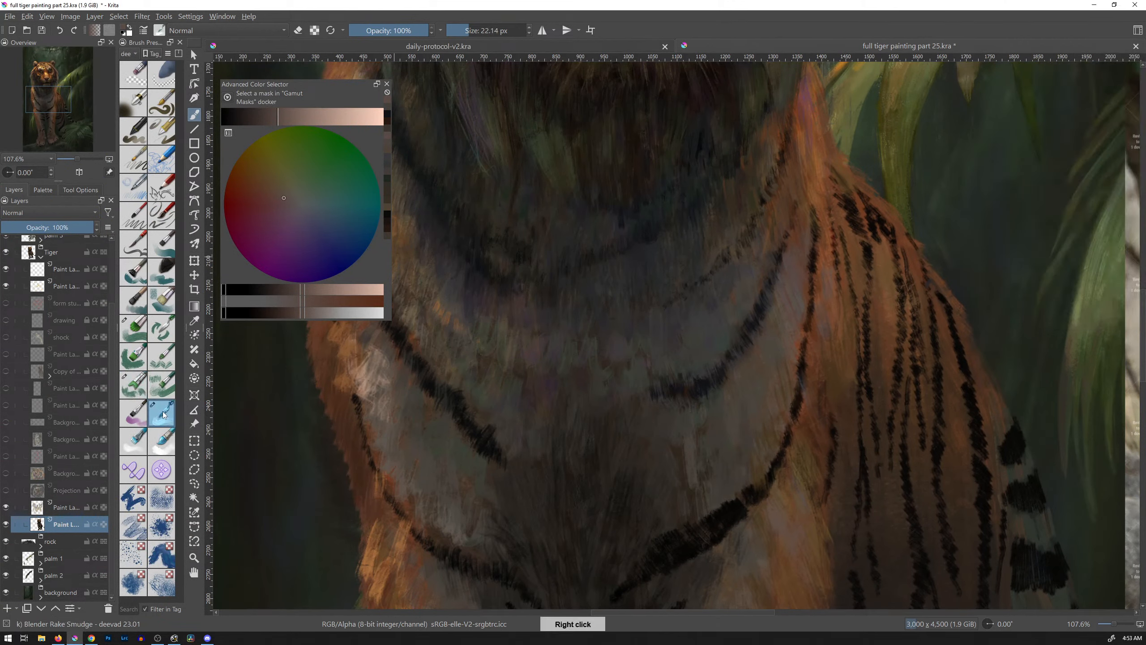
{"action": "right_click", "coordinate": [164, 413]}
{"action": "mouse_move", "coordinate": [238, 435]}
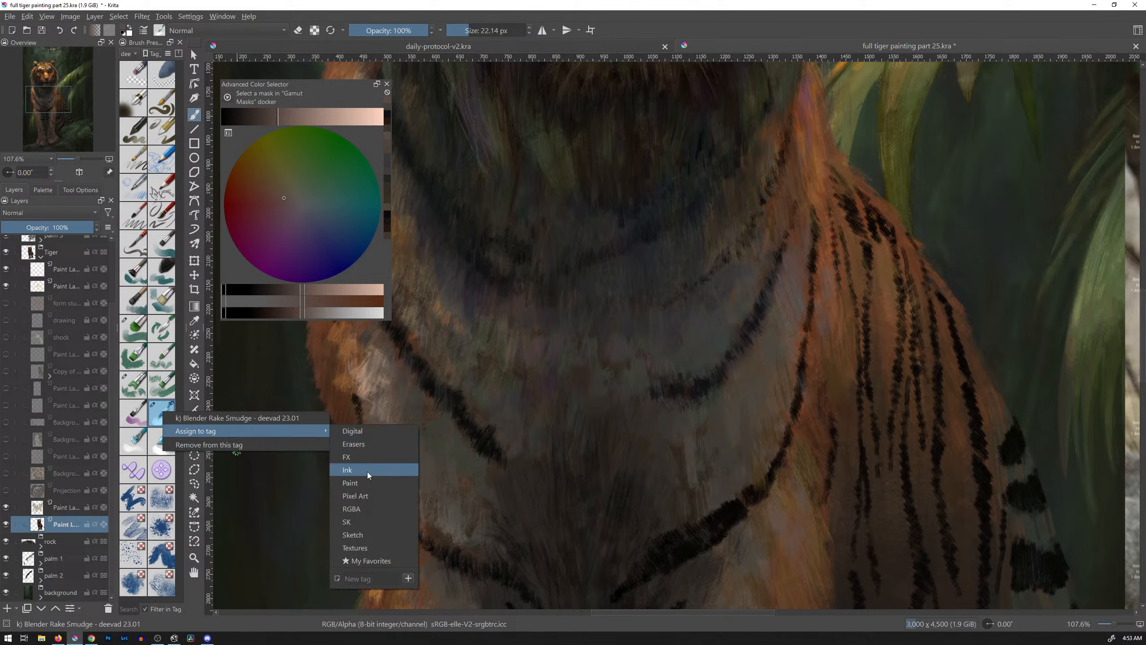
{"action": "left_click", "coordinate": [378, 561]}
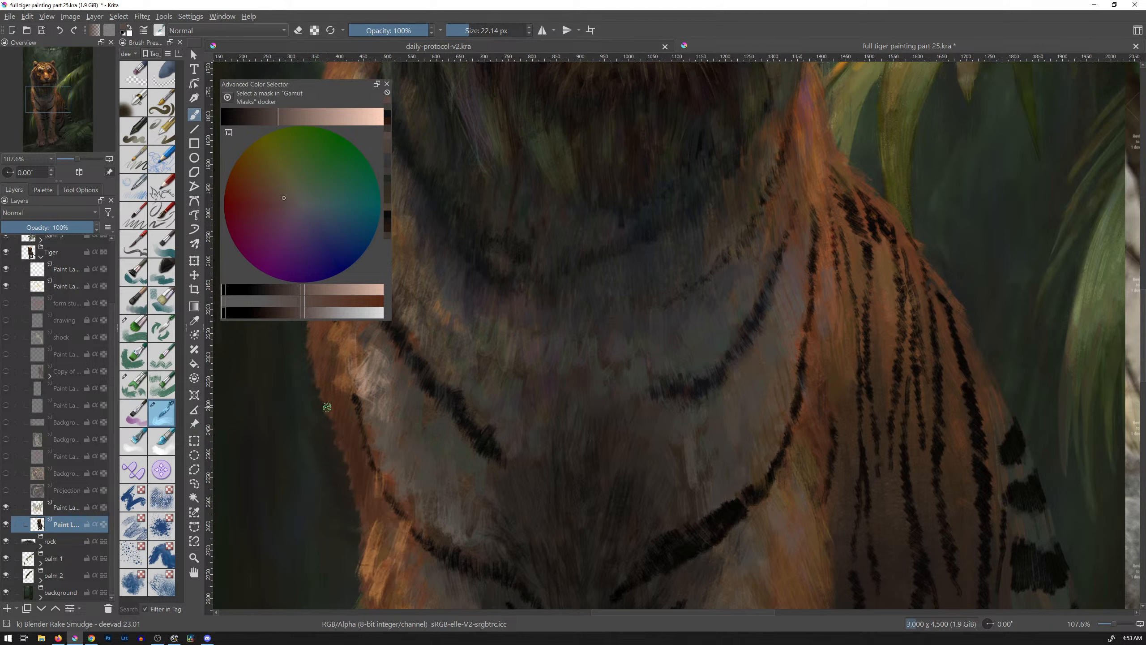
{"action": "left_click", "coordinate": [1138, 30]}
{"action": "left_click", "coordinate": [1071, 122]}
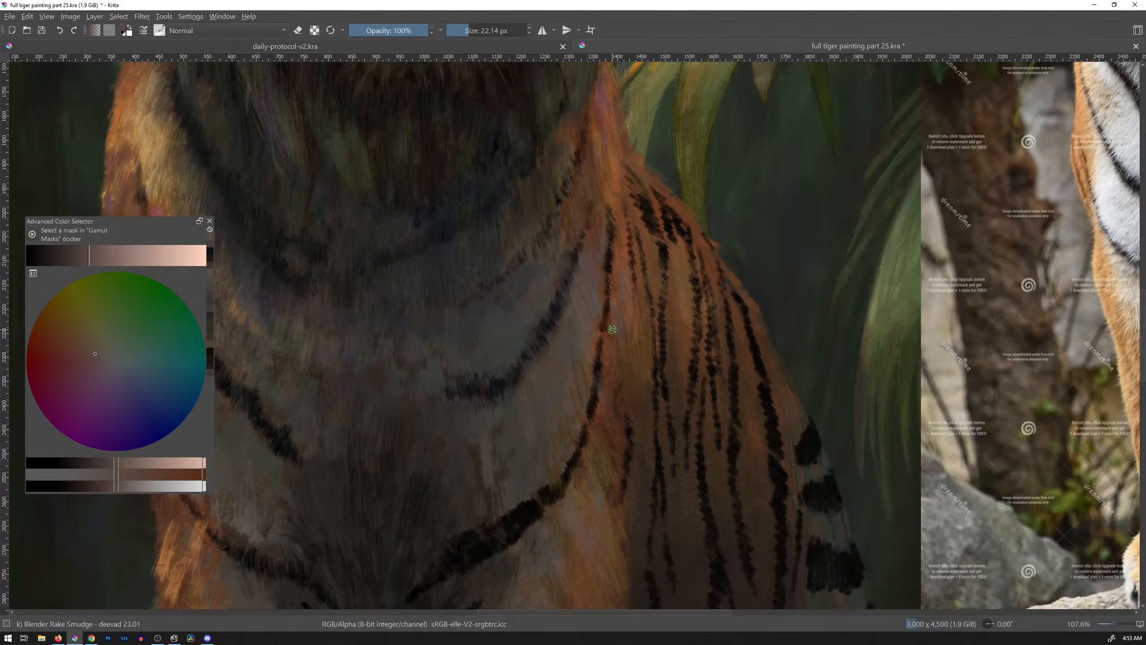
Choose the Blender Rake Smudge brush from the favourite presets and enlarge it to 36.11 px.
{"action": "right_click", "coordinate": [651, 313]}
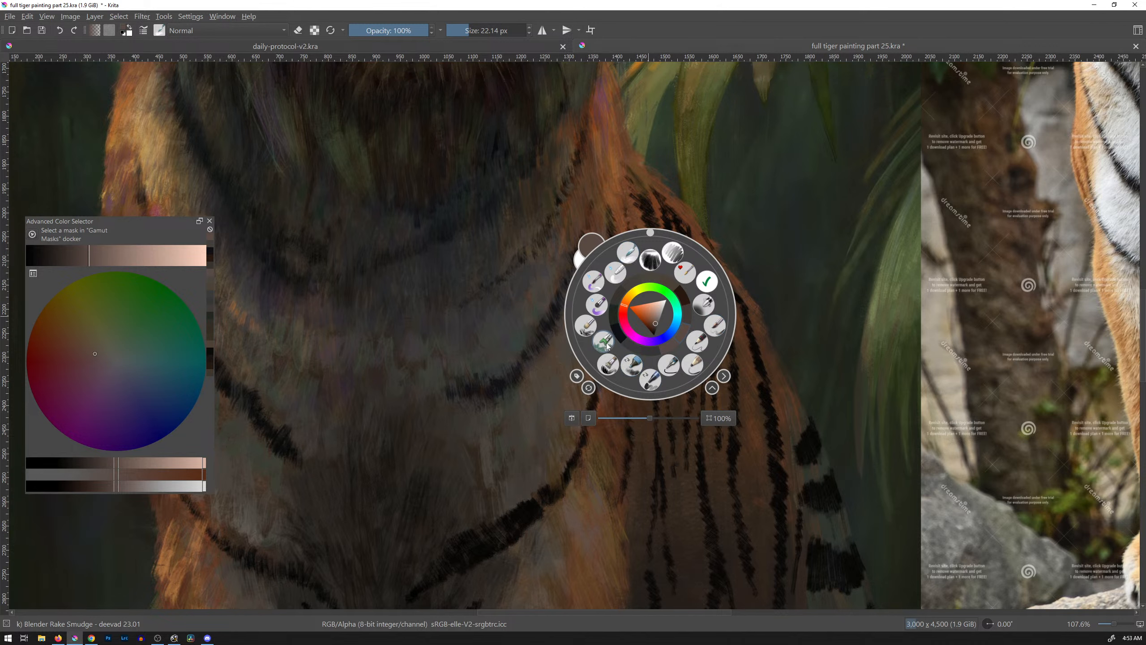
{"action": "left_click", "coordinate": [628, 254]}
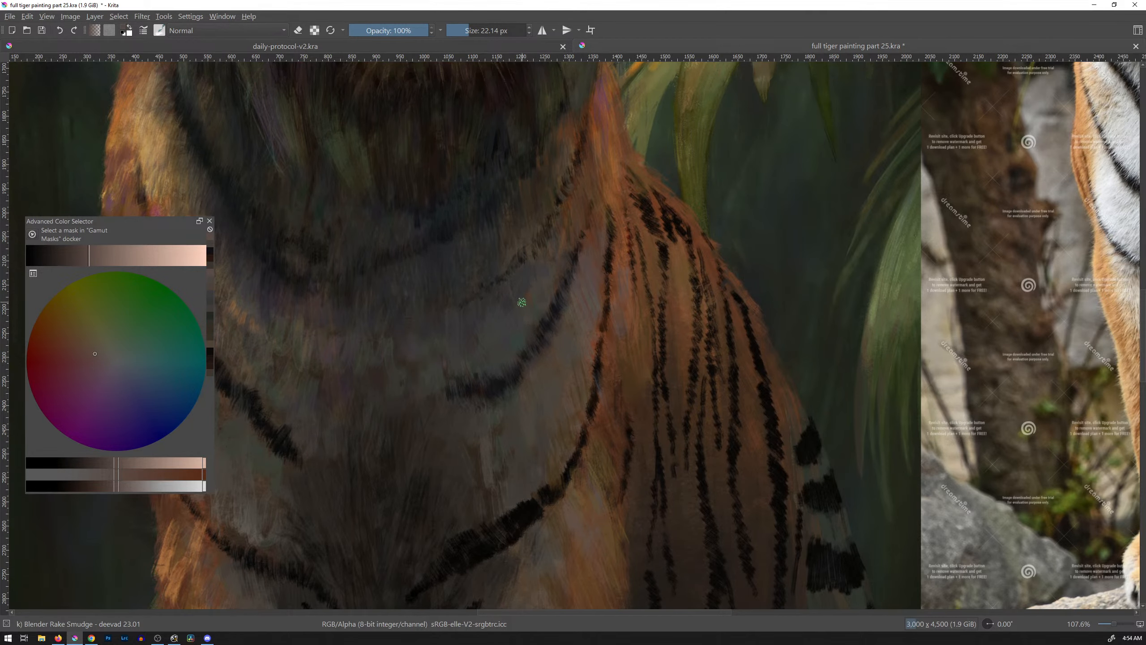
{"action": "left_click_drag", "start_coordinate": [520, 304], "coordinate": [528, 304], "text": "shift"}
{"action": "left_click_drag", "start_coordinate": [715, 274], "coordinate": [671, 343]}
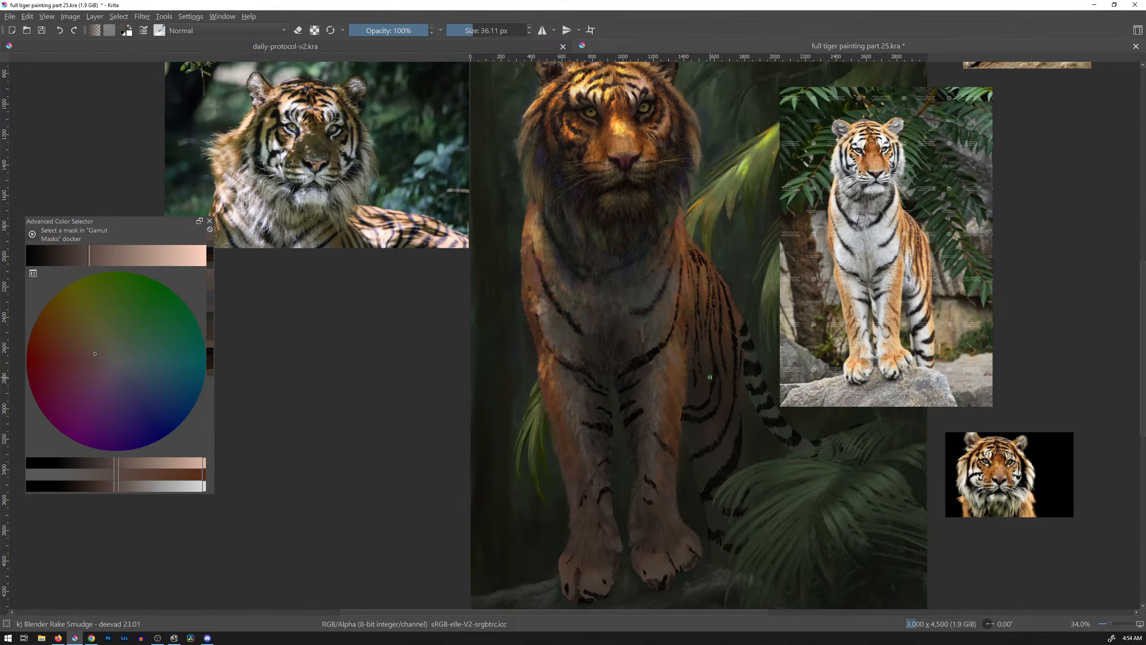
Switch back to the Textured Crease Update brush and sample the orange fur colour beside the long stripe between chest and shoulder.
{"action": "mouse_move", "coordinate": [673, 294]}
{"action": "left_mouse_down"}
{"action": "mouse_move", "coordinate": [683, 208]}
{"action": "mouse_move", "coordinate": [662, 285]}
{"action": "left_mouse_up"}
{"action": "right_click", "coordinate": [681, 299]}
{"action": "left_click", "coordinate": [641, 343]}
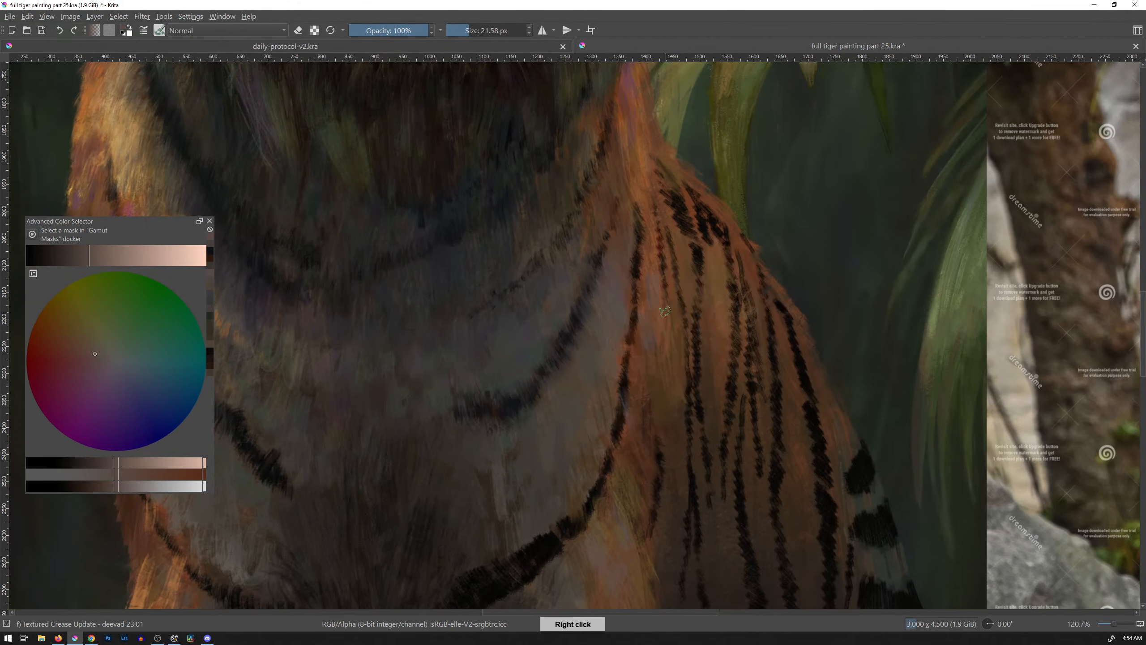
{"action": "left_click", "coordinate": [634, 282], "text": "ctrl"}
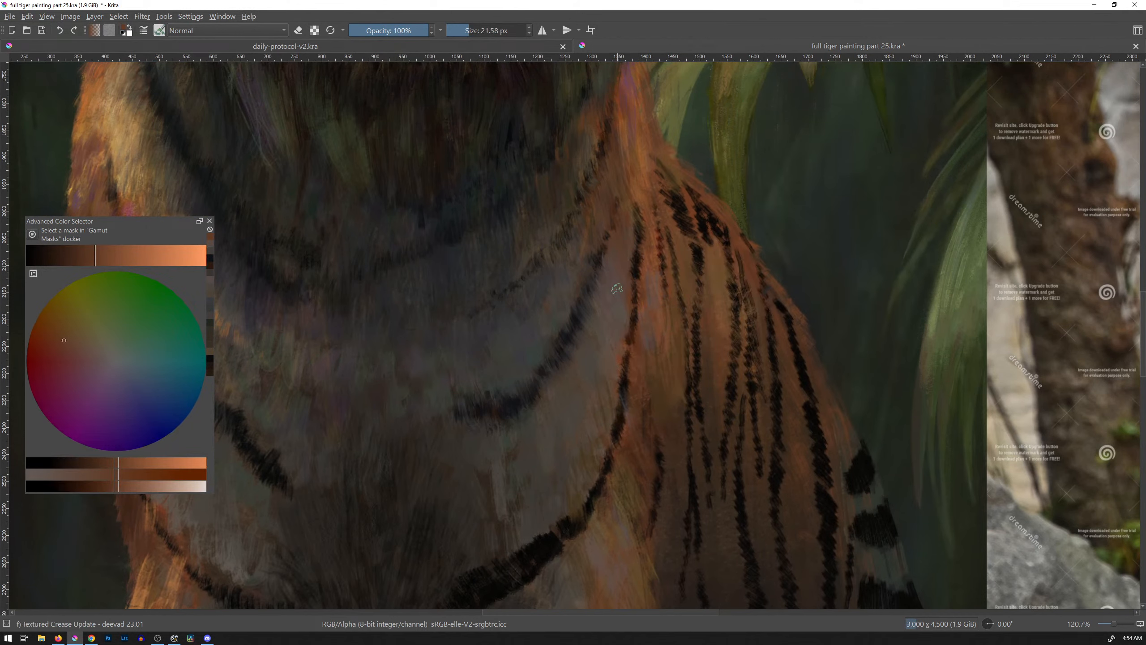
Paint warmer reddish-brown and orange tones, sampled from the fur and adjusted, along the chest's edge and over the long shoulder stripe's upper end.
{"action": "left_click", "coordinate": [610, 293], "text": "ctrl"}
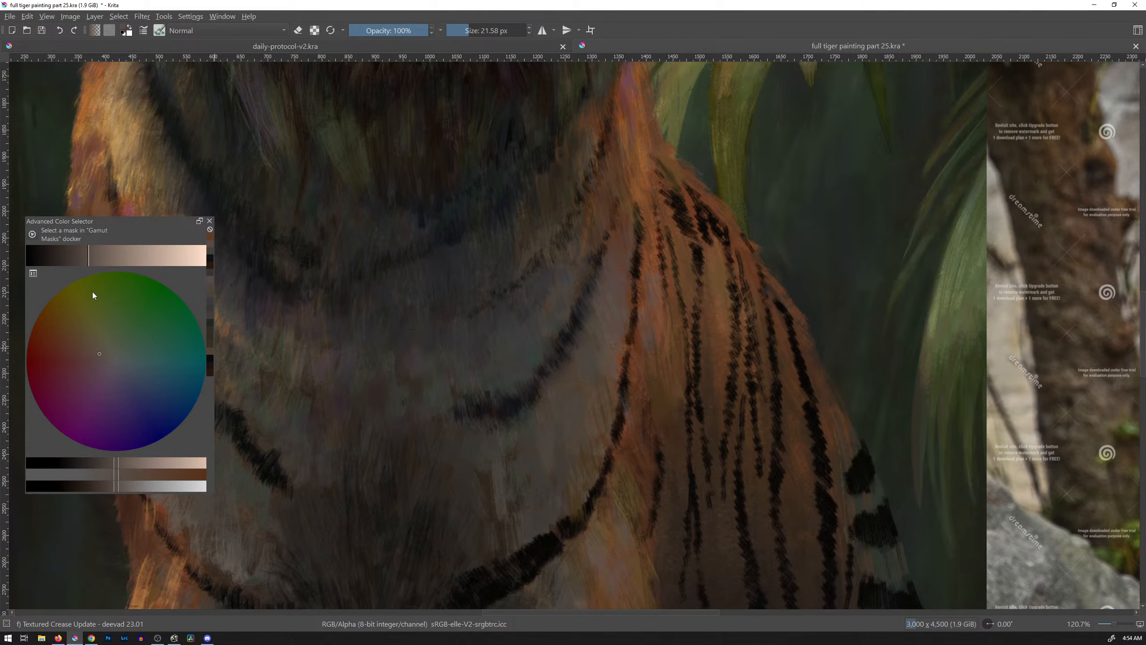
{"action": "left_click_drag", "start_coordinate": [100, 358], "coordinate": [77, 355]}
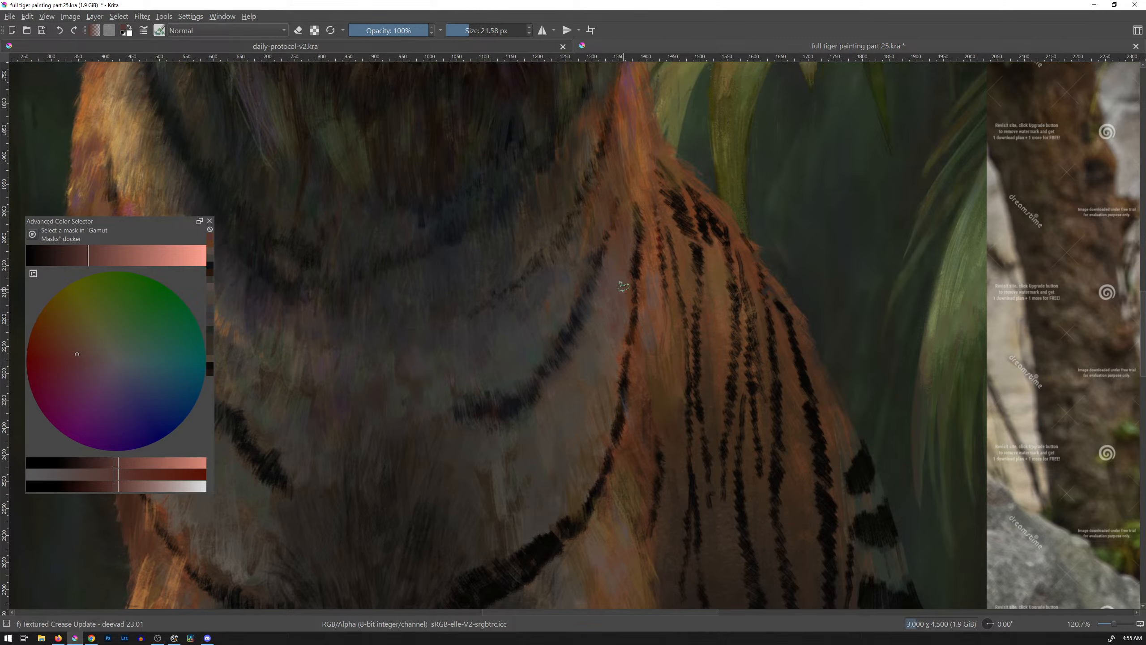
{"action": "left_click", "coordinate": [606, 300], "text": "ctrl"}
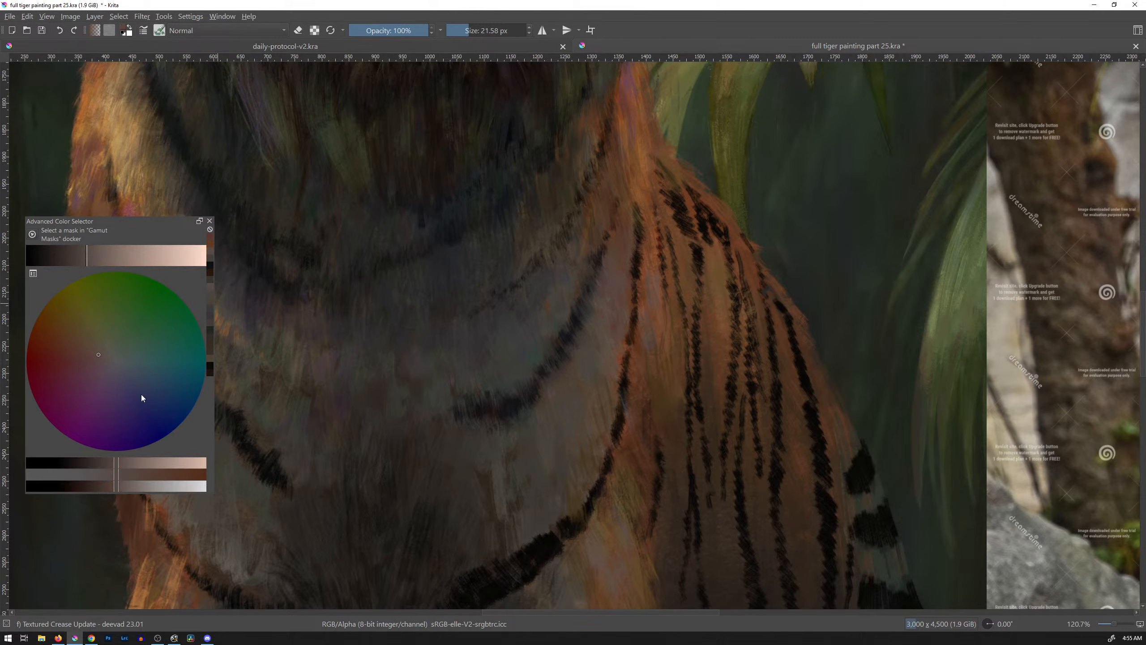
{"action": "left_click", "coordinate": [122, 477]}
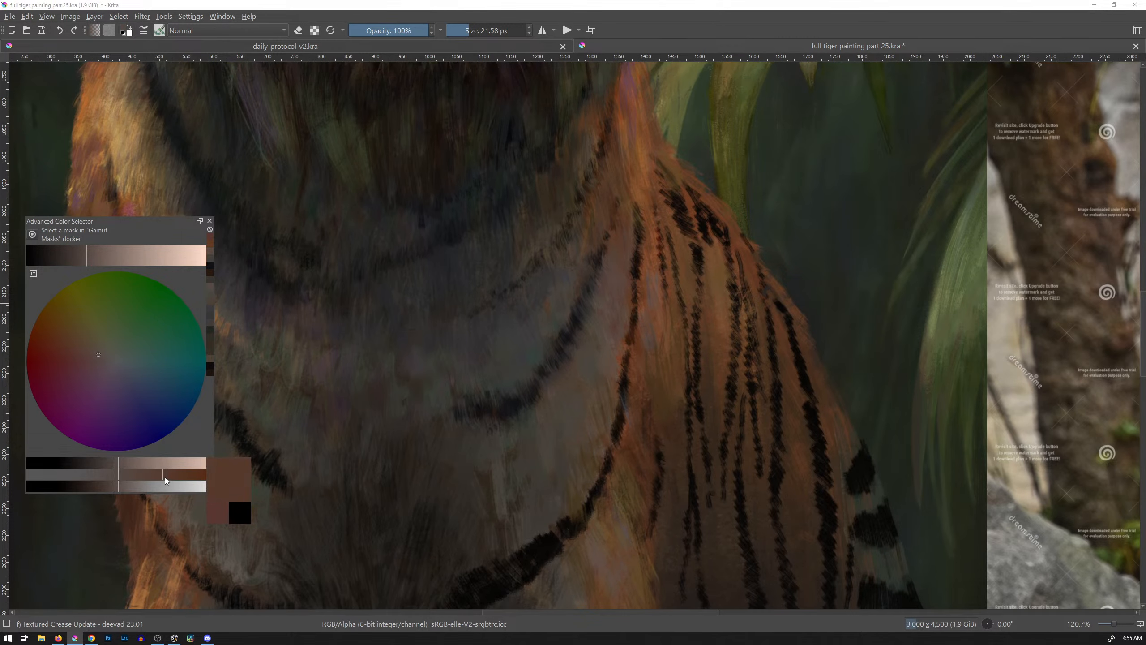
{"action": "left_click_drag", "start_coordinate": [165, 477], "coordinate": [163, 478]}
{"action": "left_click_drag", "start_coordinate": [610, 317], "coordinate": [605, 301]}
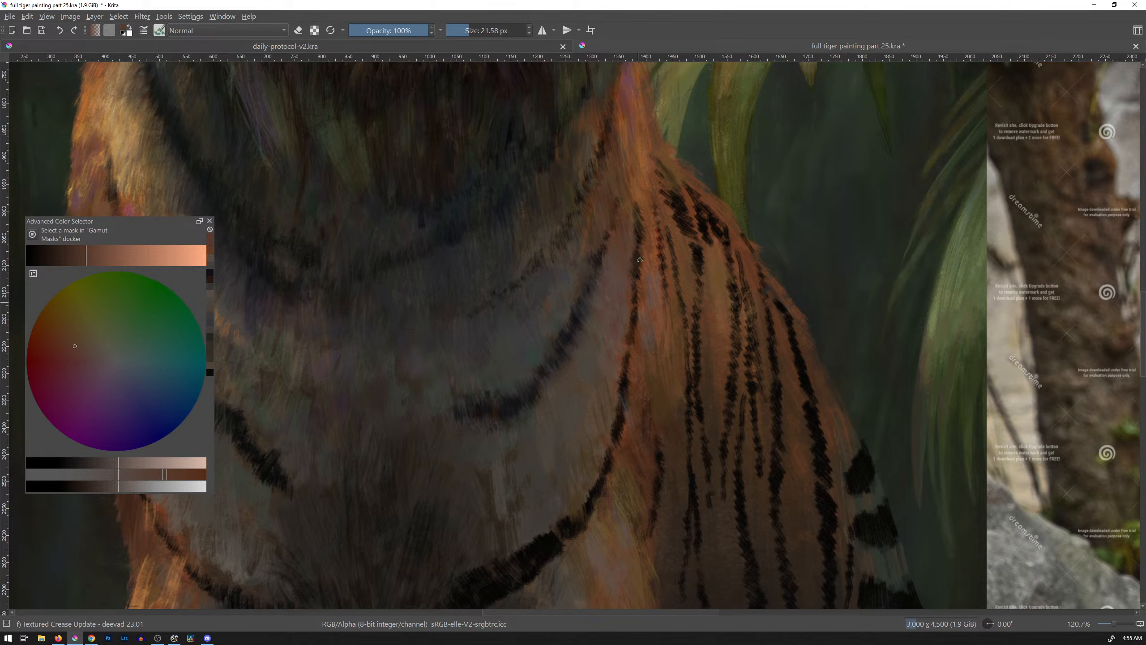
{"action": "left_click", "coordinate": [649, 250], "text": "ctrl"}
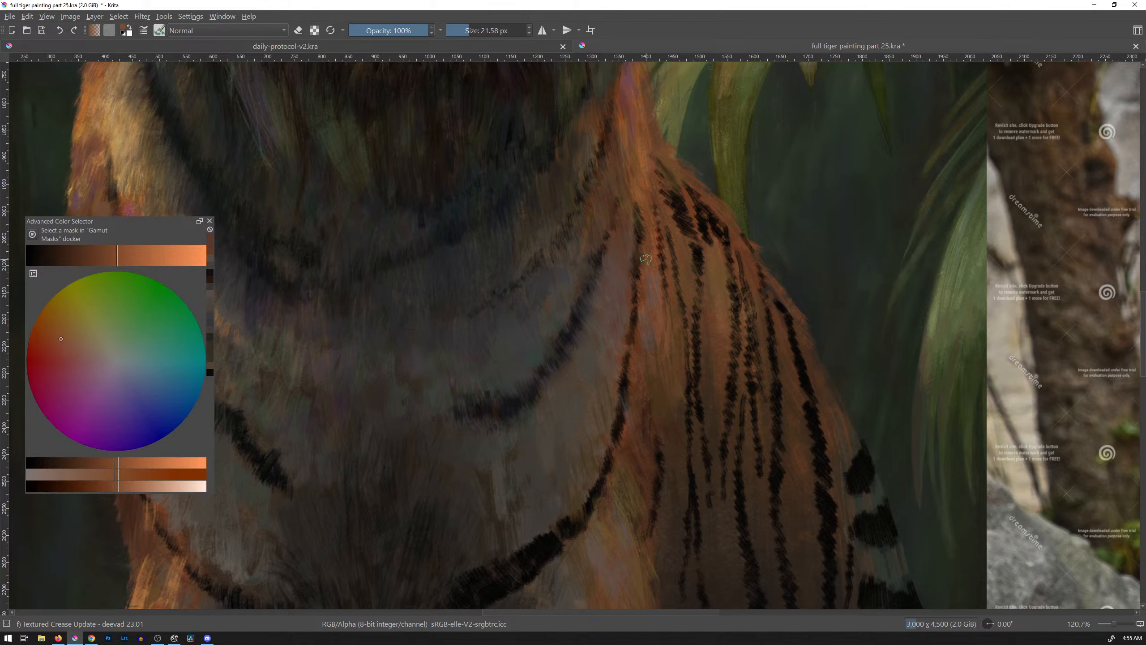
{"action": "left_click", "coordinate": [643, 204], "text": "ctrl"}
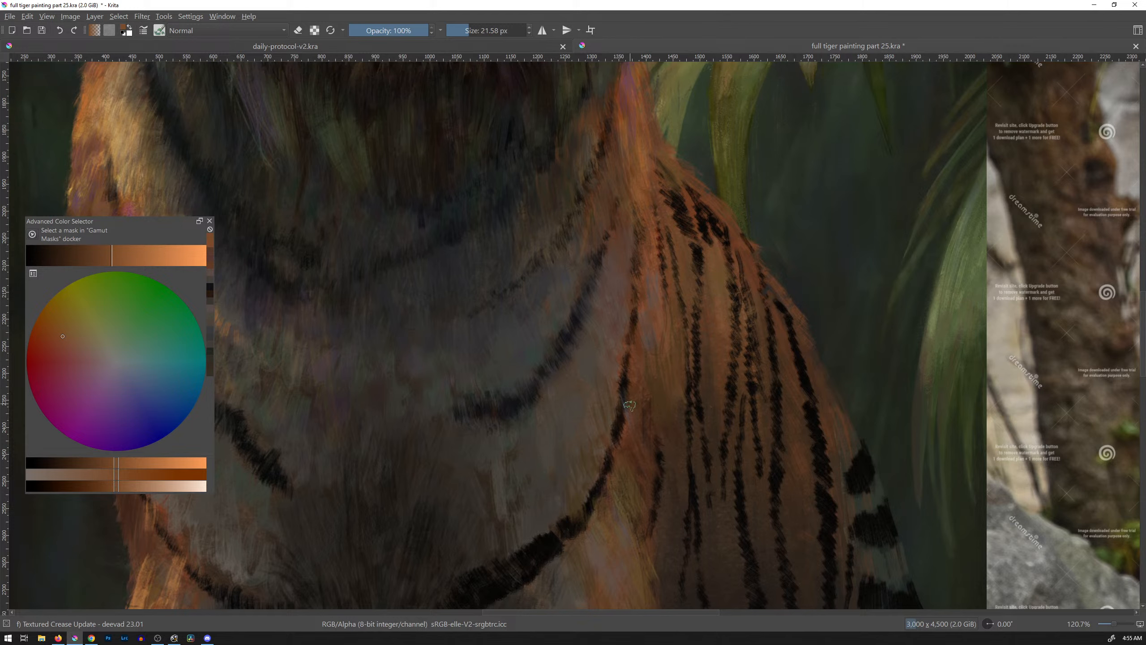
Compare the painted tiger's chest, shoulder and flank stripes with the reference photo of the standing tiger.
{"action": "left_click_drag", "start_coordinate": [682, 353], "coordinate": [683, 370]}
{"action": "mouse_move", "coordinate": [708, 330]}
{"action": "left_mouse_down"}
{"action": "mouse_move", "coordinate": [657, 336]}
{"action": "mouse_move", "coordinate": [702, 310]}
{"action": "left_mouse_up"}
{"action": "left_click_drag", "start_coordinate": [731, 258], "coordinate": [692, 317]}
{"action": "left_click_drag", "start_coordinate": [816, 264], "coordinate": [564, 368]}
{"action": "left_click_drag", "start_coordinate": [739, 318], "coordinate": [792, 242]}
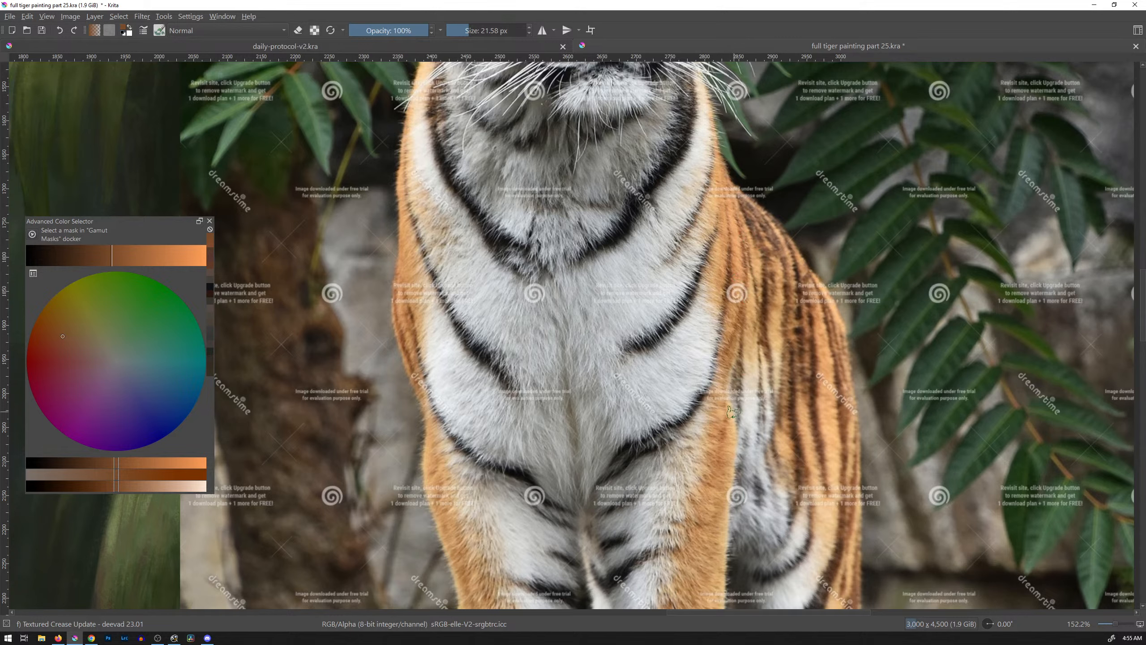
{"action": "key", "text": "t"}
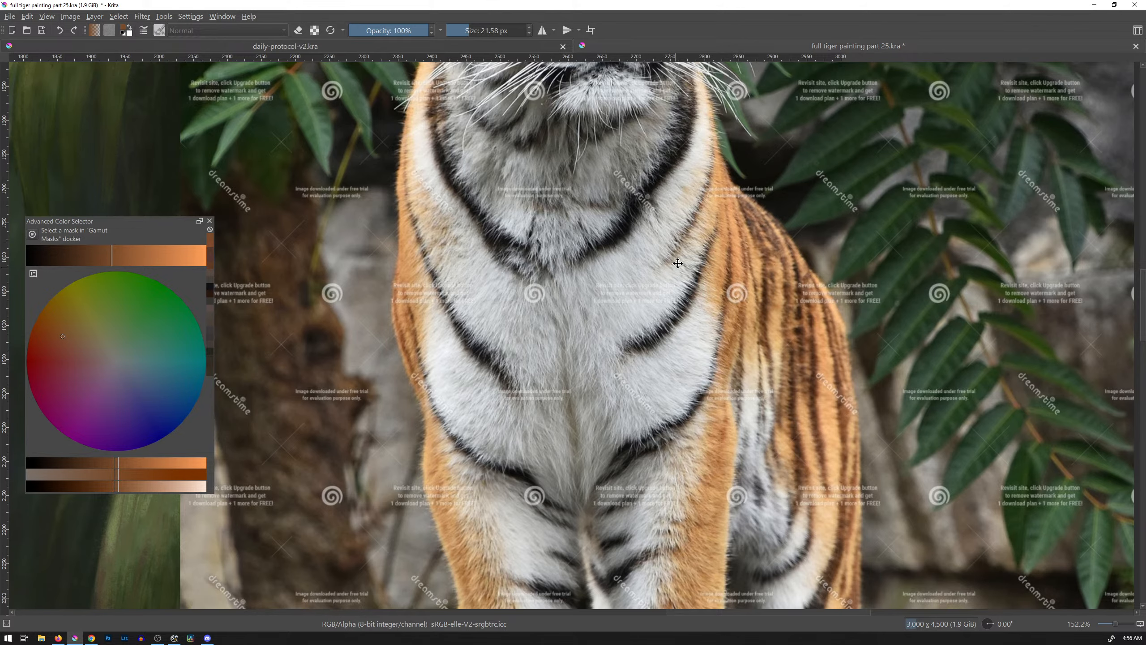
{"action": "scroll", "coordinate": [681, 265], "scroll_direction": "down", "scroll_amount": 5}
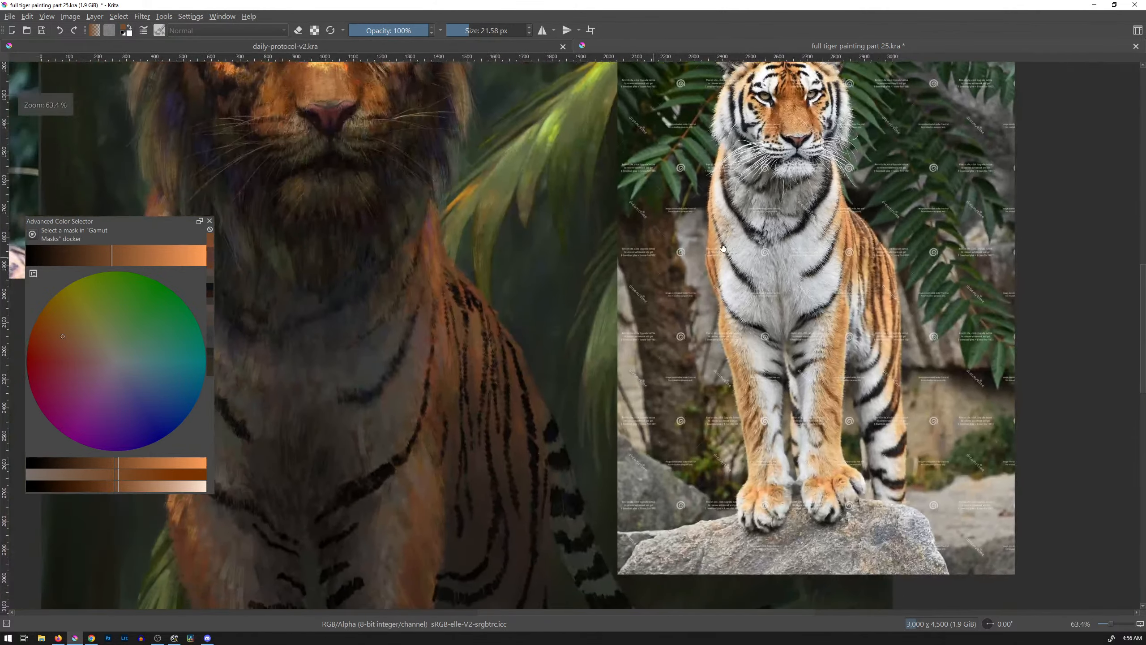
{"action": "left_click_drag", "start_coordinate": [724, 249], "coordinate": [881, 260]}
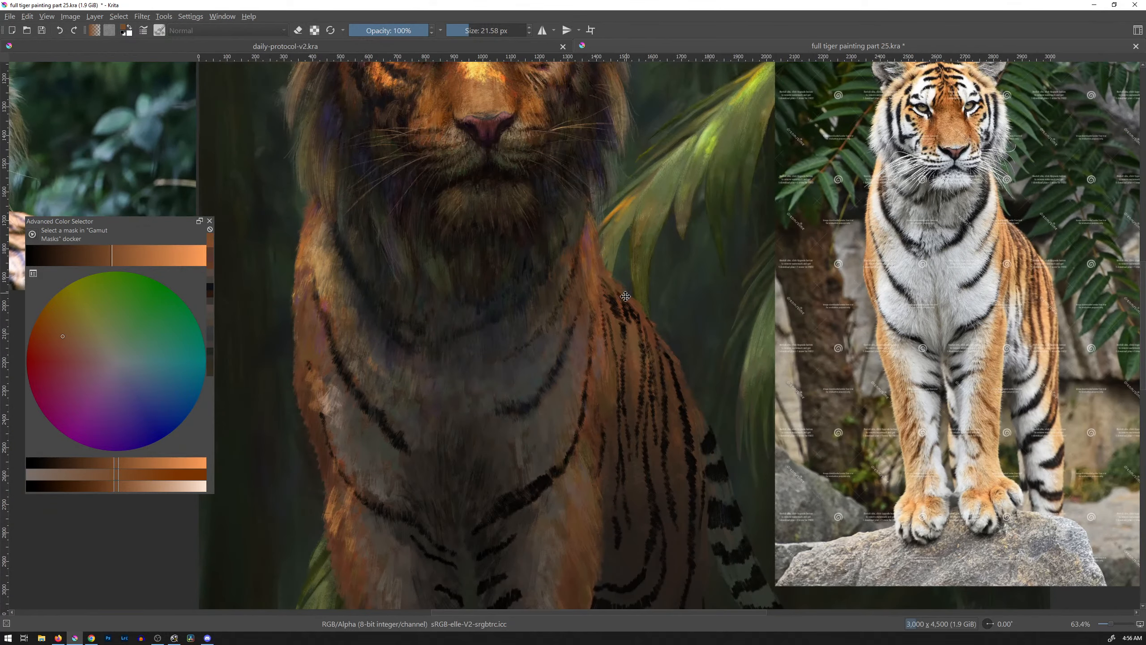
{"action": "scroll", "coordinate": [627, 300], "scroll_direction": "up", "scroll_amount": 6}
{"action": "scroll", "coordinate": [641, 253], "scroll_direction": "down", "scroll_amount": 1}
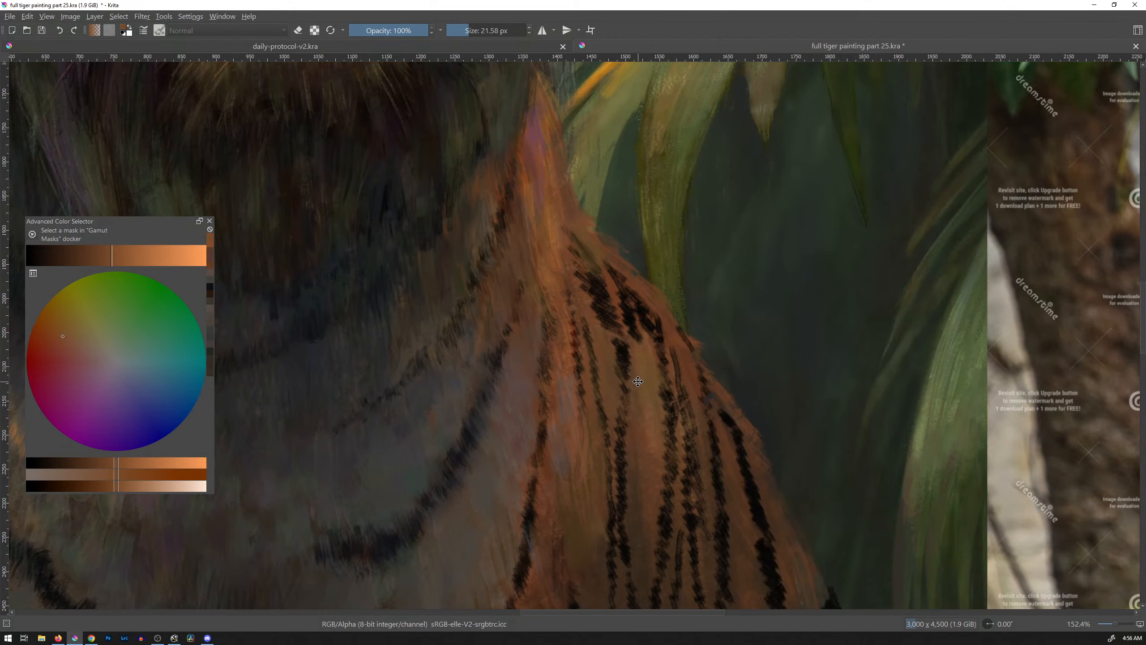
{"action": "scroll", "coordinate": [734, 282], "scroll_direction": "down", "scroll_amount": 6}
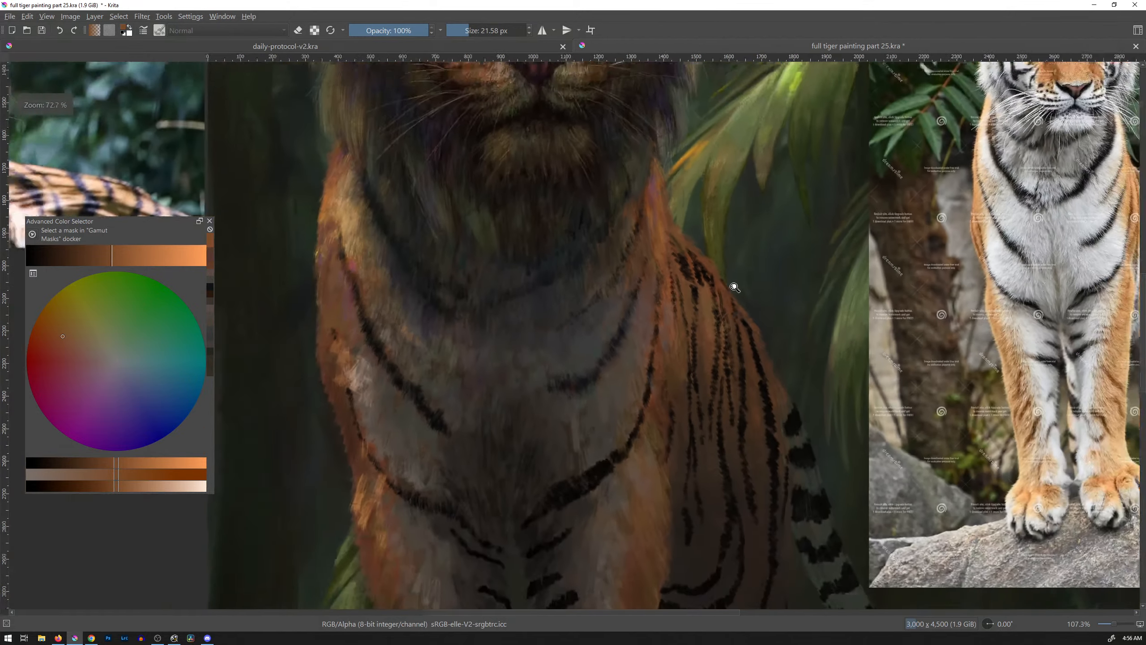
{"action": "left_click_drag", "start_coordinate": [775, 297], "coordinate": [660, 307]}
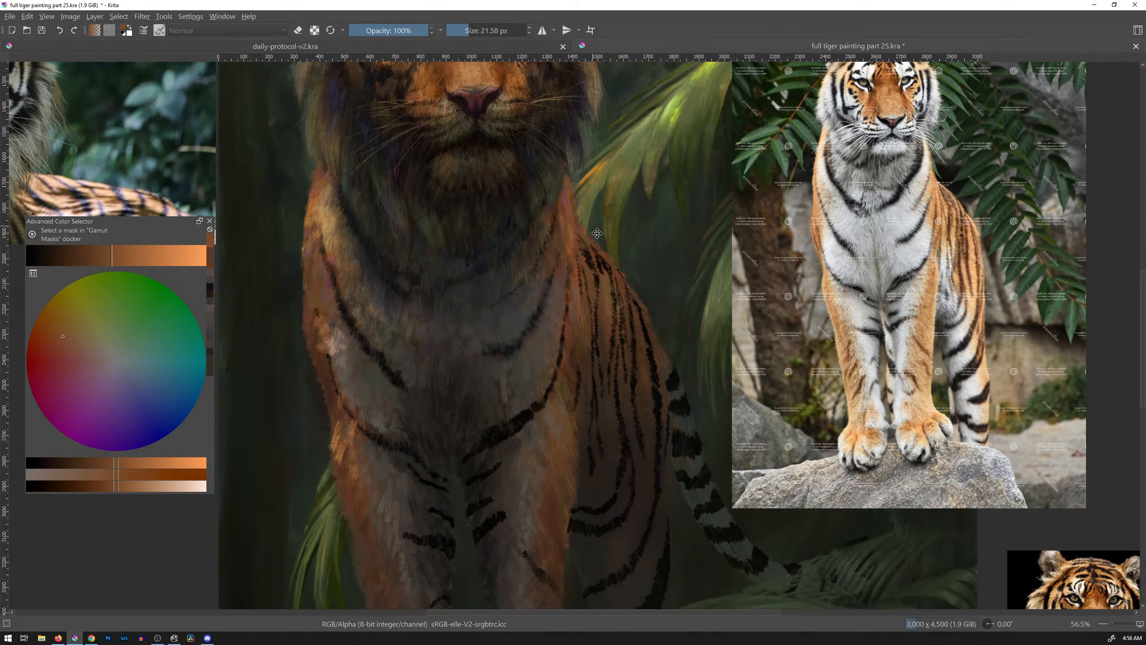
{"action": "mouse_move", "coordinate": [592, 260]}
{"action": "left_mouse_down"}
{"action": "mouse_move", "coordinate": [609, 210]}
{"action": "mouse_move", "coordinate": [597, 246]}
{"action": "left_mouse_up"}
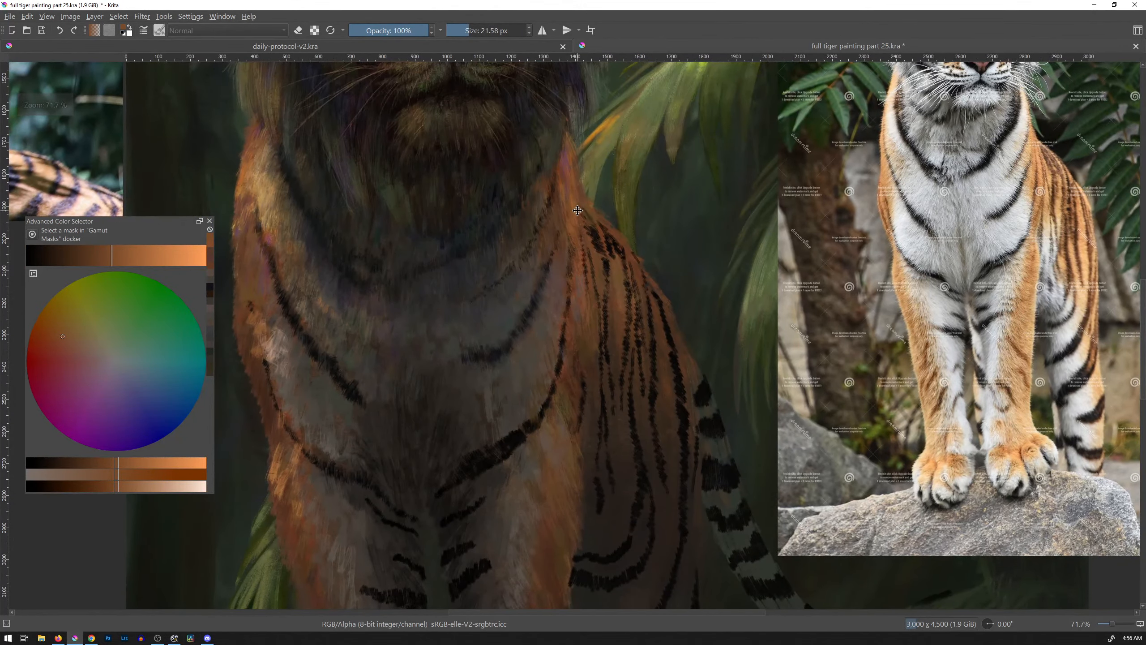
{"action": "left_click_drag", "start_coordinate": [587, 205], "coordinate": [604, 234]}
Try a lighter orange for long fur strokes along the edge separating the shoulder and front leg from the striped flank.
{"action": "key", "text": "l"}
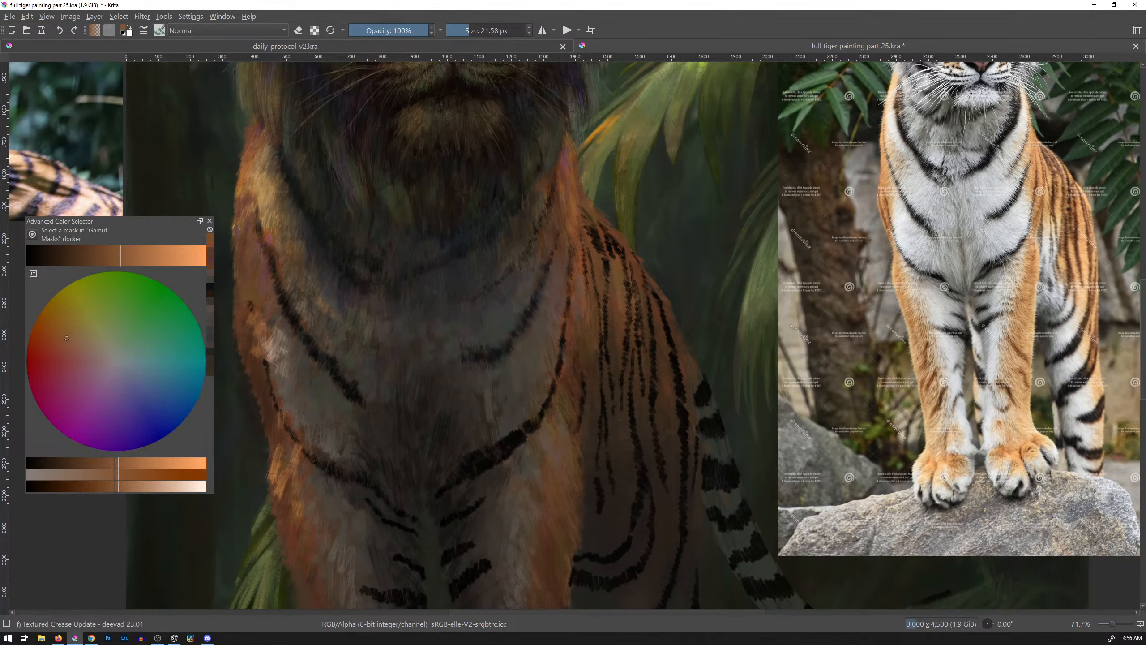
{"action": "left_click_drag", "start_coordinate": [577, 182], "coordinate": [582, 218]}
{"action": "left_click_drag", "start_coordinate": [585, 210], "coordinate": [592, 322]}
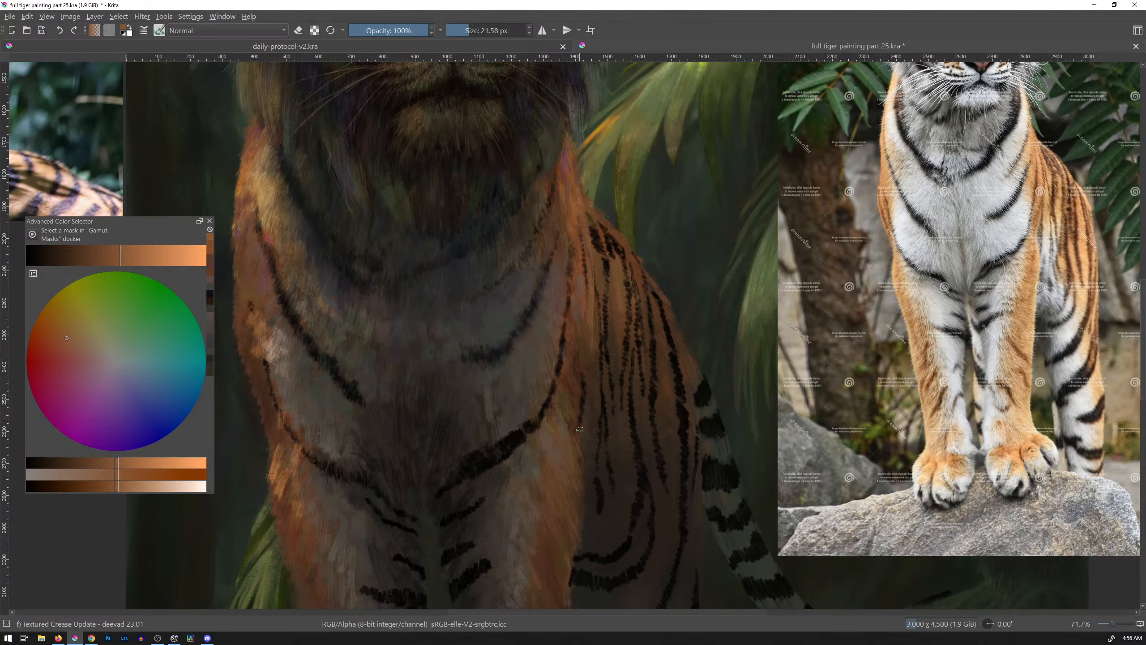
{"action": "left_click_drag", "start_coordinate": [581, 491], "coordinate": [581, 447]}
{"action": "left_click_drag", "start_coordinate": [579, 405], "coordinate": [575, 365]}
{"action": "left_click_drag", "start_coordinate": [588, 327], "coordinate": [583, 490]}
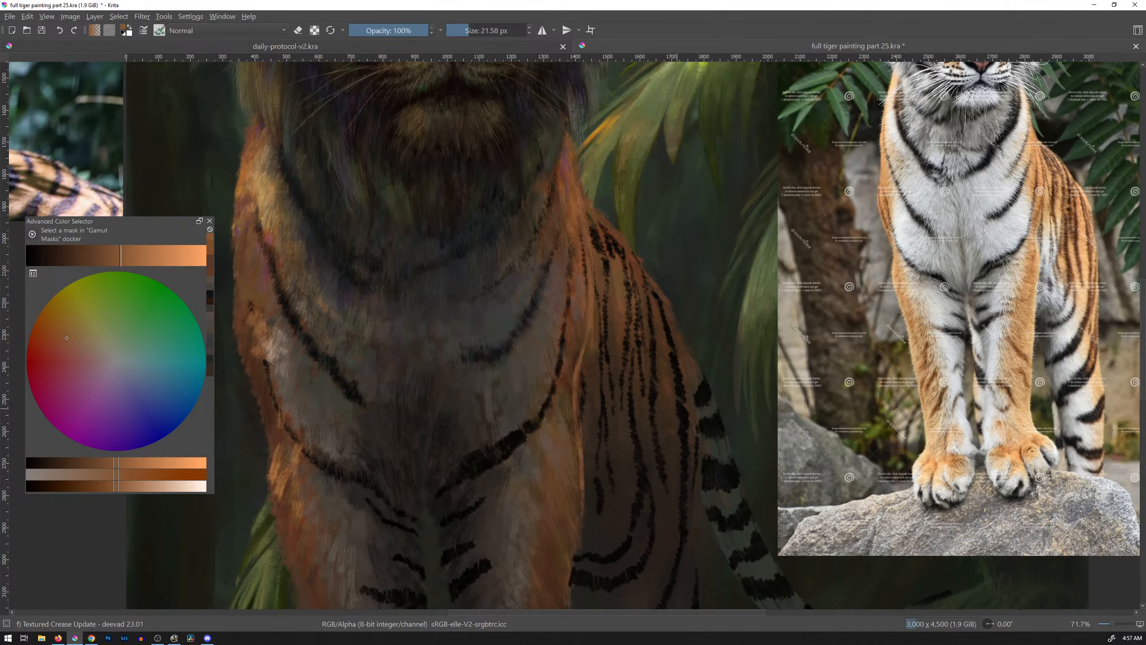
{"action": "mouse_move", "coordinate": [650, 359]}
{"action": "left_mouse_down"}
{"action": "mouse_move", "coordinate": [640, 403]}
{"action": "mouse_move", "coordinate": [659, 346]}
{"action": "left_mouse_up"}
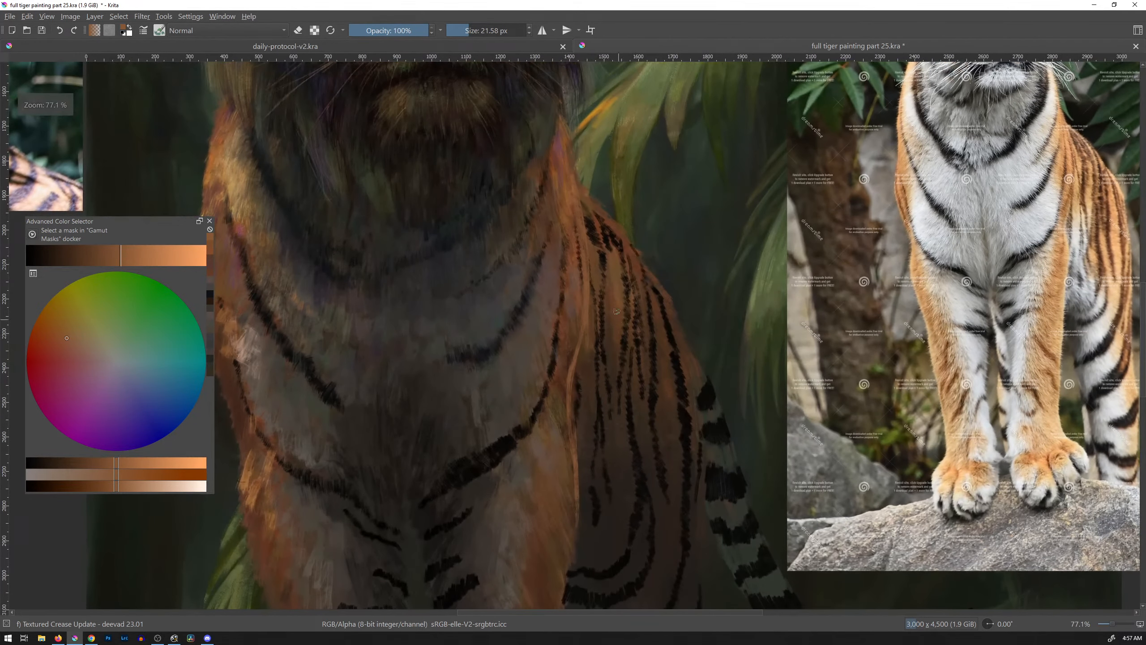
Undo the light orange strokes along the shoulder and front leg edge.
{"action": "key", "text": "ctrl+z"}
{"action": "key", "text": "ctrl+z"}
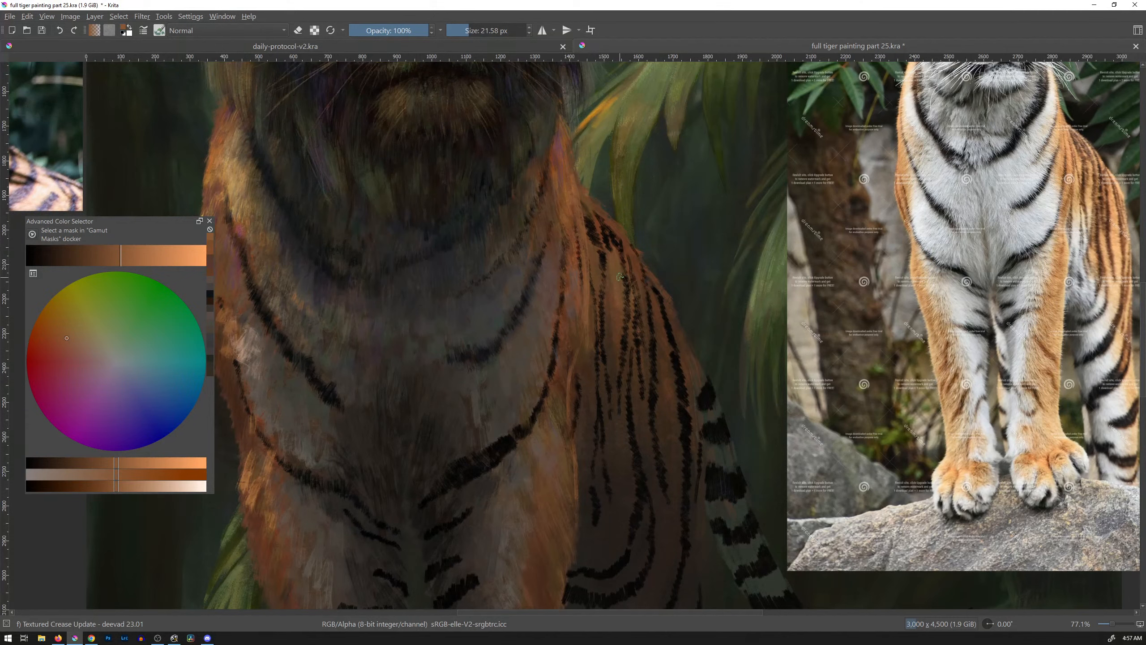
{"action": "key", "text": "ctrl+z"}
{"action": "key", "text": "ctrl+z"}
{"action": "key", "text": "ctrl+z"}
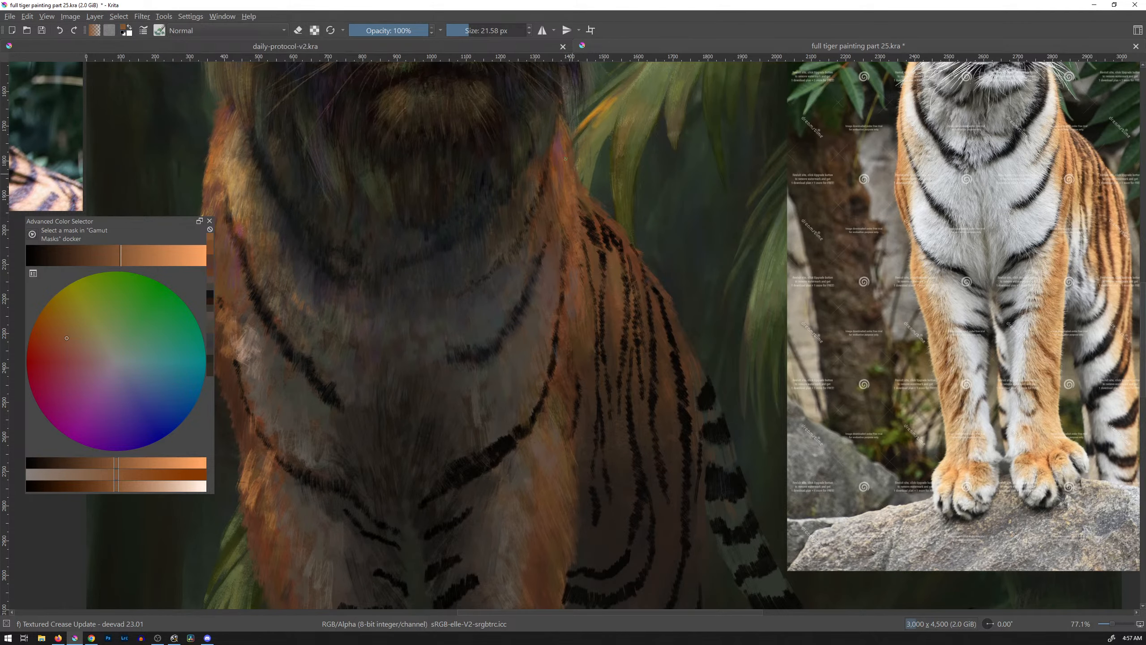
Erase along the outer contour of the neck and shoulder beside the hanging leaves, then return the brush to painting mode.
{"action": "key", "text": "e"}
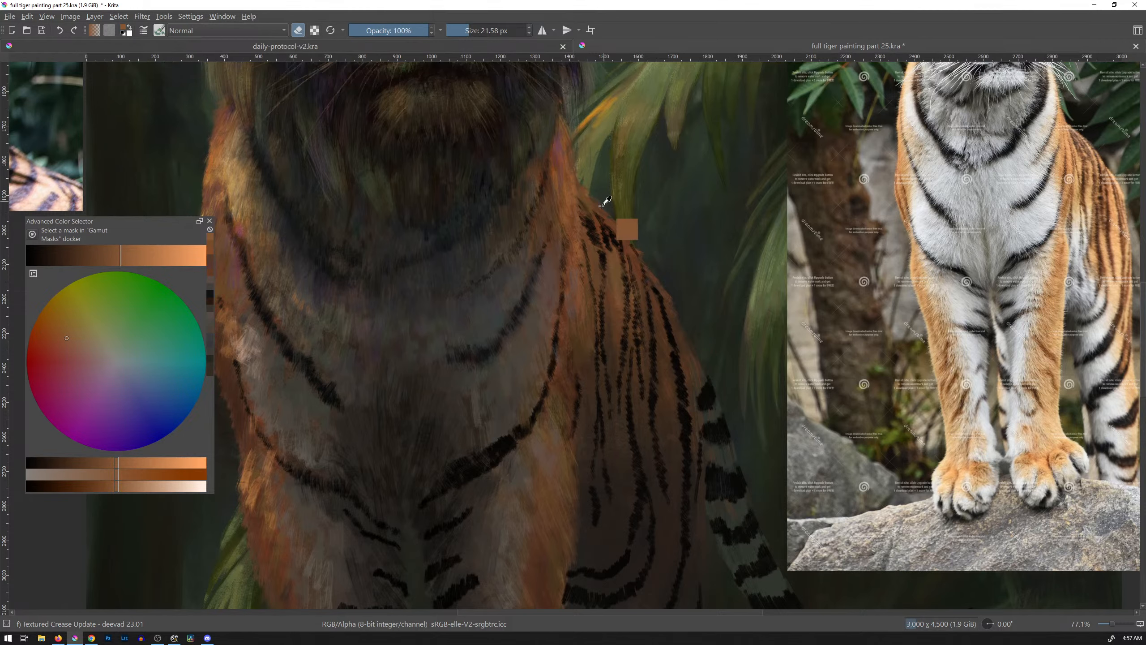
{"action": "scroll", "coordinate": [582, 185], "scroll_direction": "up", "scroll_amount": 5}
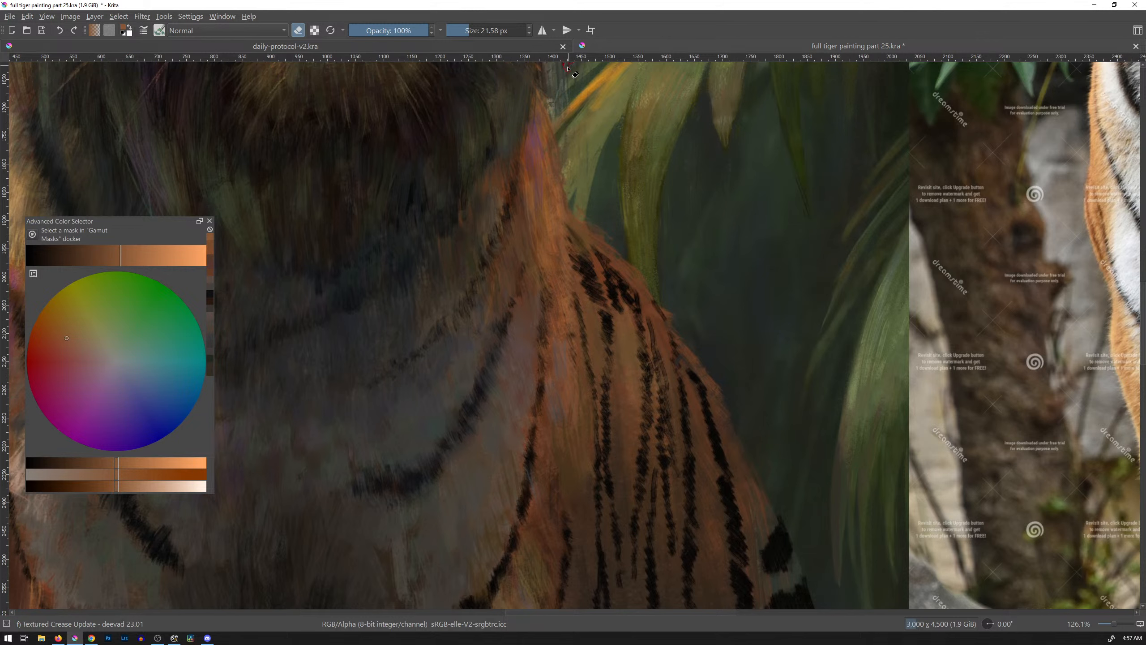
{"action": "left_click_drag", "start_coordinate": [556, 119], "coordinate": [551, 108]}
{"action": "left_click_drag", "start_coordinate": [563, 163], "coordinate": [569, 192]}
{"action": "key", "text": "e"}
Blend orange and brown tones sampled from nearby fur where the shoulder meets the top of the striped flank.
{"action": "left_click", "coordinate": [571, 216], "text": "ctrl"}
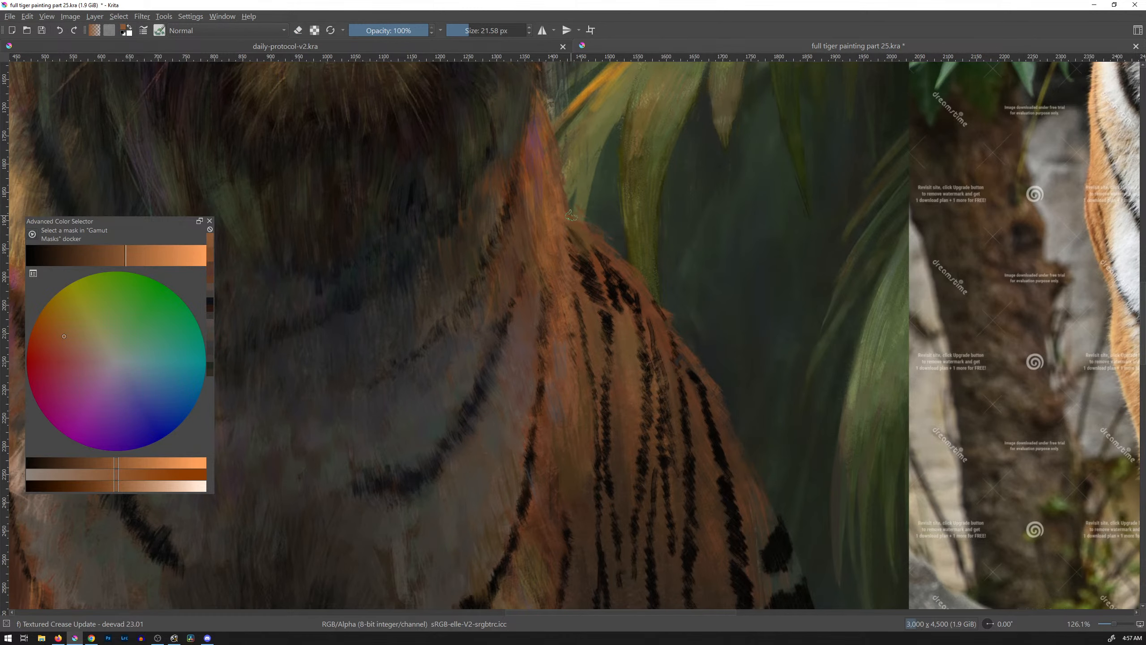
{"action": "left_click", "coordinate": [566, 241], "text": "ctrl"}
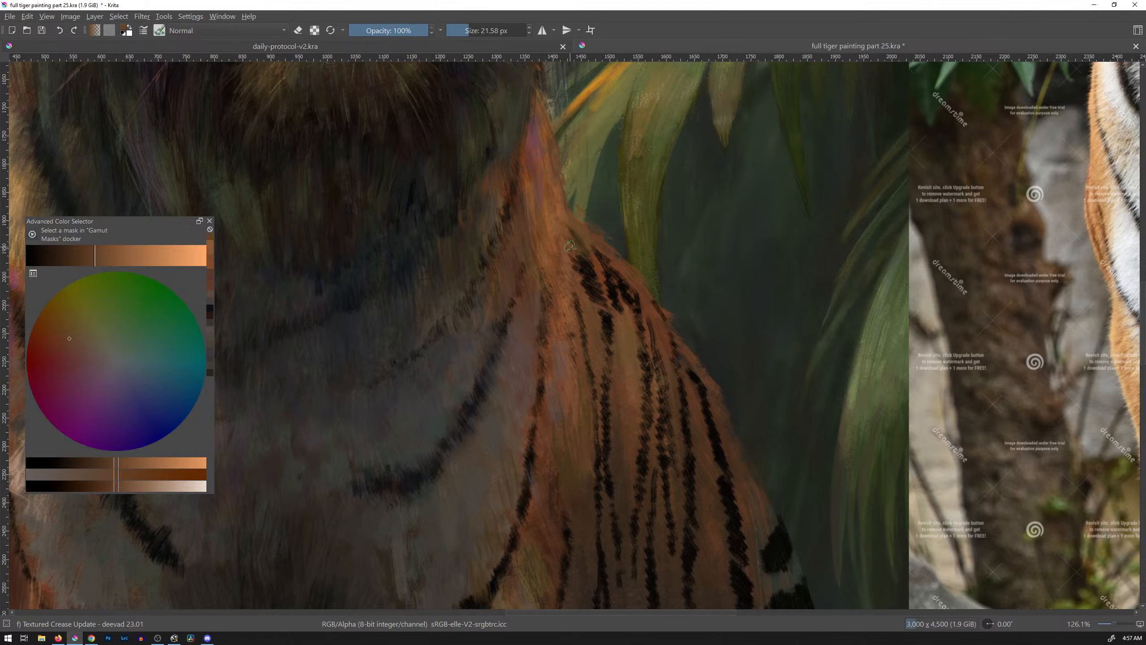
{"action": "left_click", "coordinate": [571, 243], "text": "ctrl"}
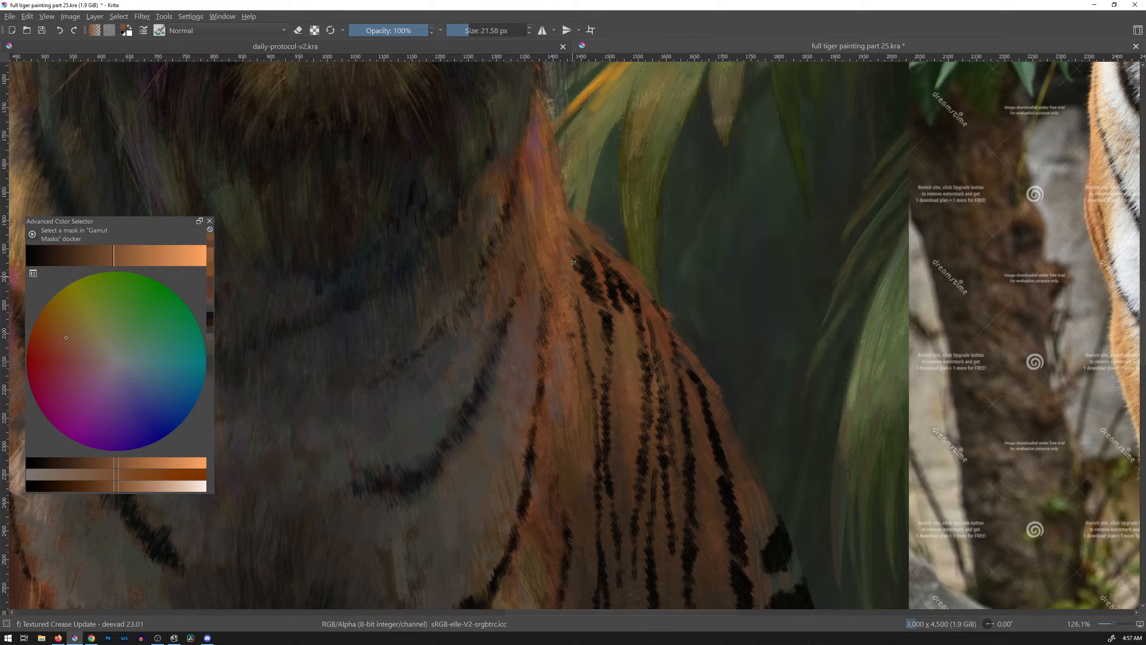
{"action": "left_click", "coordinate": [559, 262], "text": "ctrl"}
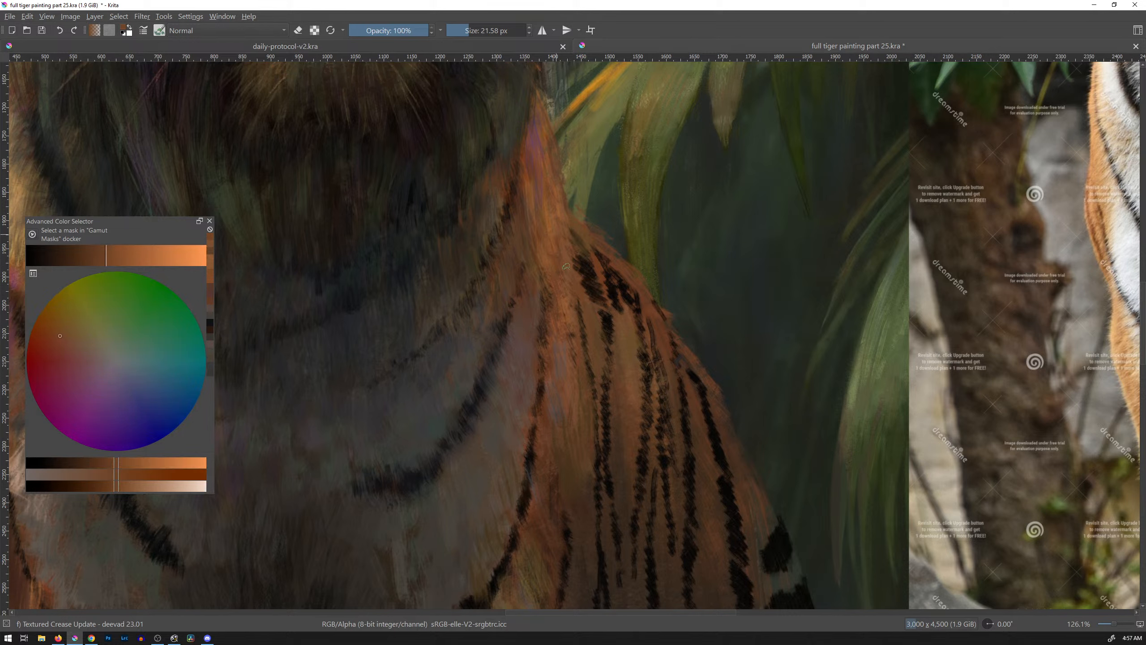
{"action": "left_click", "coordinate": [559, 233], "text": "ctrl"}
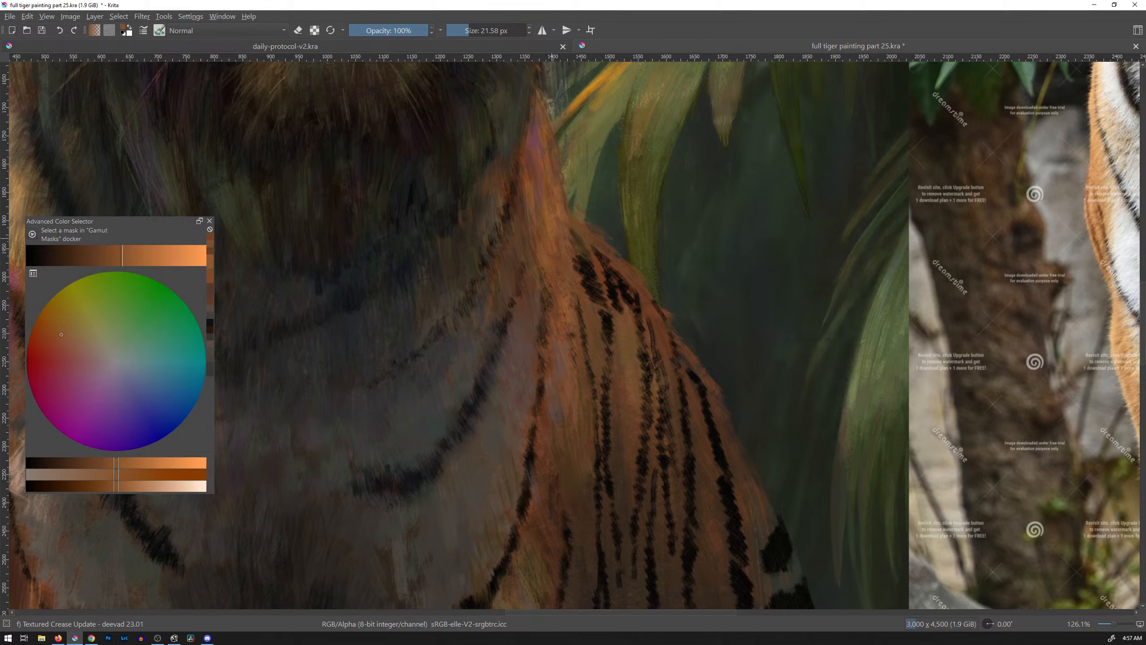
Sample the pink at the top of the shoulder and add pinkish strokes down through the orange fur beside the flank.
{"action": "left_click", "coordinate": [543, 140], "text": "ctrl"}
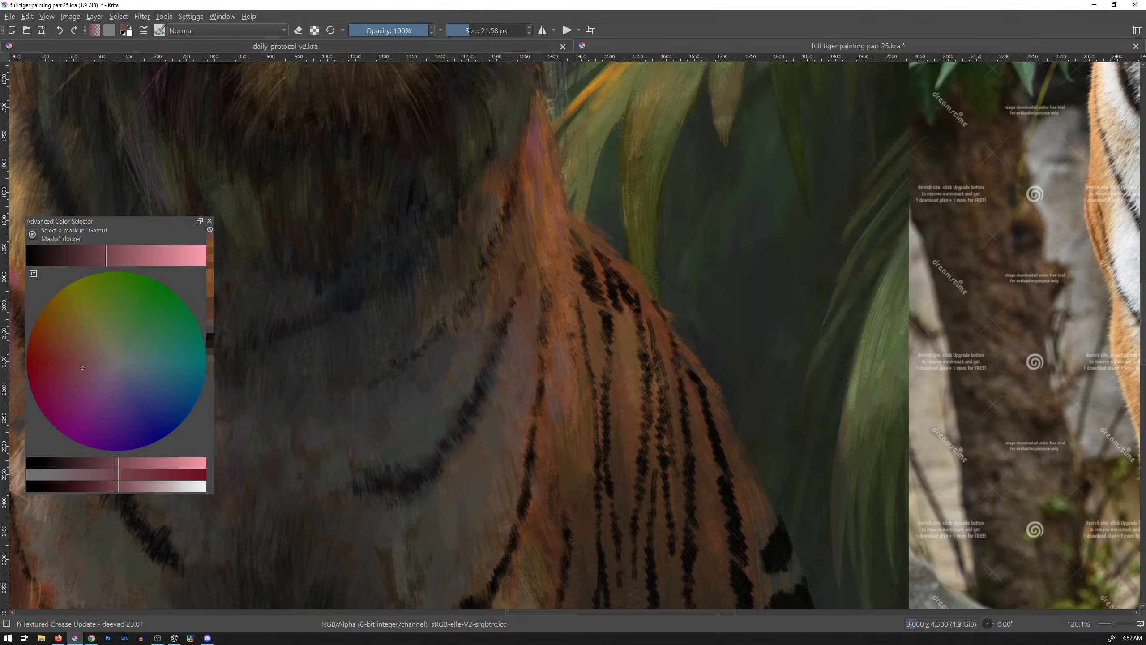
{"action": "left_click", "coordinate": [536, 140], "text": "ctrl"}
{"action": "left_click_drag", "start_coordinate": [557, 237], "coordinate": [560, 258]}
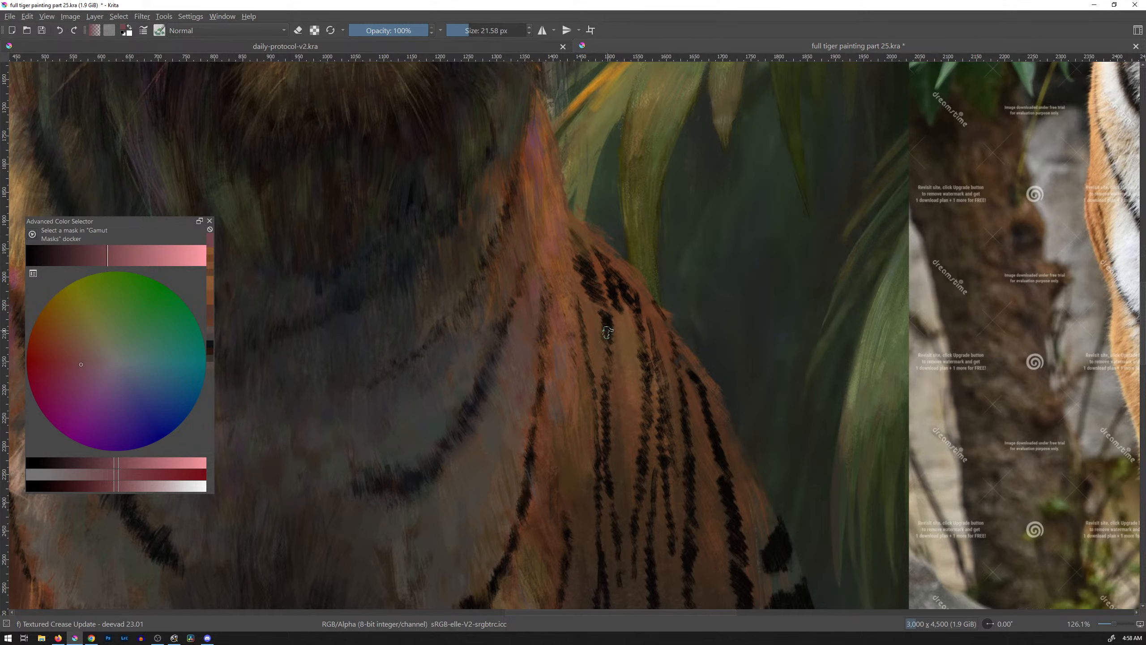
{"action": "left_click_drag", "start_coordinate": [607, 329], "coordinate": [624, 276]}
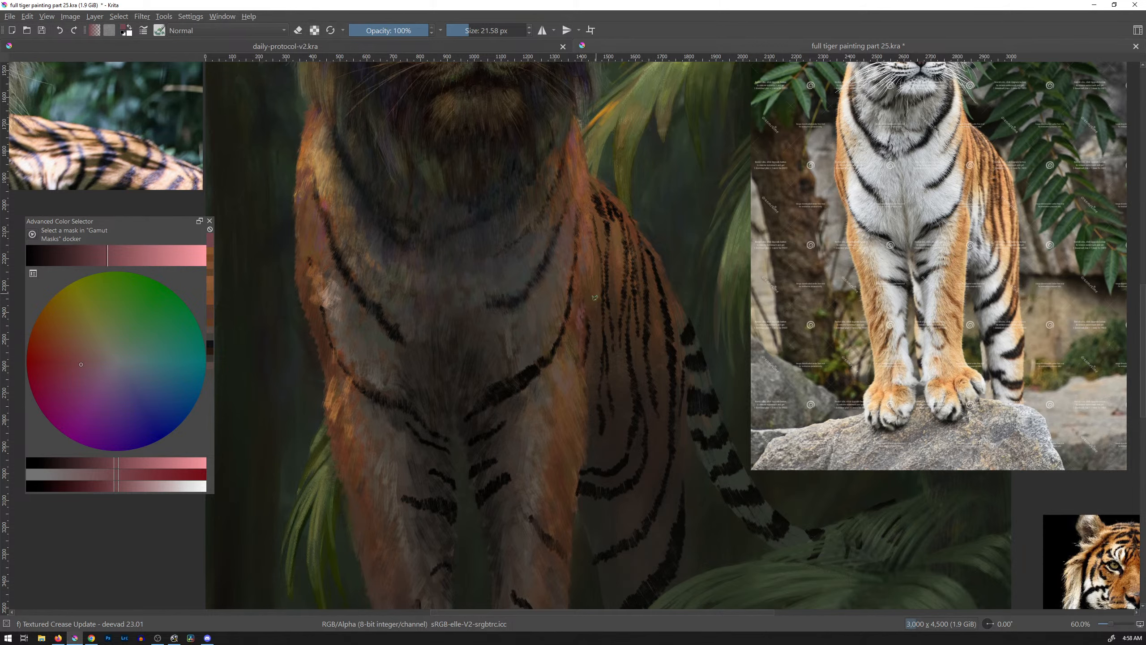
Soften the top of the pink patch beside the long chest stripe with orange-brown tones sampled from the surrounding fur.
{"action": "scroll", "coordinate": [594, 297], "scroll_direction": "up", "scroll_amount": 5}
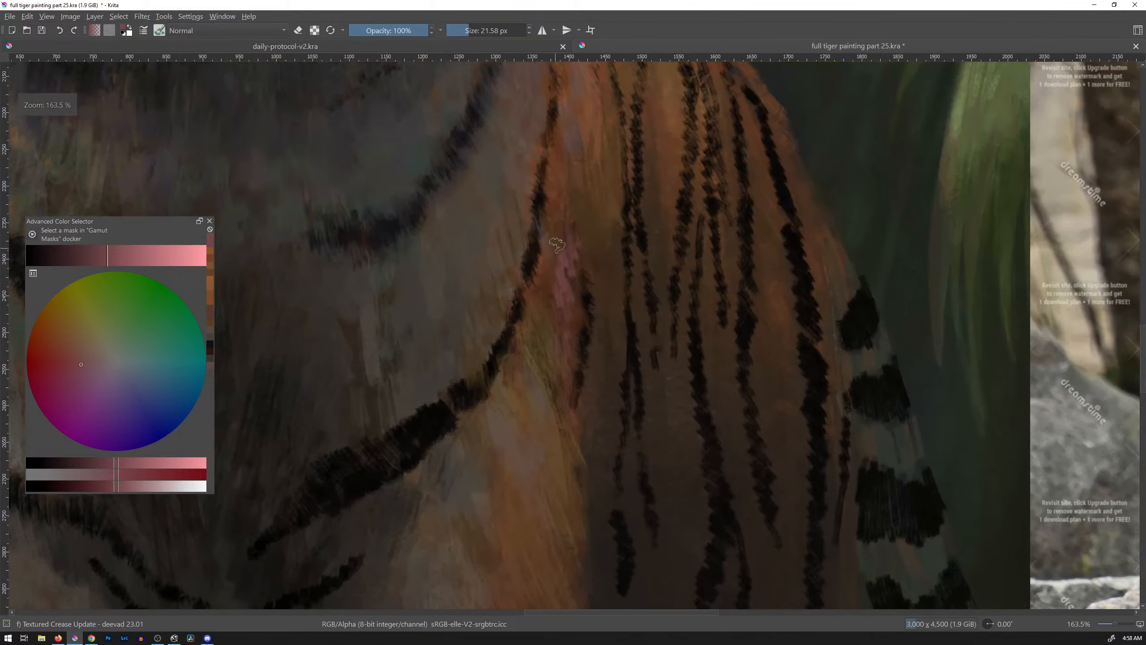
{"action": "left_click", "coordinate": [569, 210], "text": "ctrl"}
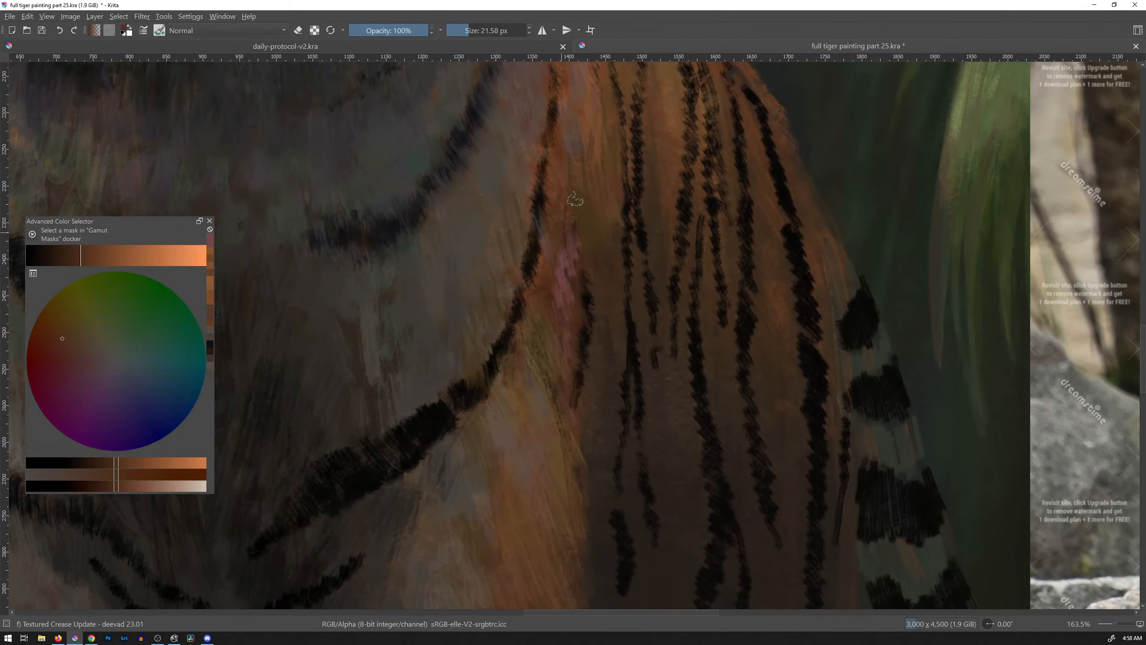
{"action": "left_click", "coordinate": [558, 194], "text": "ctrl"}
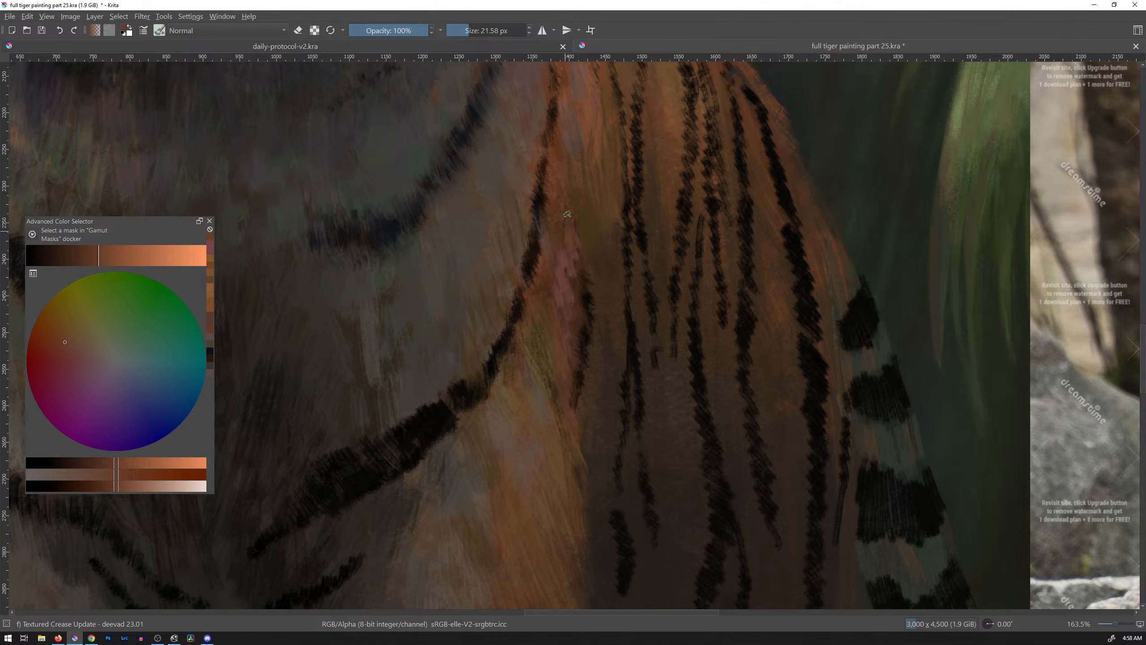
{"action": "left_click_drag", "start_coordinate": [622, 184], "coordinate": [604, 262]}
{"action": "left_click_drag", "start_coordinate": [645, 203], "coordinate": [623, 345]}
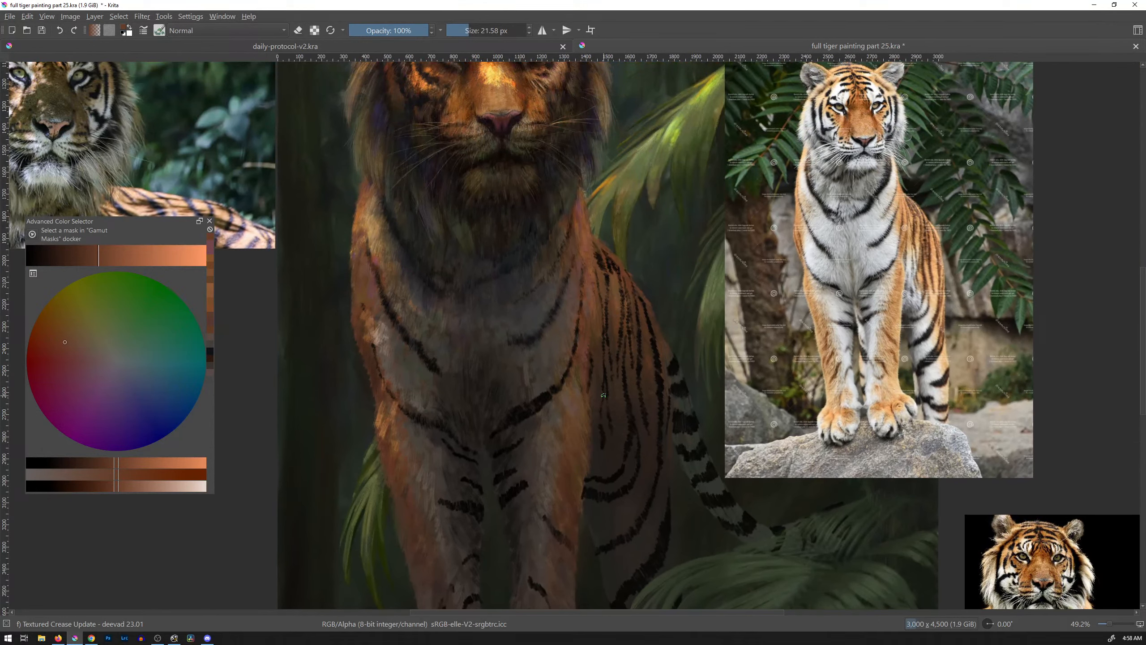
Work sampled pinkish and orange-brown fur tones into the shoulder edge and the upper end of the chest stripe at about 32 px brush size.
{"action": "left_click", "coordinate": [580, 225], "text": "ctrl"}
{"action": "left_click_drag", "start_coordinate": [579, 238], "coordinate": [580, 242]}
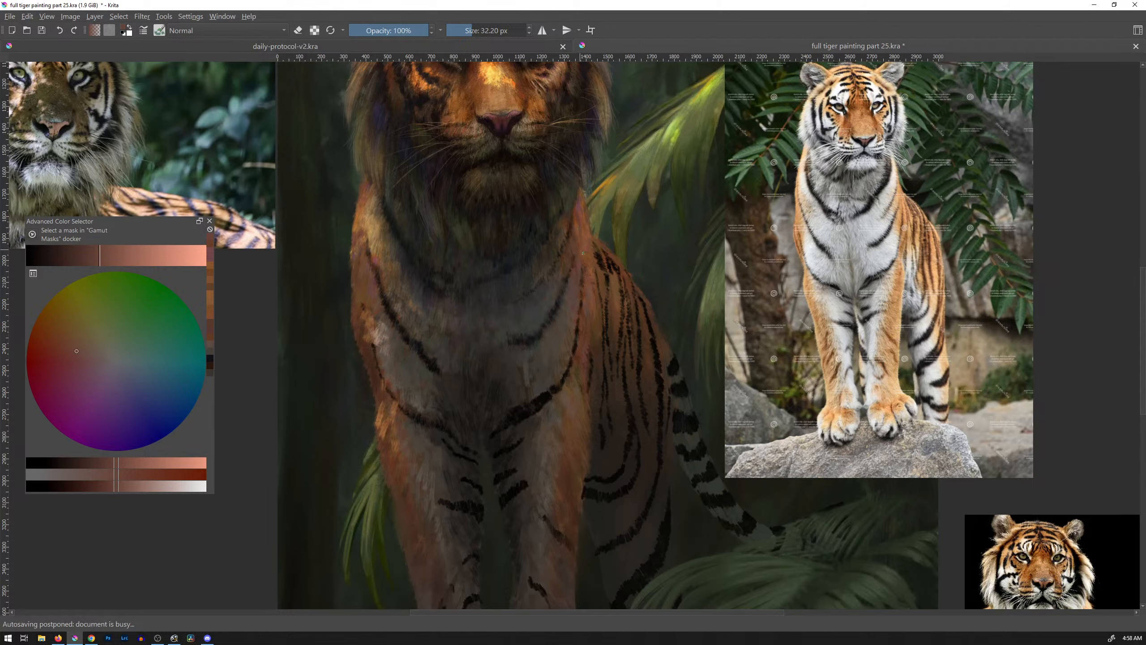
{"action": "left_click", "coordinate": [583, 257], "text": "ctrl"}
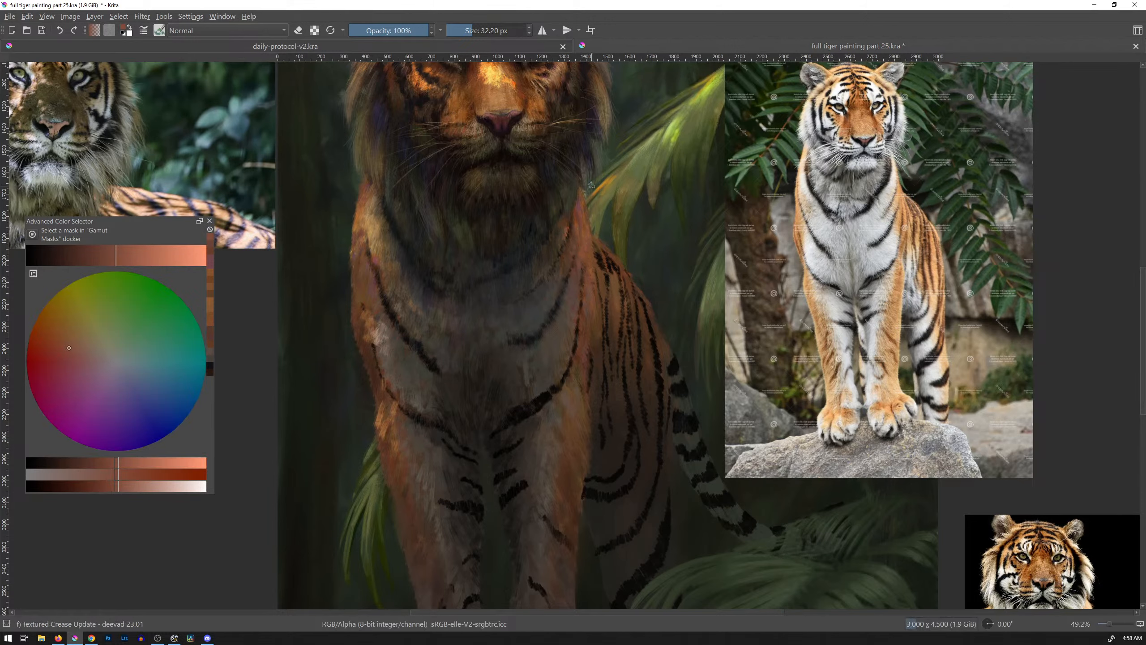
{"action": "scroll", "coordinate": [573, 220], "scroll_direction": "up", "scroll_amount": 5}
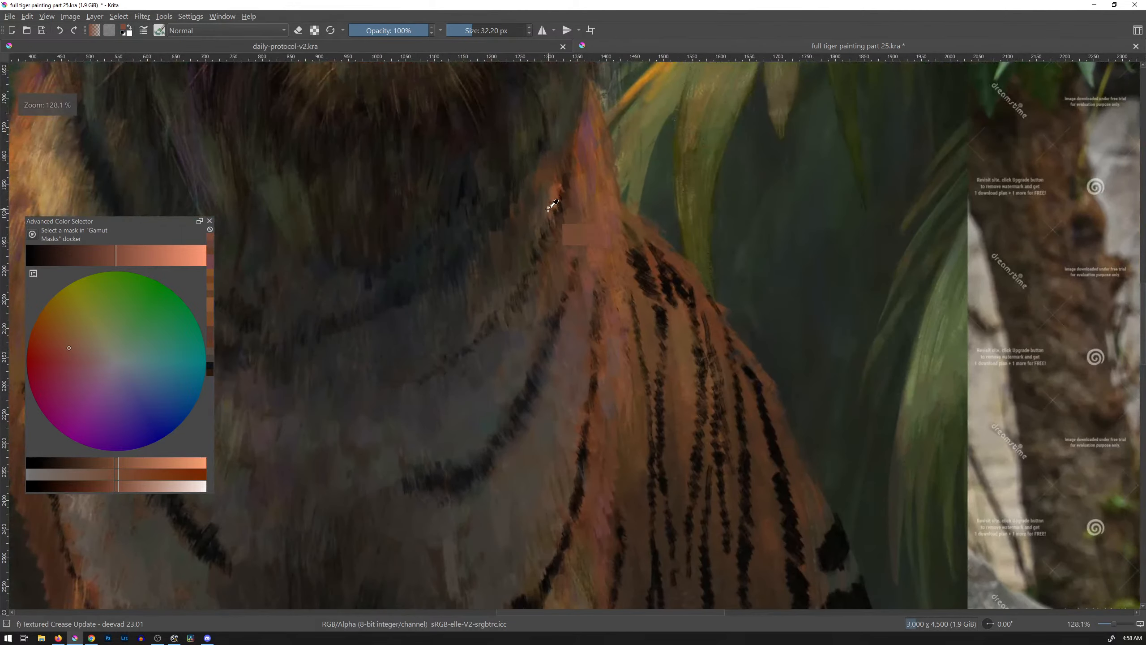
{"action": "left_click", "coordinate": [559, 194], "text": "ctrl"}
{"action": "left_click", "coordinate": [554, 193], "text": "ctrl"}
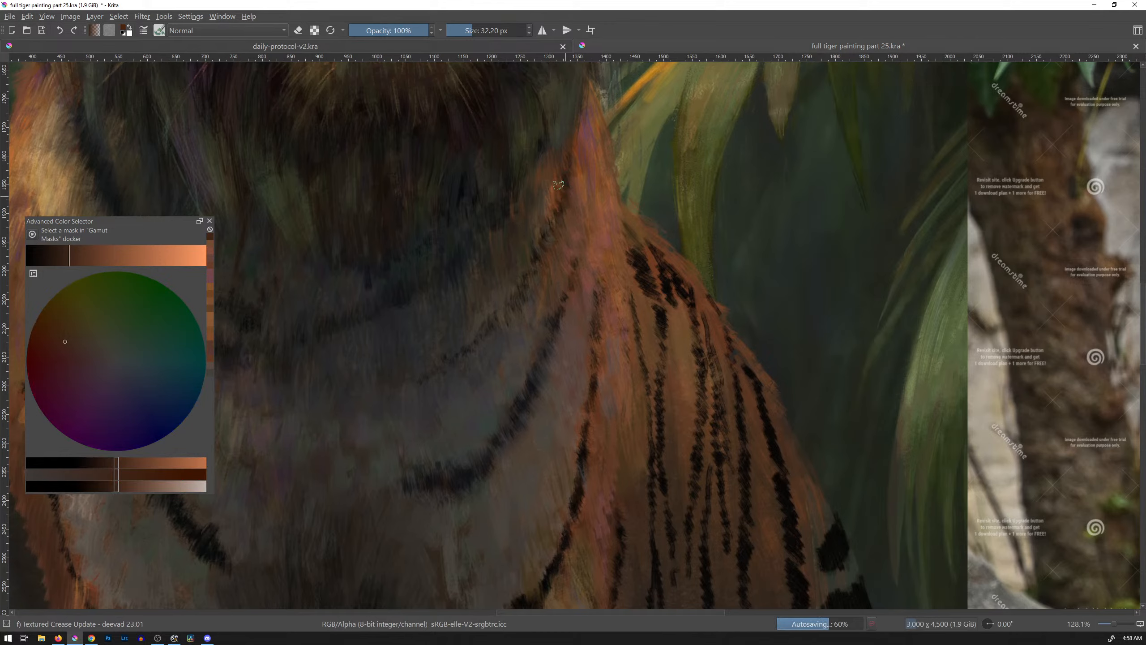
Sample orange and darker brown from the shoulder fur and blend them where the shoulder meets the striped flank.
{"action": "scroll", "coordinate": [604, 232], "scroll_direction": "down", "scroll_amount": 5}
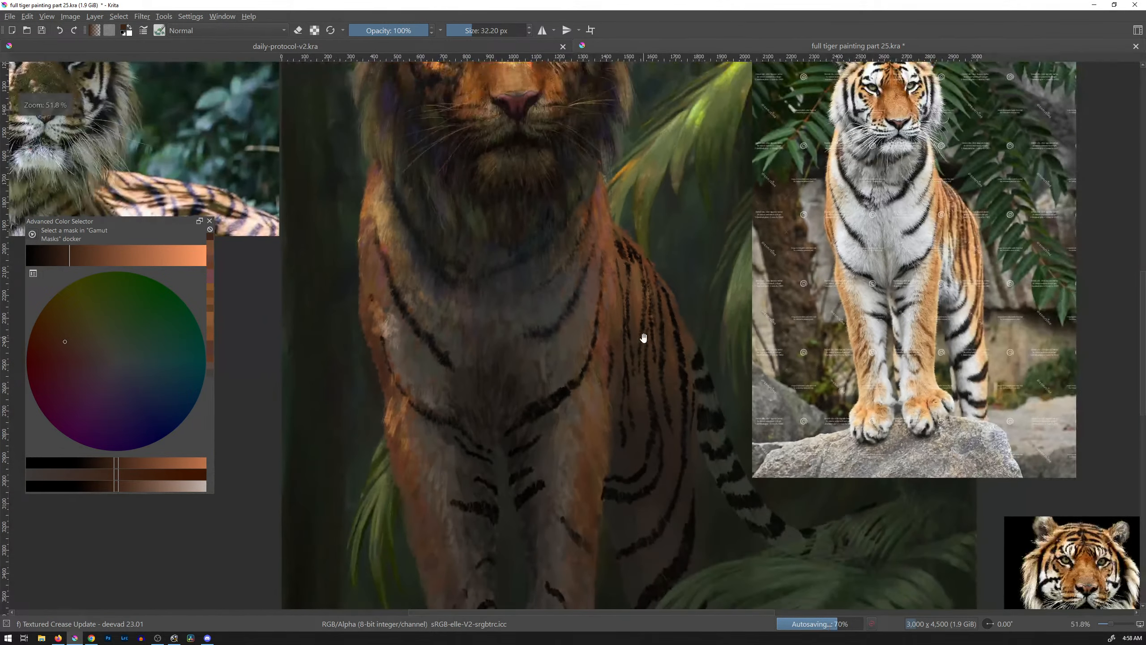
{"action": "left_click", "coordinate": [600, 254], "text": "ctrl"}
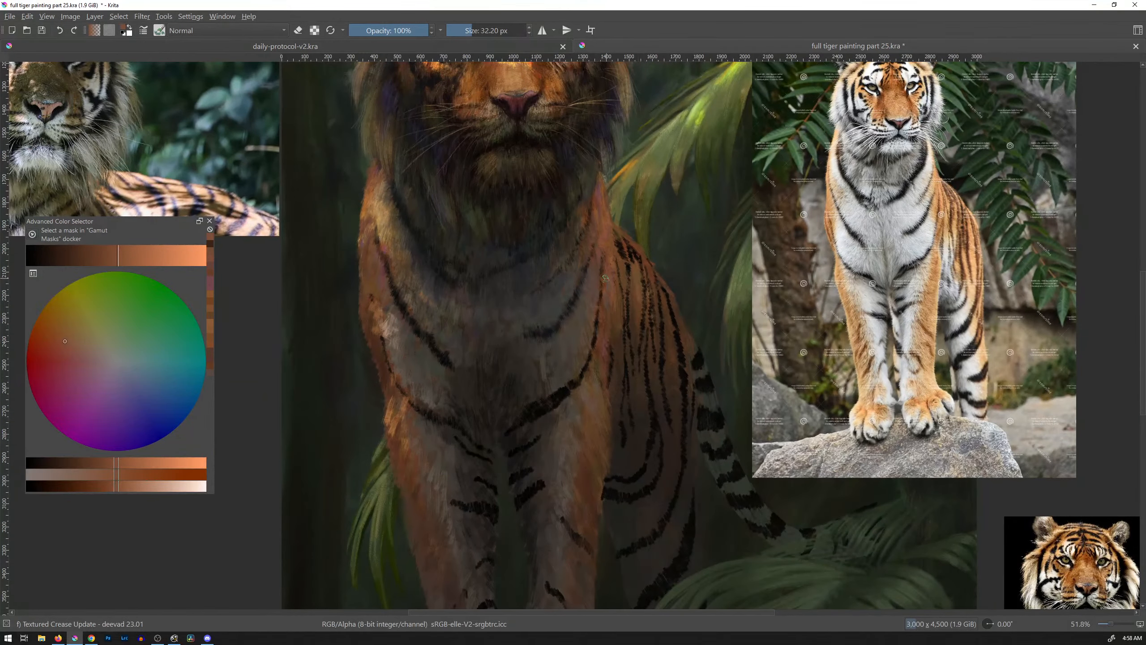
{"action": "left_click", "coordinate": [604, 267], "text": "ctrl"}
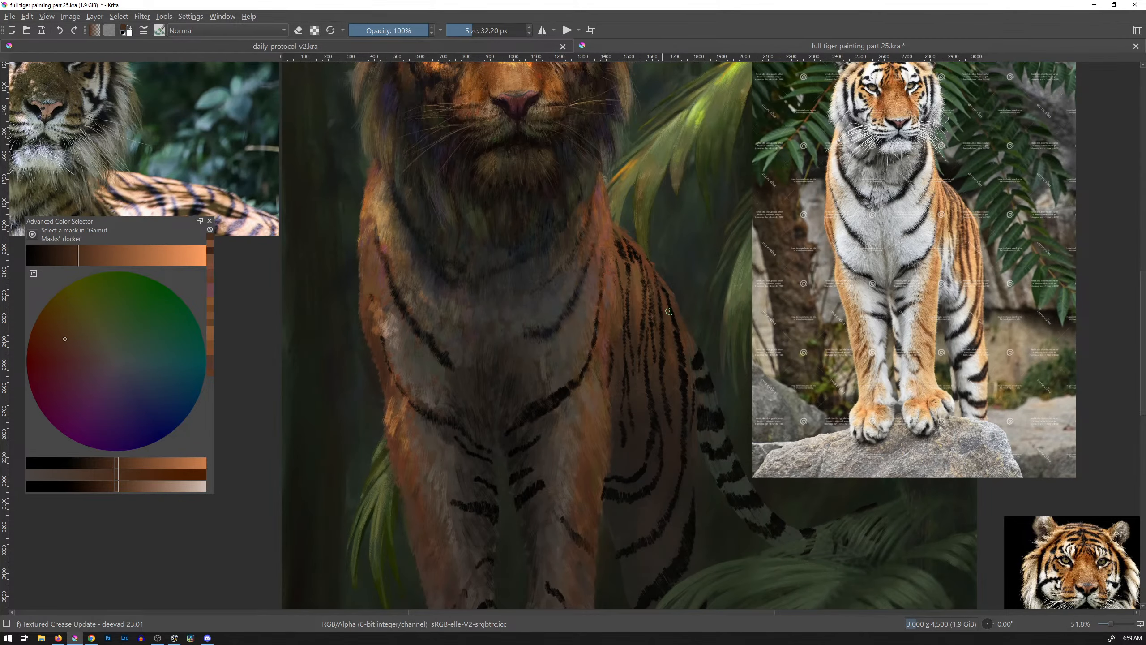
{"action": "left_click_drag", "start_coordinate": [660, 260], "coordinate": [653, 298]}
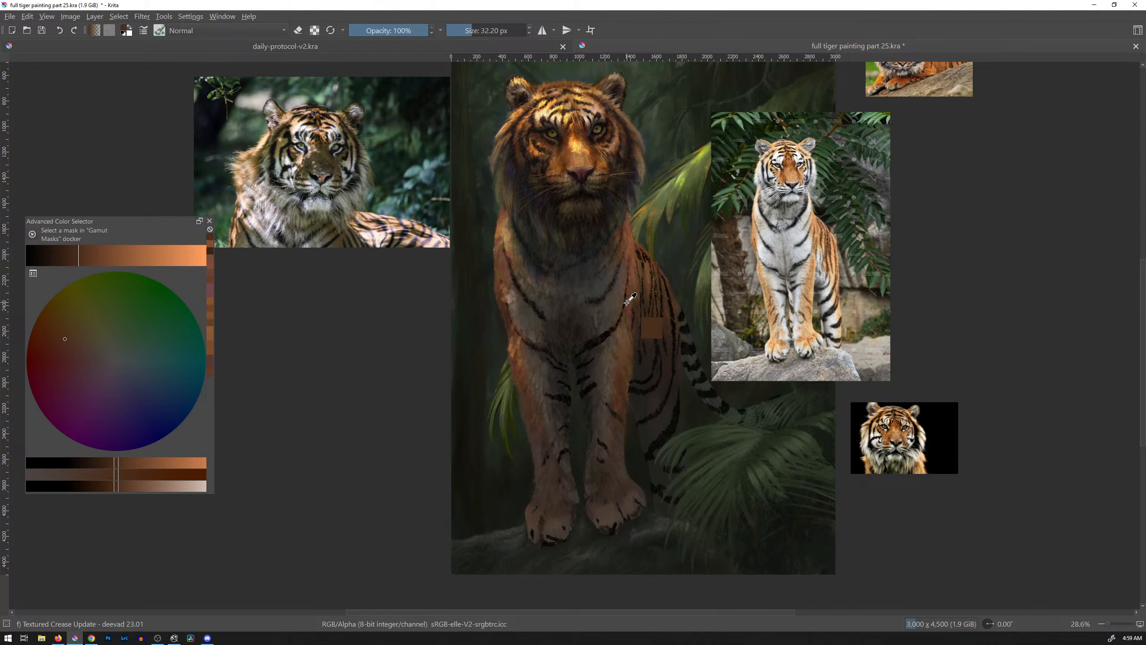
{"action": "mouse_move", "coordinate": [629, 298]}
{"action": "left_mouse_down"}
{"action": "mouse_move", "coordinate": [652, 246]}
{"action": "mouse_move", "coordinate": [641, 300]}
{"action": "left_mouse_up"}
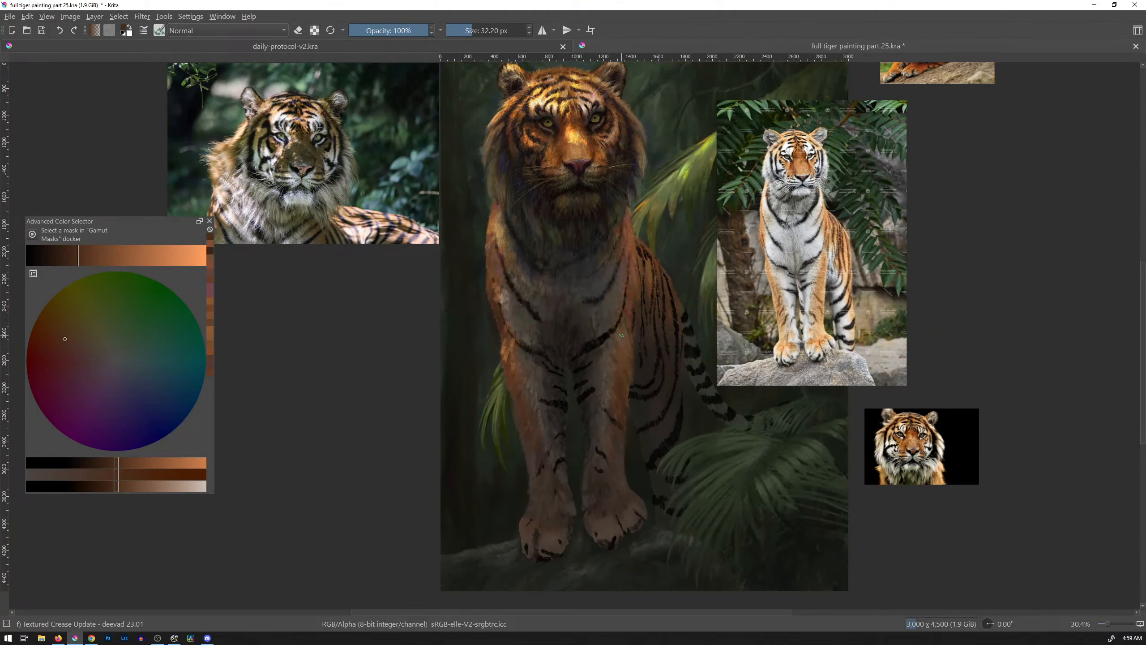
Sample the golden tan on the opposite shoulder, darken it, and brush it around the upper end of the long stripe there.
{"action": "right_click", "coordinate": [502, 261]}
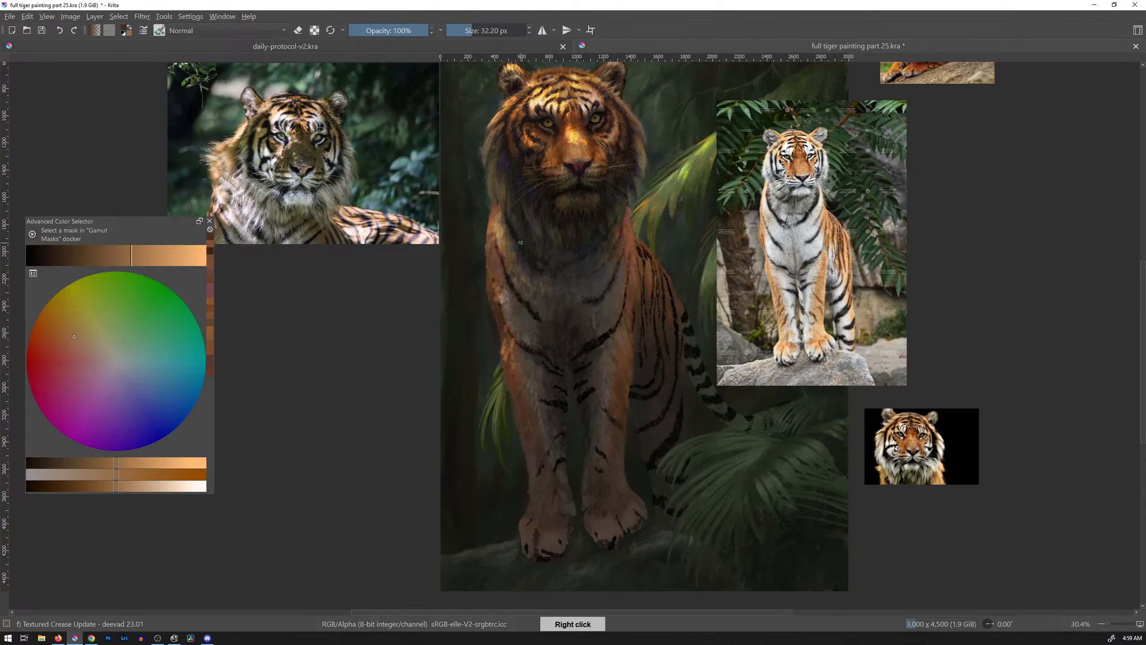
{"action": "left_click", "coordinate": [499, 240], "text": "ctrl"}
{"action": "left_click_drag", "start_coordinate": [504, 270], "coordinate": [550, 169]}
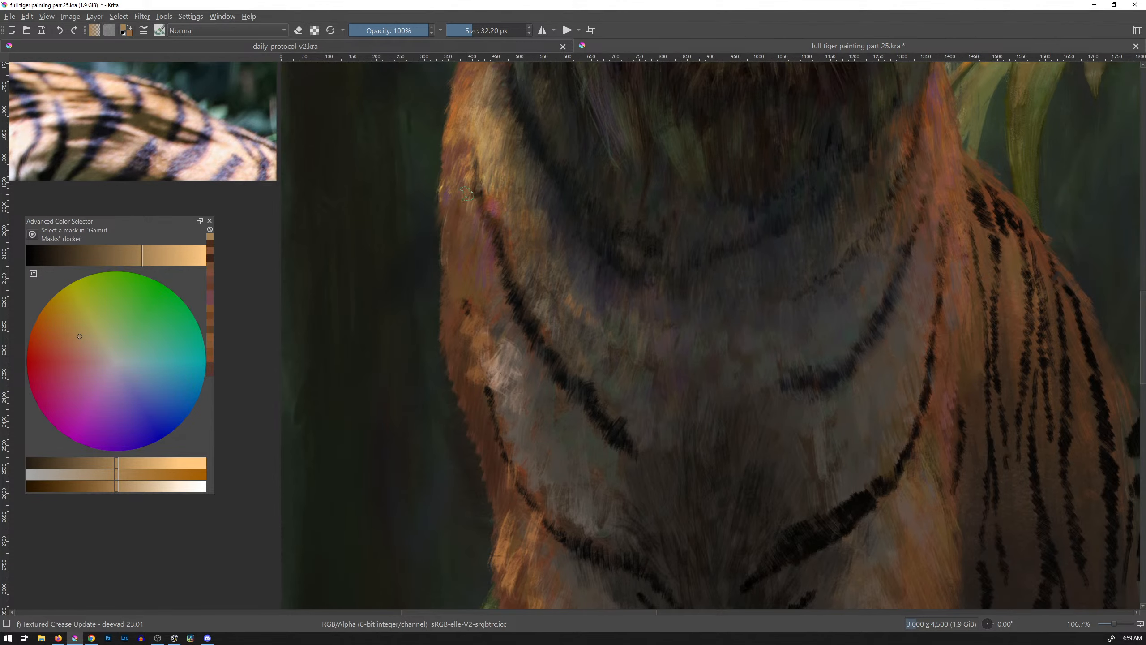
{"action": "mouse_move", "coordinate": [584, 225]}
{"action": "left_mouse_down"}
{"action": "mouse_move", "coordinate": [558, 264]}
{"action": "mouse_move", "coordinate": [553, 305]}
{"action": "left_mouse_up"}
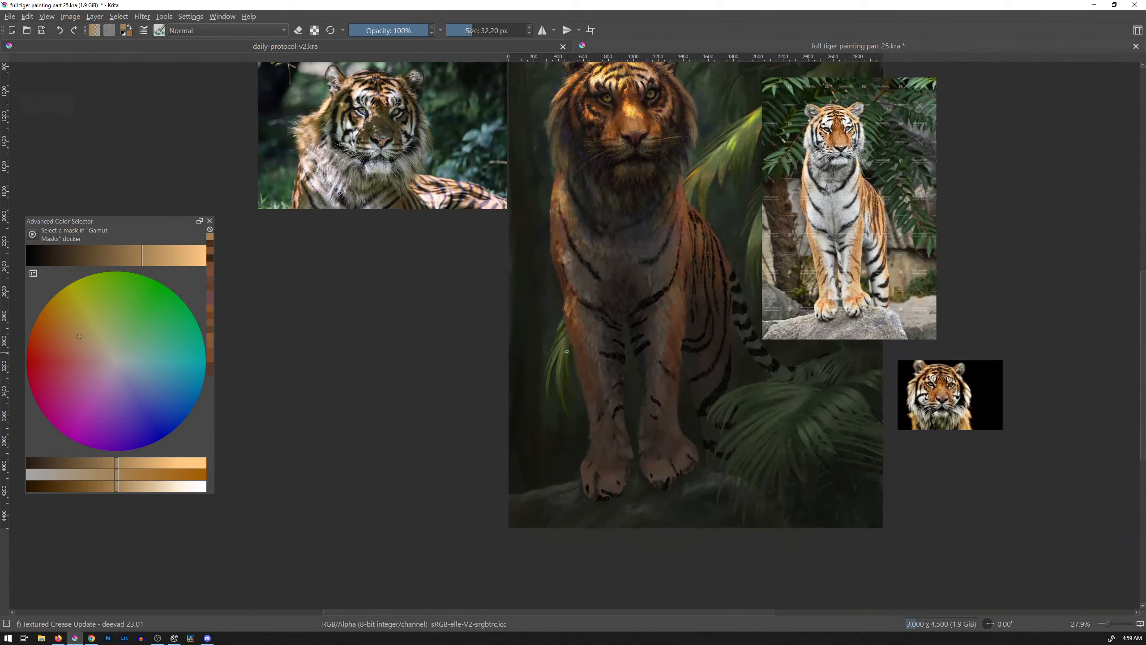
{"action": "mouse_move", "coordinate": [568, 352]}
{"action": "left_mouse_down"}
{"action": "mouse_move", "coordinate": [570, 242]}
{"action": "mouse_move", "coordinate": [586, 193]}
{"action": "mouse_move", "coordinate": [594, 320]}
{"action": "mouse_move", "coordinate": [585, 265]}
{"action": "left_mouse_up"}
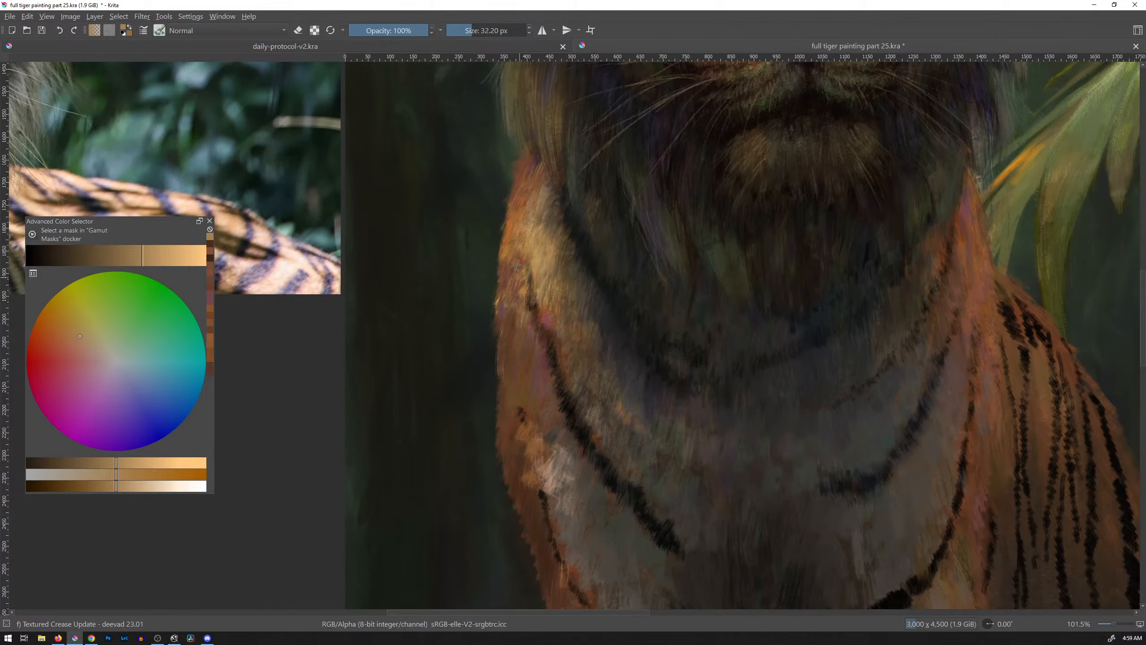
{"action": "left_click_drag", "start_coordinate": [138, 256], "coordinate": [109, 256]}
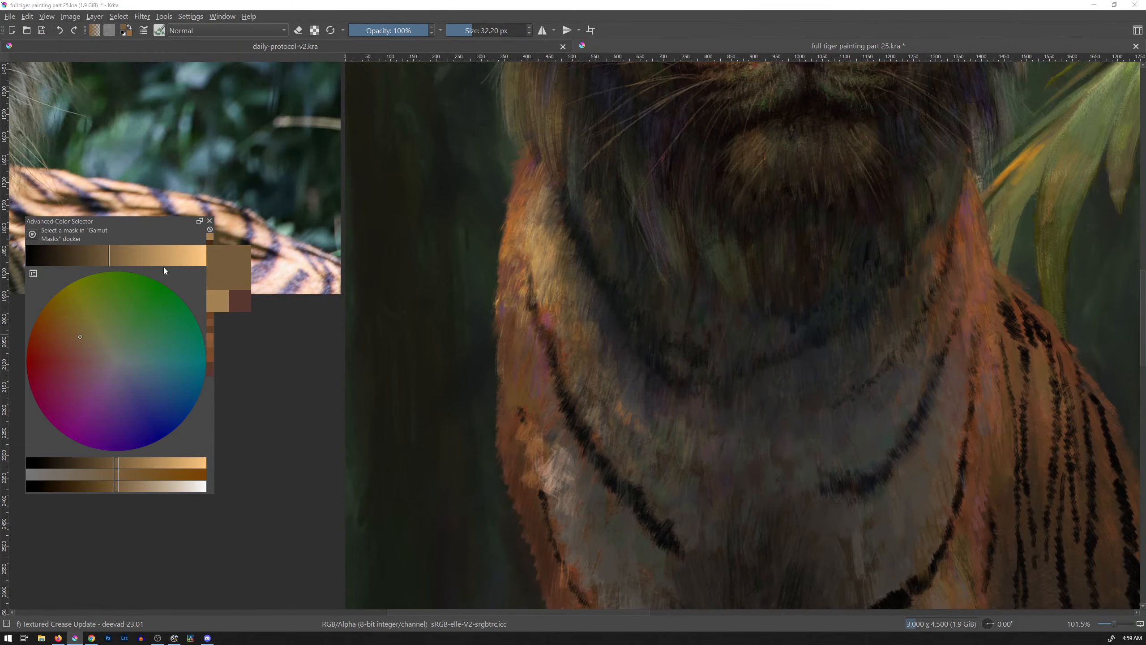
{"action": "left_click_drag", "start_coordinate": [526, 264], "coordinate": [528, 263]}
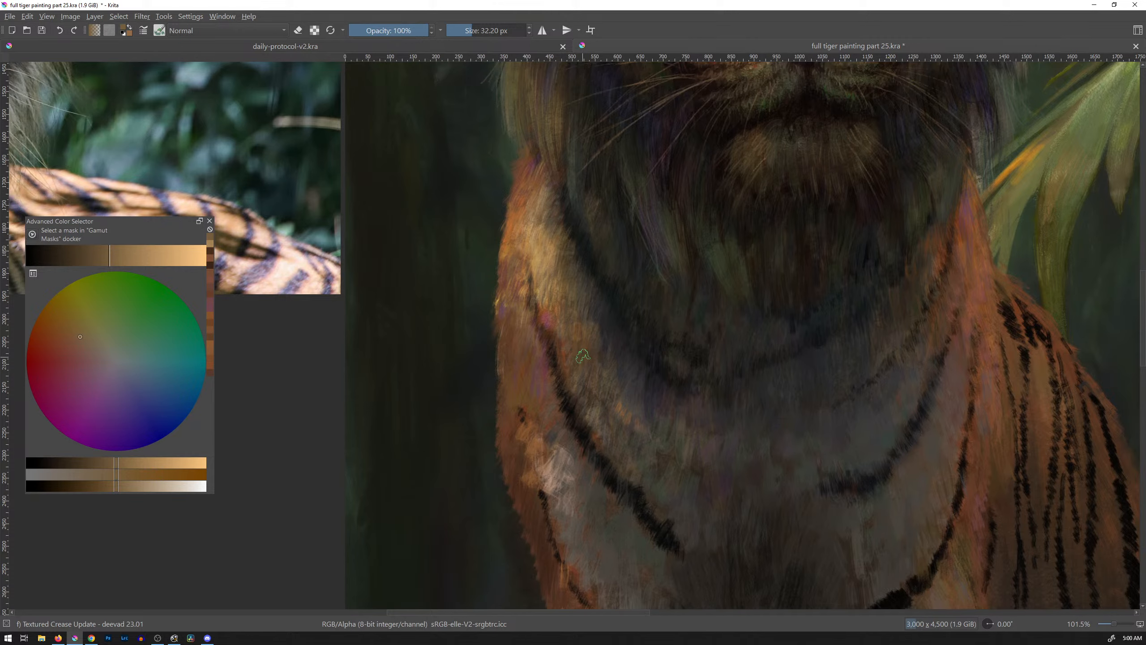
Examine the shoulder and flank stripes on the standing tiger reference photo and compare them with the painting.
{"action": "left_click_drag", "start_coordinate": [833, 269], "coordinate": [507, 356]}
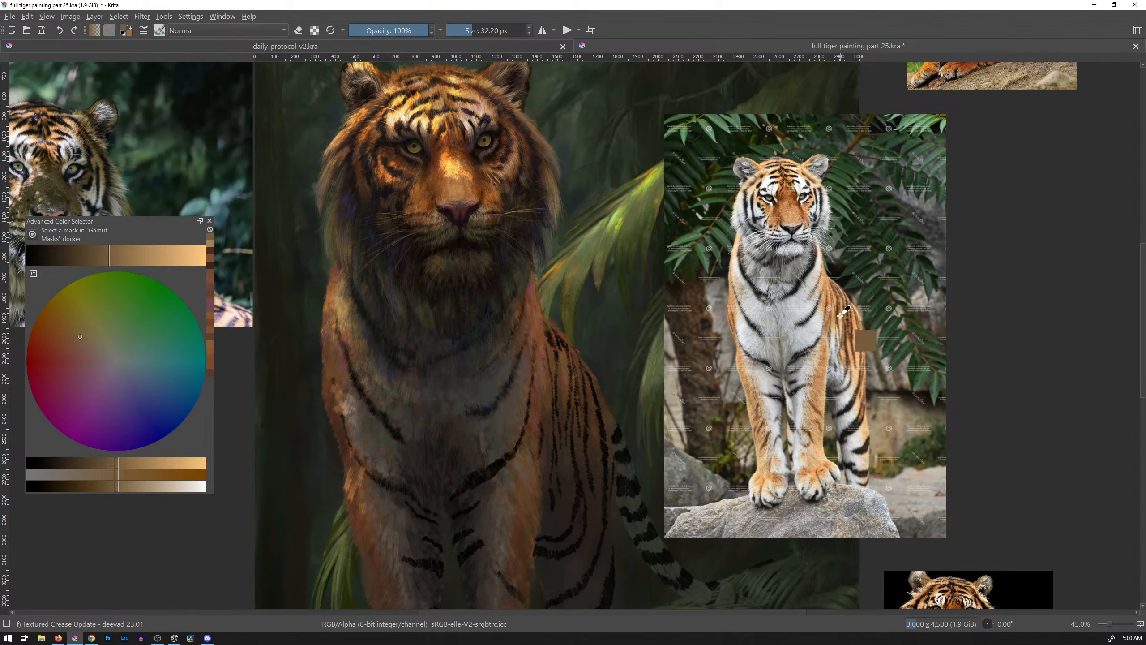
{"action": "mouse_move", "coordinate": [842, 316]}
{"action": "left_mouse_down"}
{"action": "mouse_move", "coordinate": [863, 248]}
{"action": "mouse_move", "coordinate": [854, 230]}
{"action": "left_mouse_up"}
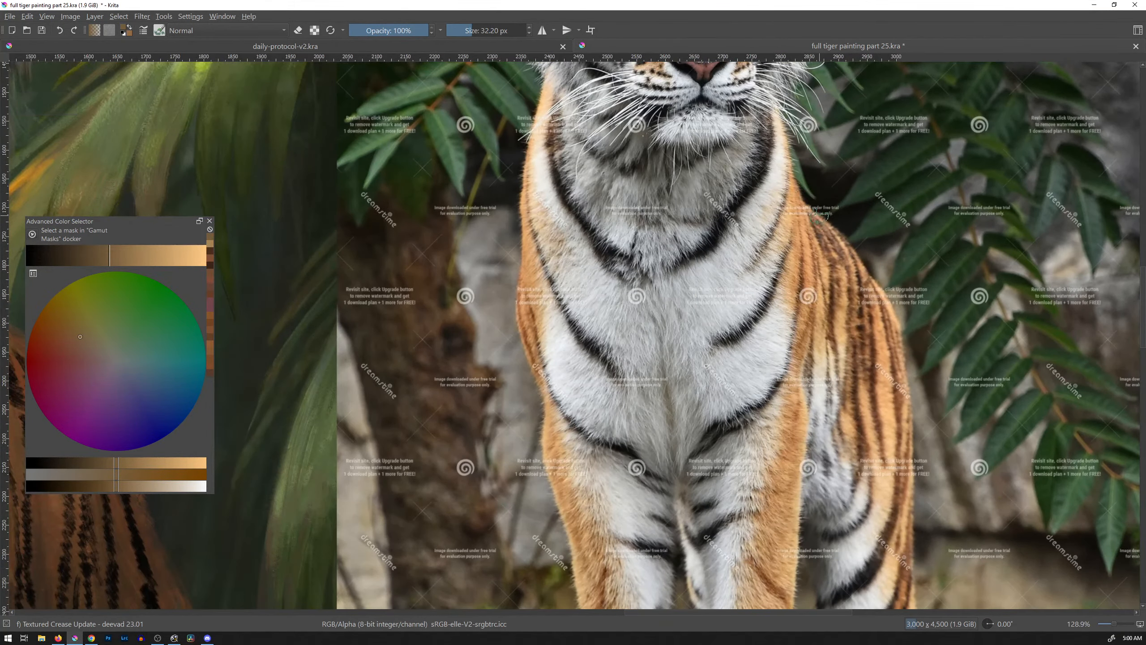
{"action": "key", "text": "t"}
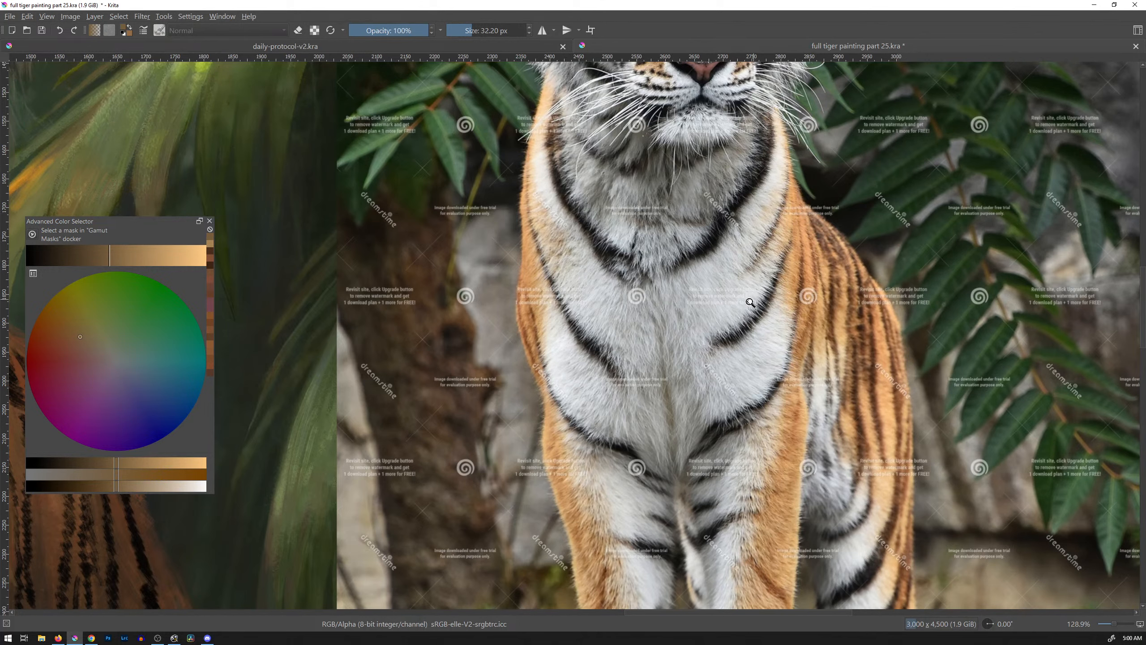
{"action": "scroll", "coordinate": [753, 301], "scroll_direction": "up", "scroll_amount": 1}
{"action": "scroll", "coordinate": [761, 288], "scroll_direction": "down", "scroll_amount": 5}
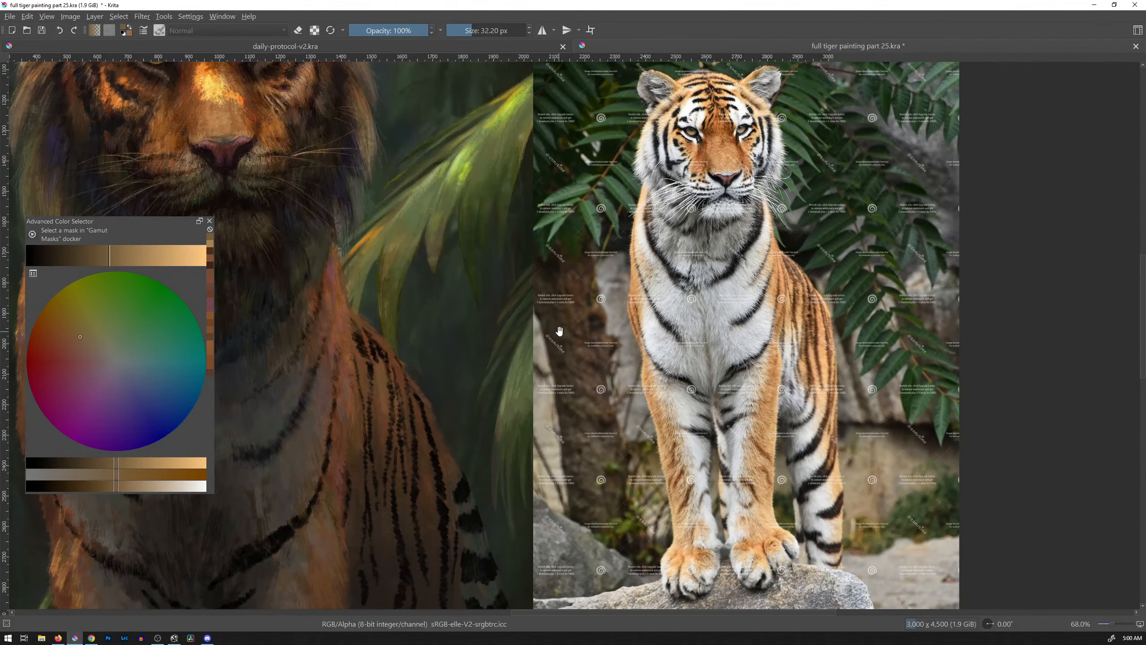
{"action": "left_click_drag", "start_coordinate": [575, 326], "coordinate": [836, 294]}
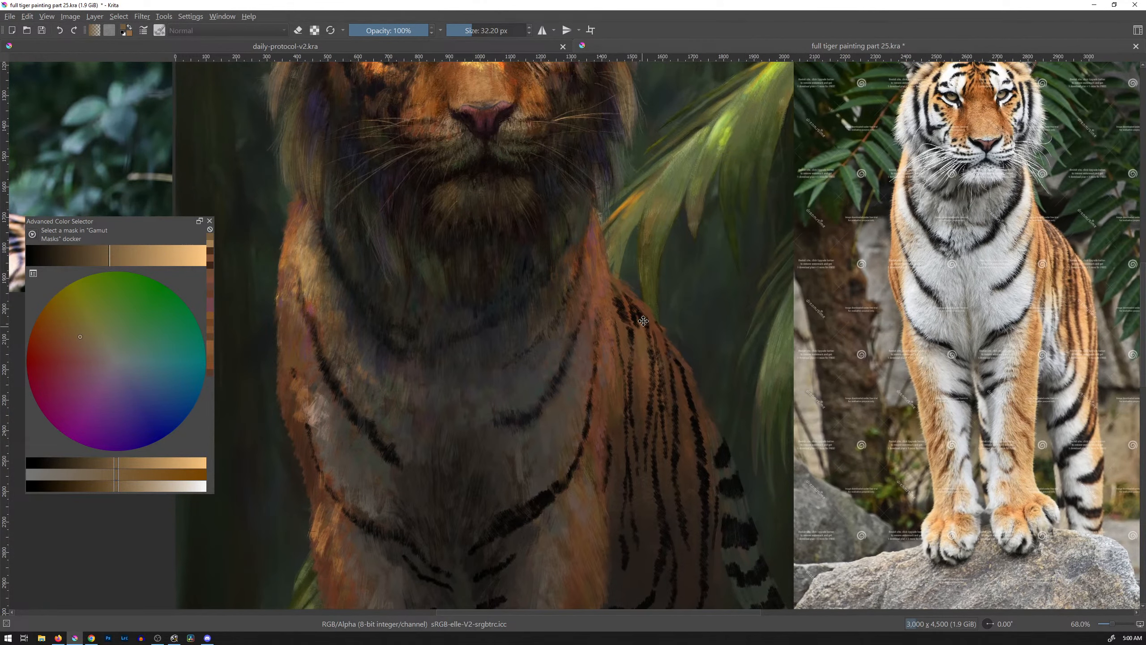
Sample the dark stripe colour, lighten it to a dark brown, and add strokes between the stripes at the top of the flank.
{"action": "scroll", "coordinate": [654, 329], "scroll_direction": "up", "scroll_amount": 5}
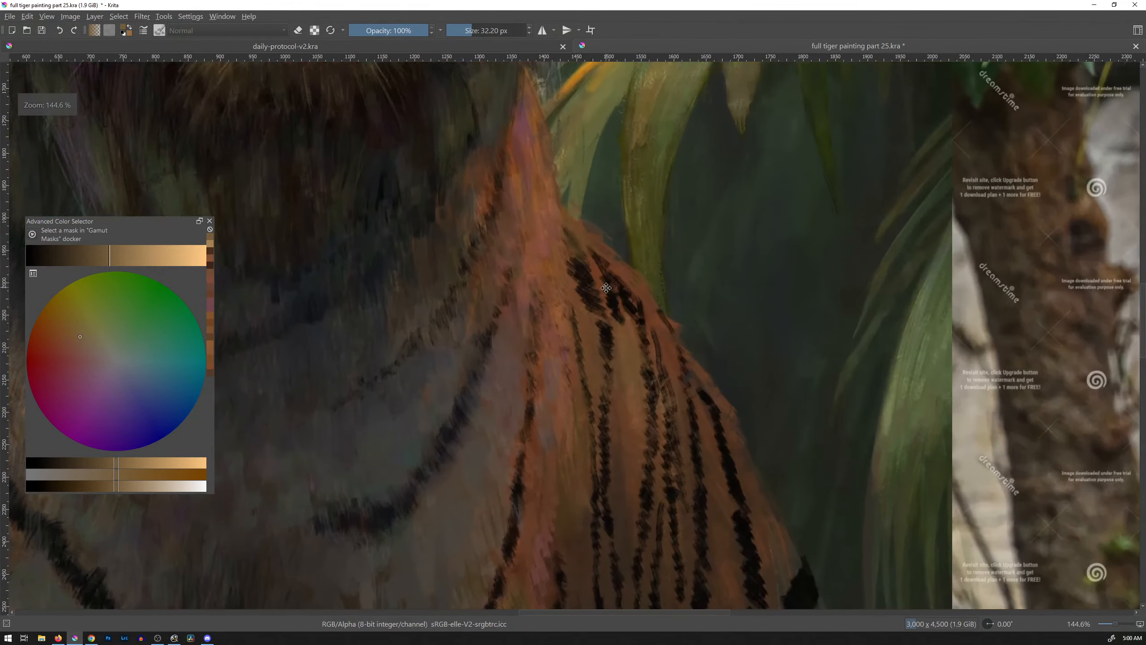
{"action": "key", "text": "b"}
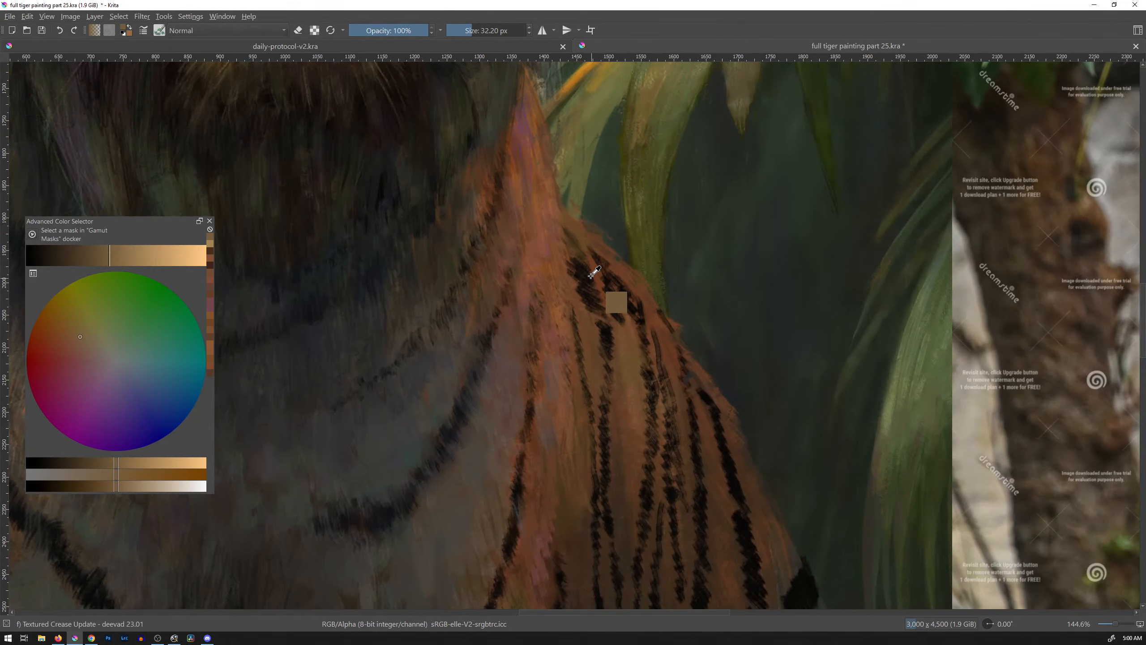
{"action": "left_click", "coordinate": [617, 303], "text": "ctrl"}
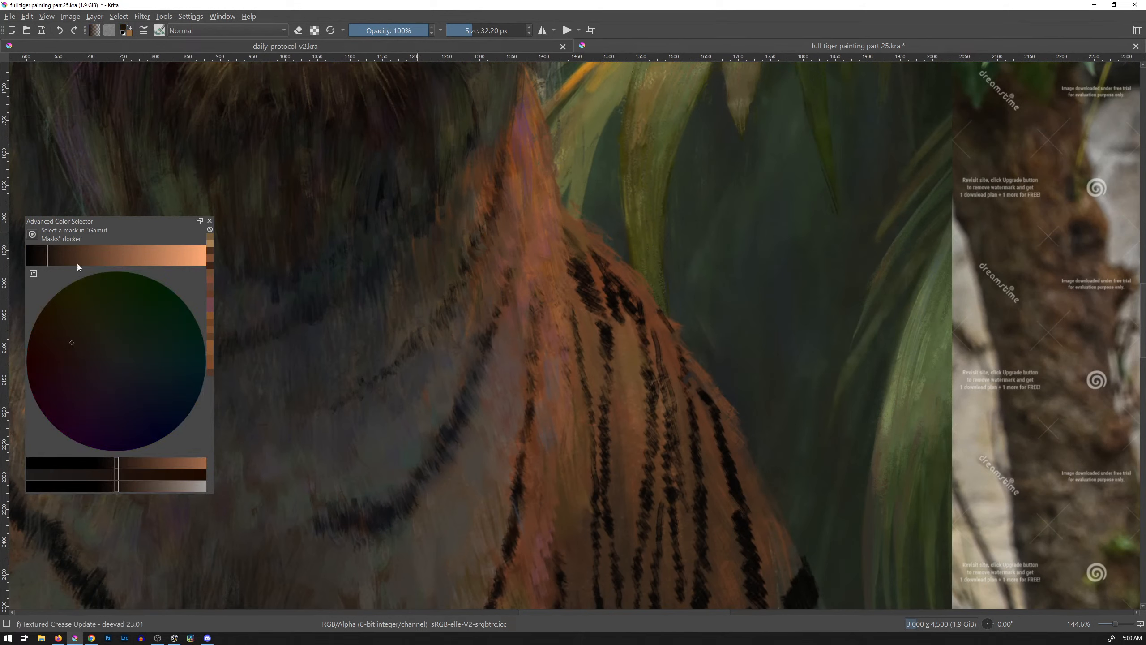
{"action": "left_click", "coordinate": [59, 260]}
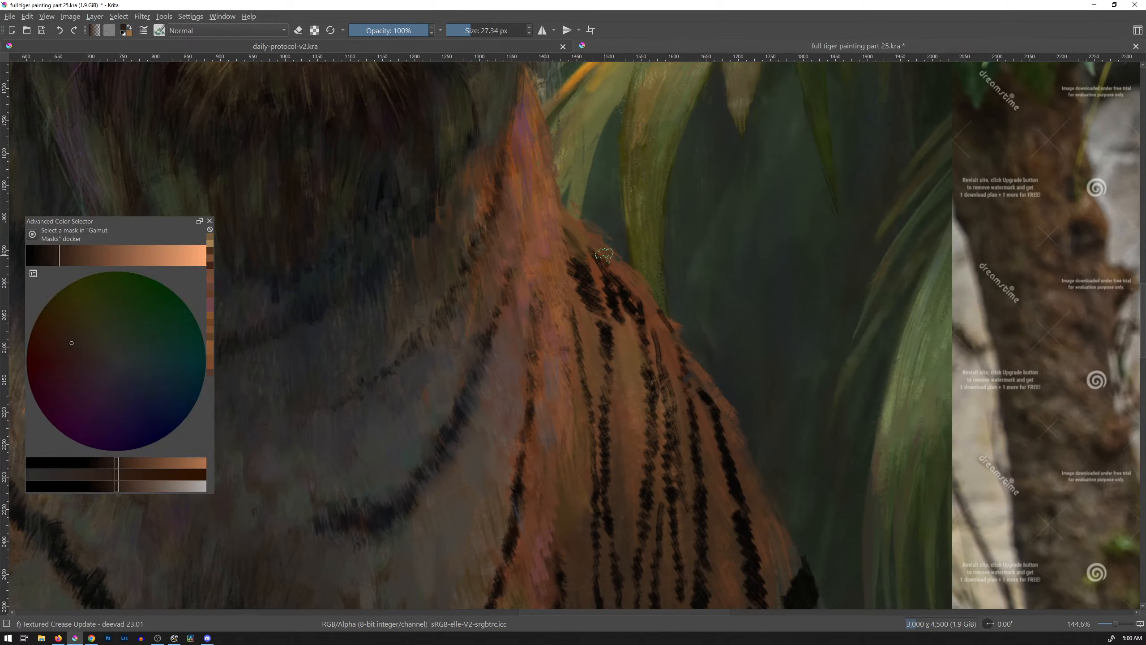
{"action": "mouse_move", "coordinate": [604, 255]}
{"action": "left_mouse_down", "text": "shift"}
{"action": "mouse_move", "coordinate": [599, 228]}
{"action": "mouse_move", "coordinate": [566, 214]}
{"action": "mouse_move", "coordinate": [584, 279]}
{"action": "left_mouse_up", "text": "shift"}
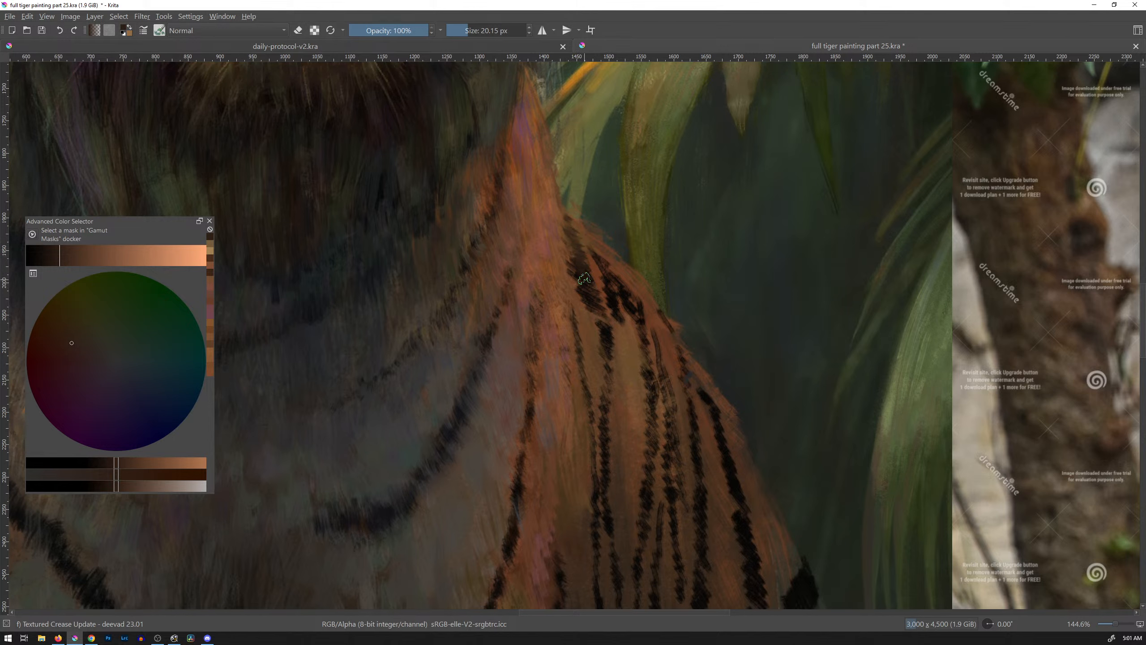
{"action": "mouse_move", "coordinate": [591, 262]}
{"action": "left_mouse_down"}
{"action": "mouse_move", "coordinate": [599, 274]}
{"action": "mouse_move", "coordinate": [585, 316]}
{"action": "mouse_move", "coordinate": [600, 364]}
{"action": "left_mouse_up"}
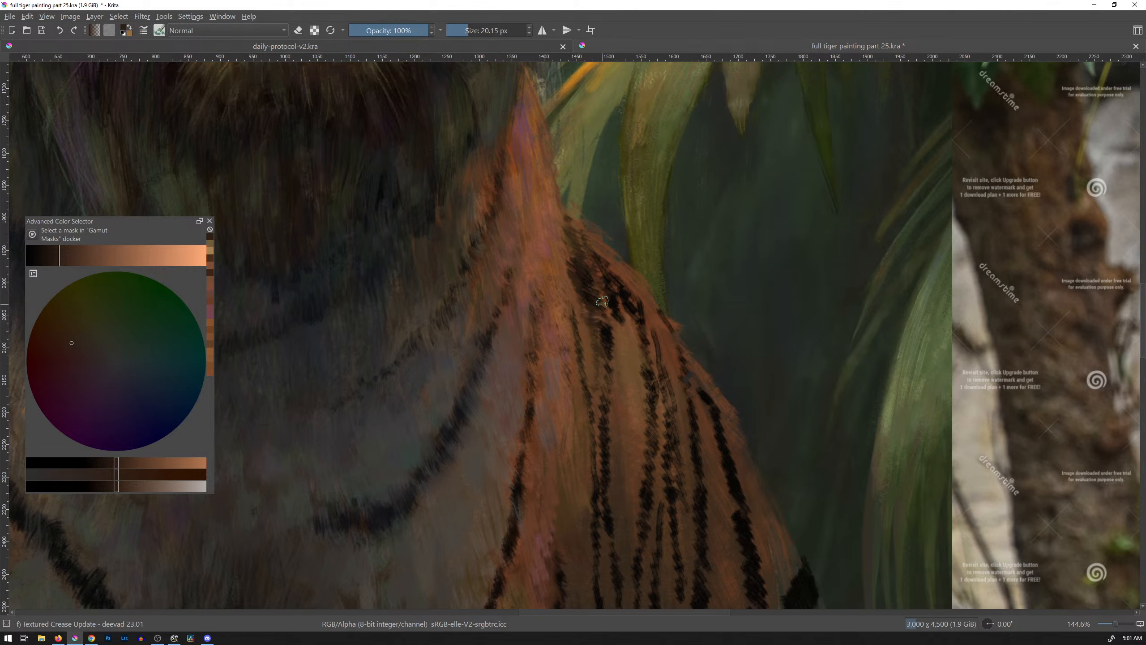
{"action": "key", "text": "bracketleft"}
{"action": "key", "text": "bracketleft"}
Soften the dark stripes at the top of the flank with the Blender Rake Smudge brush at about 19 px.
{"action": "right_click", "coordinate": [747, 231]}
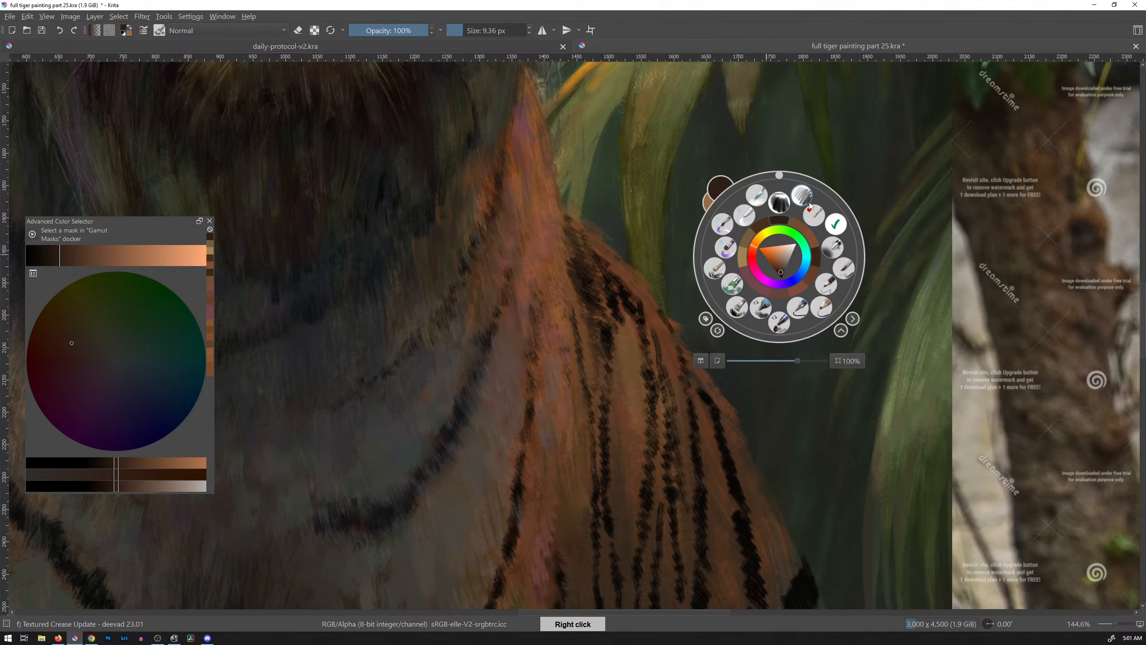
{"action": "left_click", "coordinate": [803, 199]}
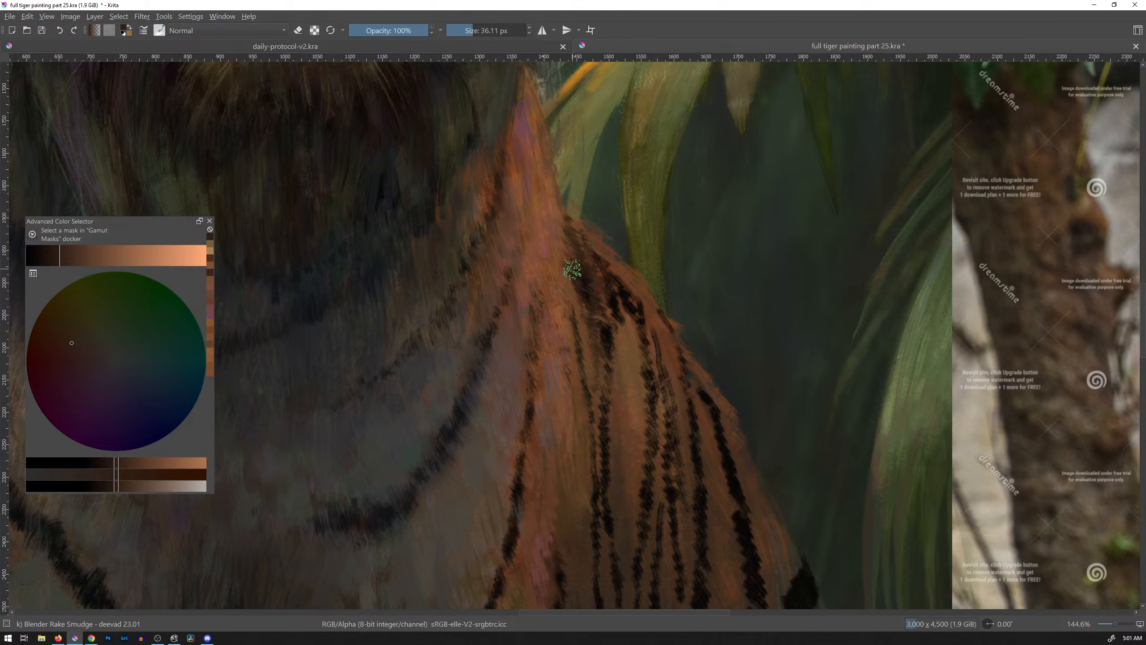
{"action": "left_click_drag", "start_coordinate": [605, 281], "coordinate": [594, 275], "text": "shift"}
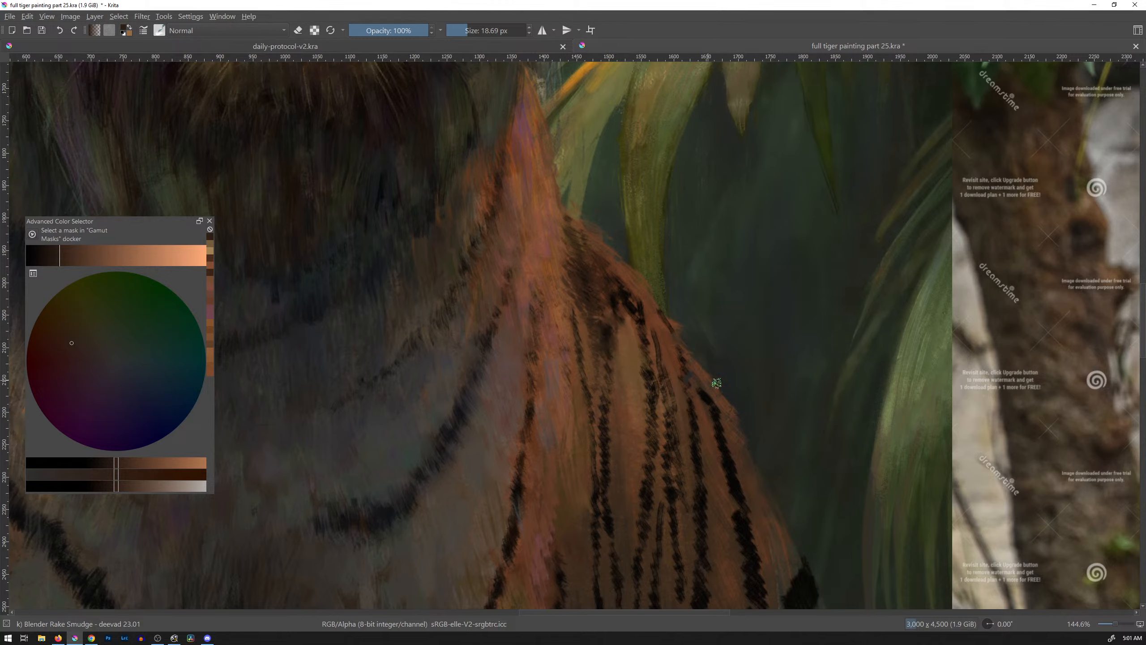
{"action": "key", "text": "ctrl"}
{"action": "scroll", "coordinate": [756, 173], "scroll_direction": "down", "scroll_amount": 8}
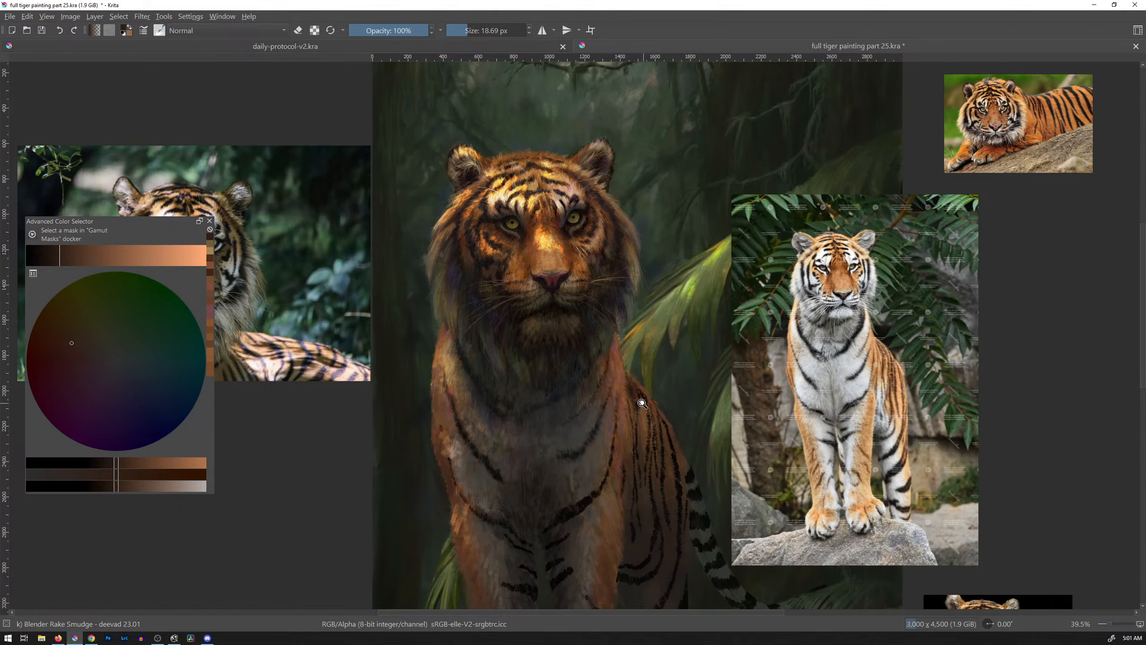
{"action": "scroll", "coordinate": [637, 412], "scroll_direction": "up", "scroll_amount": 5}
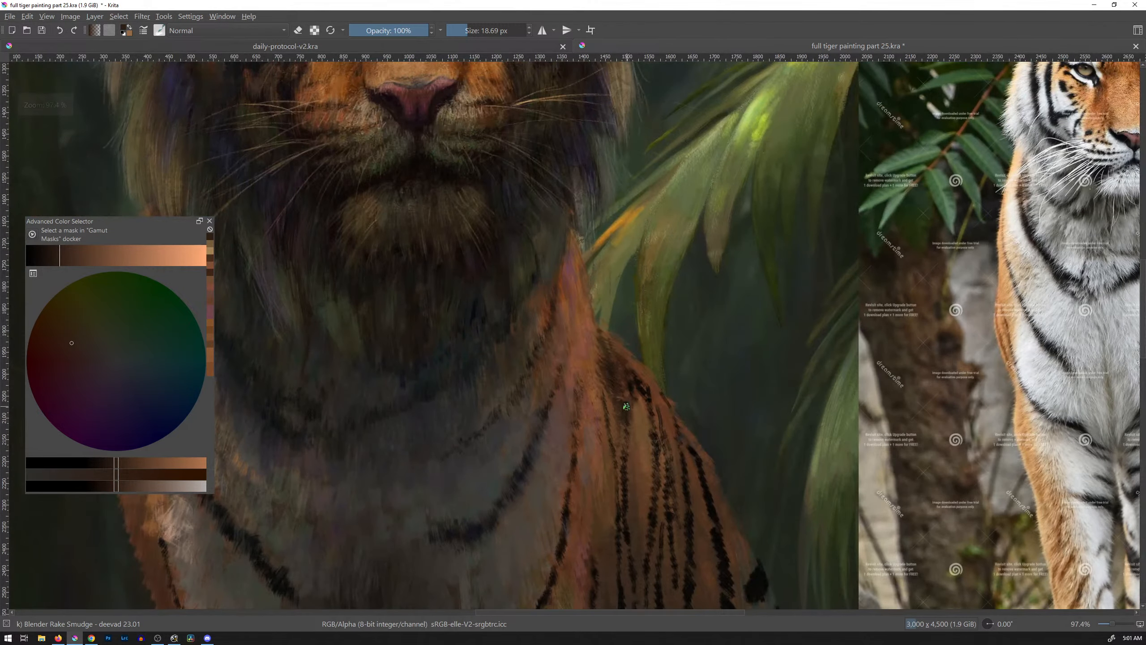
Return to the Textured Crease Update brush and add fine strokes of sampled orange fur over the darkened top of the flank.
{"action": "right_click", "coordinate": [648, 392]}
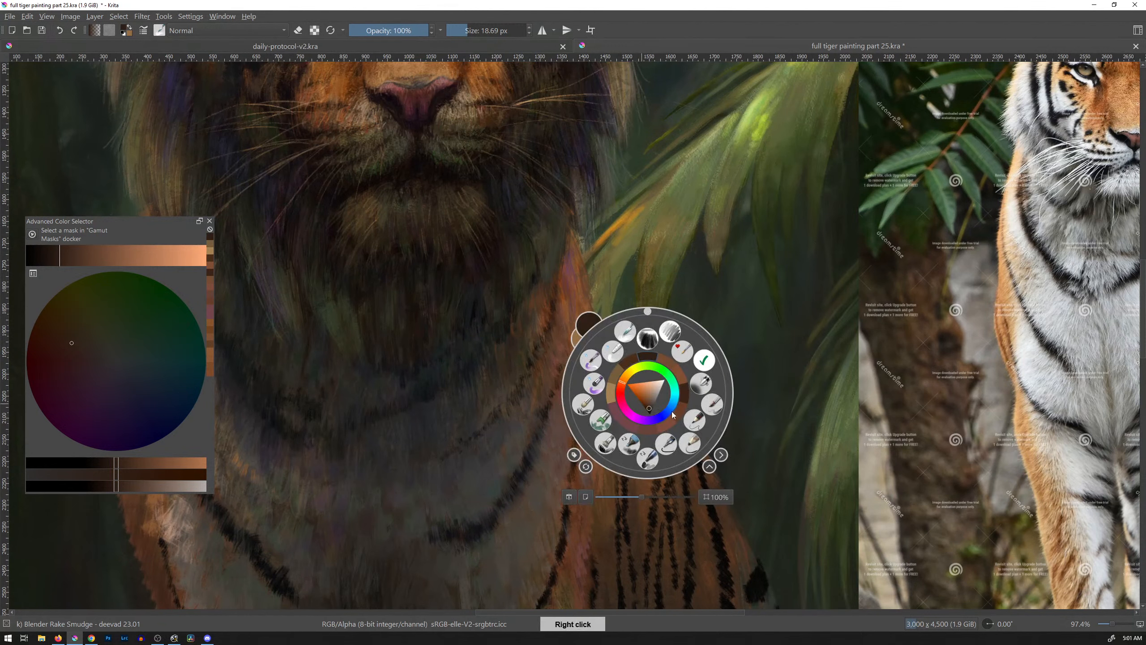
{"action": "left_click", "coordinate": [601, 420]}
{"action": "left_click", "coordinate": [613, 391], "text": "ctrl"}
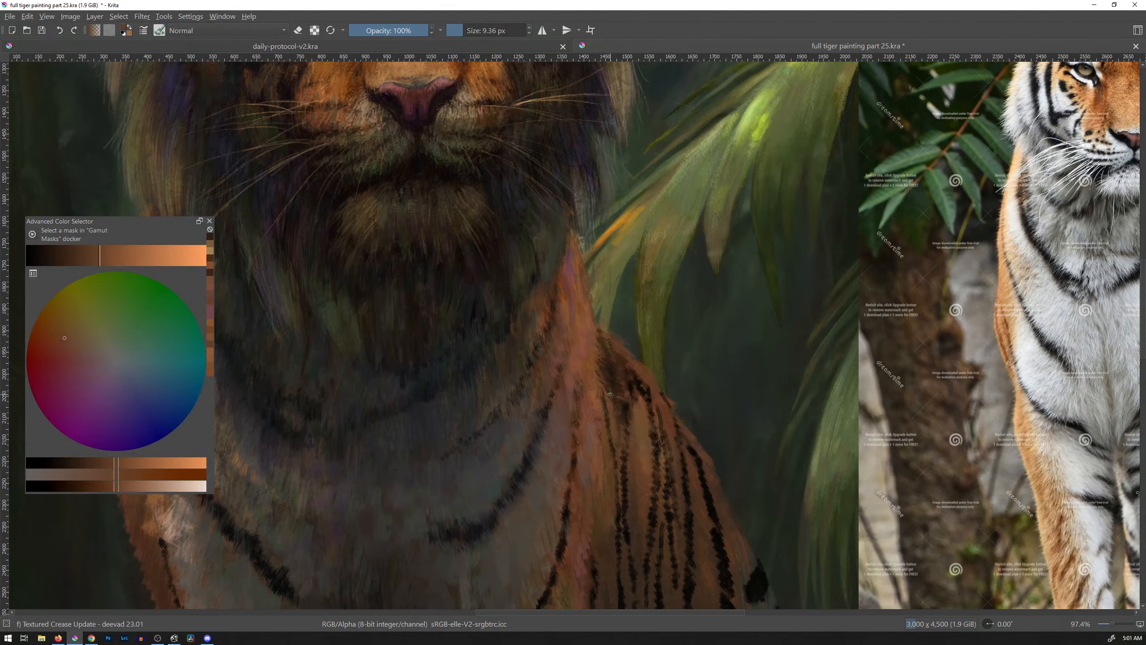
{"action": "left_click_drag", "start_coordinate": [610, 394], "coordinate": [610, 392]}
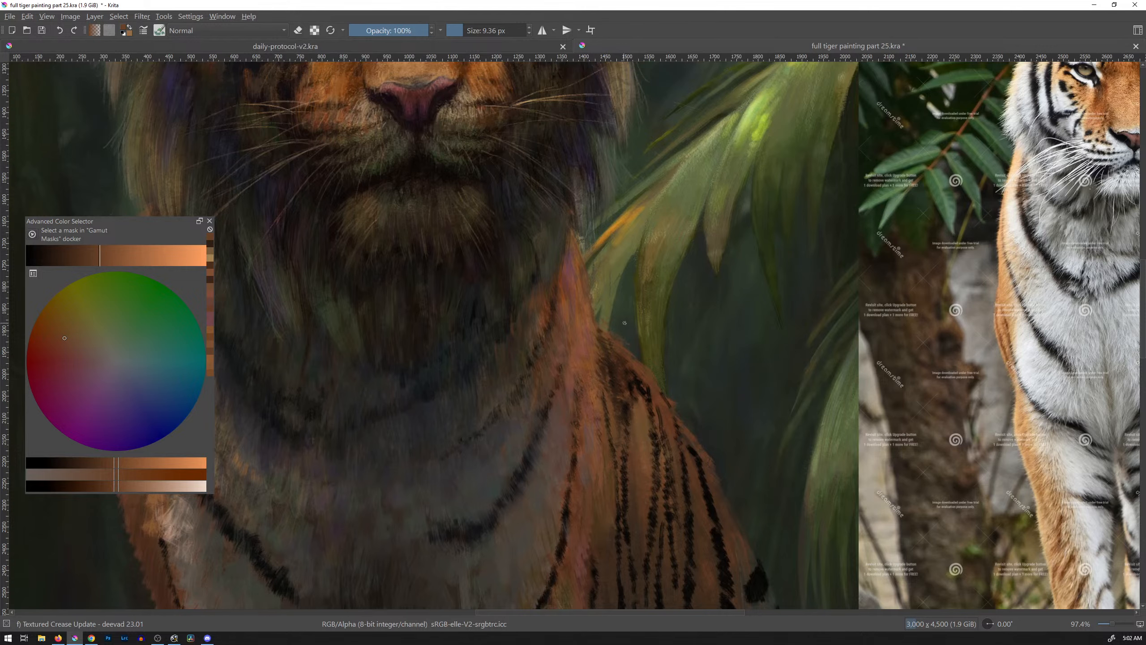
{"action": "scroll", "coordinate": [621, 361], "scroll_direction": "up", "scroll_amount": 3}
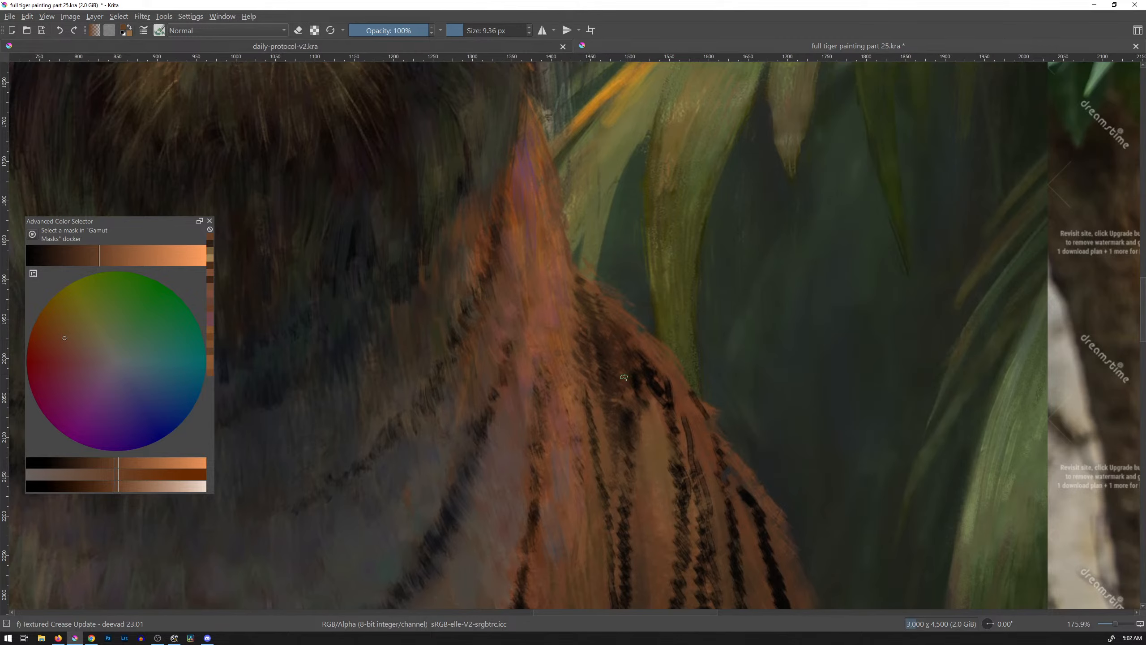
Examine the painted tiger's head fur, and compare the chest, shoulder and flank stripes with the standing tiger reference photo.
{"action": "scroll", "coordinate": [595, 252], "scroll_direction": "down", "scroll_amount": 6}
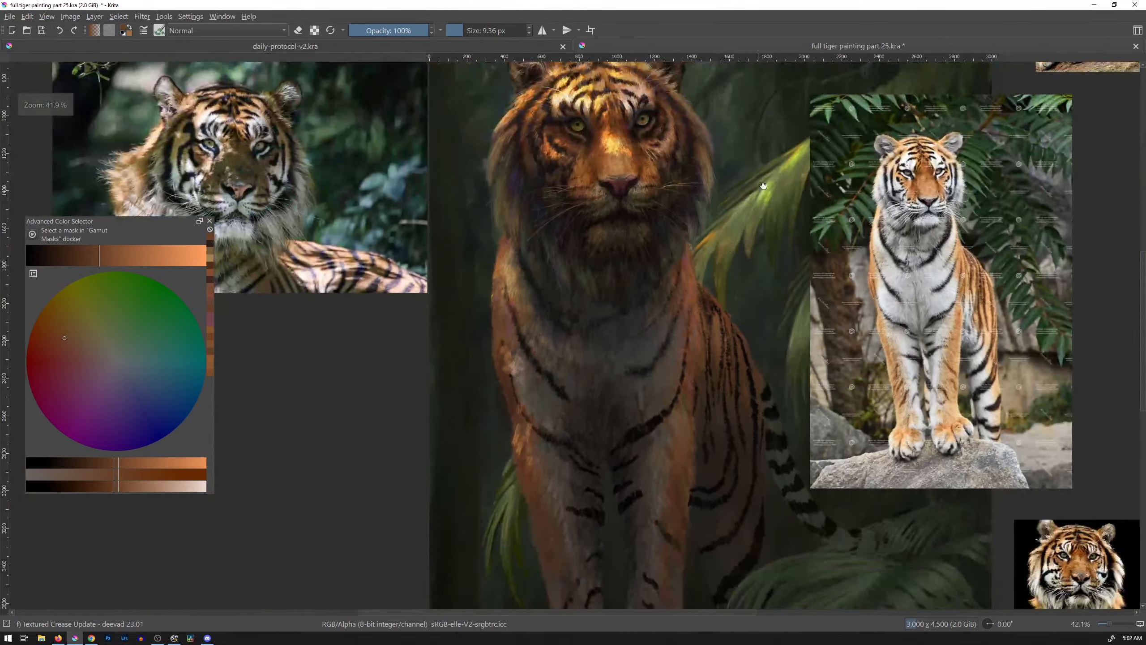
{"action": "scroll", "coordinate": [596, 253], "scroll_direction": "up", "scroll_amount": 2}
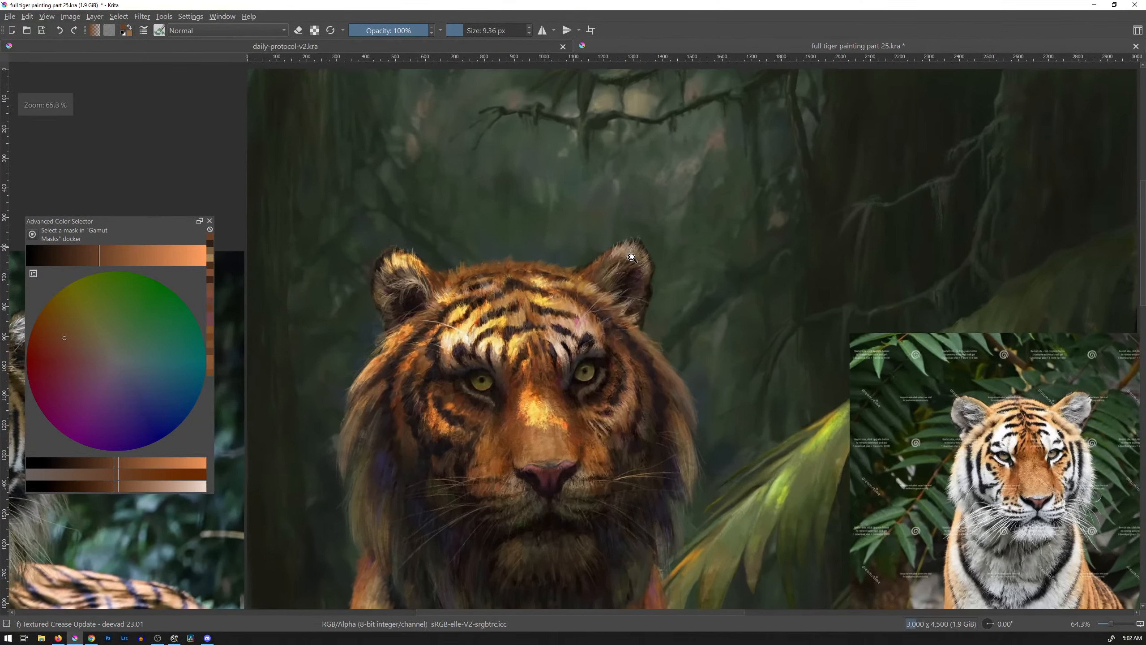
{"action": "scroll", "coordinate": [632, 257], "scroll_direction": "up", "scroll_amount": 2}
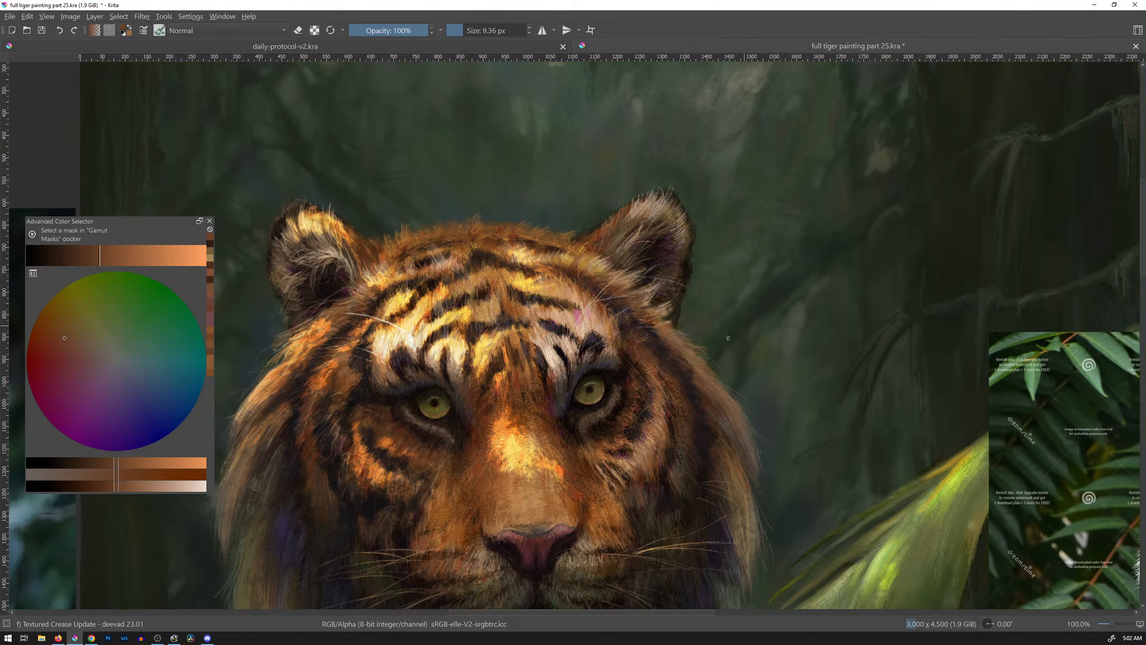
{"action": "scroll", "coordinate": [732, 365], "scroll_direction": "up", "scroll_amount": 2}
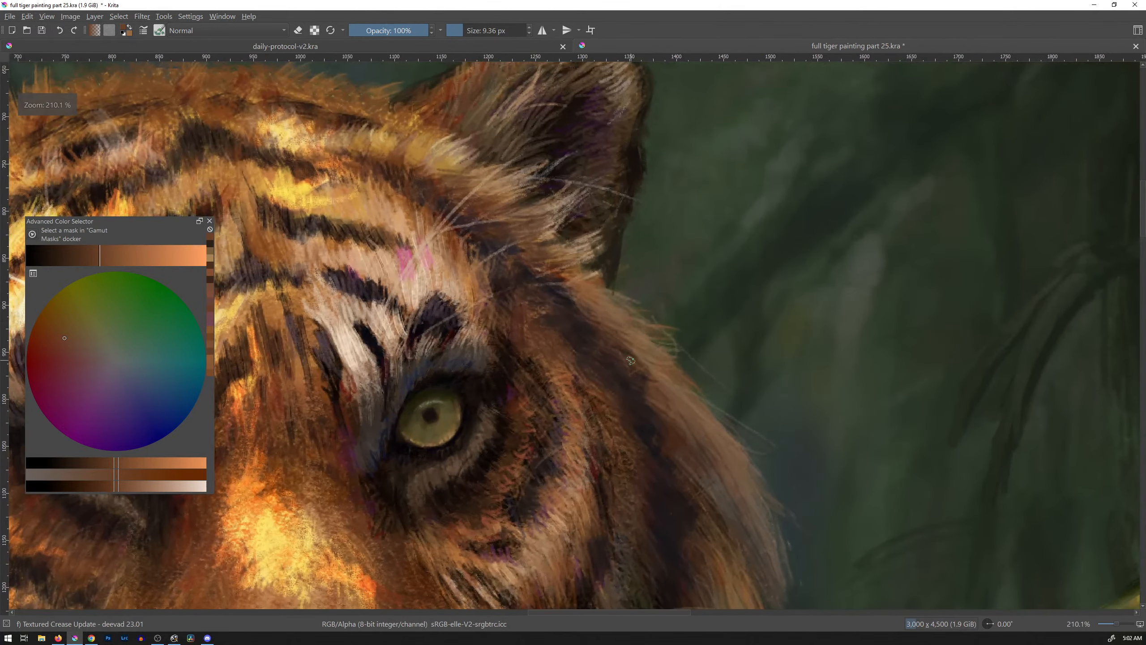
{"action": "scroll", "coordinate": [757, 366], "scroll_direction": "down", "scroll_amount": 2}
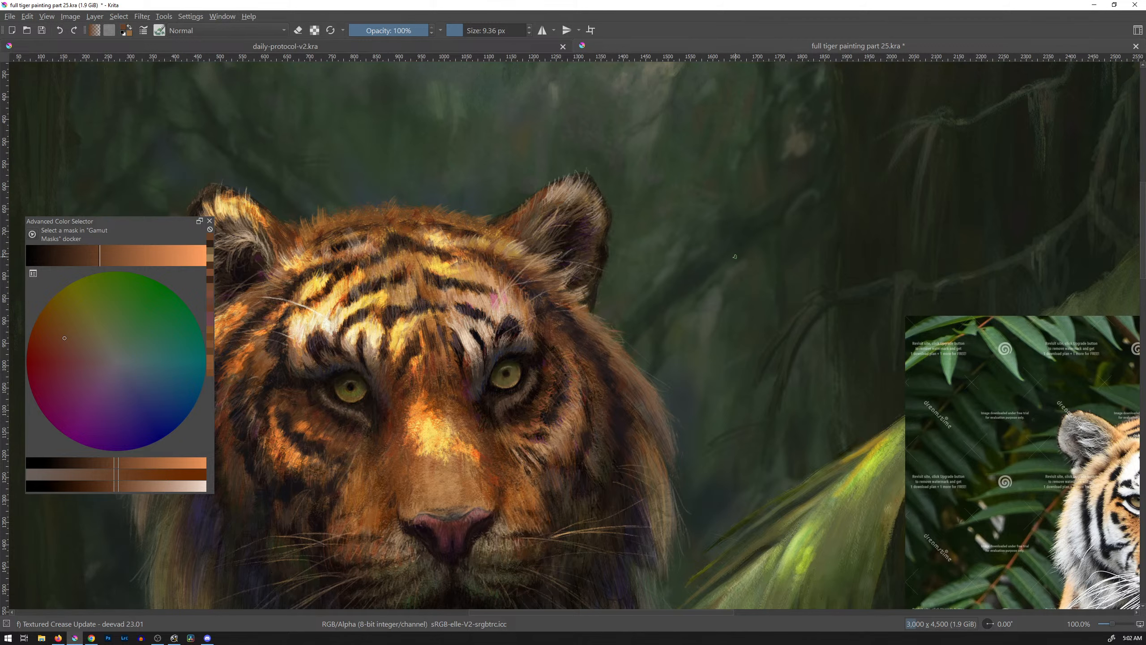
{"action": "mouse_move", "coordinate": [725, 320]}
{"action": "left_mouse_down"}
{"action": "mouse_move", "coordinate": [714, 348]}
{"action": "mouse_move", "coordinate": [723, 379]}
{"action": "mouse_move", "coordinate": [738, 320]}
{"action": "mouse_move", "coordinate": [691, 174]}
{"action": "left_mouse_up"}
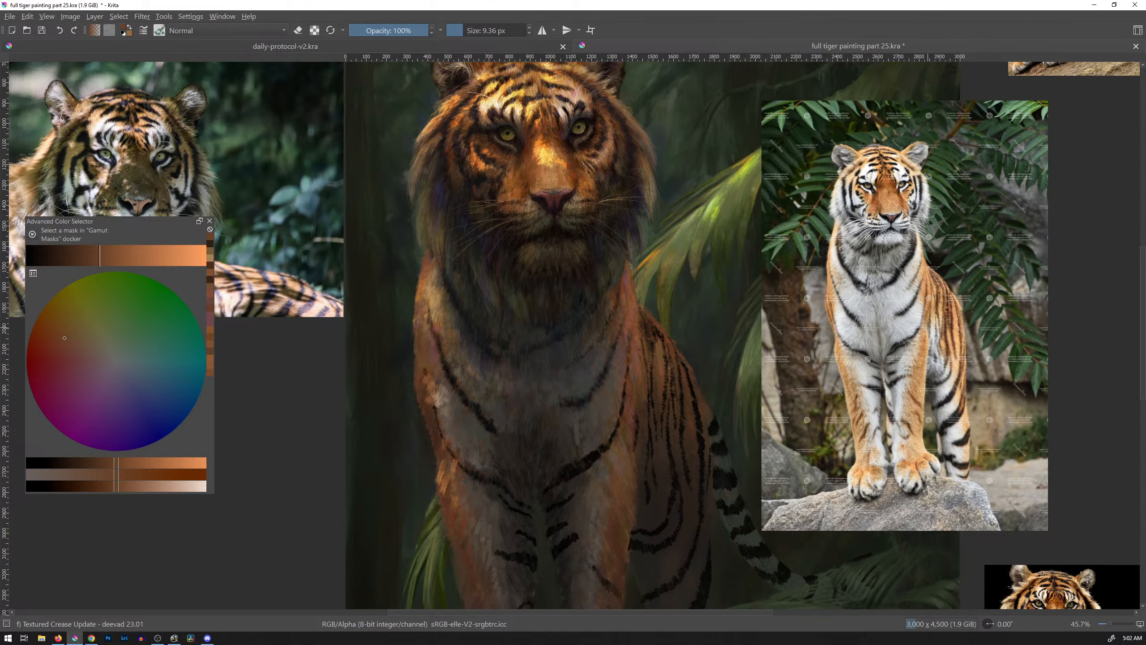
{"action": "left_click_drag", "start_coordinate": [933, 350], "coordinate": [969, 266]}
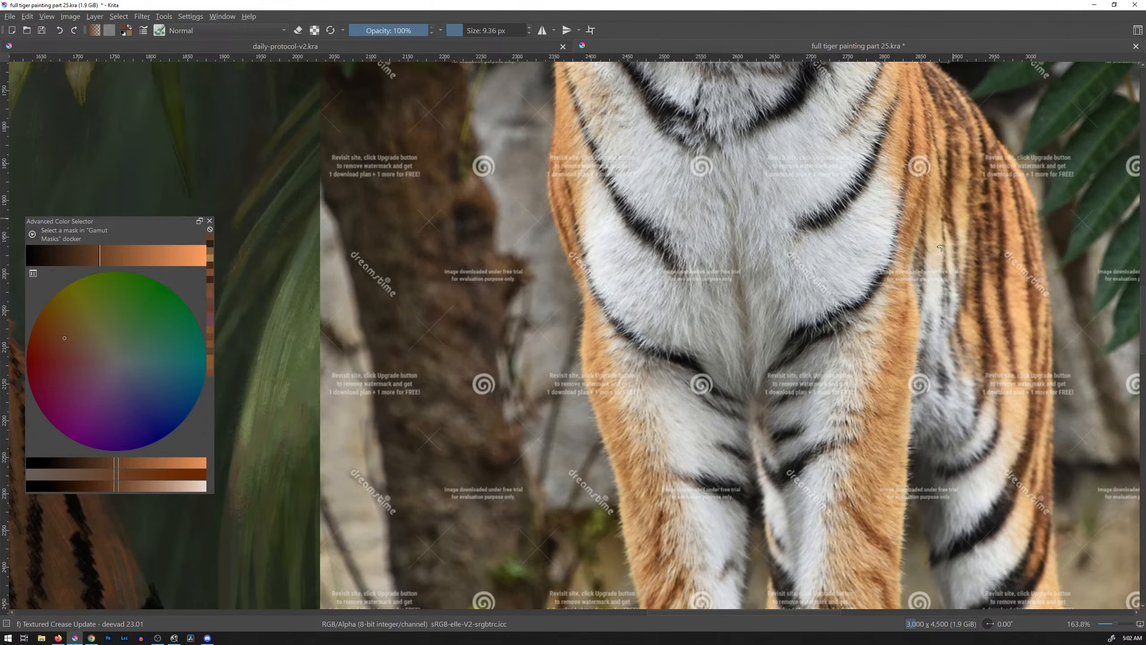
{"action": "left_click_drag", "start_coordinate": [873, 266], "coordinate": [863, 345]}
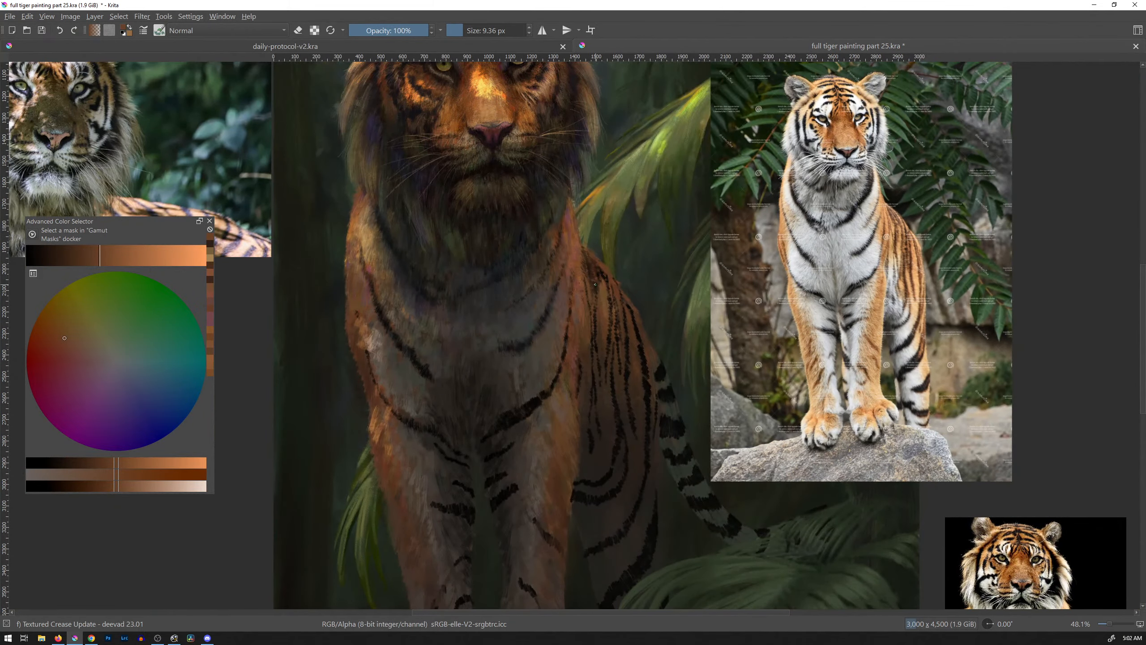
{"action": "left_click_drag", "start_coordinate": [608, 261], "coordinate": [600, 173]}
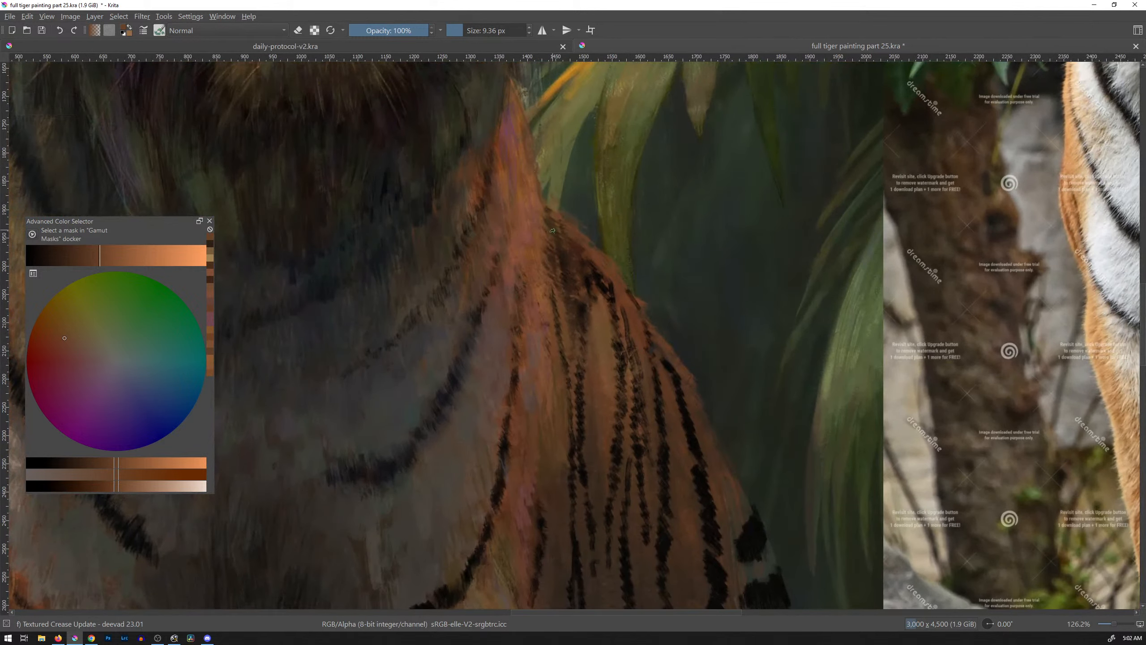
Sample the orange fur beside the shoulder and add fine strokes over the dark patch at the top of the flank.
{"action": "left_click", "coordinate": [540, 215], "text": "ctrl"}
{"action": "left_click_drag", "start_coordinate": [545, 220], "coordinate": [546, 235]}
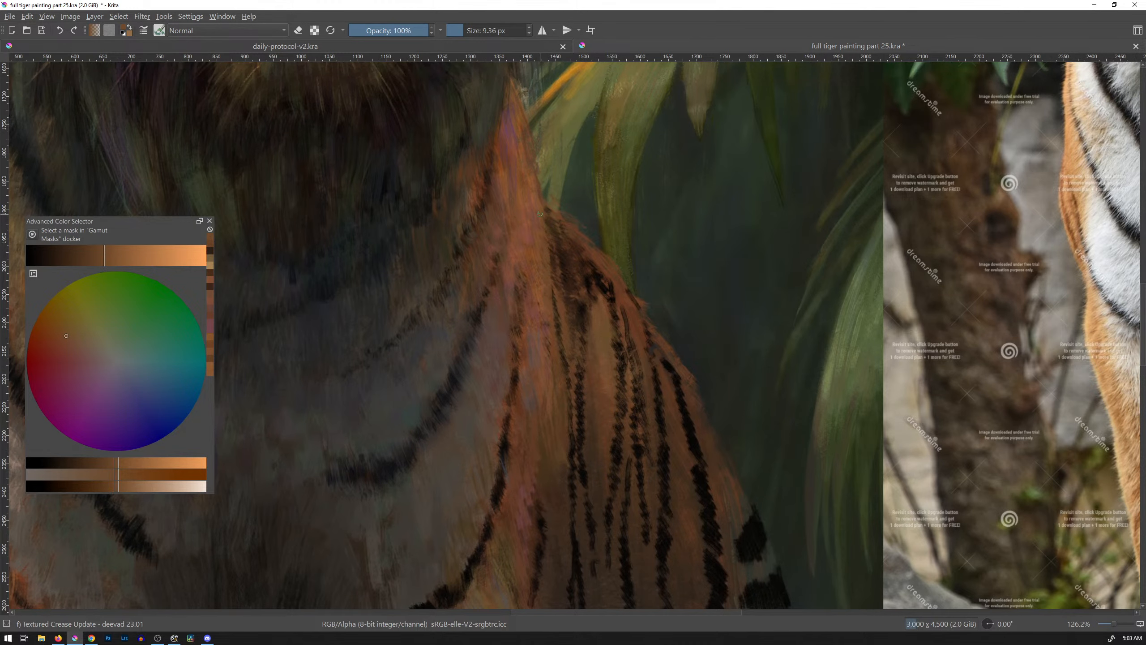
{"action": "mouse_move", "coordinate": [598, 334]}
{"action": "left_mouse_down"}
{"action": "mouse_move", "coordinate": [601, 320]}
{"action": "mouse_move", "coordinate": [593, 386]}
{"action": "mouse_move", "coordinate": [693, 325]}
{"action": "mouse_move", "coordinate": [739, 319]}
{"action": "mouse_move", "coordinate": [701, 302]}
{"action": "mouse_move", "coordinate": [692, 339]}
{"action": "left_mouse_up"}
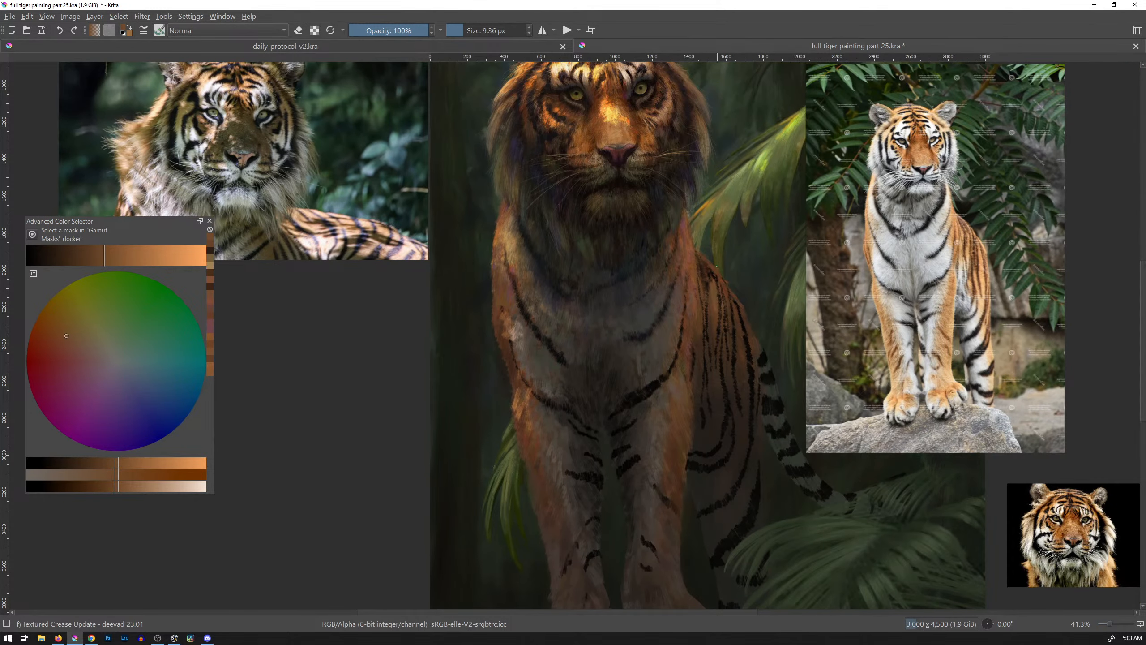
Blend the fur and stripe edges on the left shoulder and chest using the Blender Rake Smudge brush at about 86 px, then reduce it to about 57 px.
{"action": "right_click", "coordinate": [718, 269]}
{"action": "left_click", "coordinate": [718, 219]}
{"action": "mouse_move", "coordinate": [595, 326]}
{"action": "left_mouse_down"}
{"action": "mouse_move", "coordinate": [612, 284]}
{"action": "mouse_move", "coordinate": [711, 315]}
{"action": "left_mouse_up"}
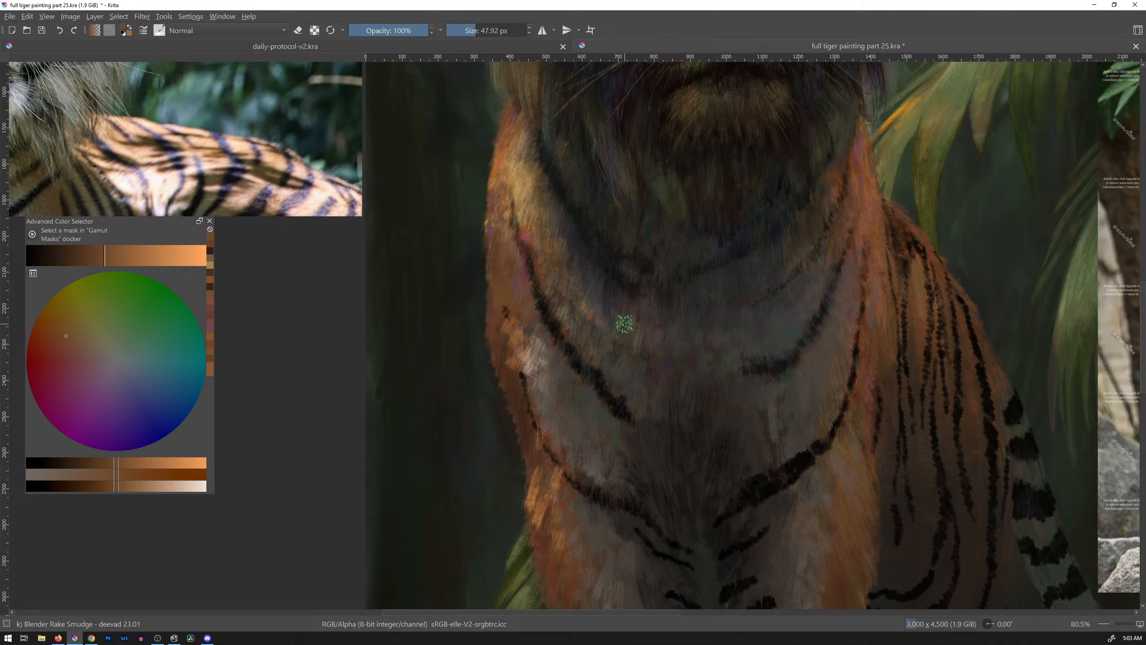
{"action": "left_click_drag", "start_coordinate": [625, 324], "coordinate": [646, 323]}
{"action": "mouse_move", "coordinate": [532, 274]}
{"action": "left_mouse_down"}
{"action": "mouse_move", "coordinate": [562, 305]}
{"action": "mouse_move", "coordinate": [552, 304]}
{"action": "mouse_move", "coordinate": [579, 296]}
{"action": "mouse_move", "coordinate": [532, 259]}
{"action": "mouse_move", "coordinate": [537, 282]}
{"action": "mouse_move", "coordinate": [580, 291]}
{"action": "mouse_move", "coordinate": [534, 271]}
{"action": "mouse_move", "coordinate": [559, 328]}
{"action": "left_mouse_up"}
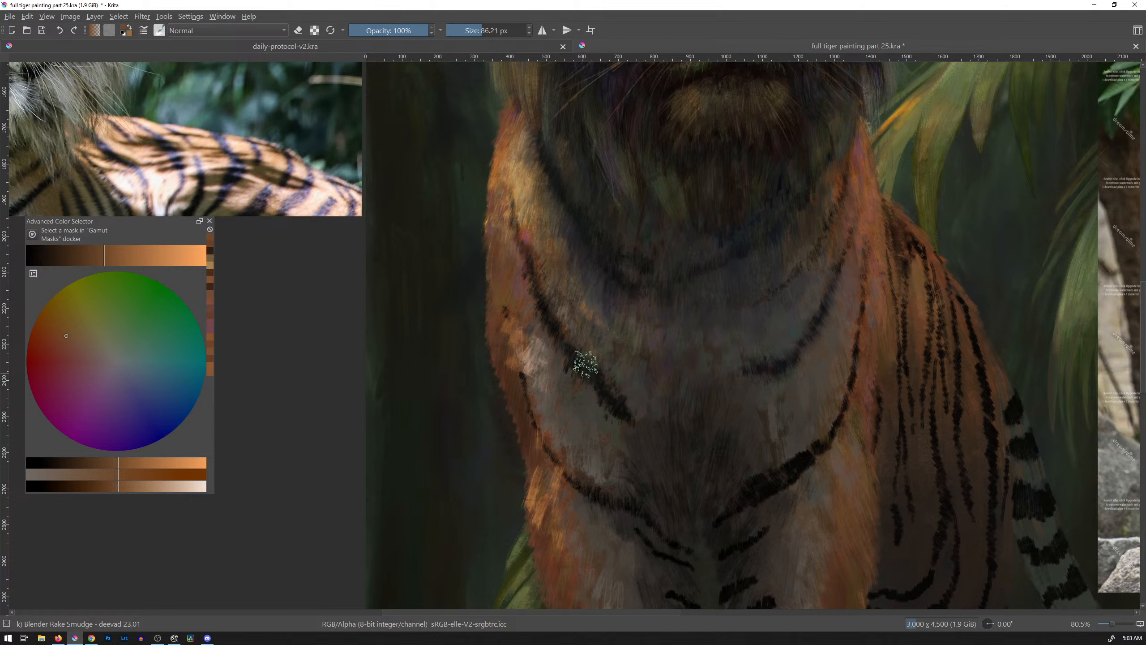
{"action": "key", "text": "ctrl"}
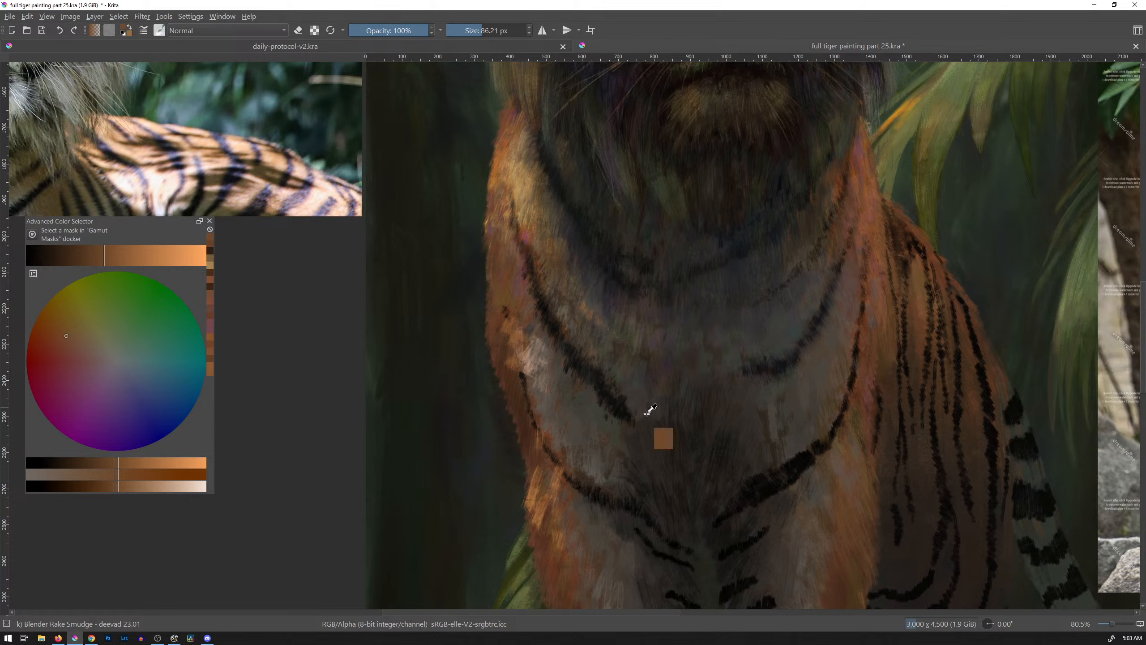
{"action": "key", "text": "ctrl"}
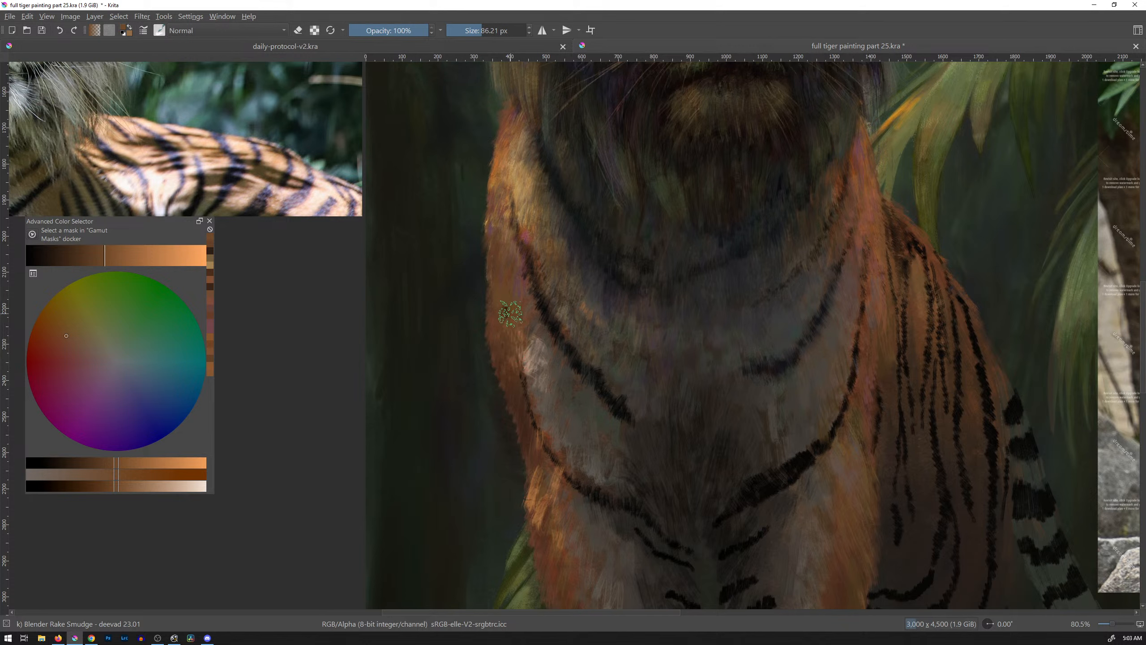
{"action": "left_click_drag", "start_coordinate": [557, 349], "coordinate": [540, 349], "text": "shift"}
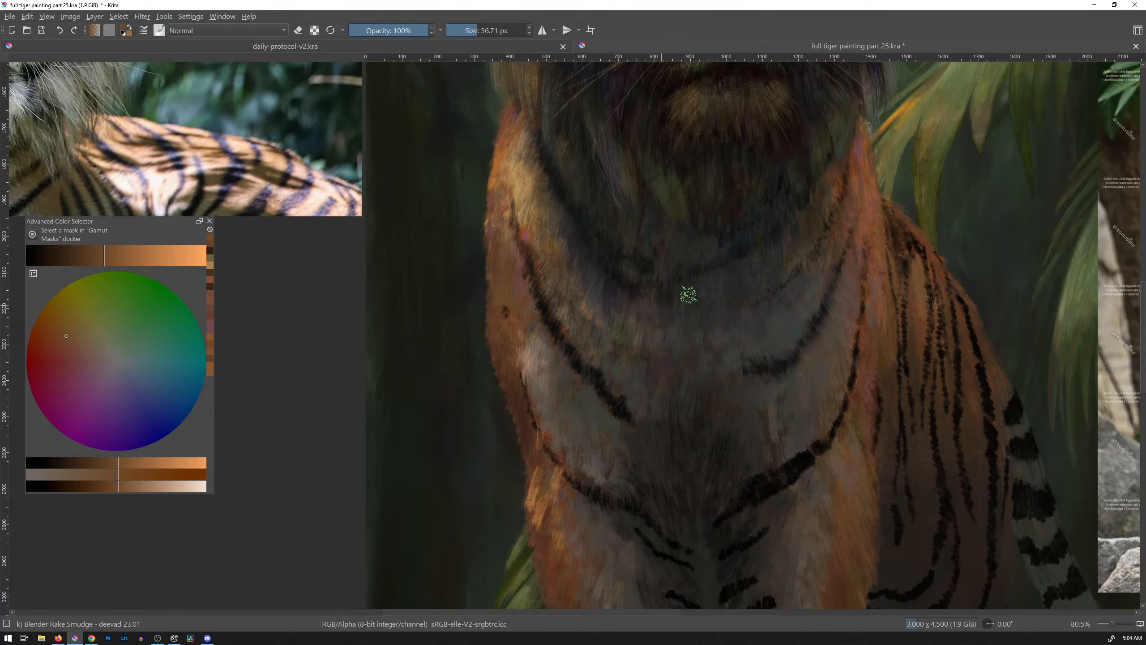
Paint sampled brownish fur strokes beside the upper right chest stripe with the Textured Crease Update brush at about 47 px.
{"action": "right_click", "coordinate": [751, 377]}
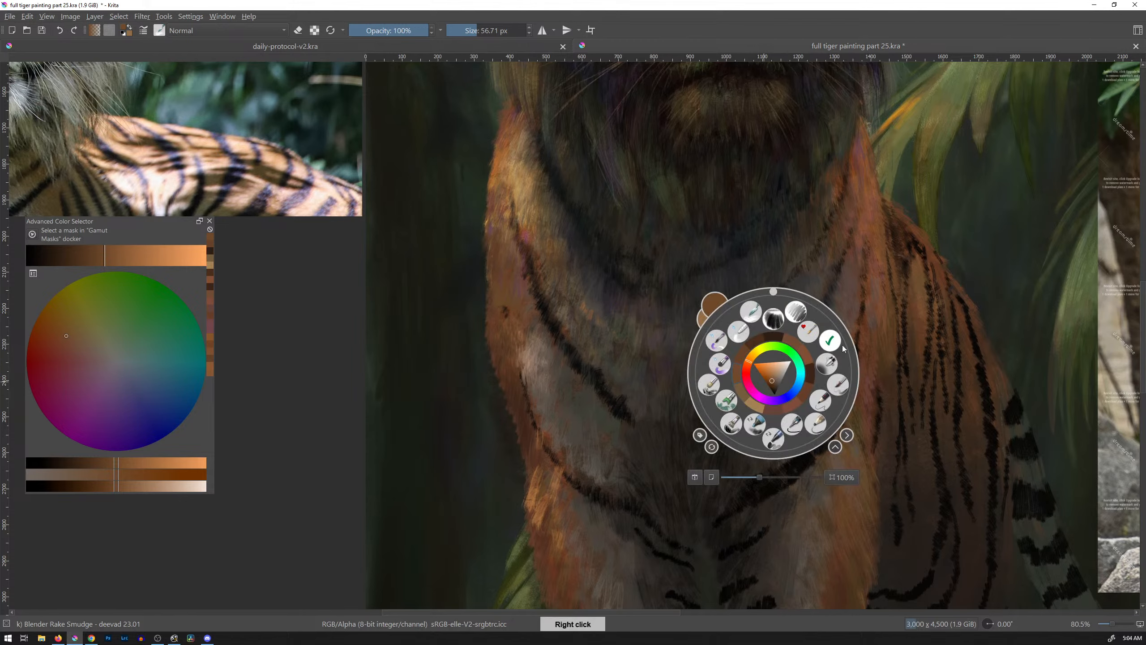
{"action": "left_click", "coordinate": [756, 419]}
{"action": "mouse_move", "coordinate": [747, 404]}
{"action": "left_mouse_down", "text": "shift"}
{"action": "mouse_move", "coordinate": [769, 404]}
{"action": "mouse_move", "coordinate": [665, 327]}
{"action": "mouse_move", "coordinate": [673, 407]}
{"action": "left_mouse_up", "text": "shift"}
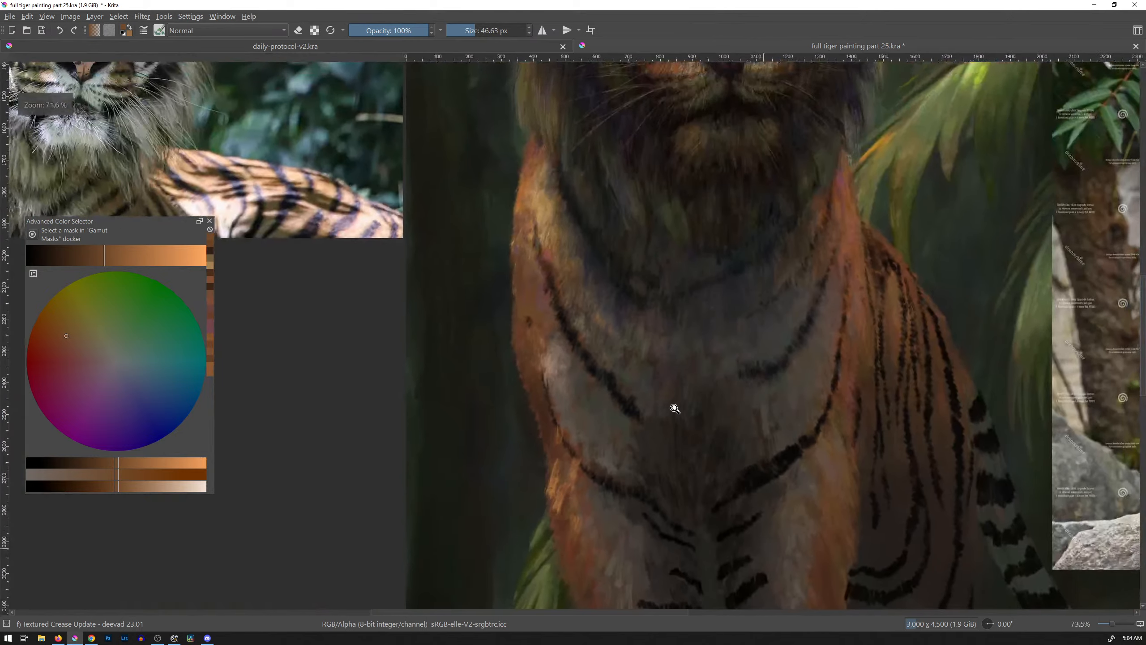
{"action": "mouse_move", "coordinate": [796, 385]}
{"action": "left_mouse_down"}
{"action": "mouse_move", "coordinate": [697, 293]}
{"action": "mouse_move", "coordinate": [704, 307]}
{"action": "left_mouse_up"}
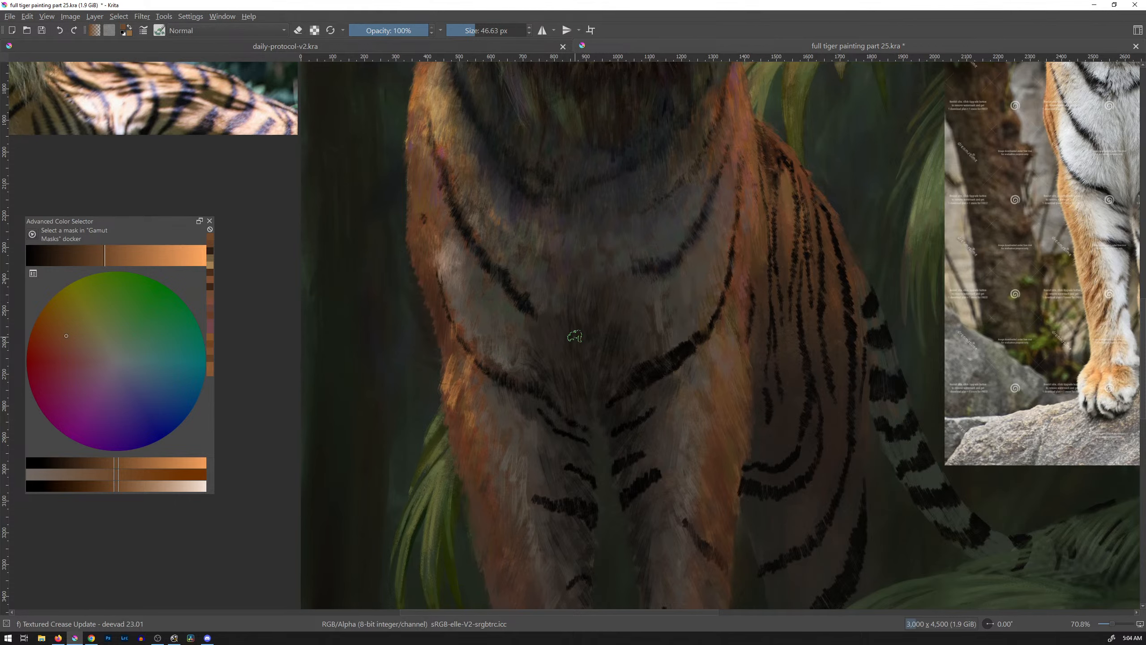
{"action": "left_click", "coordinate": [689, 212], "text": "ctrl"}
{"action": "mouse_move", "coordinate": [685, 214]}
{"action": "left_mouse_down"}
{"action": "mouse_move", "coordinate": [678, 221]}
{"action": "mouse_move", "coordinate": [674, 201]}
{"action": "left_mouse_up"}
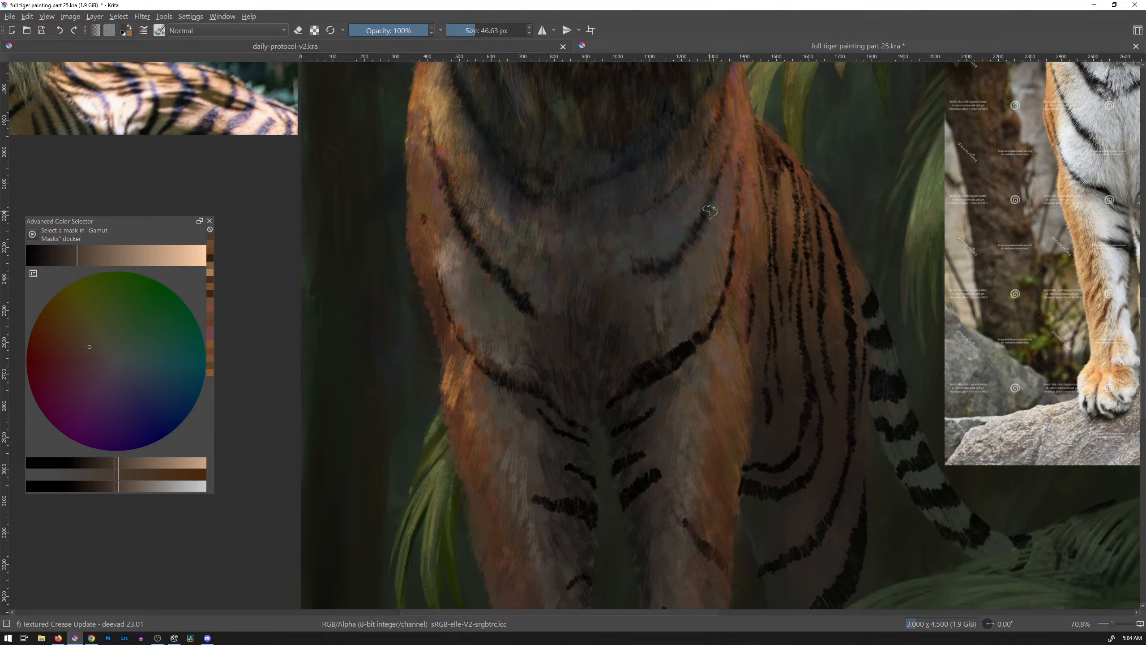
Sample dark and light greys from the chest and rework the fur around the lower end of the left chest stripe.
{"action": "left_click", "coordinate": [647, 223], "text": "ctrl"}
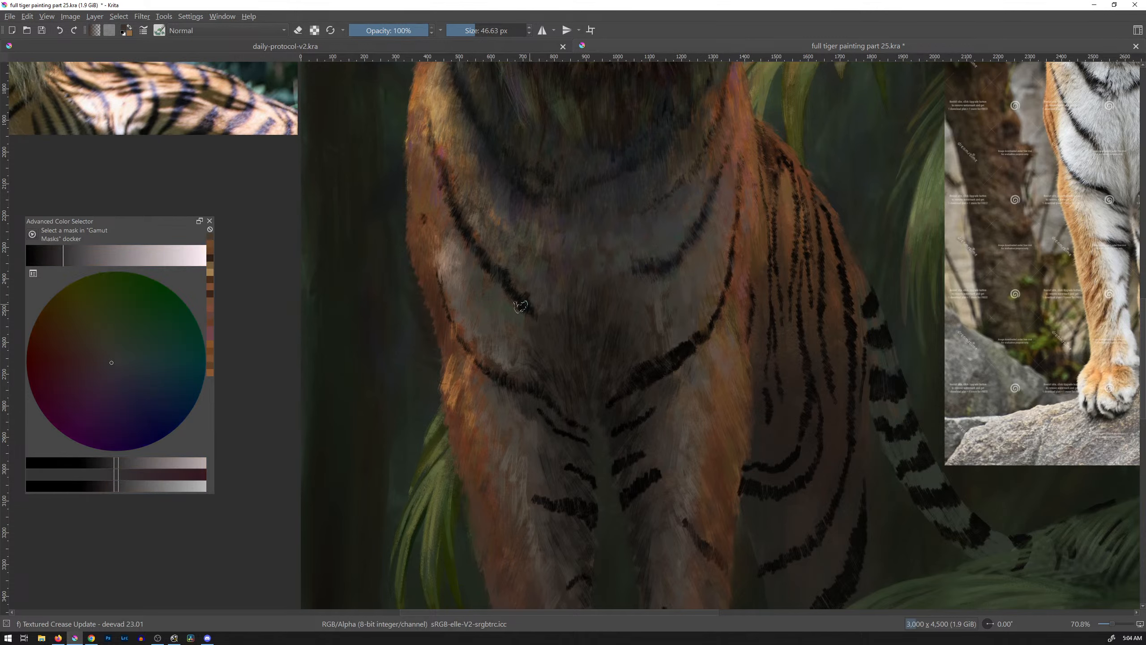
{"action": "left_click_drag", "start_coordinate": [521, 305], "coordinate": [529, 312]}
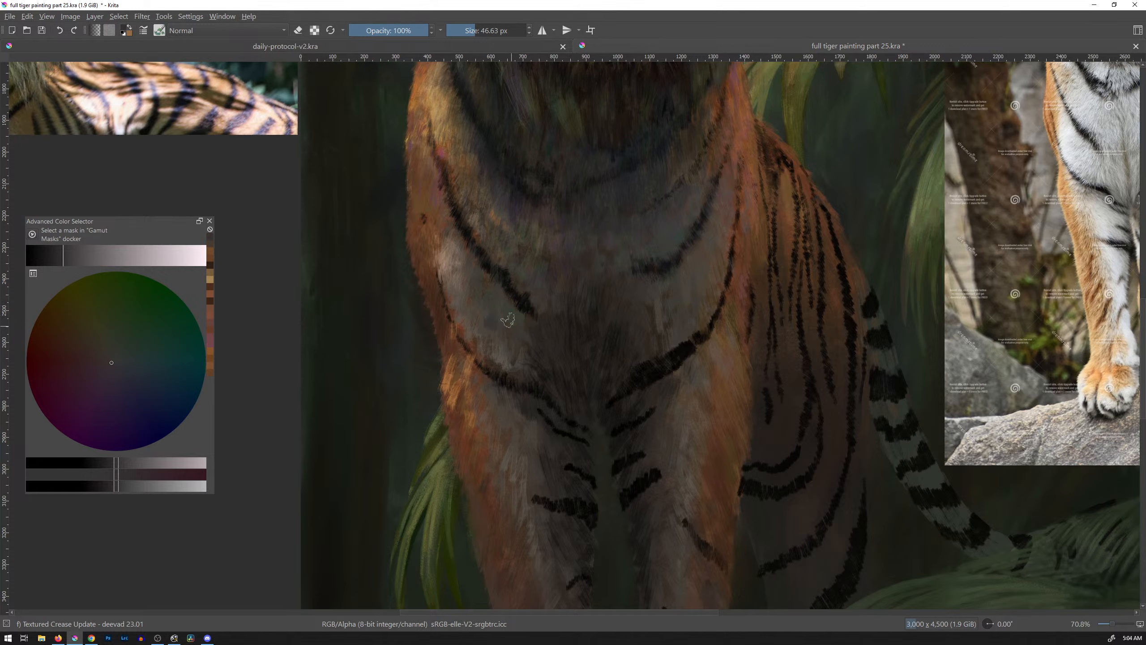
{"action": "left_click", "coordinate": [499, 307], "text": "ctrl"}
{"action": "left_click_drag", "start_coordinate": [496, 324], "coordinate": [487, 323]}
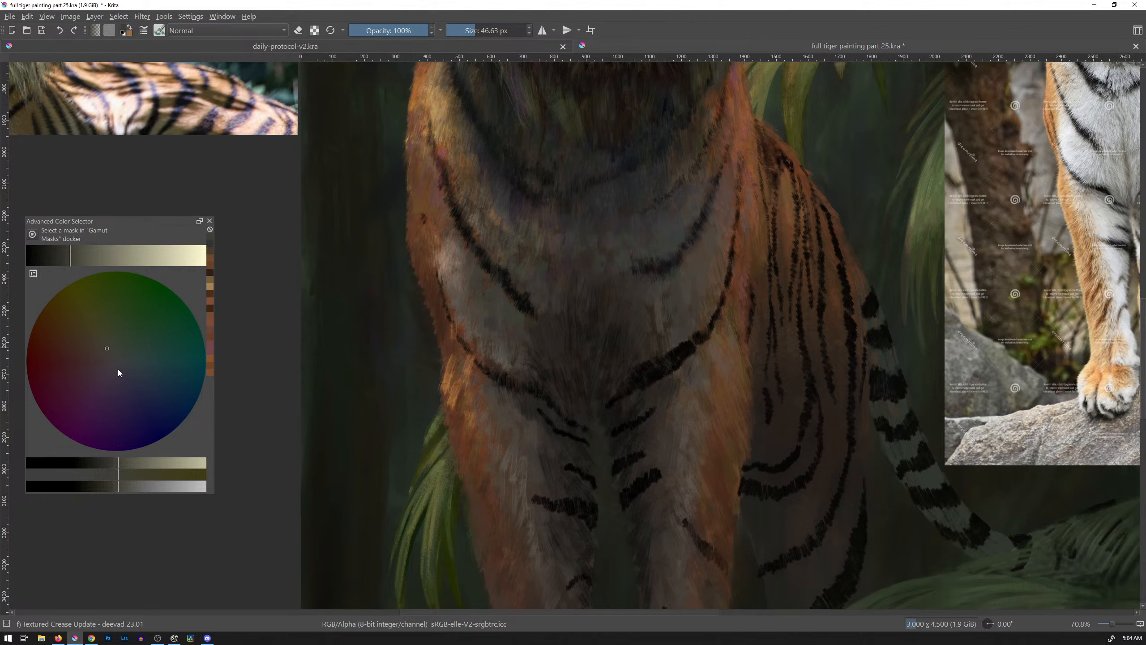
Add muted purple accents to the right side of the chest and work them in with sampled greyish-brown fur colours.
{"action": "left_click", "coordinate": [107, 378]}
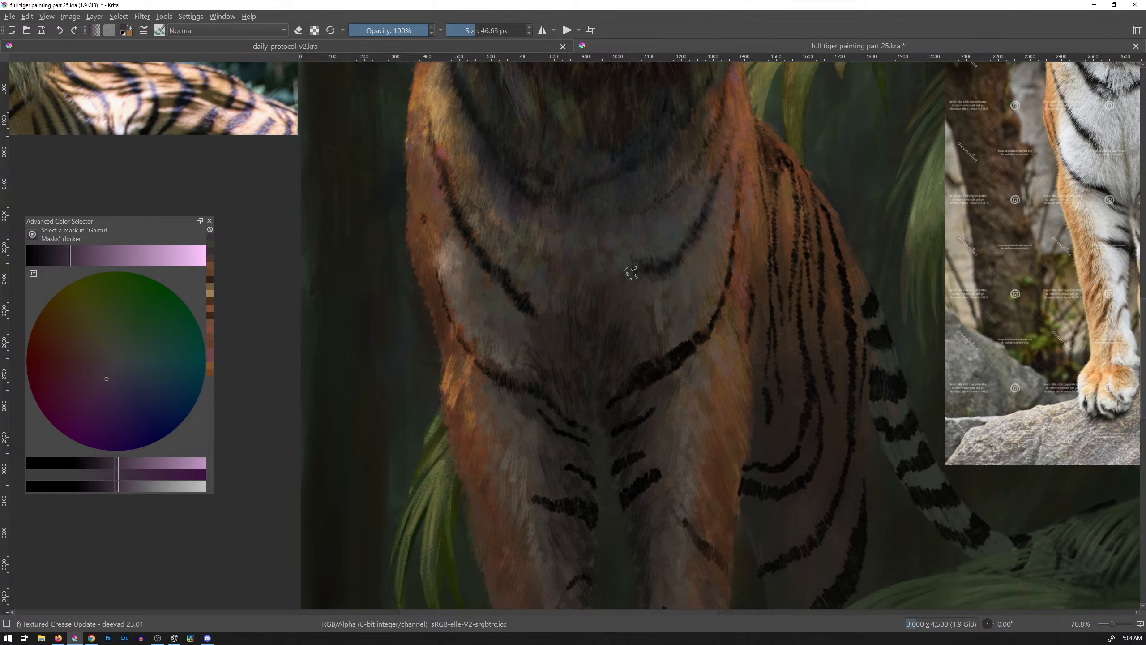
{"action": "left_click", "coordinate": [683, 312], "text": "ctrl"}
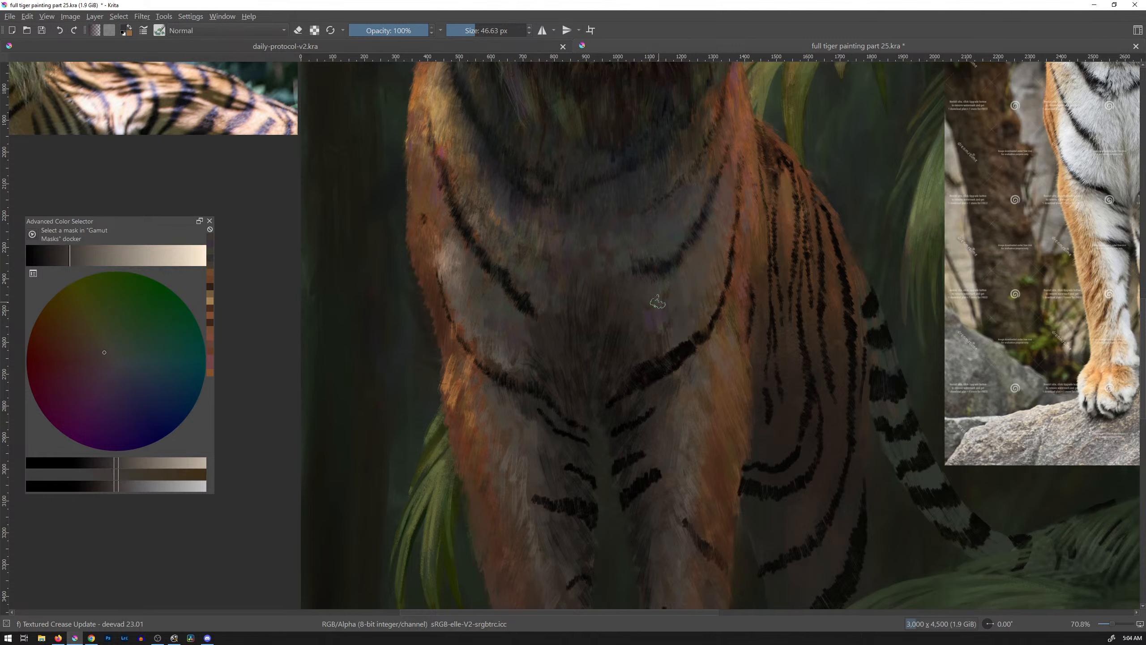
{"action": "left_click", "coordinate": [681, 264], "text": "ctrl"}
{"action": "left_click_drag", "start_coordinate": [647, 306], "coordinate": [653, 304]}
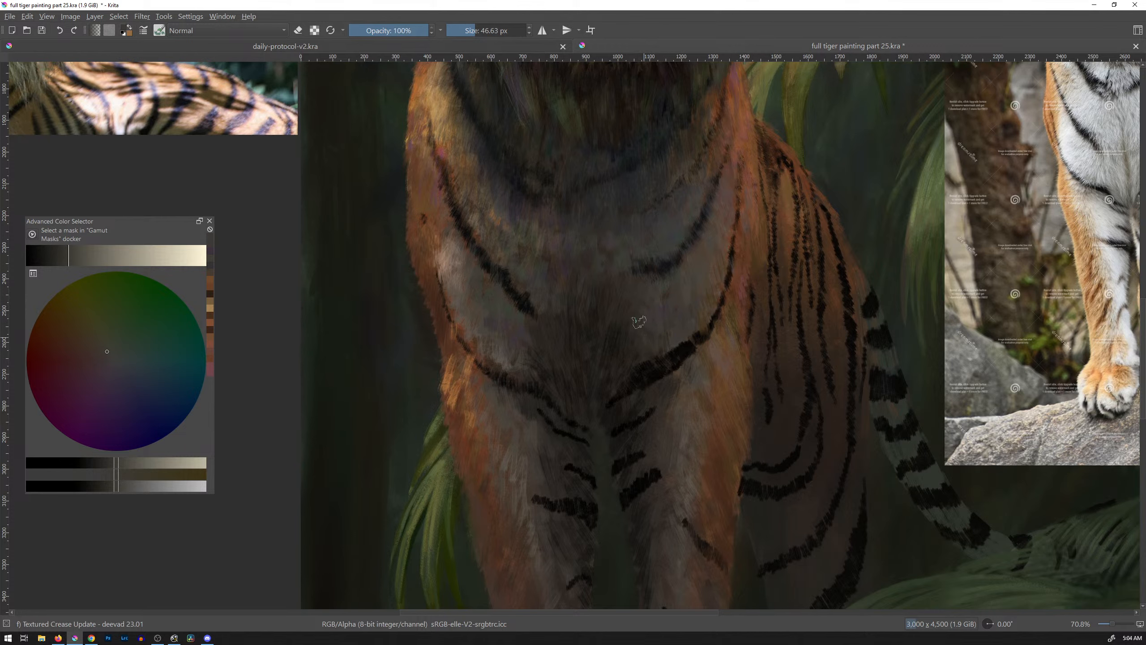
{"action": "left_click", "coordinate": [645, 336], "text": "ctrl"}
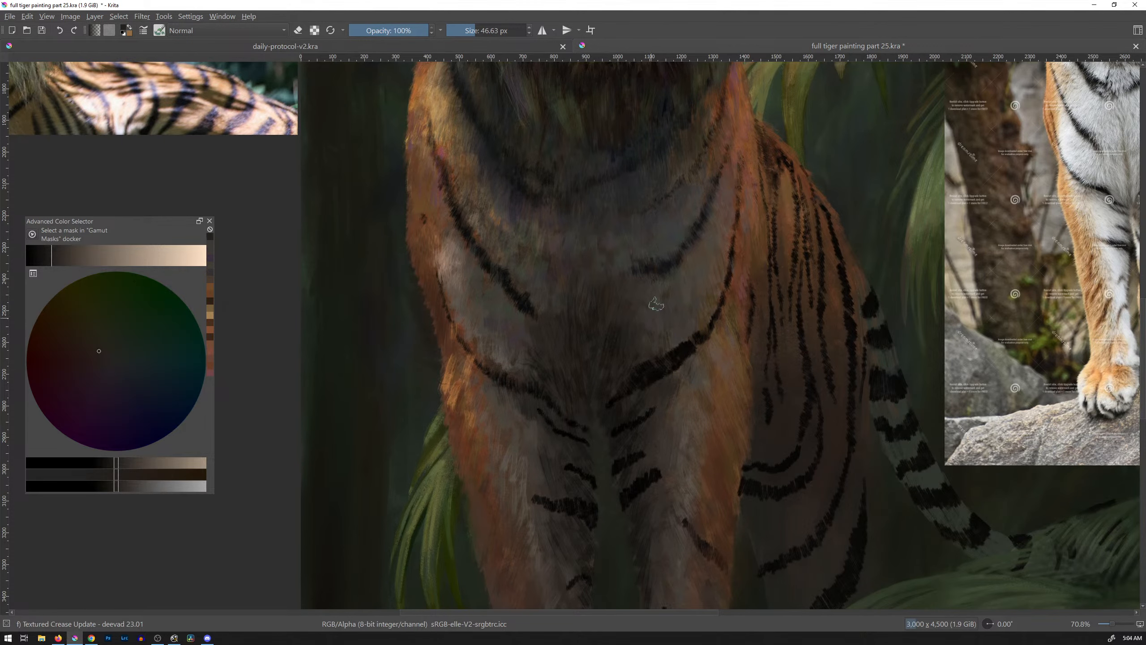
Shift a grey sampled from the chest centre to a muted blue and add cool fur strokes across the lower chest.
{"action": "left_click_drag", "start_coordinate": [725, 271], "coordinate": [700, 345]}
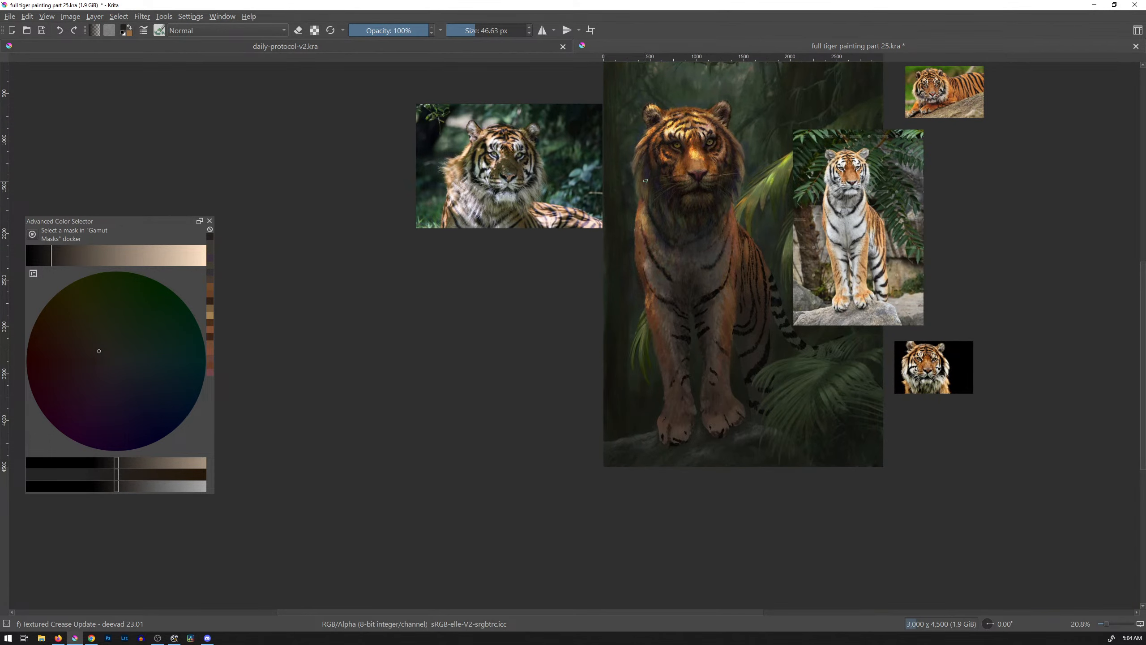
{"action": "left_click_drag", "start_coordinate": [711, 333], "coordinate": [668, 302]}
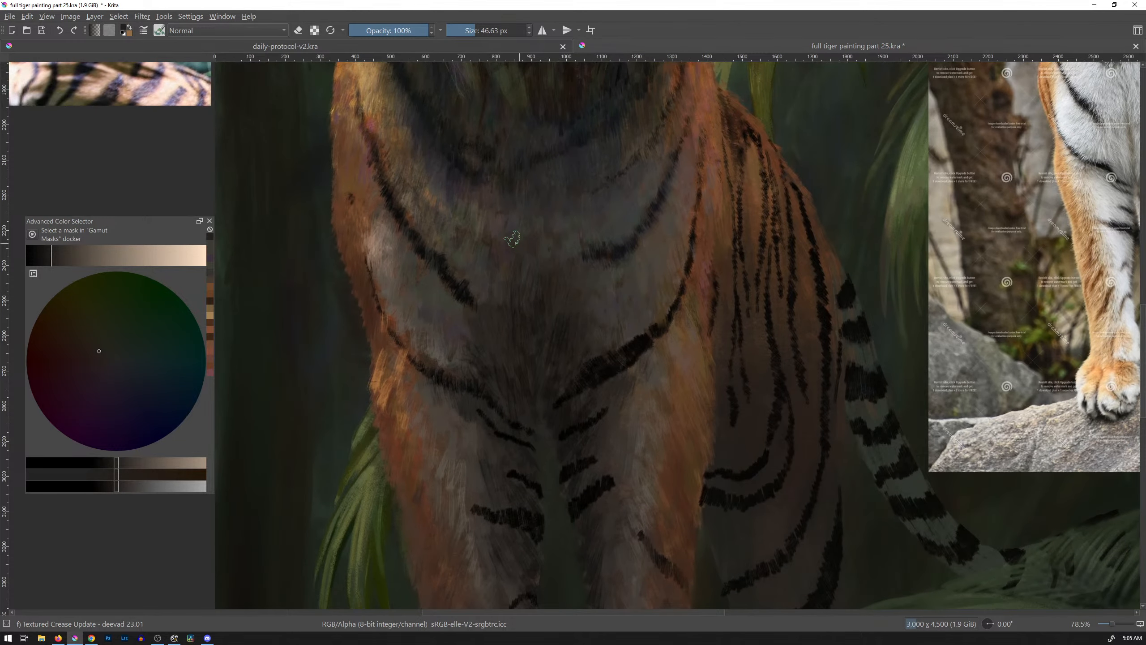
{"action": "left_click", "coordinate": [506, 301], "text": "ctrl"}
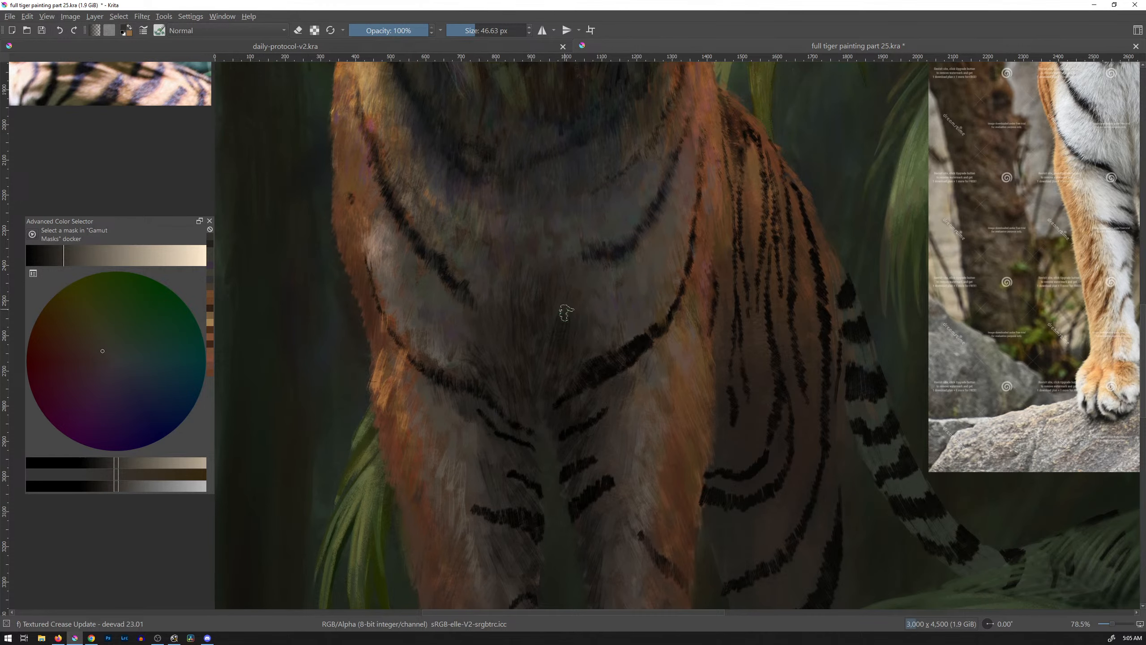
{"action": "left_click", "coordinate": [129, 384]}
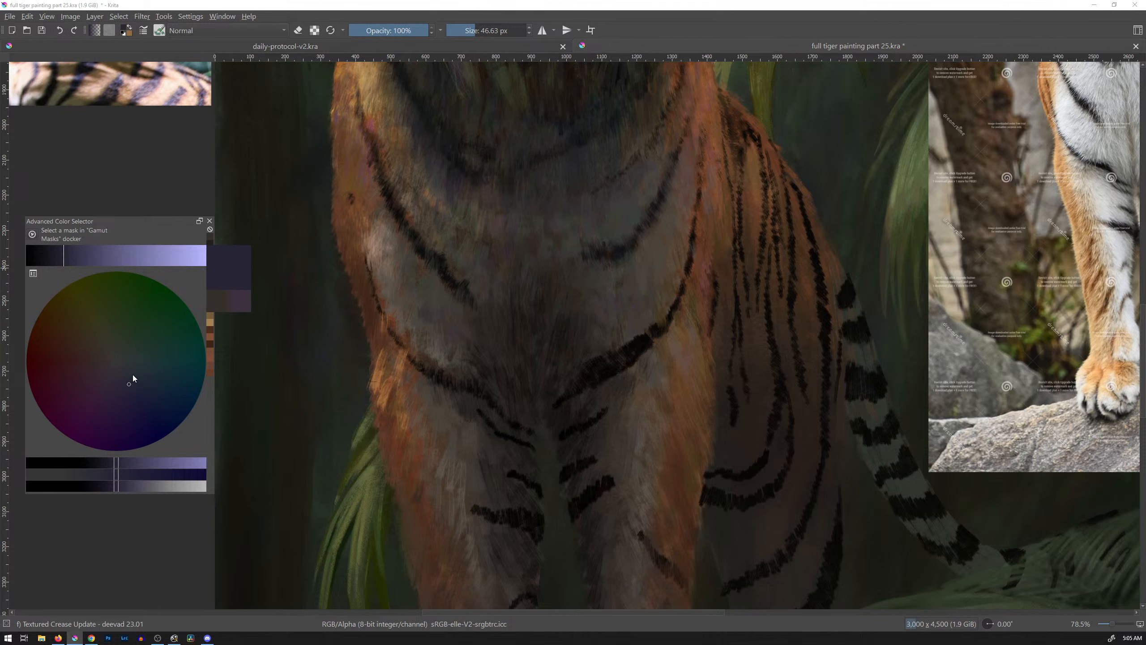
{"action": "left_click_drag", "start_coordinate": [573, 314], "coordinate": [598, 308]}
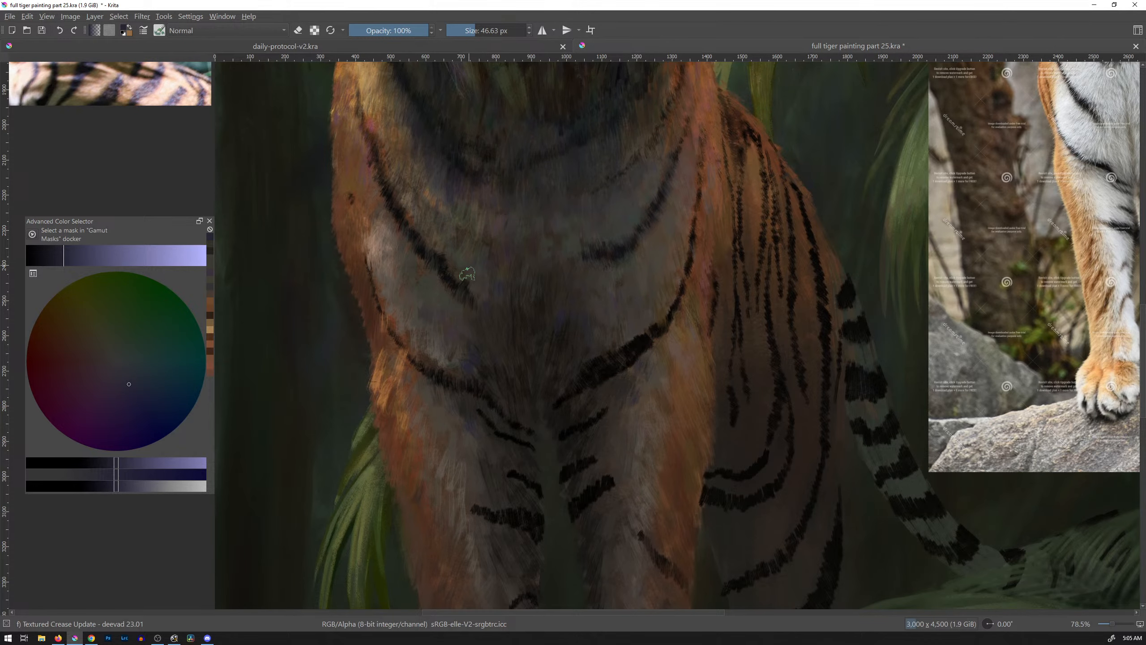
Shift a brown sampled from the left lower chest to muted purple and pinkish purple, and paint accents below the left chest stripe.
{"action": "left_click", "coordinate": [429, 347], "text": "ctrl"}
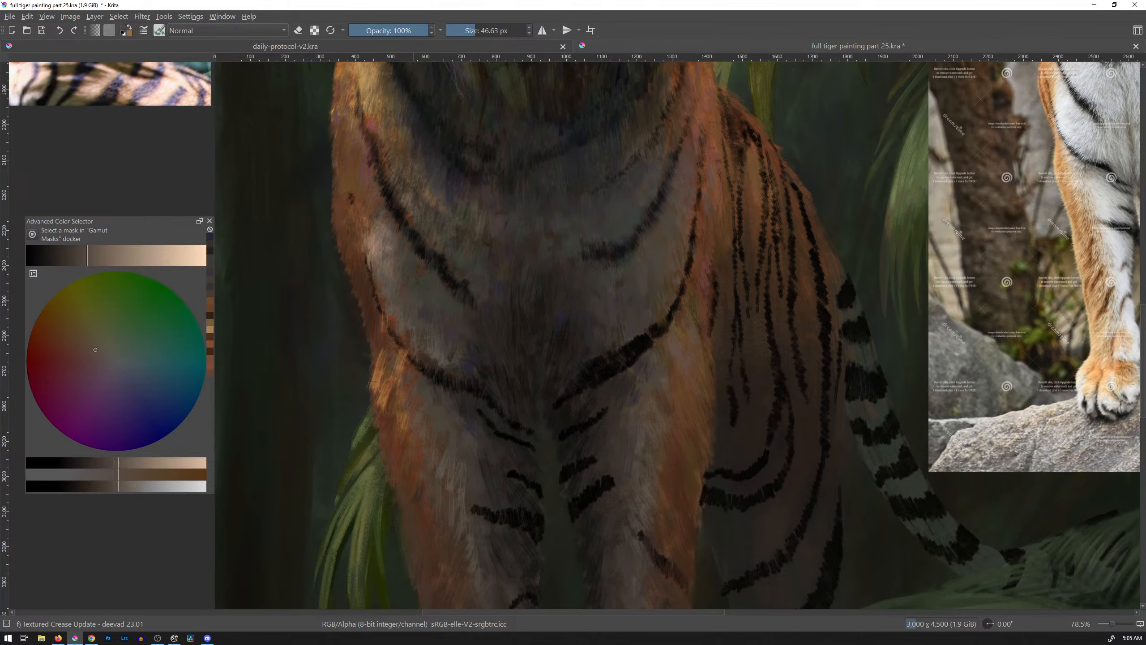
{"action": "left_click", "coordinate": [119, 377]}
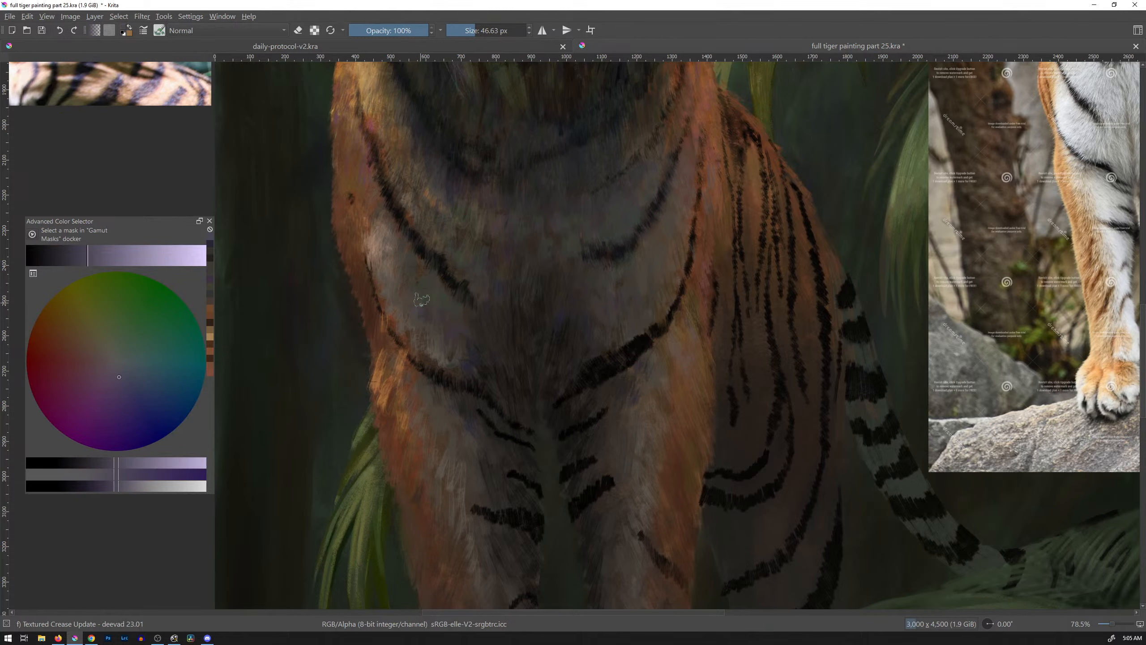
{"action": "left_click", "coordinate": [106, 383]}
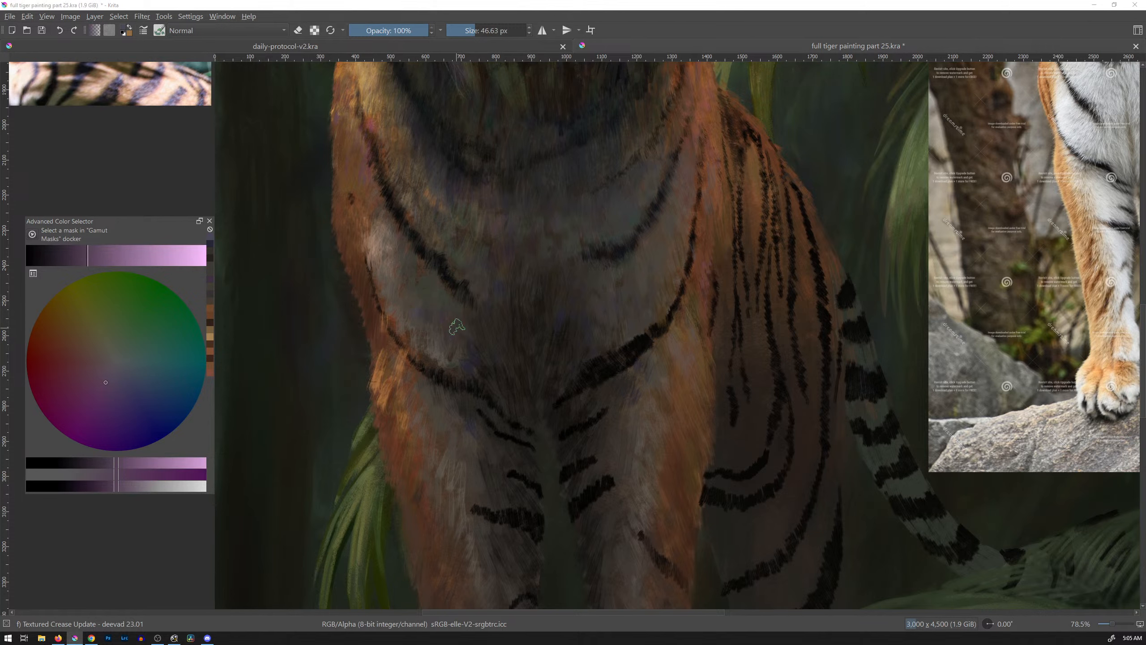
{"action": "left_click_drag", "start_coordinate": [407, 312], "coordinate": [410, 321]}
{"action": "left_click_drag", "start_coordinate": [426, 305], "coordinate": [417, 324]}
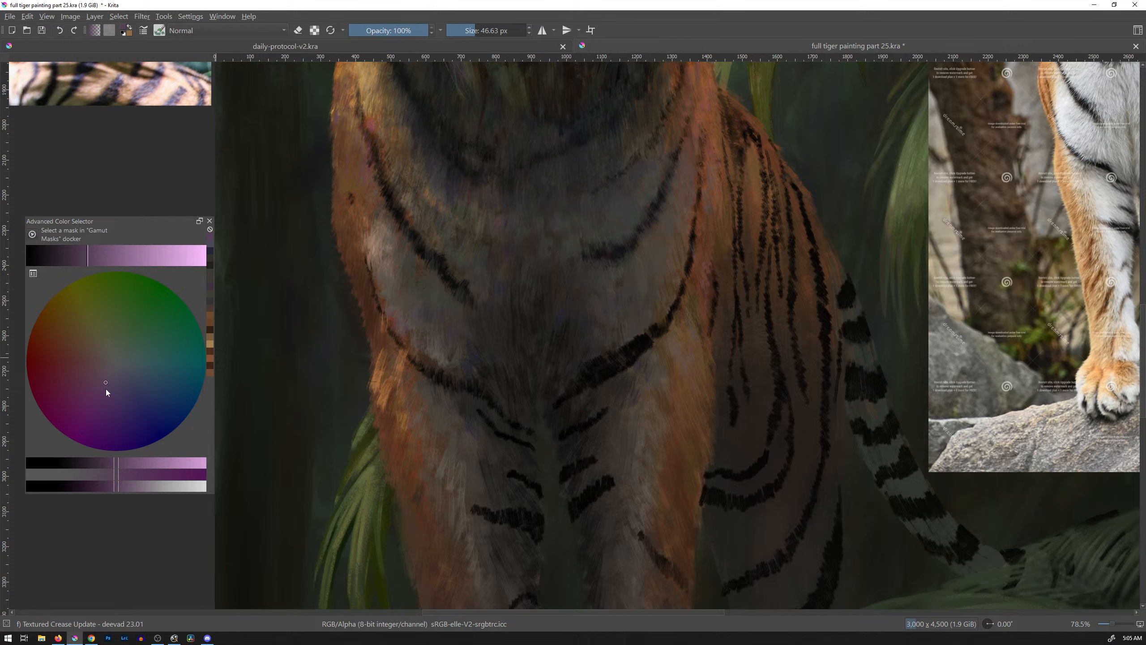
Switch to stronger violet tones based on sampled light fur and add accents along the outer left edge of the chest.
{"action": "left_click", "coordinate": [104, 398]}
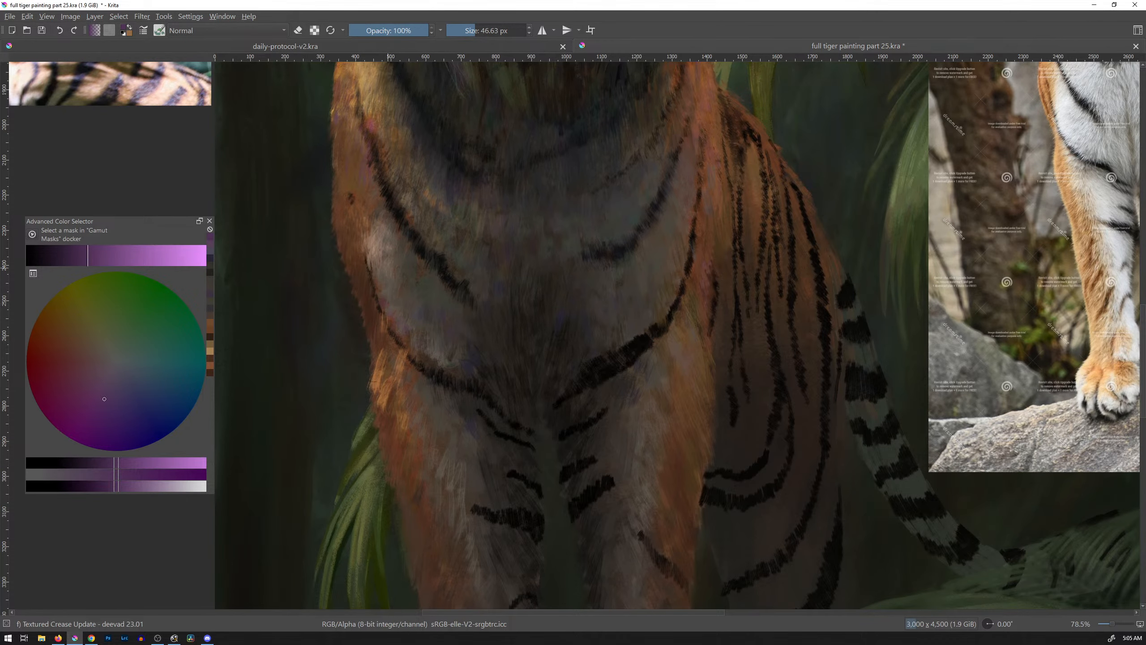
{"action": "left_click", "coordinate": [391, 276], "text": "ctrl"}
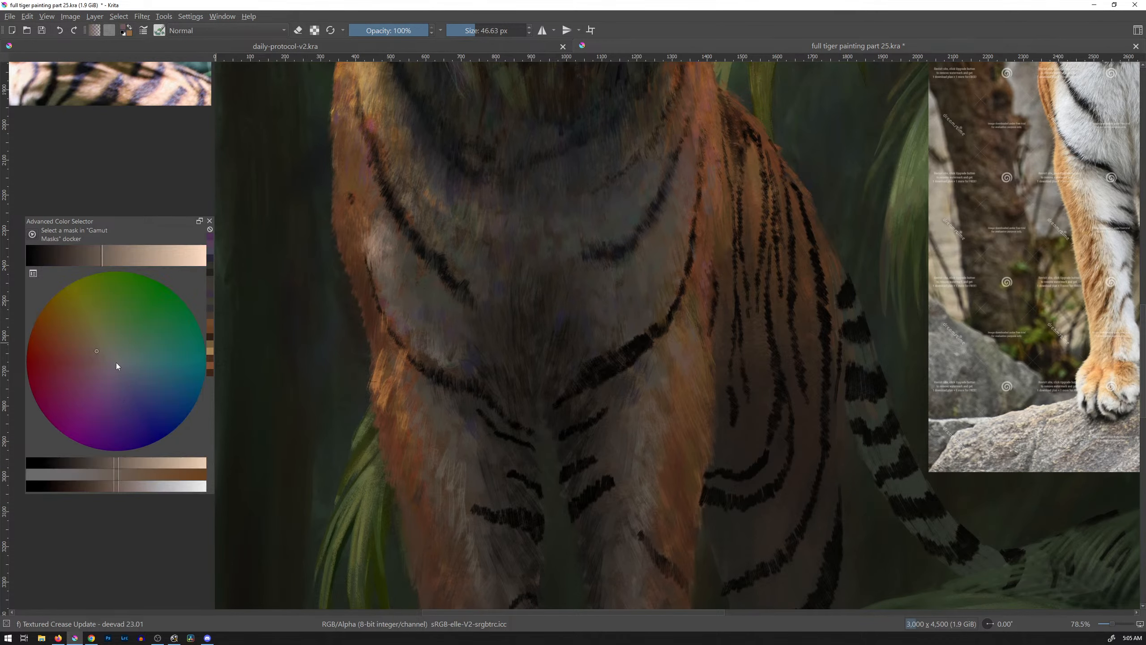
{"action": "left_click", "coordinate": [112, 400]}
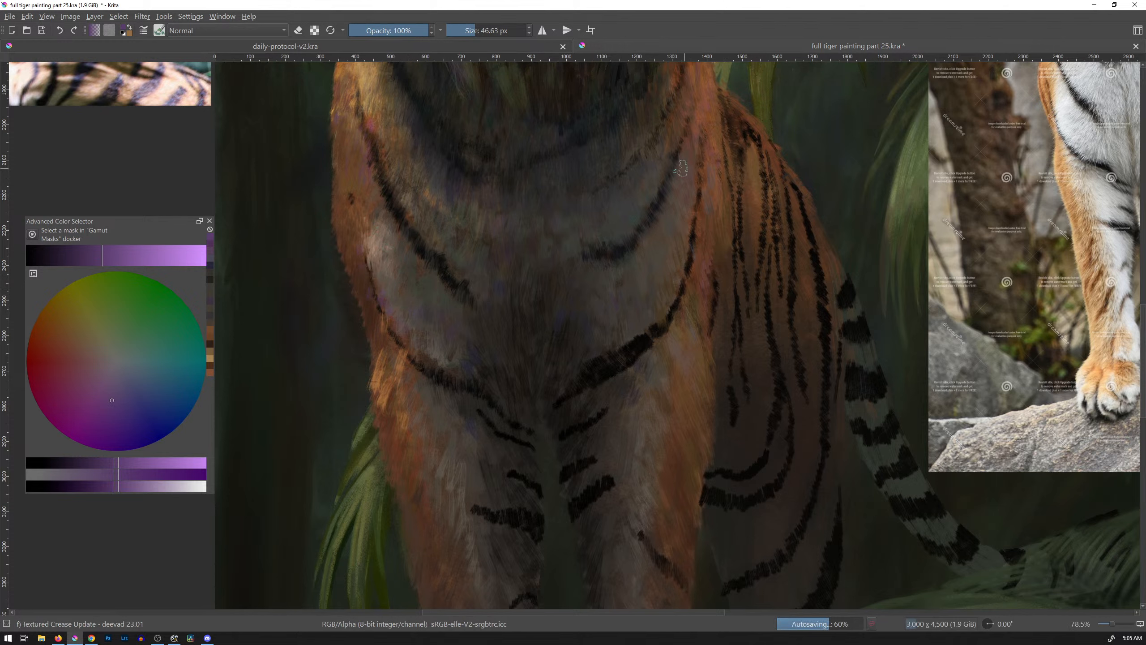
Shift an orange sampled from the right shoulder edge to olive yellow and add accents around the right shoulder and upper leg.
{"action": "key", "text": "ctrl"}
{"action": "left_click", "coordinate": [709, 250], "text": "ctrl"}
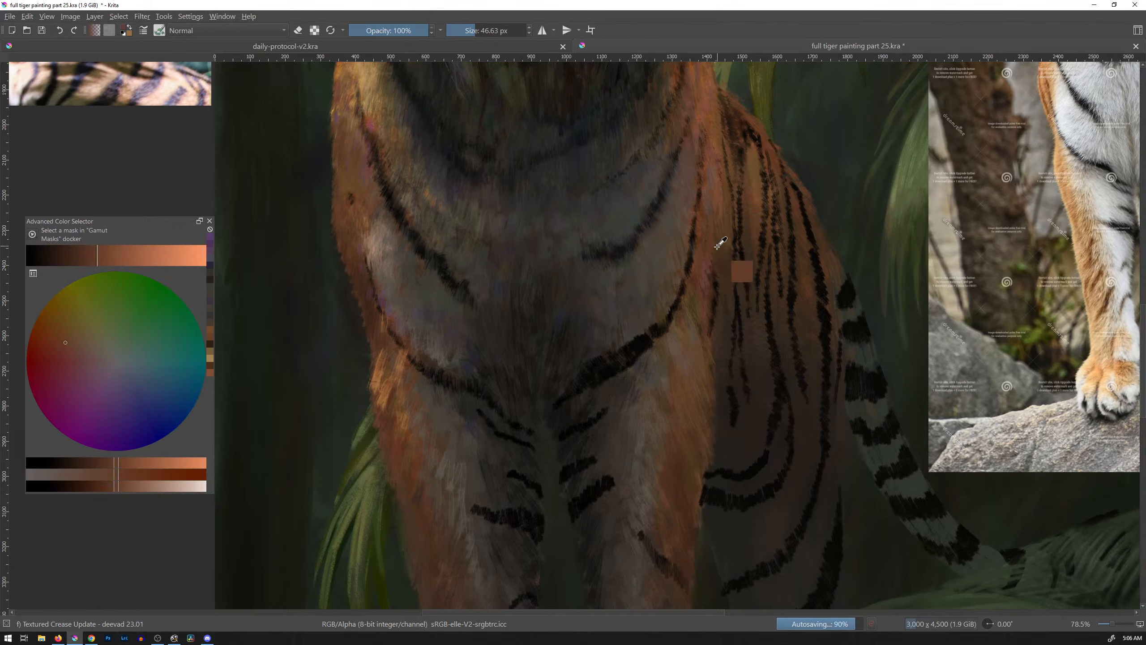
{"action": "left_click", "coordinate": [82, 315]}
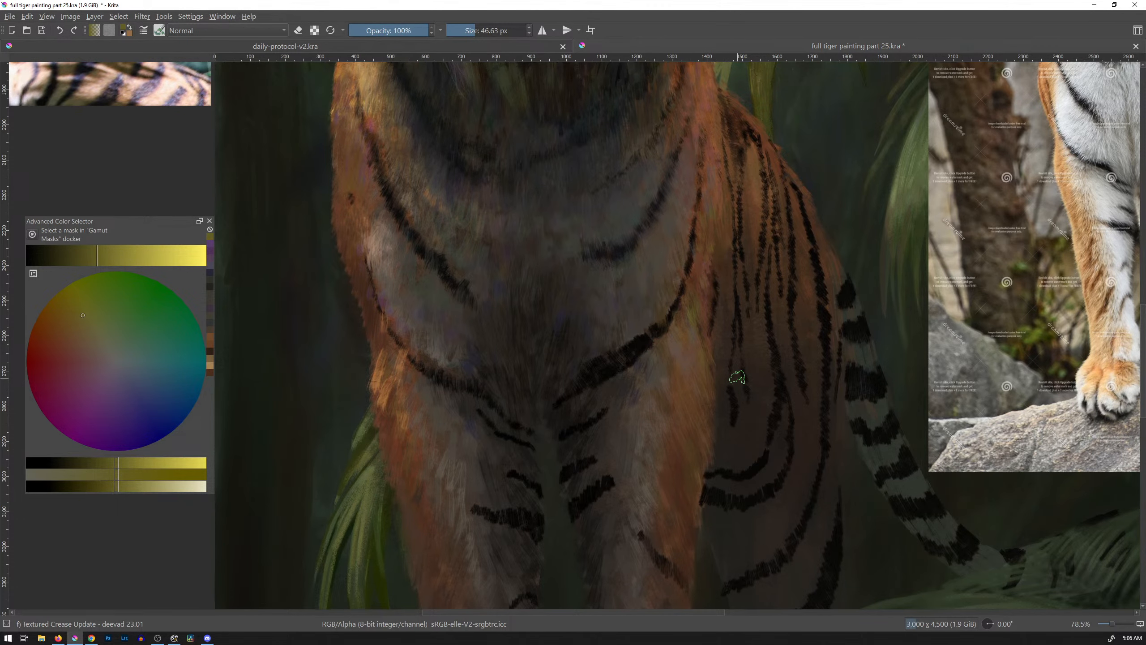
{"action": "left_click_drag", "start_coordinate": [668, 226], "coordinate": [635, 305]}
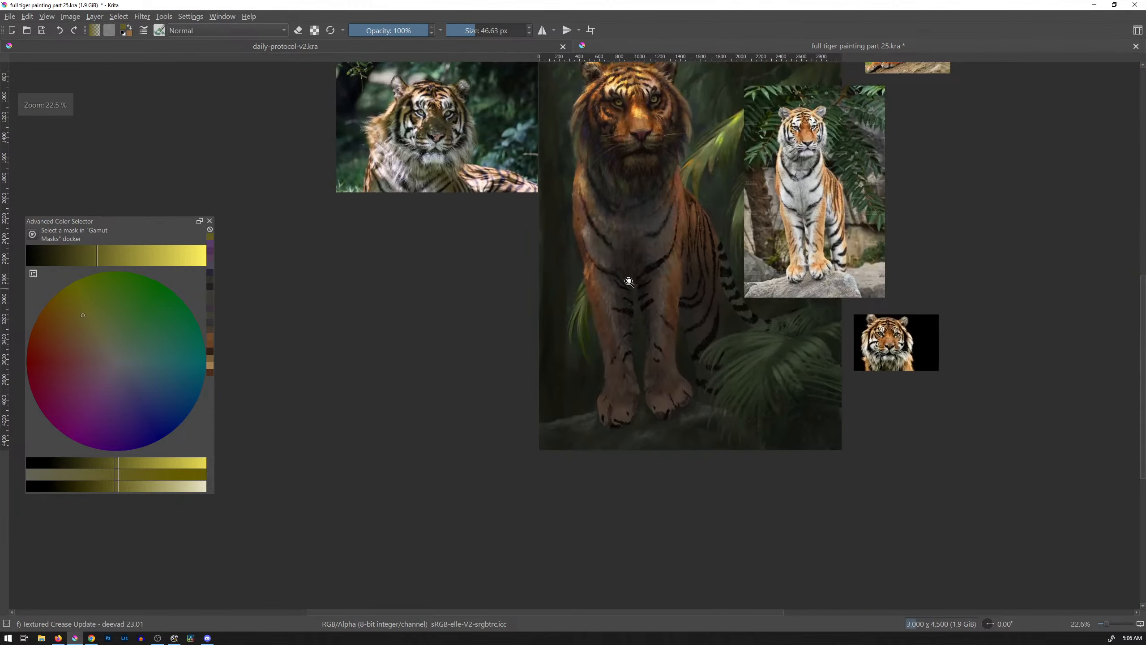
Sample brown, orange and pale fur tones from the left shoulder and blend them around the upper left chest stripe.
{"action": "left_click_drag", "start_coordinate": [596, 262], "coordinate": [604, 395]}
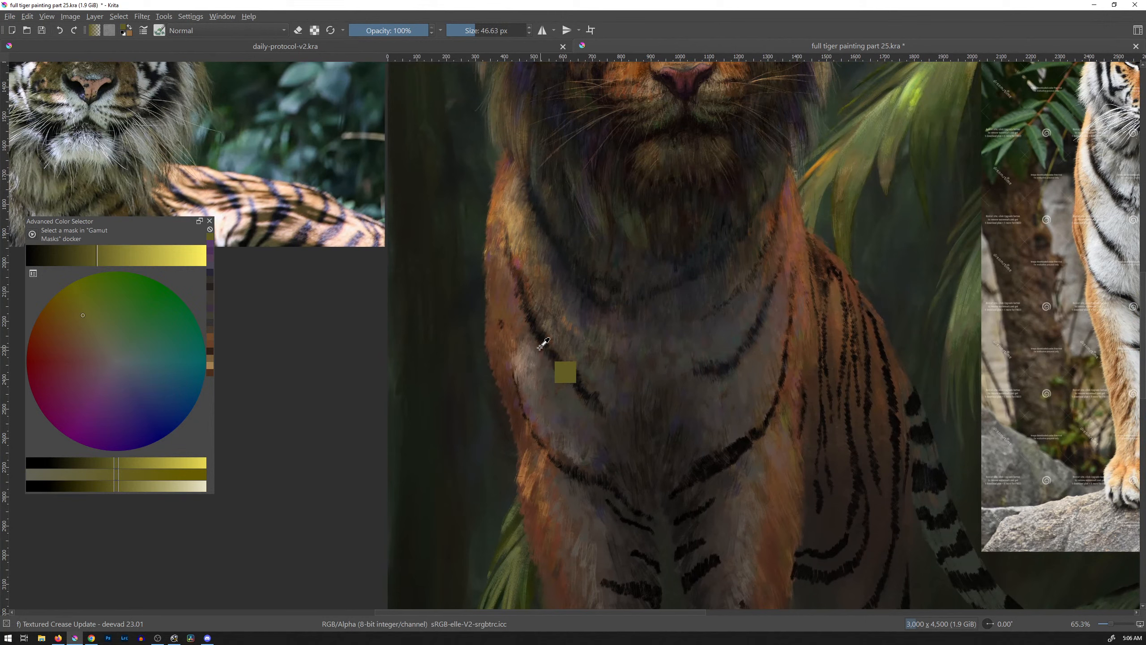
{"action": "left_click", "coordinate": [533, 319], "text": "ctrl"}
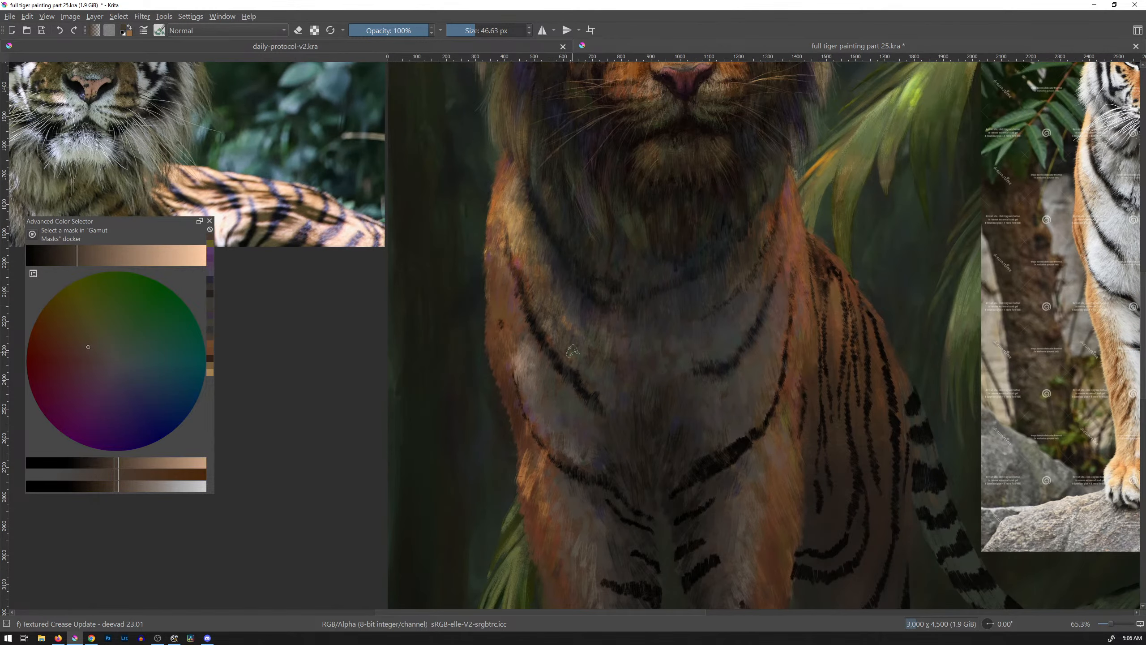
{"action": "scroll", "coordinate": [558, 366], "scroll_direction": "up", "scroll_amount": 3}
{"action": "left_click", "coordinate": [491, 309], "text": "ctrl"}
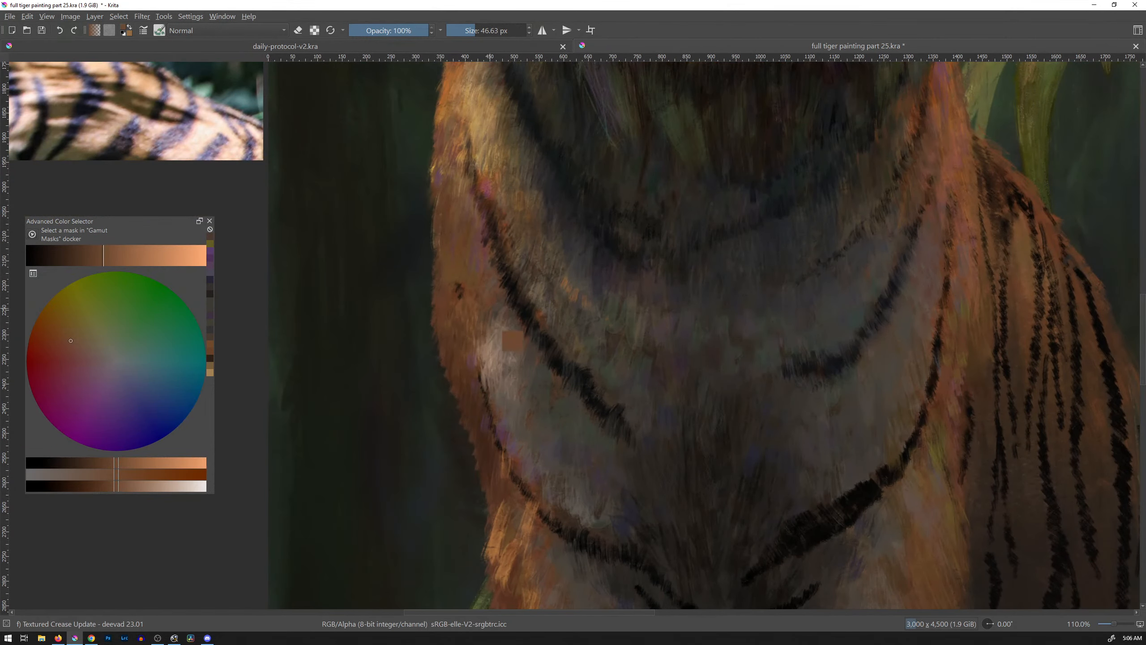
{"action": "left_click", "coordinate": [499, 348], "text": "ctrl"}
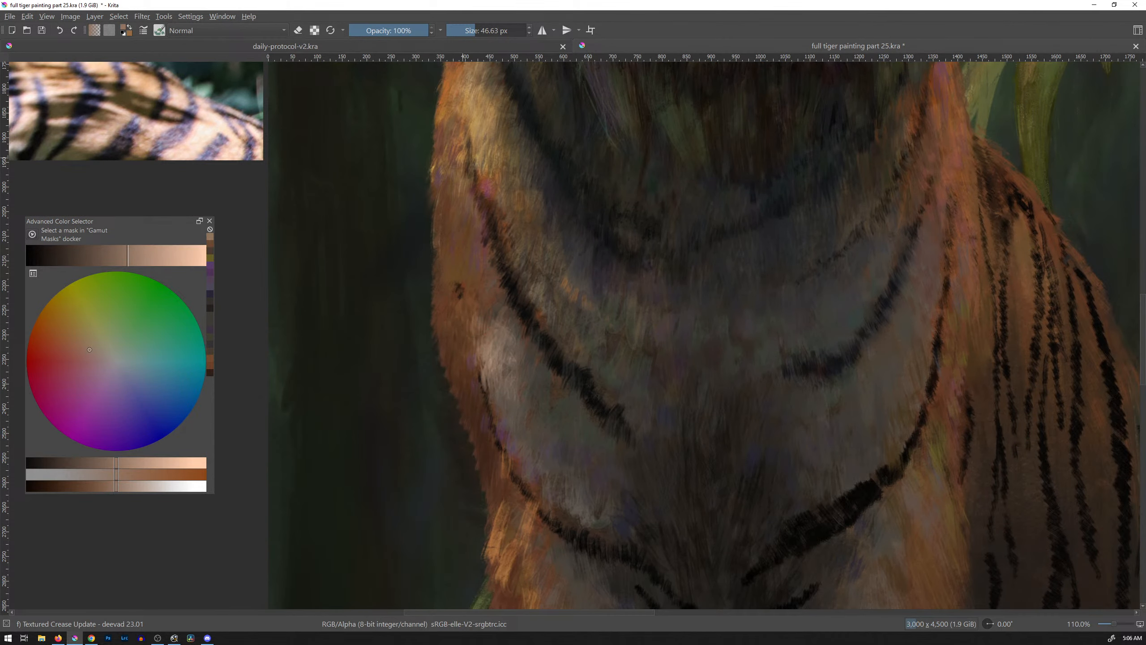
{"action": "left_click", "coordinate": [490, 128], "text": "ctrl"}
{"action": "left_click_drag", "start_coordinate": [483, 291], "coordinate": [484, 320]}
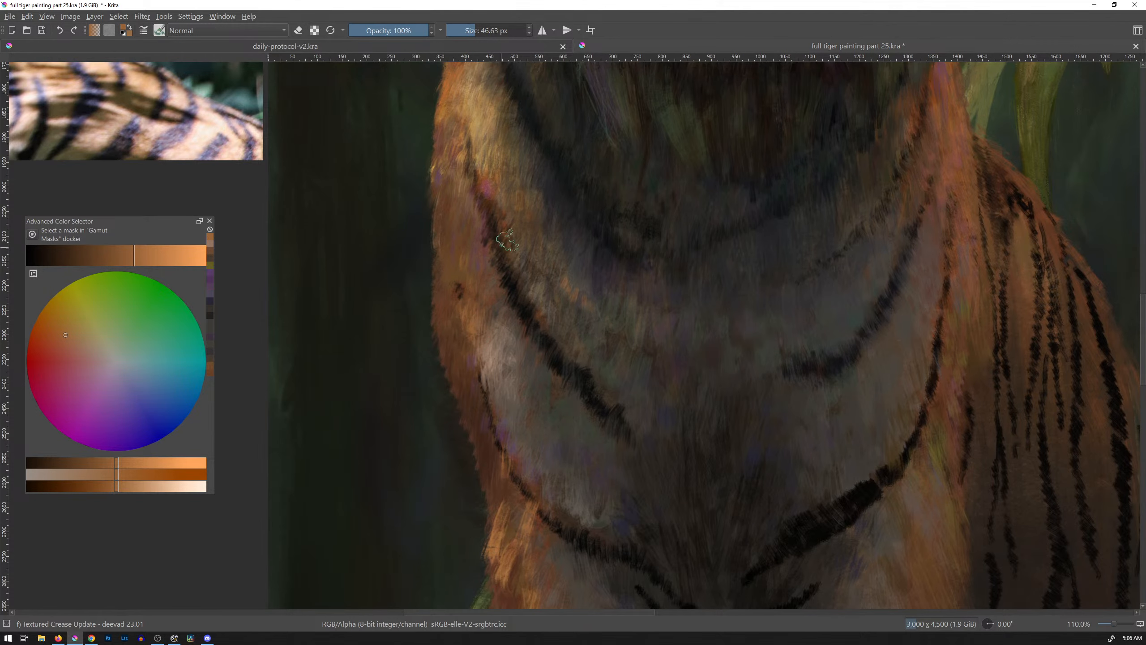
Compare the whole tiger with the references and rework the left shoulder fur beside the stripe with sampled orange-browns and dark brown.
{"action": "left_click_drag", "start_coordinate": [762, 219], "coordinate": [723, 315]}
{"action": "left_click_drag", "start_coordinate": [787, 254], "coordinate": [675, 309]}
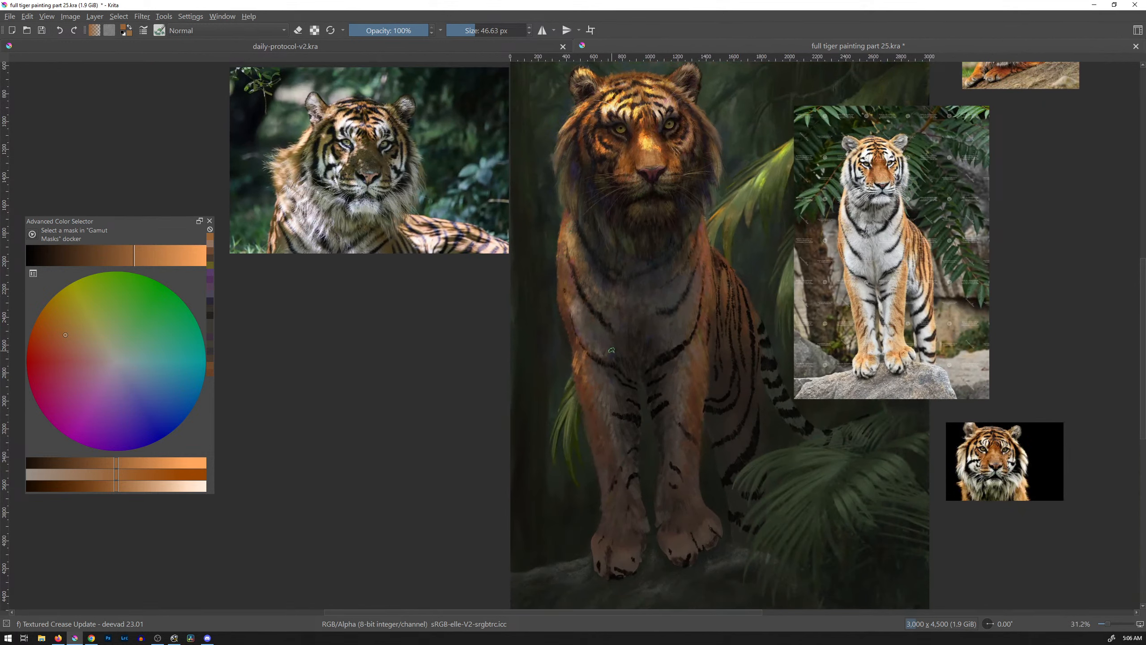
{"action": "left_click_drag", "start_coordinate": [639, 332], "coordinate": [629, 245]}
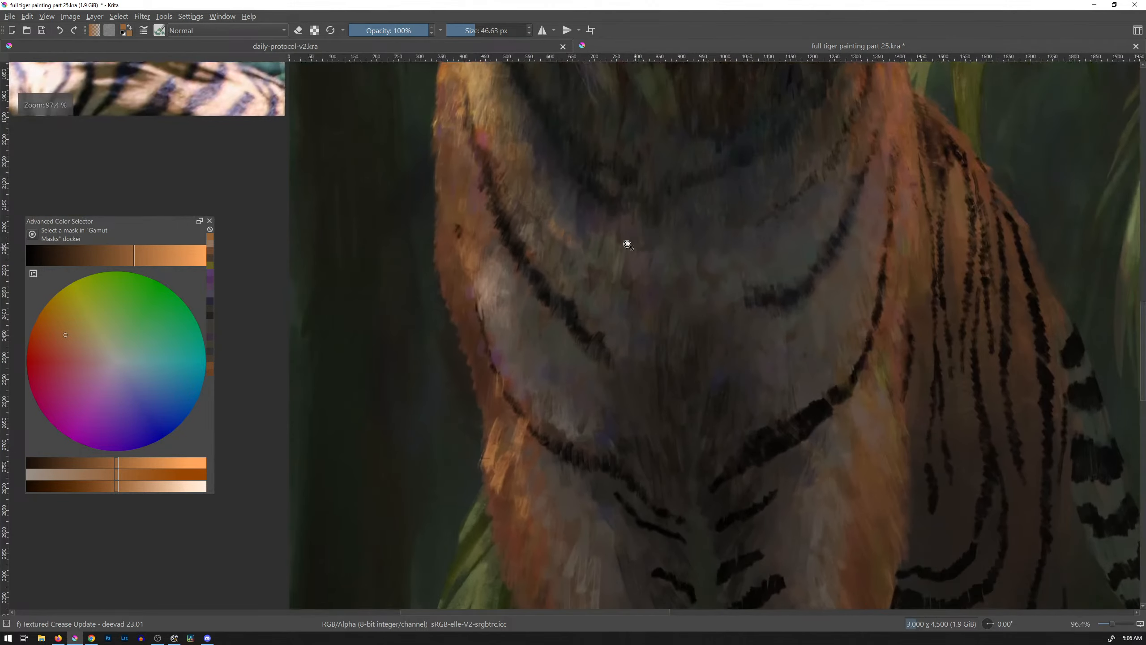
{"action": "left_click", "coordinate": [472, 266], "text": "ctrl"}
{"action": "left_click_drag", "start_coordinate": [467, 278], "coordinate": [469, 270]}
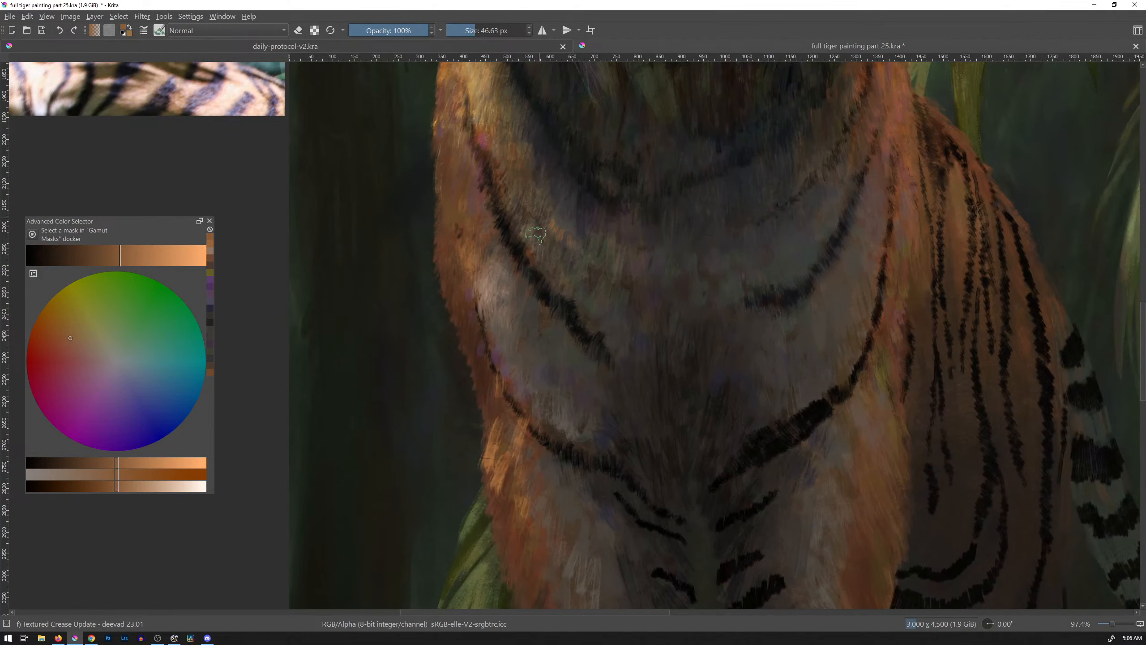
{"action": "left_click", "coordinate": [481, 189], "text": "ctrl"}
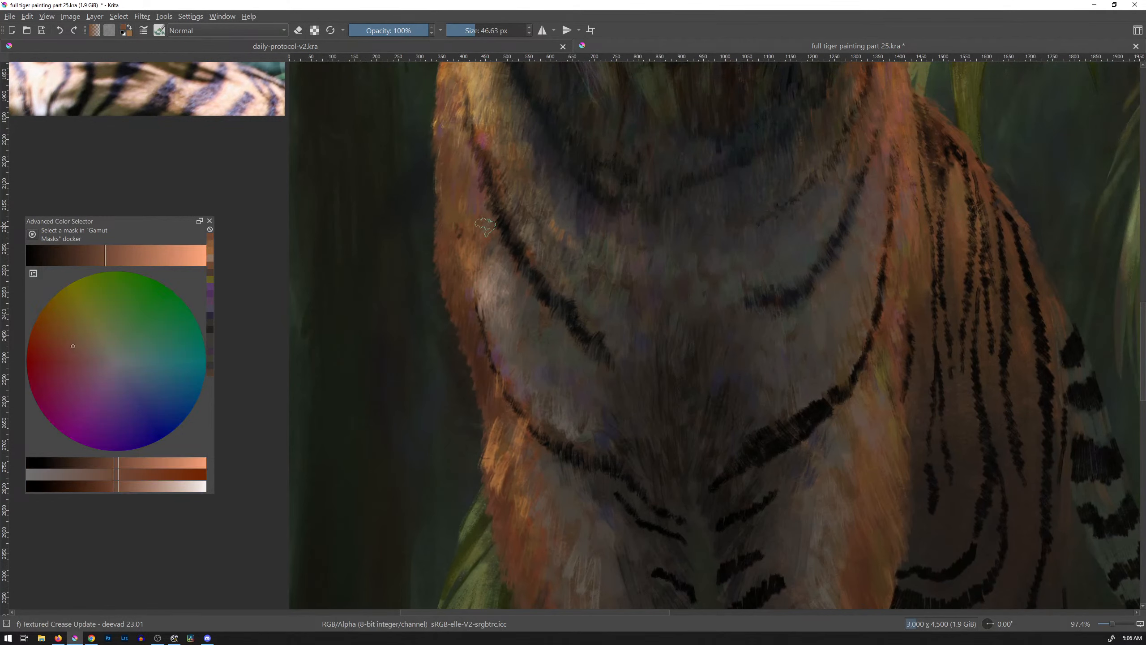
{"action": "left_click", "coordinate": [484, 337], "text": "ctrl"}
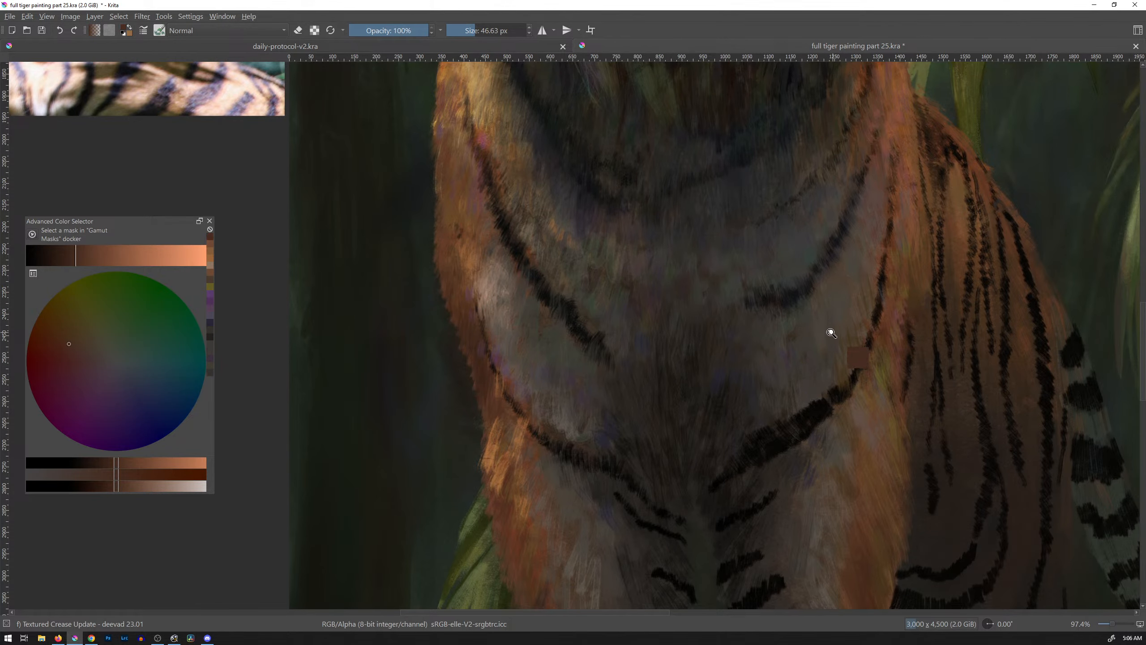
Shift a grey sampled from the right chest to teal and add accents on both sides of the lower chest, enlarging the brush to about 75 px.
{"action": "left_click_drag", "start_coordinate": [832, 331], "coordinate": [678, 337]}
{"action": "left_click", "coordinate": [687, 298], "text": "ctrl"}
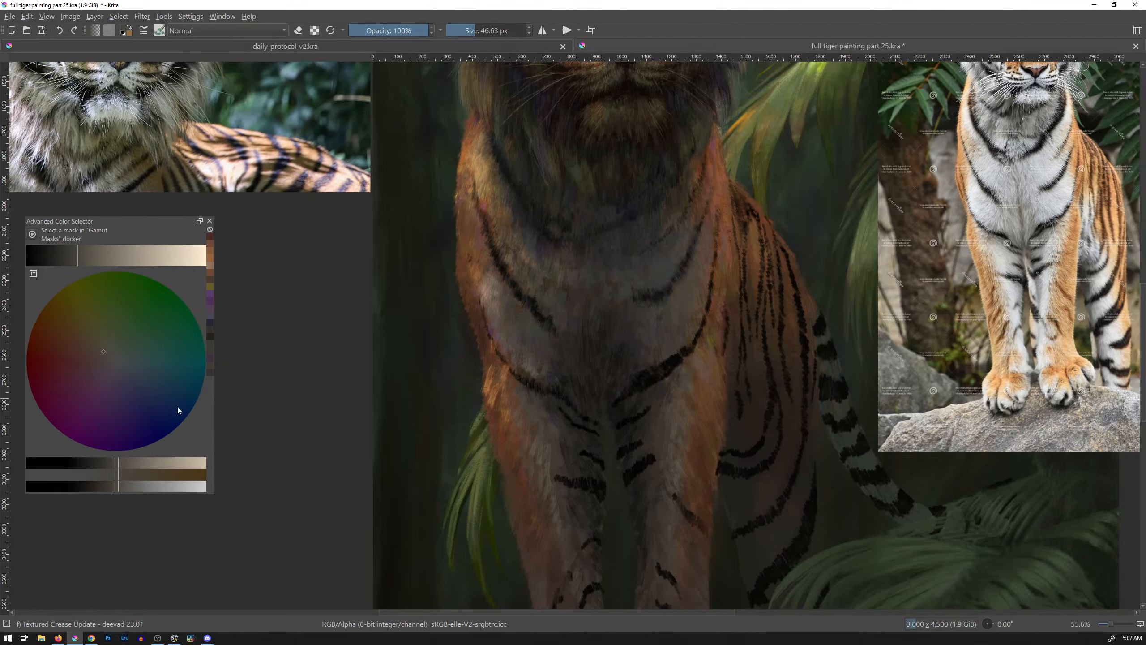
{"action": "left_click", "coordinate": [175, 362]}
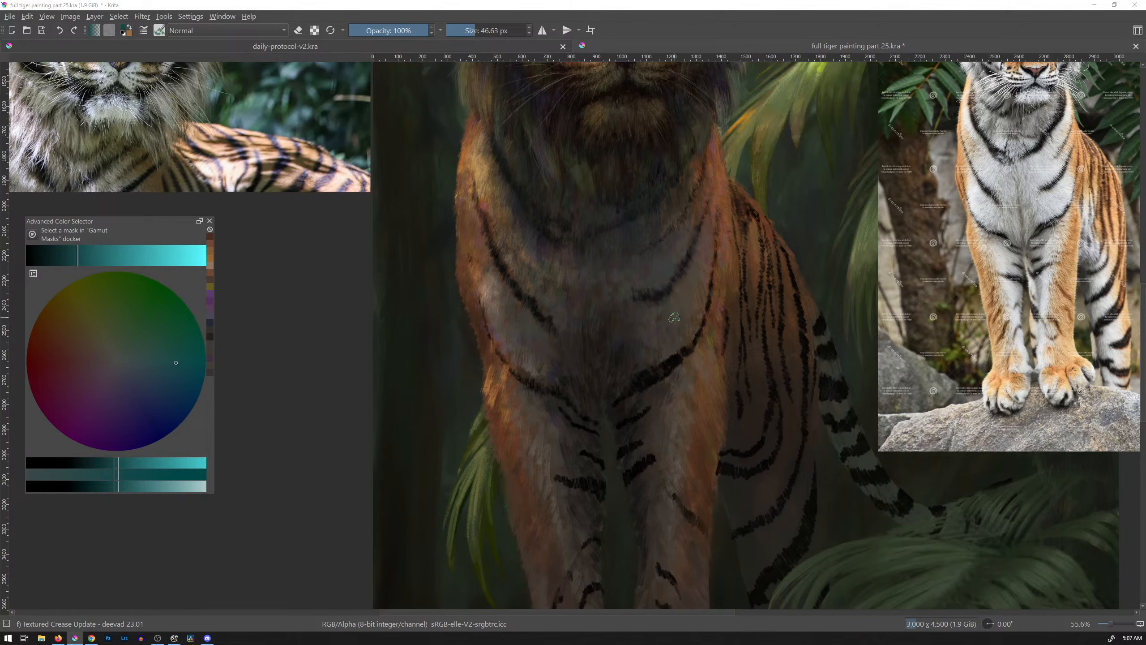
{"action": "left_click_drag", "start_coordinate": [683, 300], "coordinate": [676, 325]}
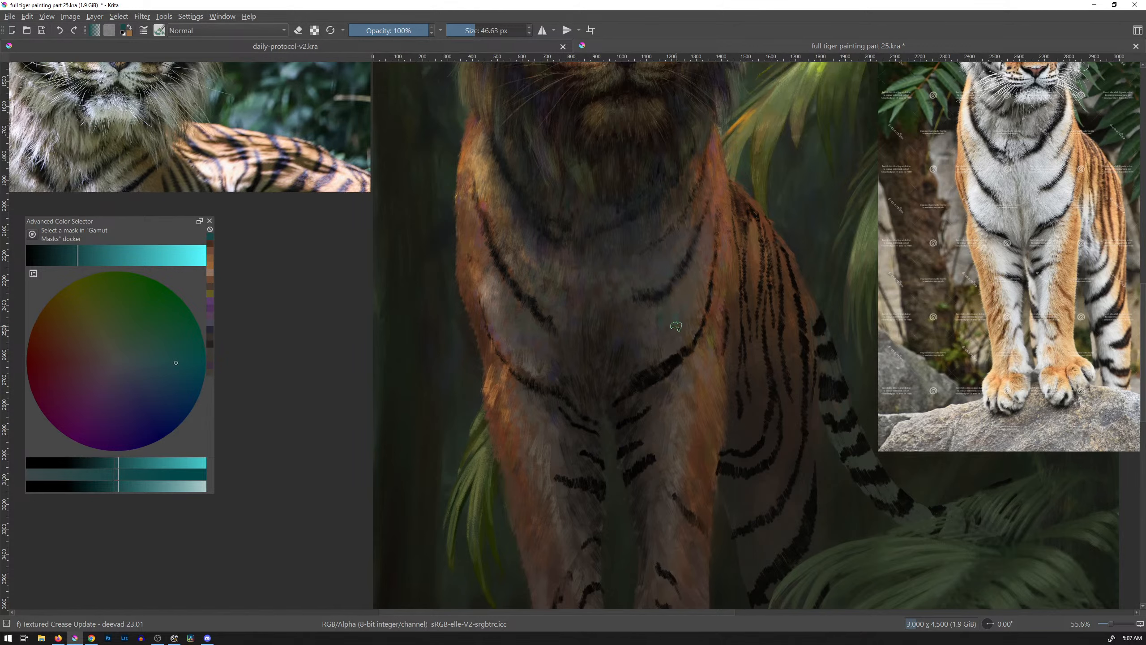
{"action": "mouse_move", "coordinate": [674, 330]}
{"action": "left_mouse_down"}
{"action": "mouse_move", "coordinate": [650, 328]}
{"action": "mouse_move", "coordinate": [664, 302]}
{"action": "mouse_move", "coordinate": [671, 337]}
{"action": "left_mouse_up"}
{"action": "mouse_move", "coordinate": [607, 317]}
{"action": "left_mouse_down"}
{"action": "mouse_move", "coordinate": [622, 265]}
{"action": "mouse_move", "coordinate": [619, 282]}
{"action": "mouse_move", "coordinate": [691, 358]}
{"action": "left_mouse_up"}
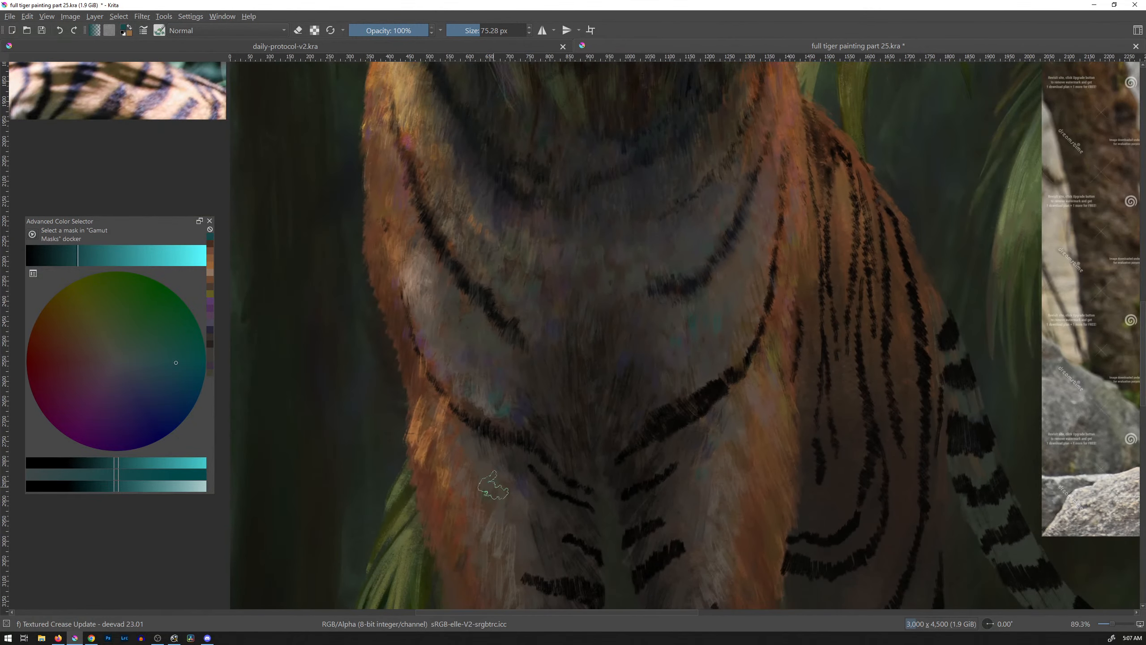
Sample warm fur colours at the tops of both front legs and paint them in below the lower chest stripes.
{"action": "left_click", "coordinate": [472, 463], "text": "ctrl"}
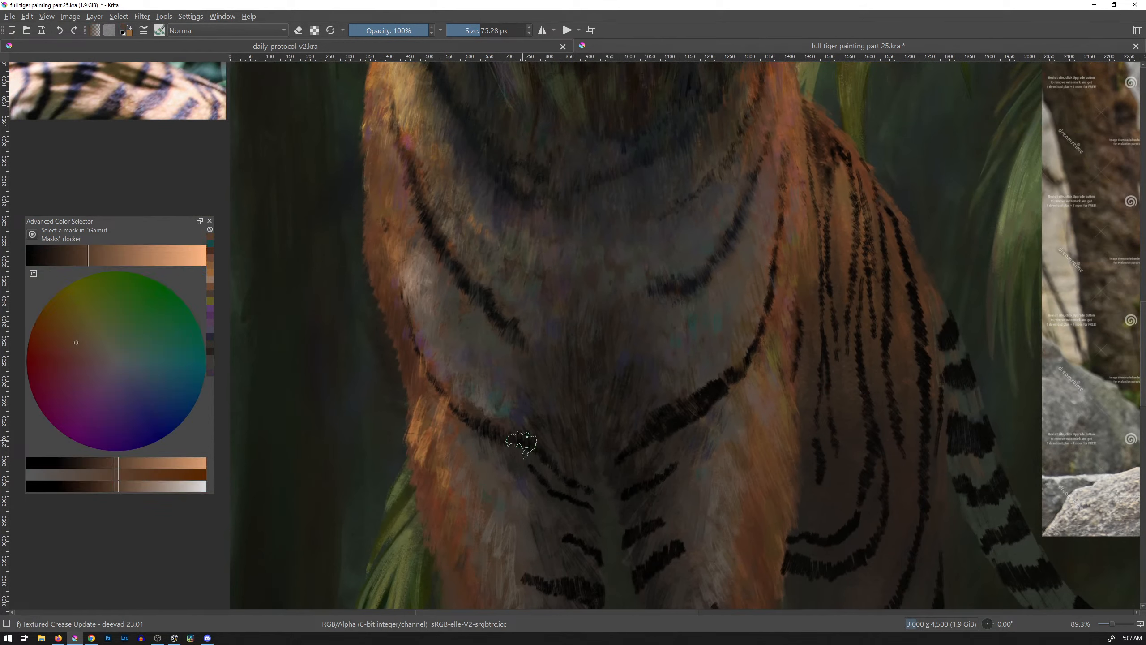
{"action": "left_click", "coordinate": [767, 388], "text": "ctrl"}
{"action": "left_click_drag", "start_coordinate": [767, 388], "coordinate": [765, 345]}
Reduce the brush to about 38 px and paint sampled orange fur strokes along the outer top edge of the left front leg.
{"action": "mouse_move", "coordinate": [570, 363]}
{"action": "left_mouse_down"}
{"action": "mouse_move", "coordinate": [595, 281]}
{"action": "mouse_move", "coordinate": [590, 314]}
{"action": "mouse_move", "coordinate": [565, 311]}
{"action": "mouse_move", "coordinate": [517, 275]}
{"action": "mouse_move", "coordinate": [533, 312]}
{"action": "left_mouse_up"}
{"action": "left_click", "coordinate": [533, 300], "text": "ctrl"}
{"action": "left_click_drag", "start_coordinate": [616, 316], "coordinate": [591, 379]}
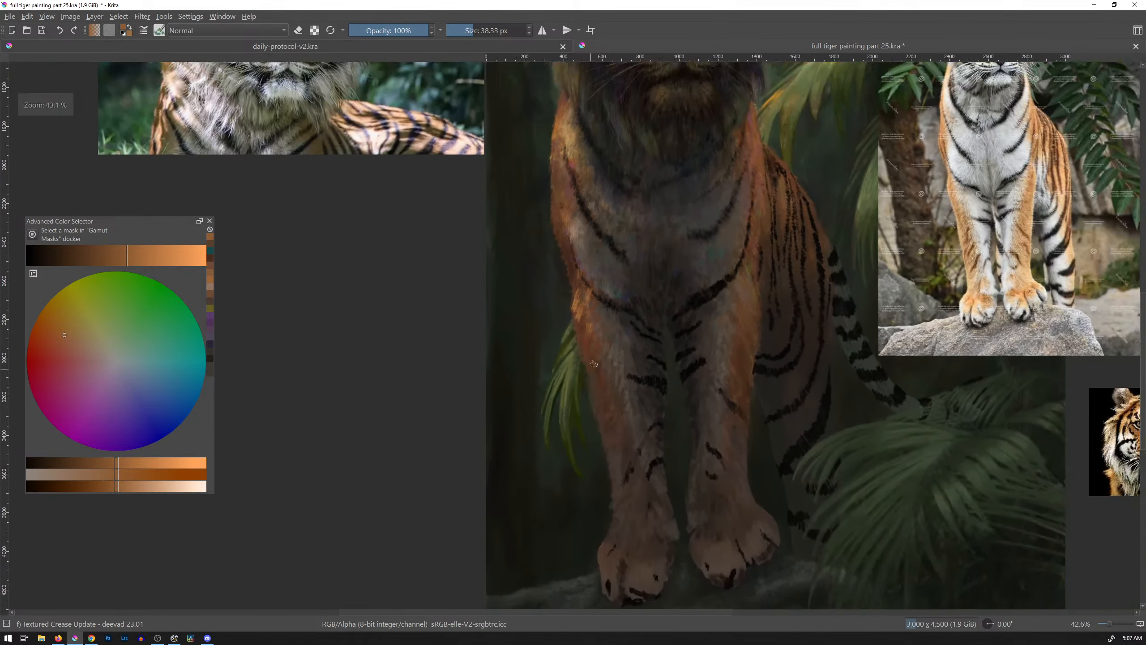
{"action": "left_click_drag", "start_coordinate": [655, 313], "coordinate": [635, 329]}
{"action": "mouse_move", "coordinate": [562, 333]}
{"action": "left_mouse_down"}
{"action": "mouse_move", "coordinate": [571, 286]}
{"action": "mouse_move", "coordinate": [546, 303]}
{"action": "left_mouse_up"}
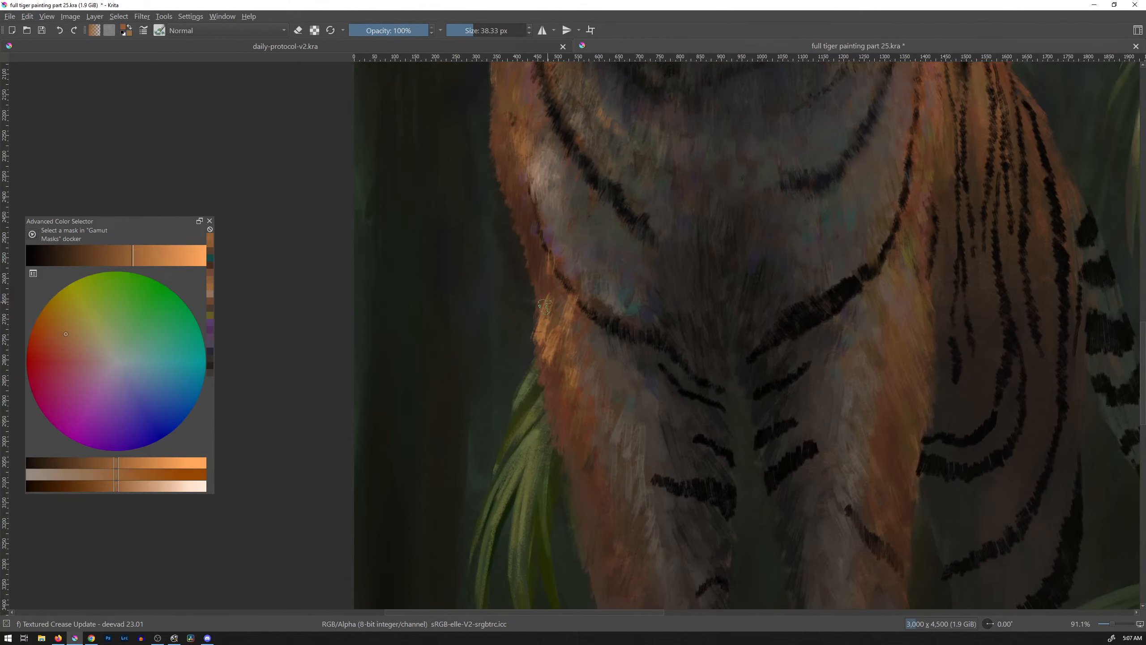
{"action": "left_click", "coordinate": [558, 307], "text": "ctrl"}
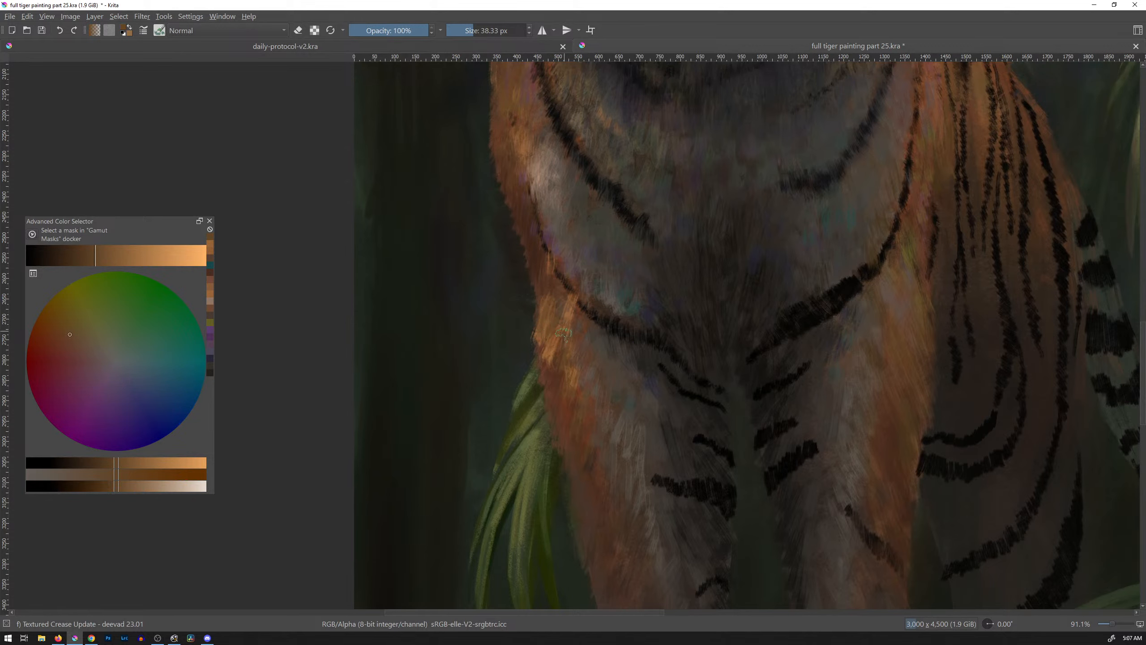
Sample orange and tan fur tones and break up the outer end of the lower left chest stripe with short strokes.
{"action": "left_click", "coordinate": [550, 267], "text": "ctrl"}
{"action": "left_click", "coordinate": [549, 268], "text": "ctrl"}
{"action": "left_click_drag", "start_coordinate": [552, 268], "coordinate": [553, 253]}
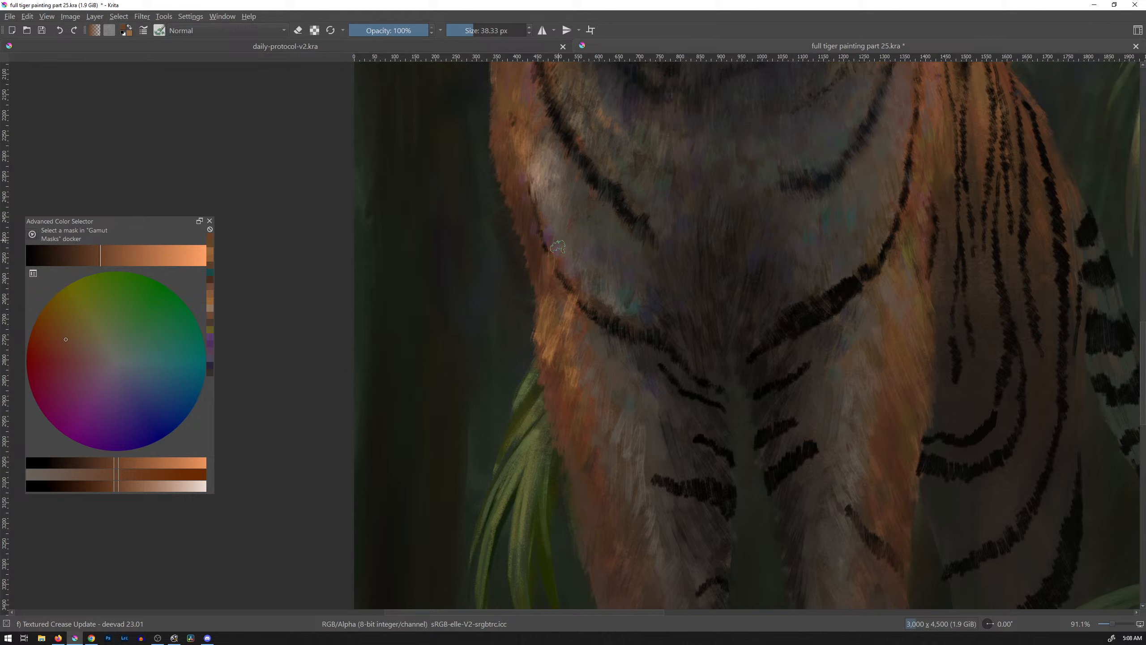
{"action": "left_click", "coordinate": [566, 292], "text": "ctrl"}
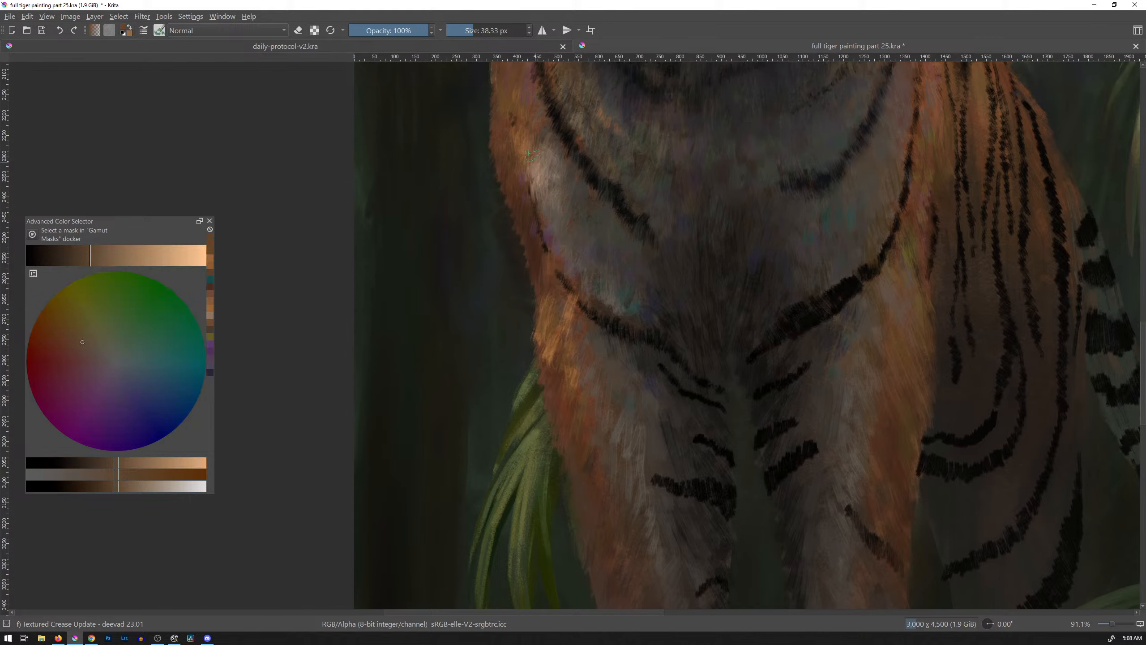
{"action": "left_click", "coordinate": [541, 270], "text": "ctrl"}
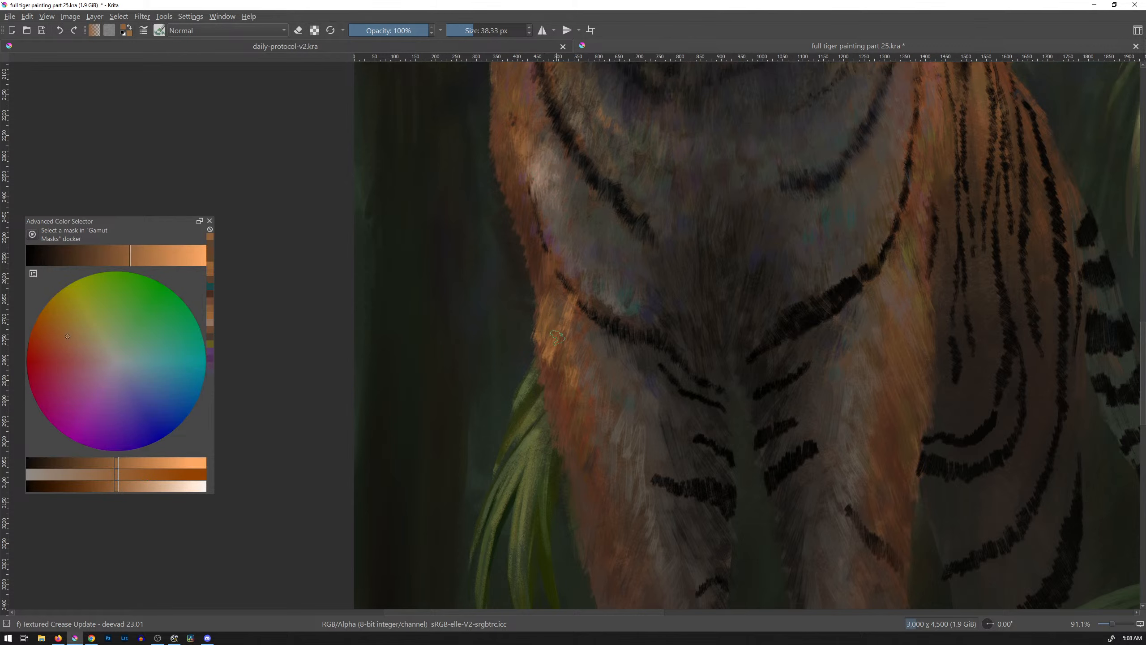
Blend sampled orange-brown and dark brown fur strokes into the underside of the lower left chest stripe above the leg.
{"action": "left_click", "coordinate": [558, 360], "text": "ctrl"}
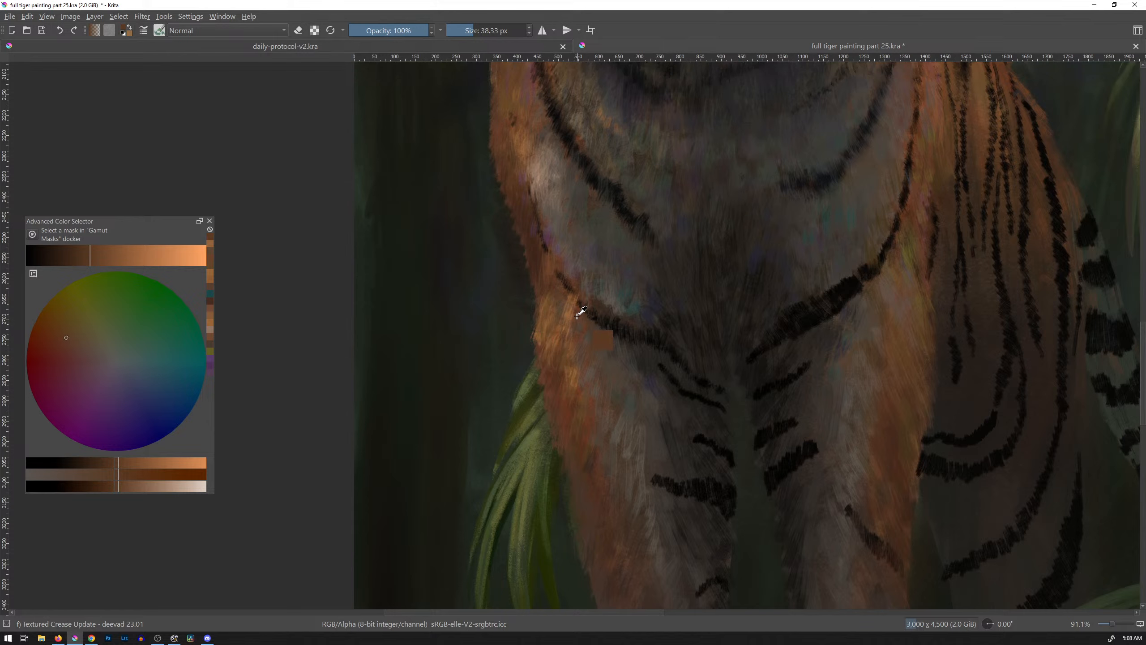
{"action": "left_click", "coordinate": [576, 289], "text": "ctrl"}
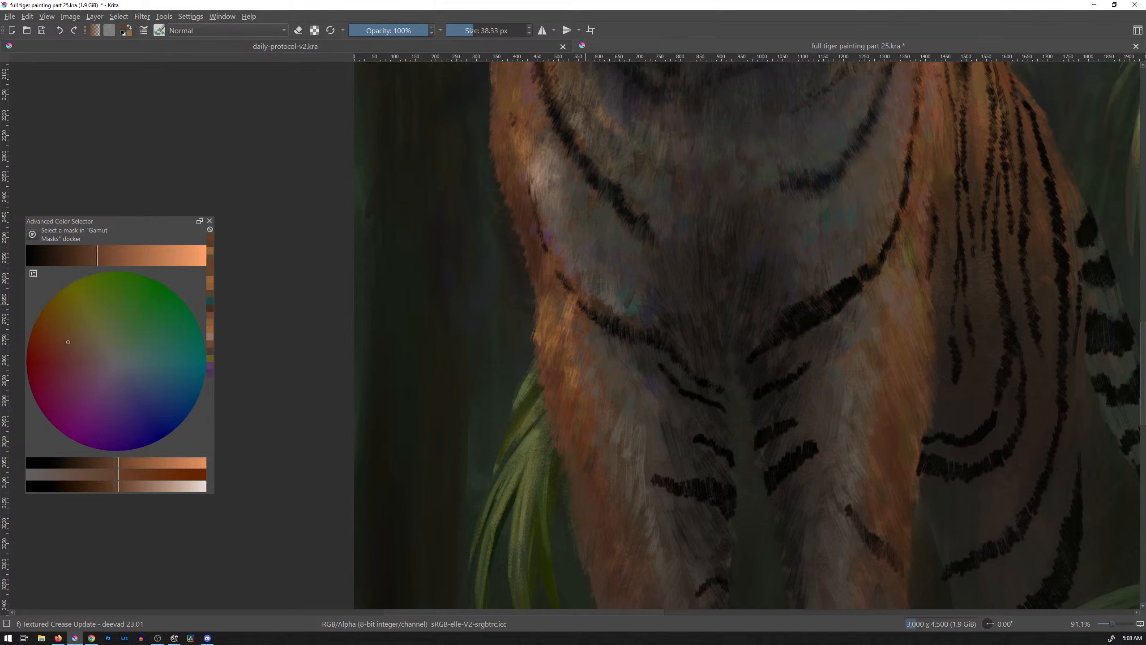
{"action": "left_click", "coordinate": [579, 306], "text": "ctrl"}
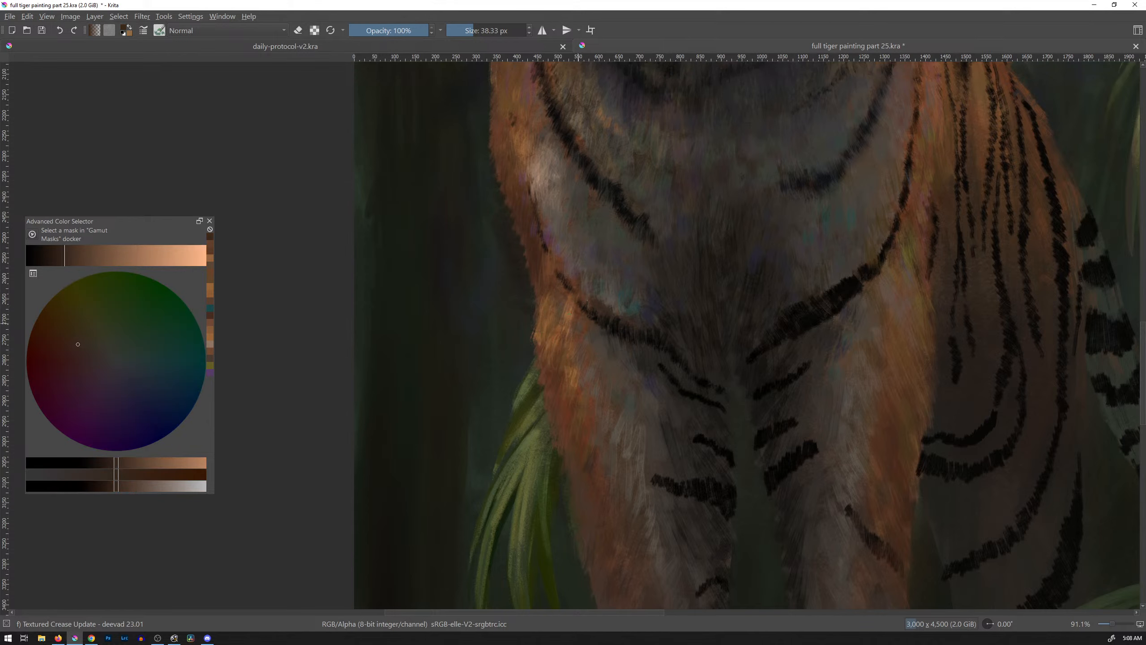
{"action": "left_click", "coordinate": [578, 315], "text": "ctrl"}
{"action": "left_click_drag", "start_coordinate": [577, 315], "coordinate": [575, 328]}
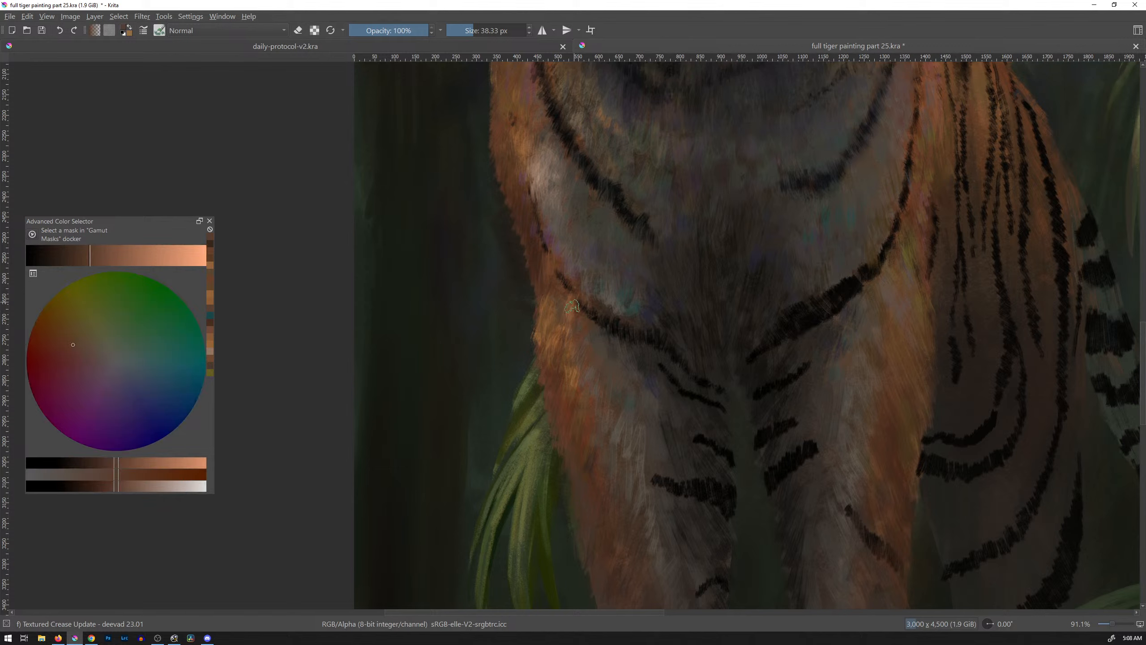
Blend sampled orange and orange-brown strokes where the lower left chest stripe meets the outer edge of the left front leg.
{"action": "left_click", "coordinate": [576, 358], "text": "ctrl"}
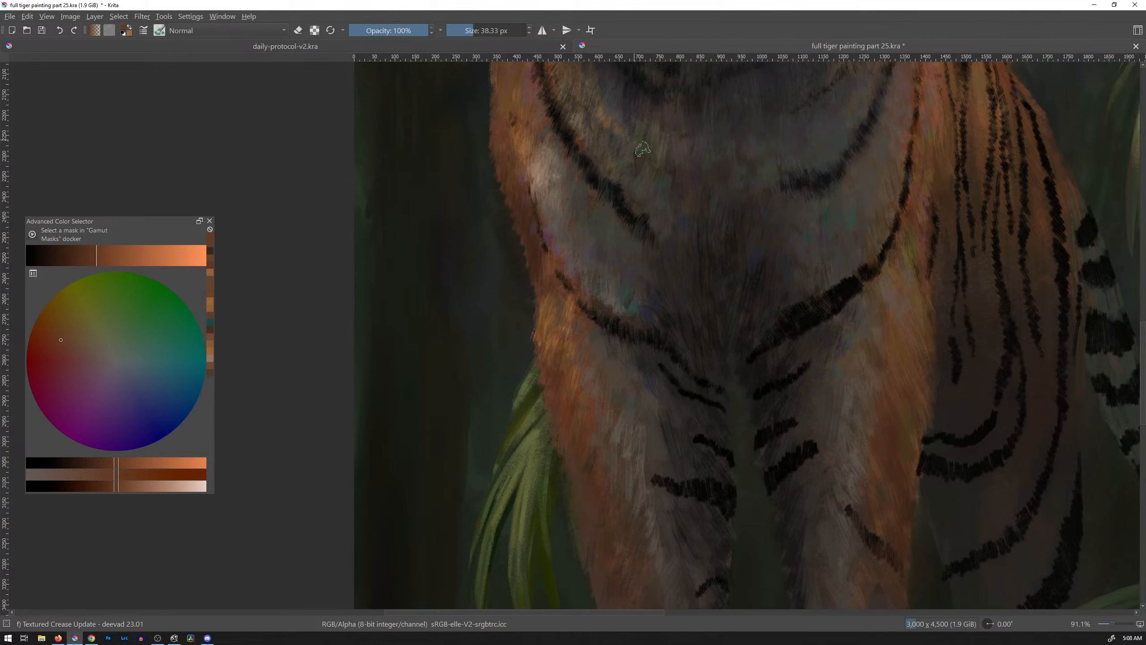
{"action": "left_click_drag", "start_coordinate": [803, 254], "coordinate": [647, 326]}
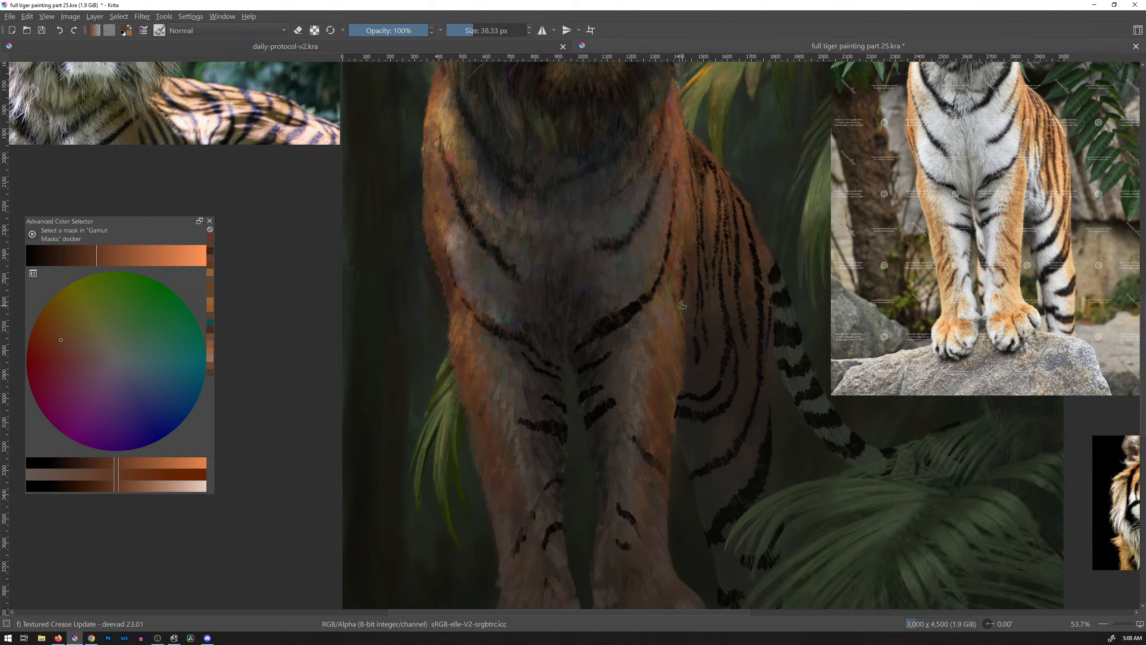
{"action": "left_click", "coordinate": [479, 293], "text": "ctrl"}
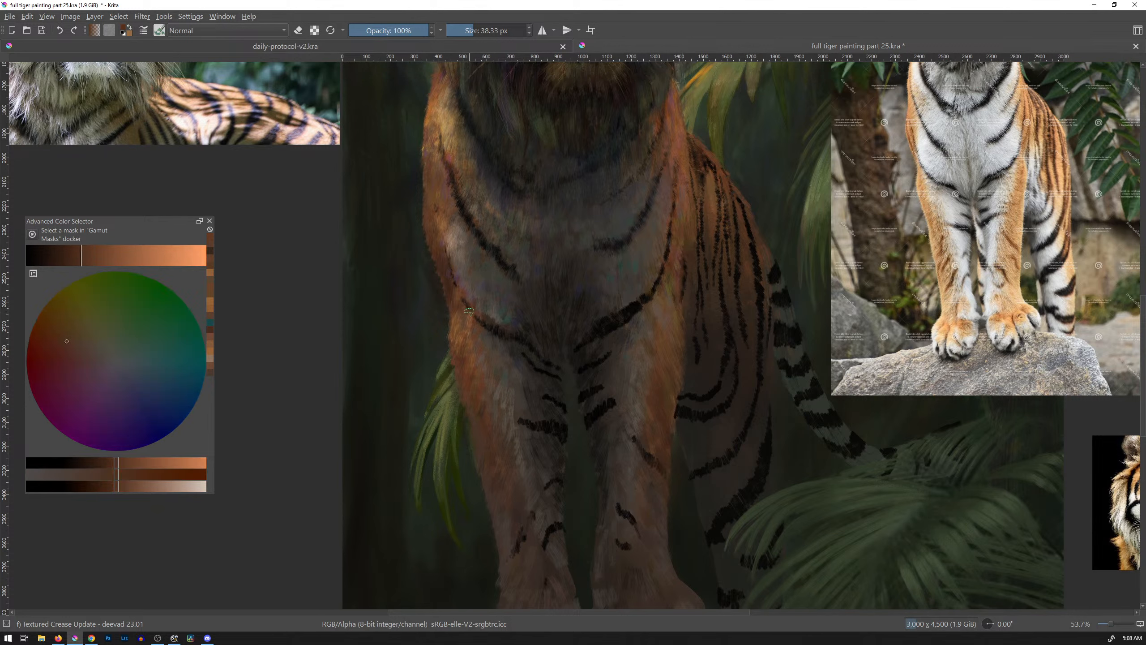
{"action": "left_click", "coordinate": [472, 311], "text": "ctrl"}
{"action": "mouse_move", "coordinate": [475, 313]}
{"action": "left_mouse_down"}
{"action": "mouse_move", "coordinate": [494, 320]}
{"action": "mouse_move", "coordinate": [492, 227]}
{"action": "left_mouse_up"}
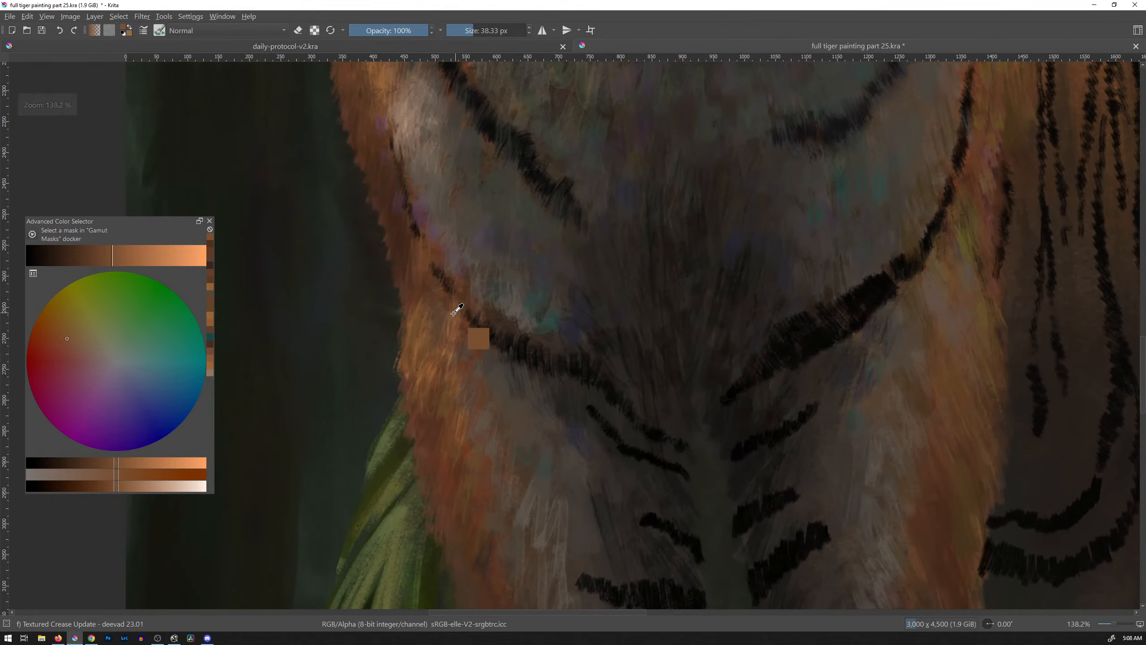
{"action": "left_click", "coordinate": [458, 294], "text": "ctrl"}
{"action": "left_click_drag", "start_coordinate": [458, 285], "coordinate": [453, 294]}
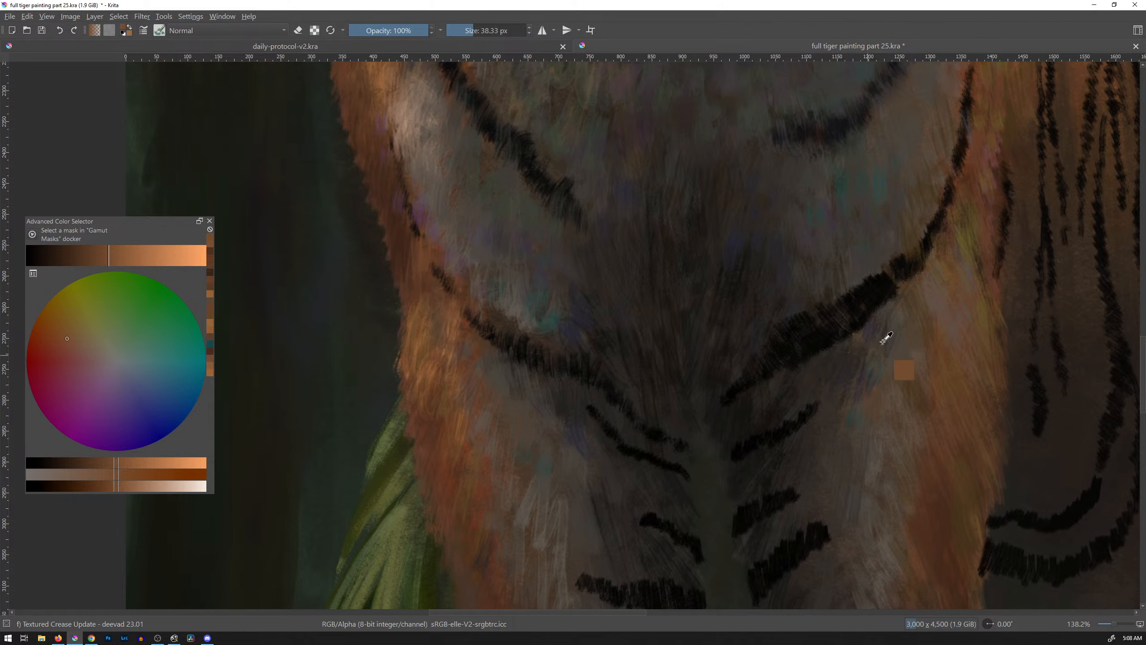
Sample orange and beige fur tones around the outer end of the lower right chest stripe and paint them into the surrounding fur.
{"action": "scroll", "coordinate": [880, 330], "scroll_direction": "down", "scroll_amount": 5}
{"action": "left_click_drag", "start_coordinate": [948, 355], "coordinate": [701, 363]}
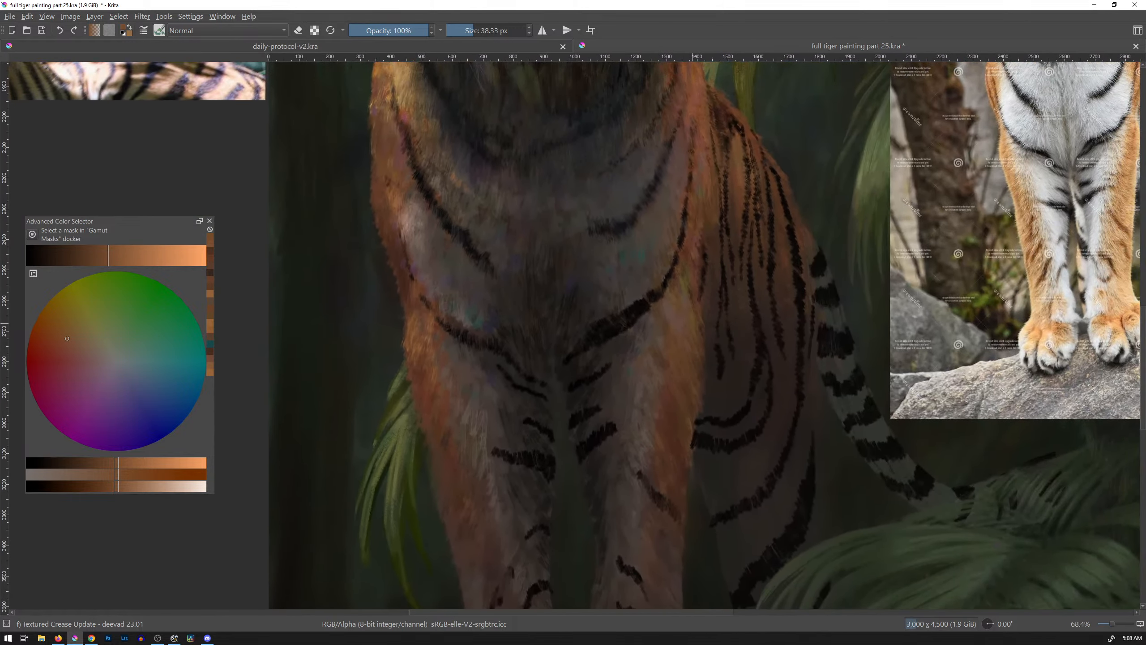
{"action": "left_click", "coordinate": [695, 335], "text": "ctrl"}
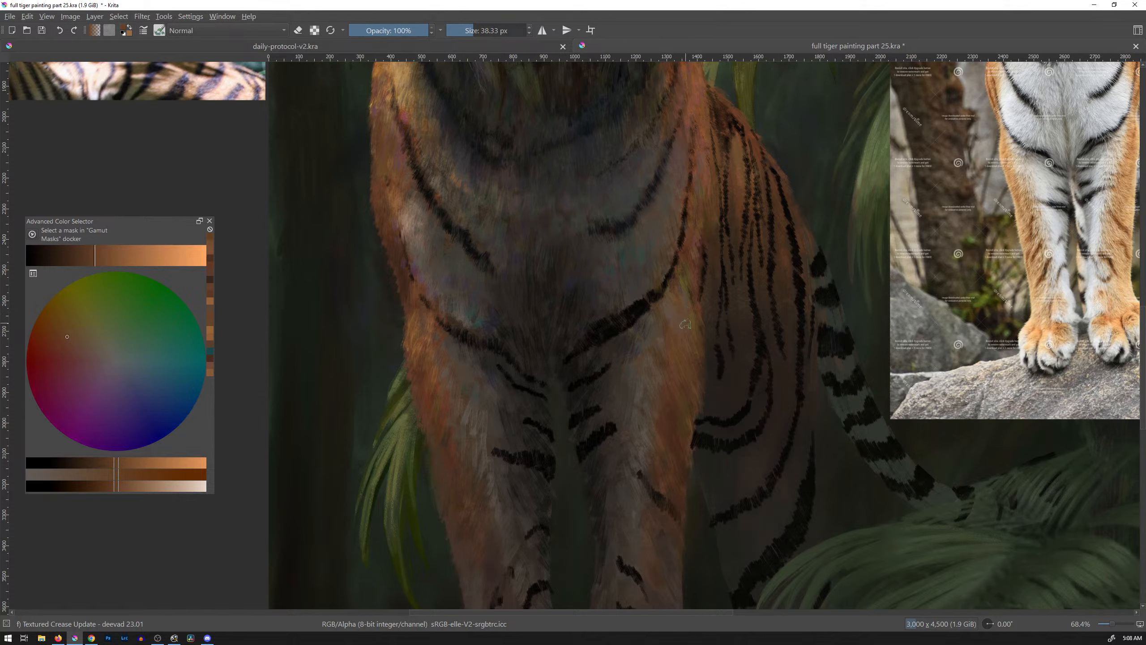
{"action": "left_click", "coordinate": [690, 280], "text": "ctrl"}
{"action": "left_click", "coordinate": [651, 283], "text": "ctrl"}
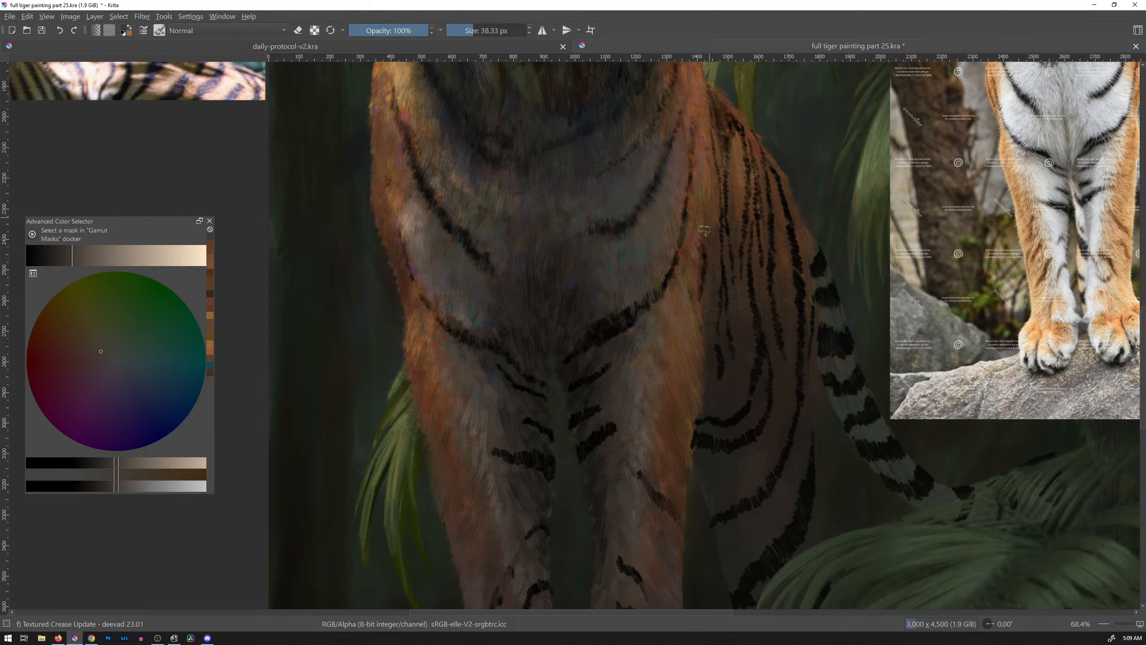
Break up the lower edge and inner end of the lower right chest stripe with sampled dark brown fur strokes.
{"action": "left_click", "coordinate": [610, 346], "text": "ctrl"}
{"action": "left_click_drag", "start_coordinate": [609, 347], "coordinate": [619, 329]}
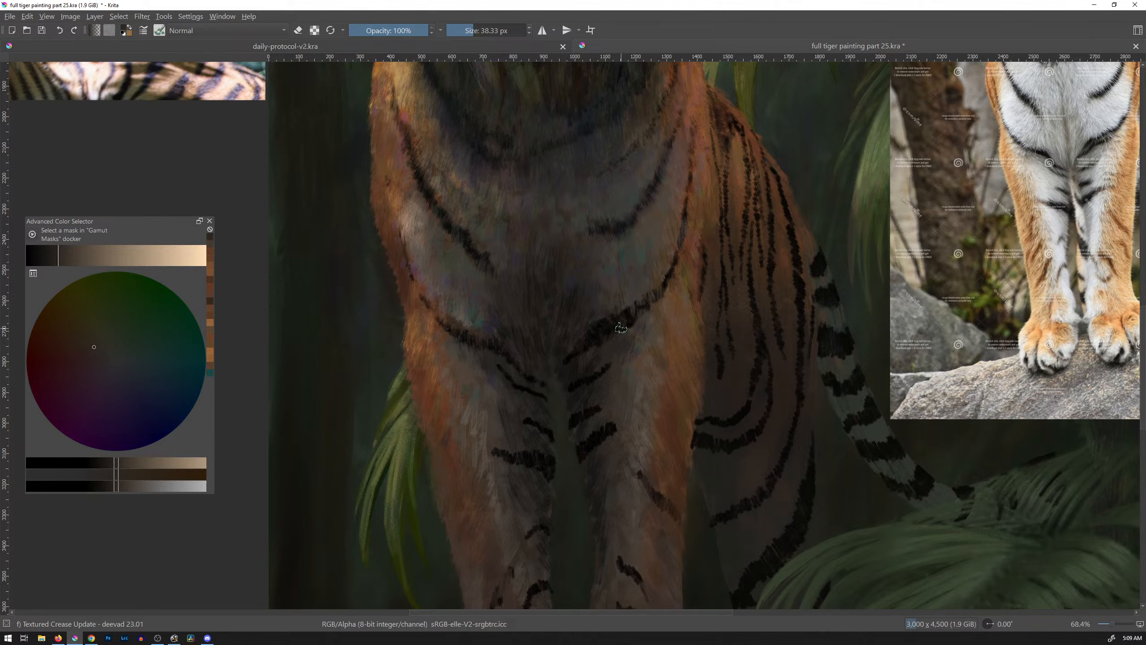
{"action": "left_click", "coordinate": [578, 360], "text": "ctrl"}
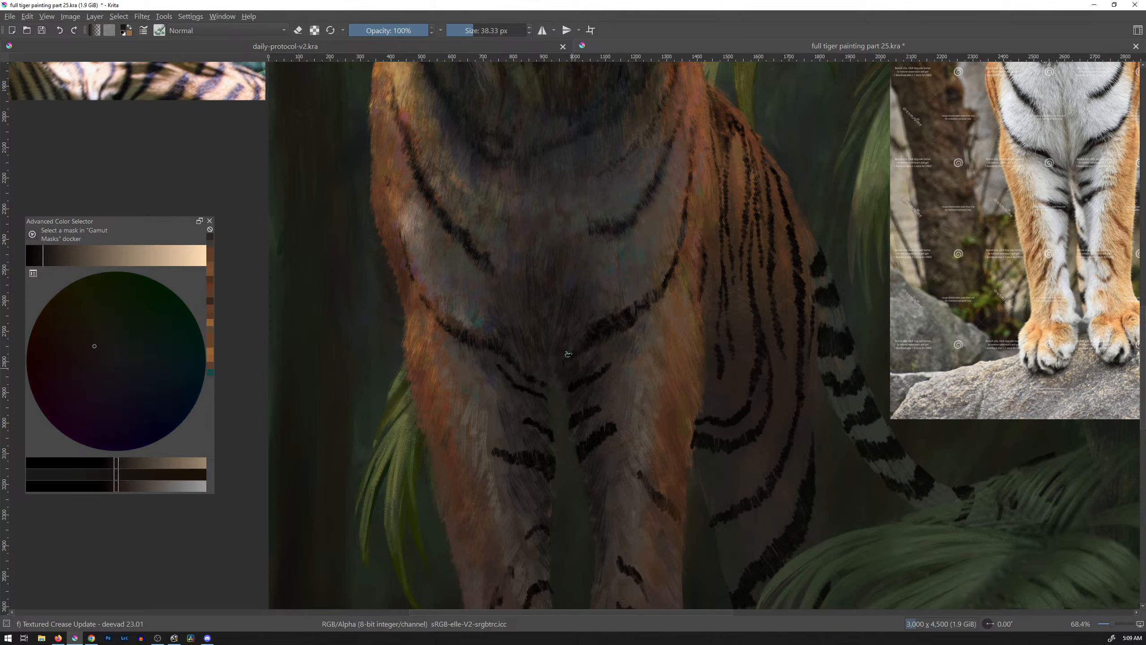
Paint dark purple accents around the small stripes atop the left front leg and muted teal accents in the fur below them.
{"action": "left_click", "coordinate": [104, 387]}
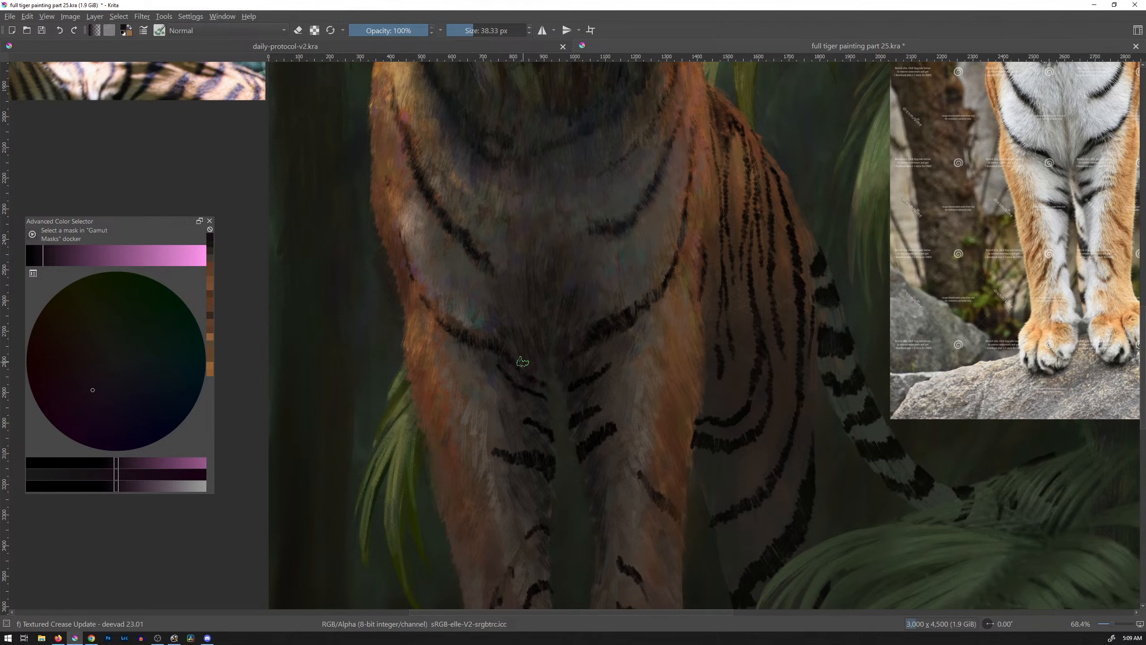
{"action": "left_click", "coordinate": [684, 352], "text": "ctrl"}
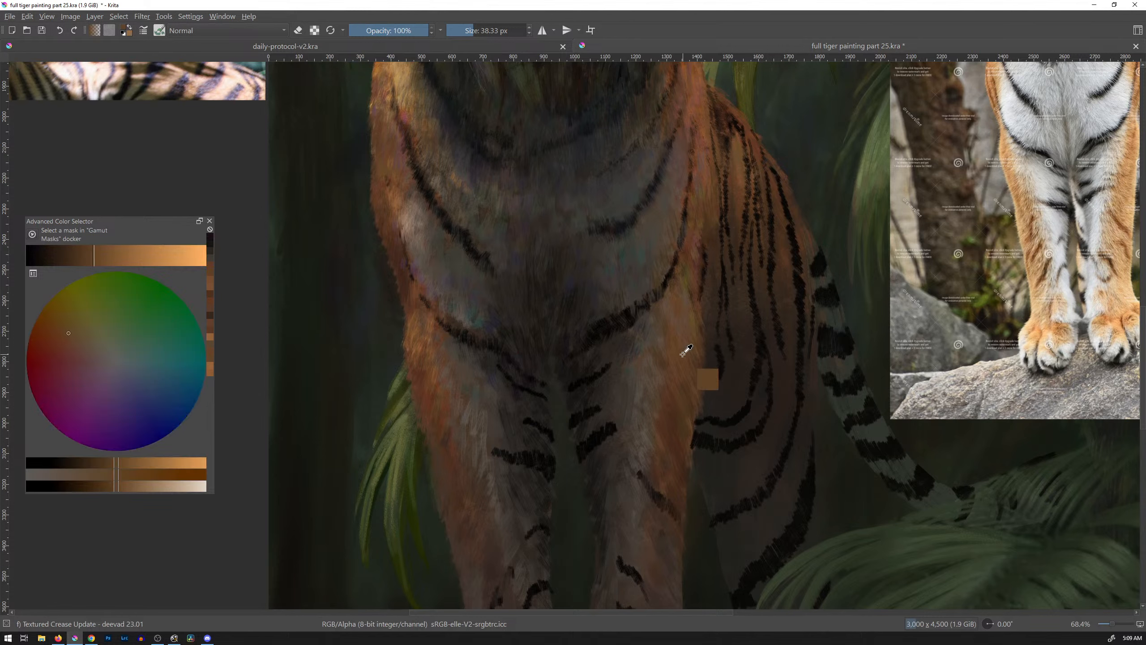
{"action": "left_click", "coordinate": [153, 378]}
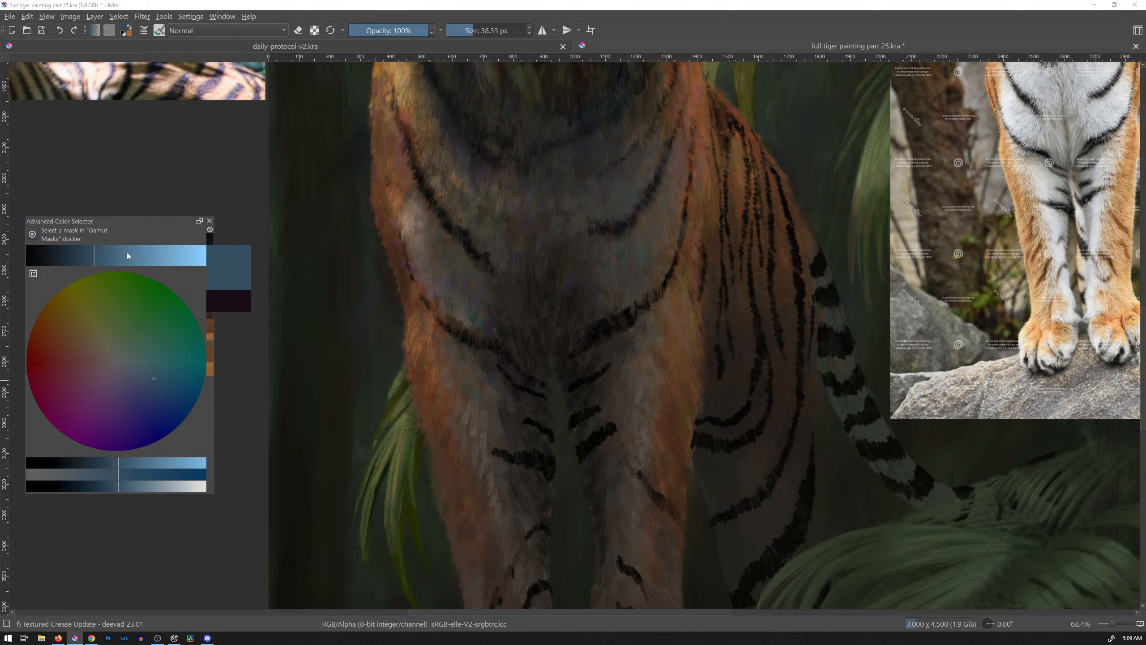
{"action": "left_click_drag", "start_coordinate": [155, 378], "coordinate": [156, 374]}
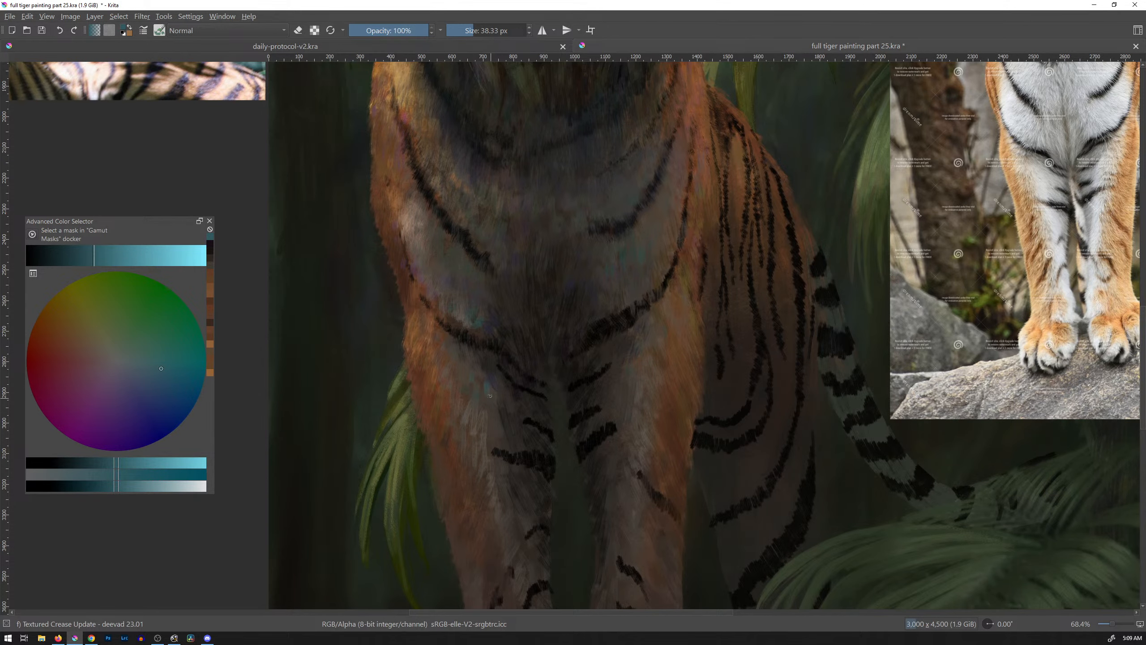
Sample salmon, beige and grey-brown fur tones and blend them over the left side of the chest around the lower stripe.
{"action": "scroll", "coordinate": [735, 277], "scroll_direction": "down", "scroll_amount": 3}
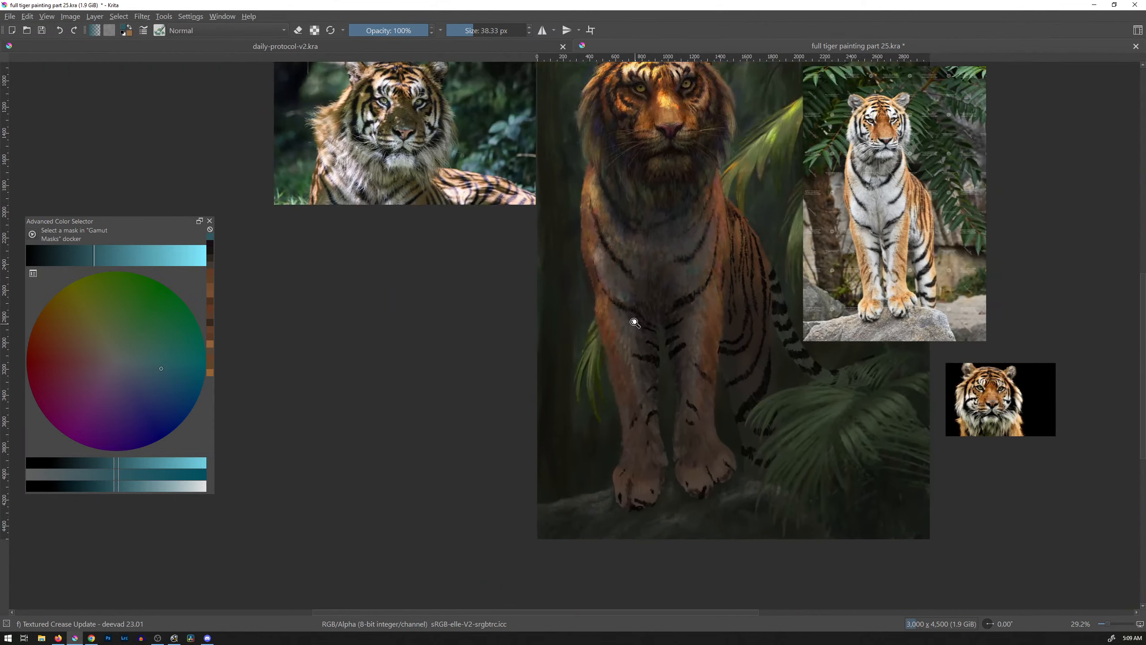
{"action": "left_click_drag", "start_coordinate": [636, 321], "coordinate": [599, 263]}
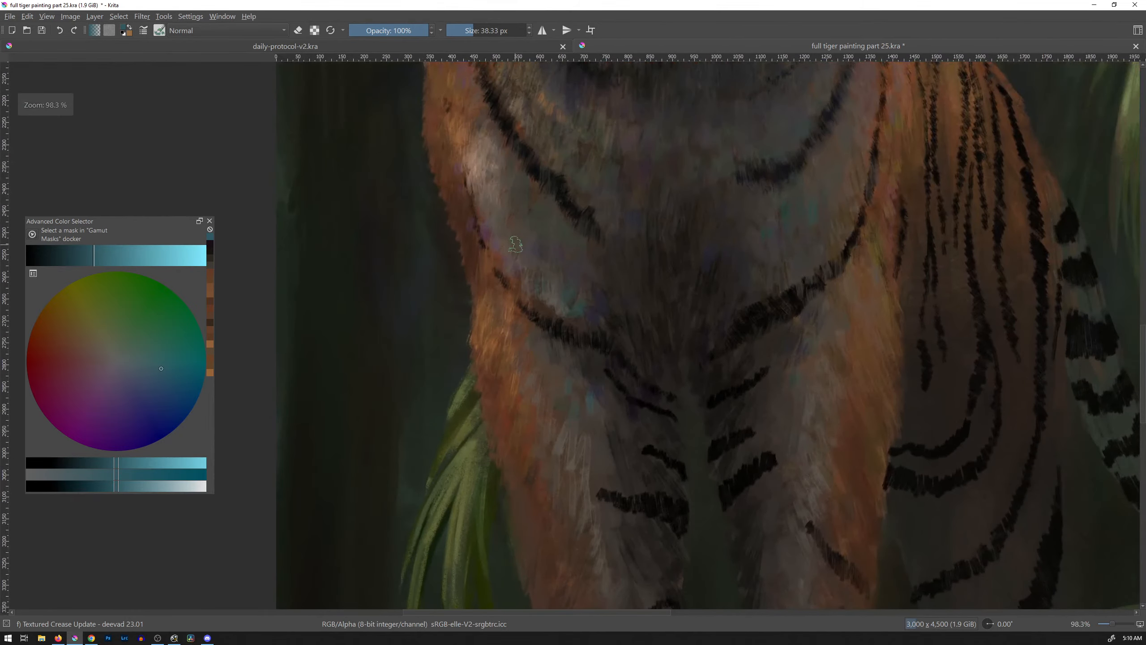
{"action": "left_click", "coordinate": [501, 256], "text": "ctrl"}
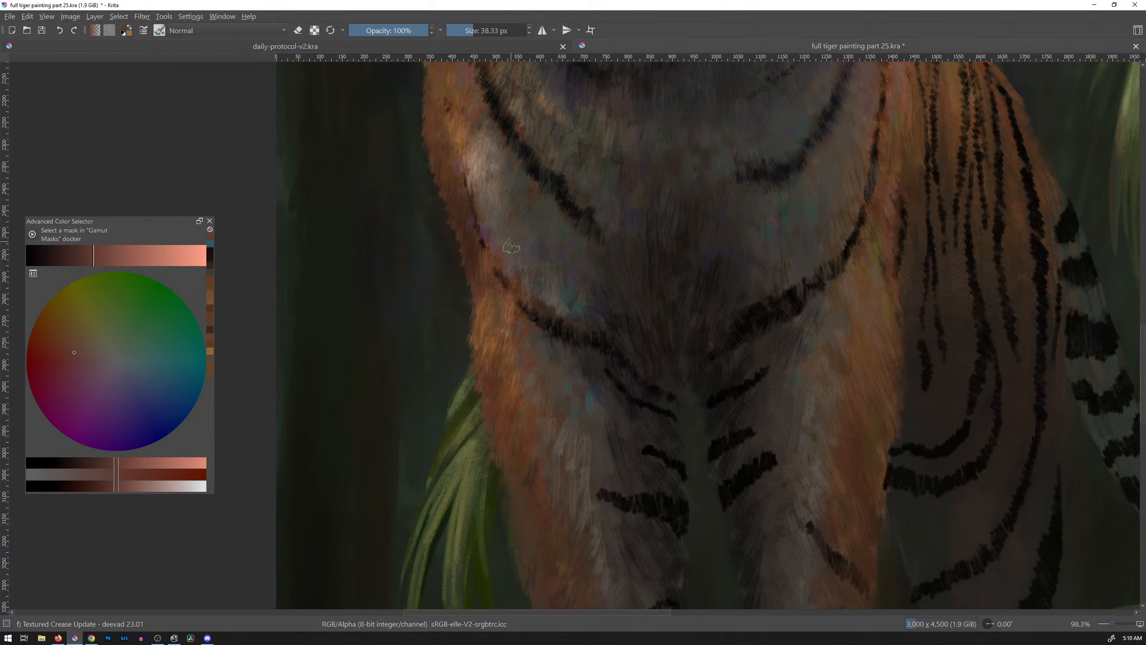
{"action": "left_click", "coordinate": [505, 229], "text": "ctrl"}
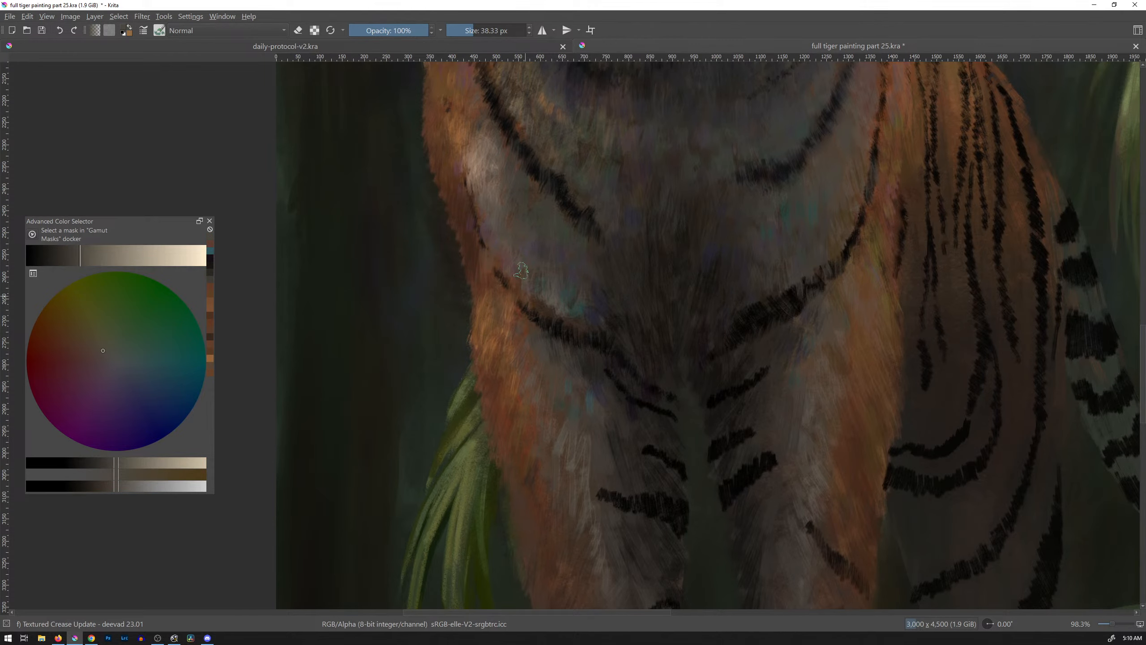
{"action": "left_click", "coordinate": [534, 247], "text": "ctrl"}
{"action": "left_click_drag", "start_coordinate": [522, 275], "coordinate": [528, 260]}
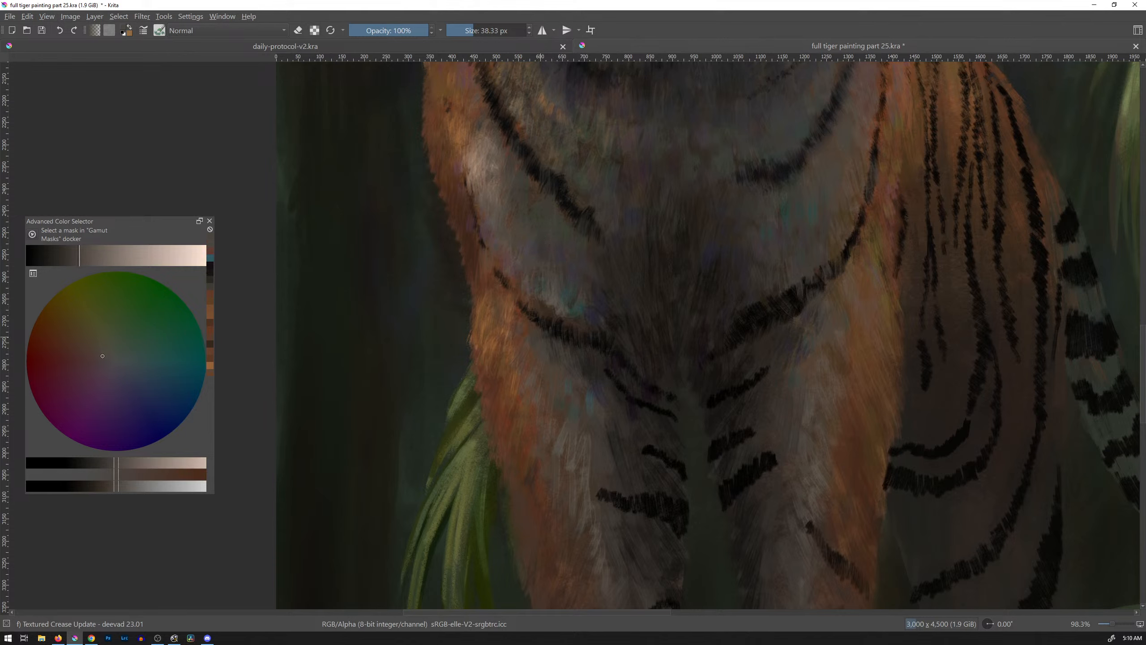
{"action": "left_click", "coordinate": [540, 337], "text": "ctrl"}
{"action": "mouse_move", "coordinate": [526, 326]}
{"action": "left_mouse_down"}
{"action": "mouse_move", "coordinate": [523, 301]}
{"action": "mouse_move", "coordinate": [514, 309]}
{"action": "left_mouse_up"}
{"action": "left_click", "coordinate": [536, 333], "text": "ctrl"}
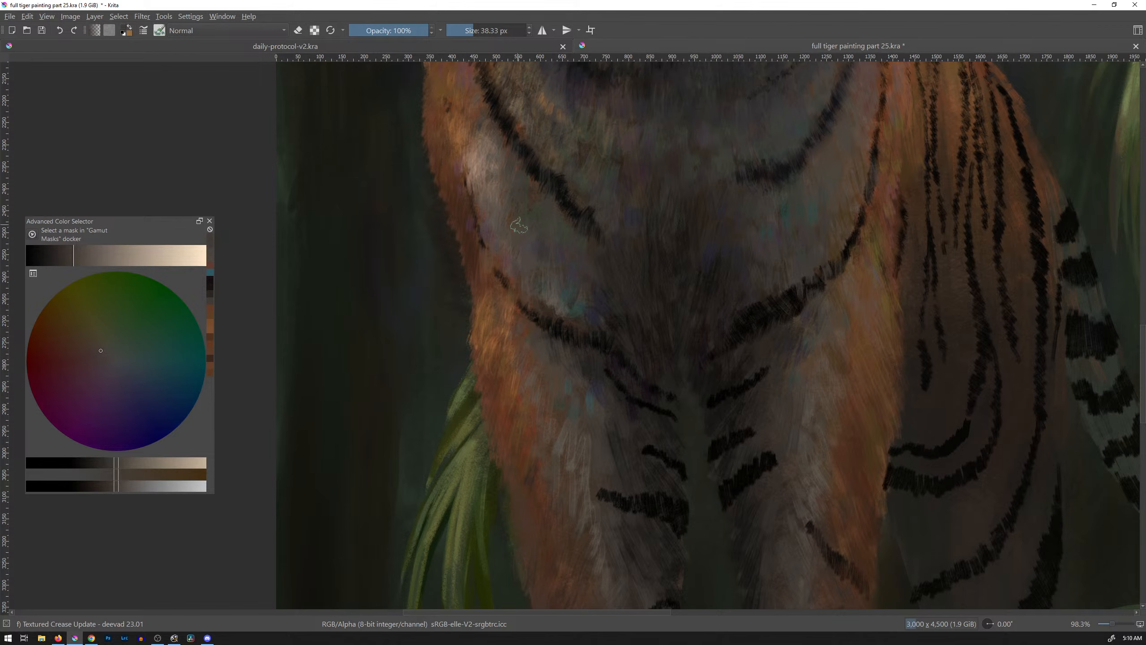
Enlarge the brush to about 57 px and paint saturated dark purple and dark teal accents around the centre of the lower chest.
{"action": "scroll", "coordinate": [803, 281], "scroll_direction": "down", "scroll_amount": 5}
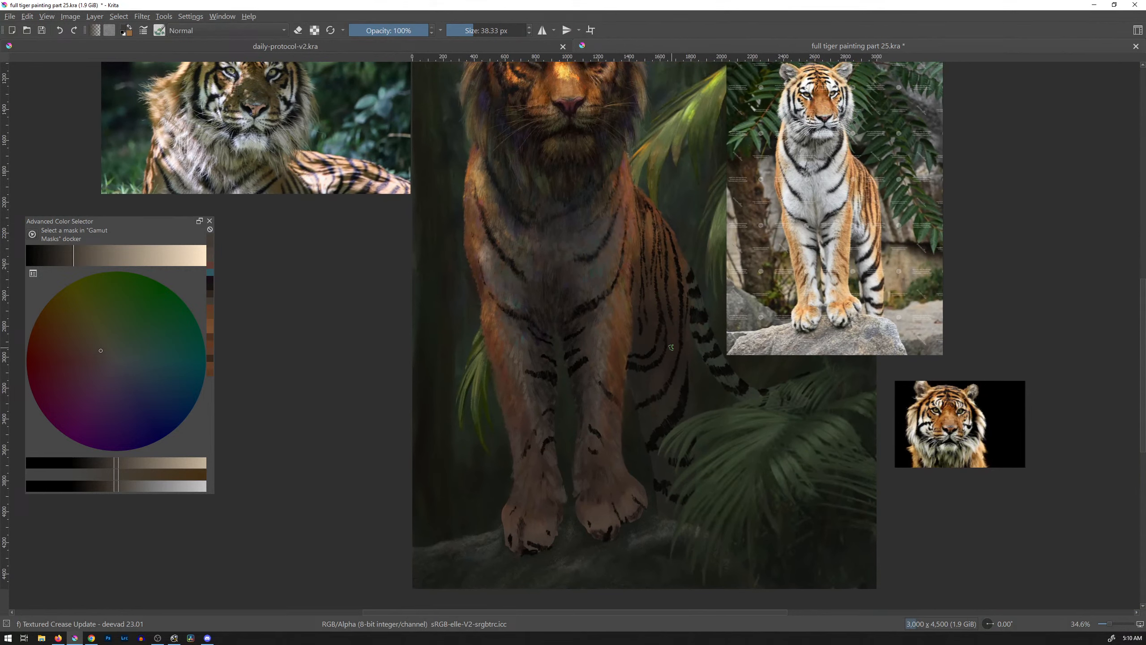
{"action": "scroll", "coordinate": [607, 302], "scroll_direction": "up", "scroll_amount": 2}
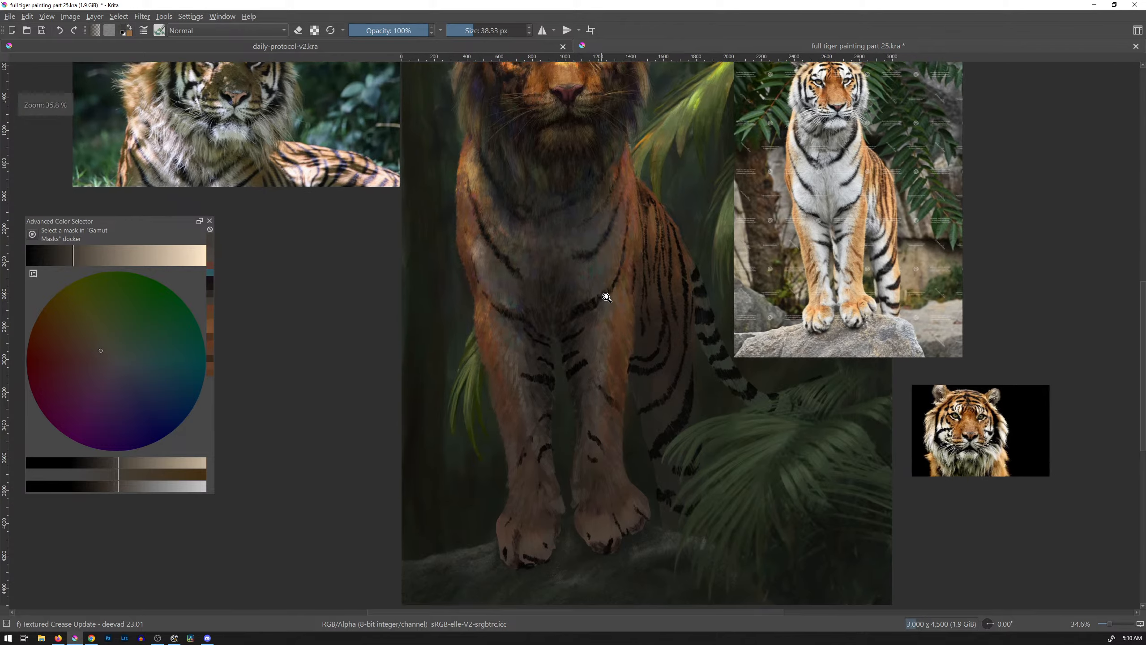
{"action": "left_click", "coordinate": [544, 295], "text": "ctrl"}
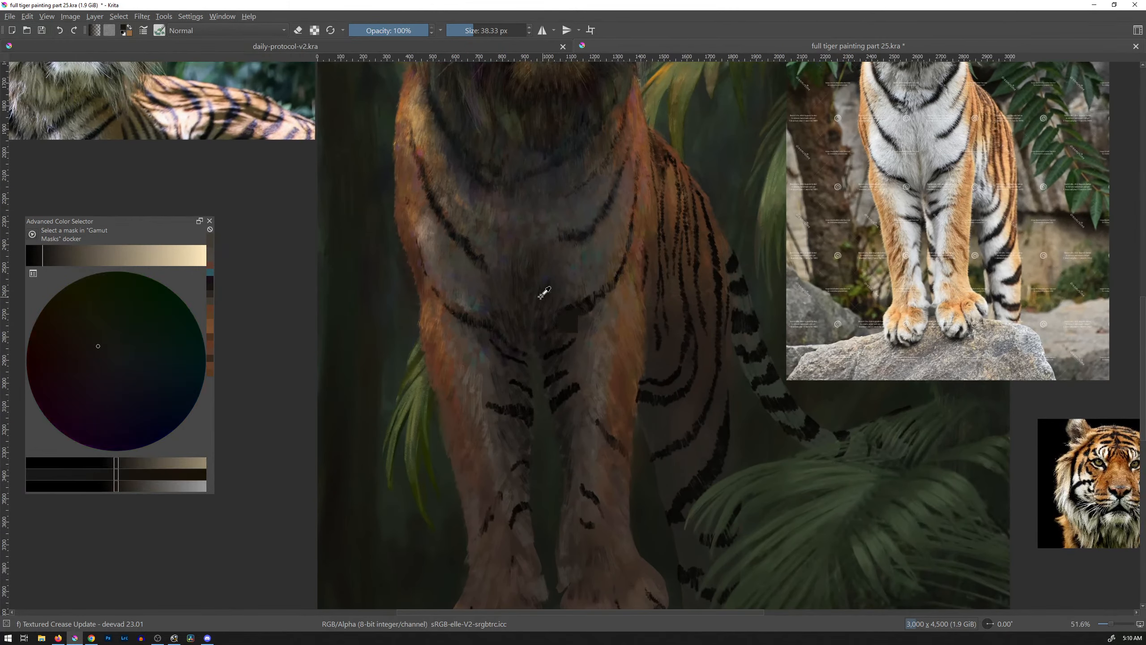
{"action": "left_click_drag", "start_coordinate": [102, 397], "coordinate": [98, 435]}
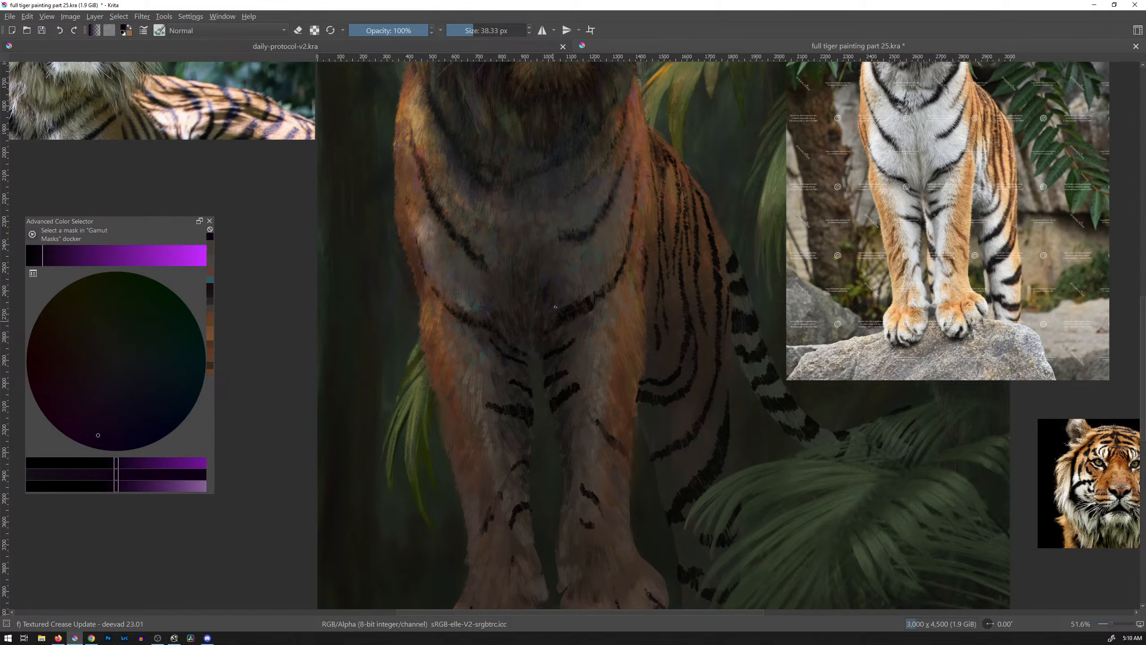
{"action": "left_click_drag", "start_coordinate": [551, 309], "coordinate": [550, 302], "text": "shift"}
{"action": "left_click_drag", "start_coordinate": [45, 256], "coordinate": [60, 255]}
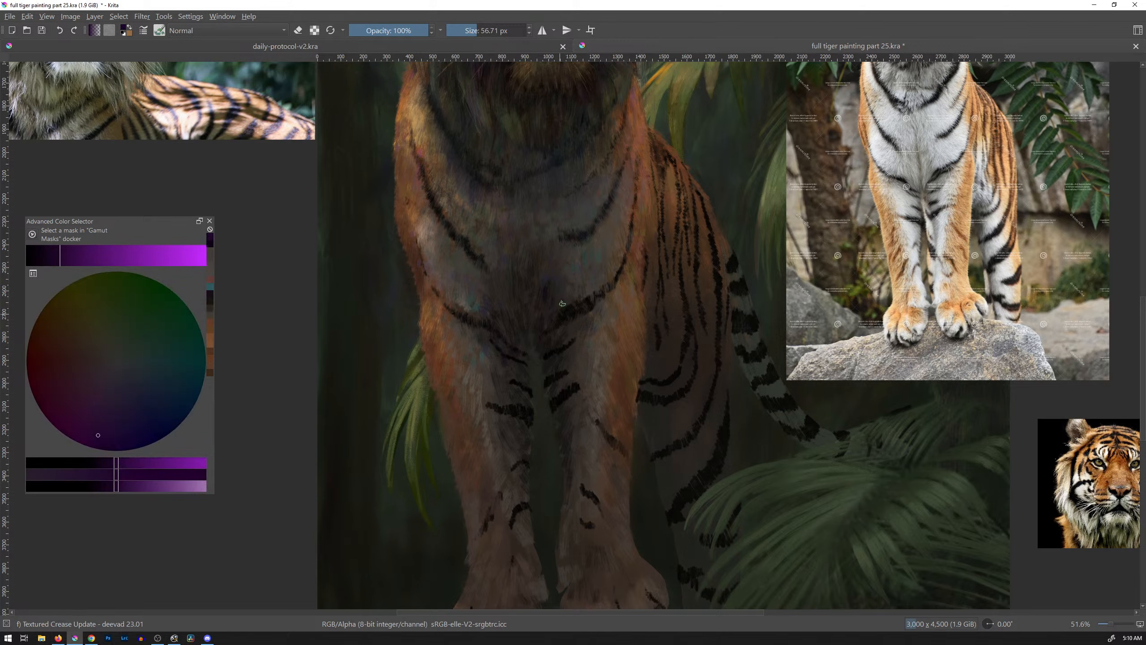
{"action": "left_click", "coordinate": [169, 371]}
{"action": "left_click_drag", "start_coordinate": [169, 371], "coordinate": [192, 365]}
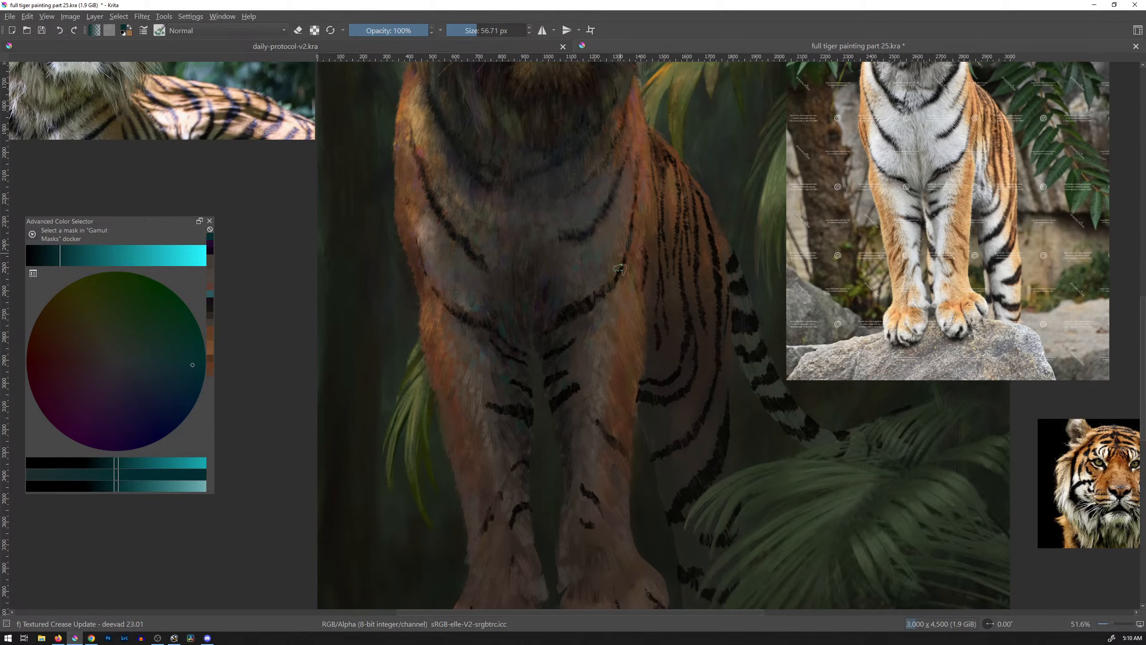
Shift the sampled chest greys to dark reds and paint subtle red accents through the centre and right side of the chest.
{"action": "left_click", "coordinate": [501, 315], "text": "ctrl"}
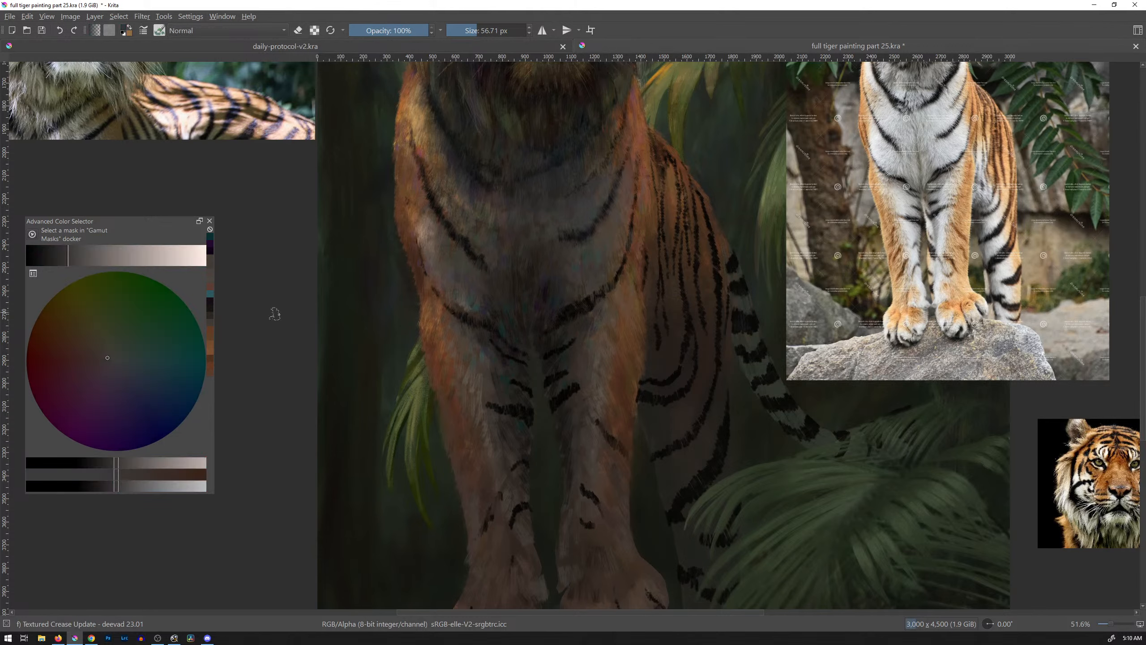
{"action": "left_click_drag", "start_coordinate": [107, 361], "coordinate": [45, 365]}
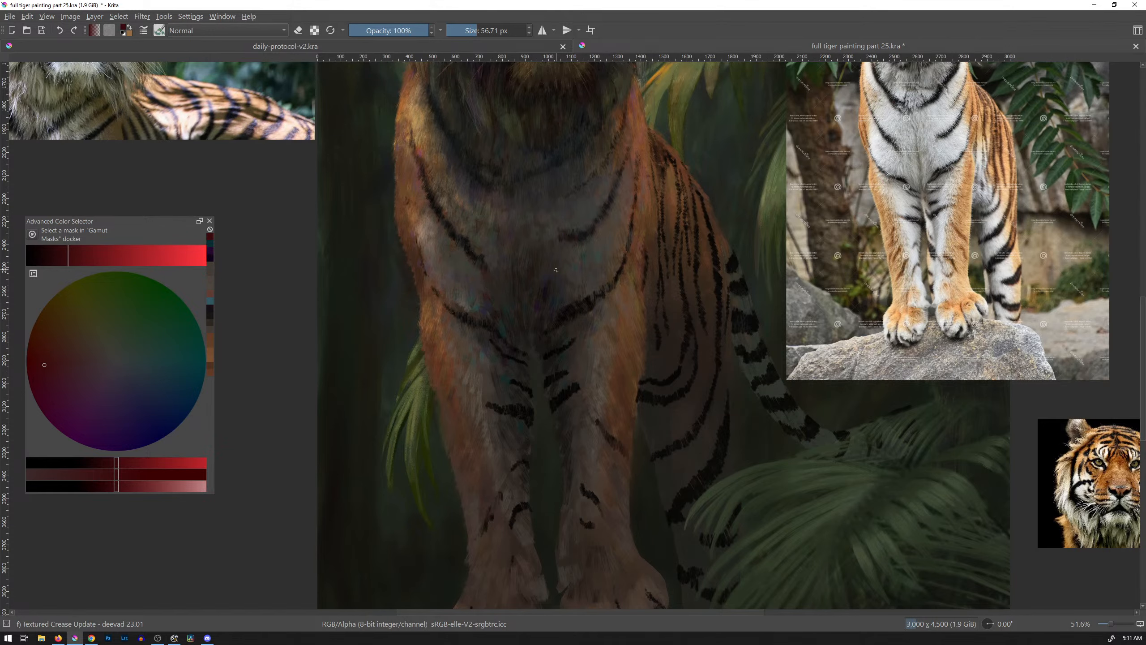
{"action": "left_click", "coordinate": [517, 283], "text": "ctrl"}
{"action": "left_click_drag", "start_coordinate": [110, 354], "coordinate": [59, 368]}
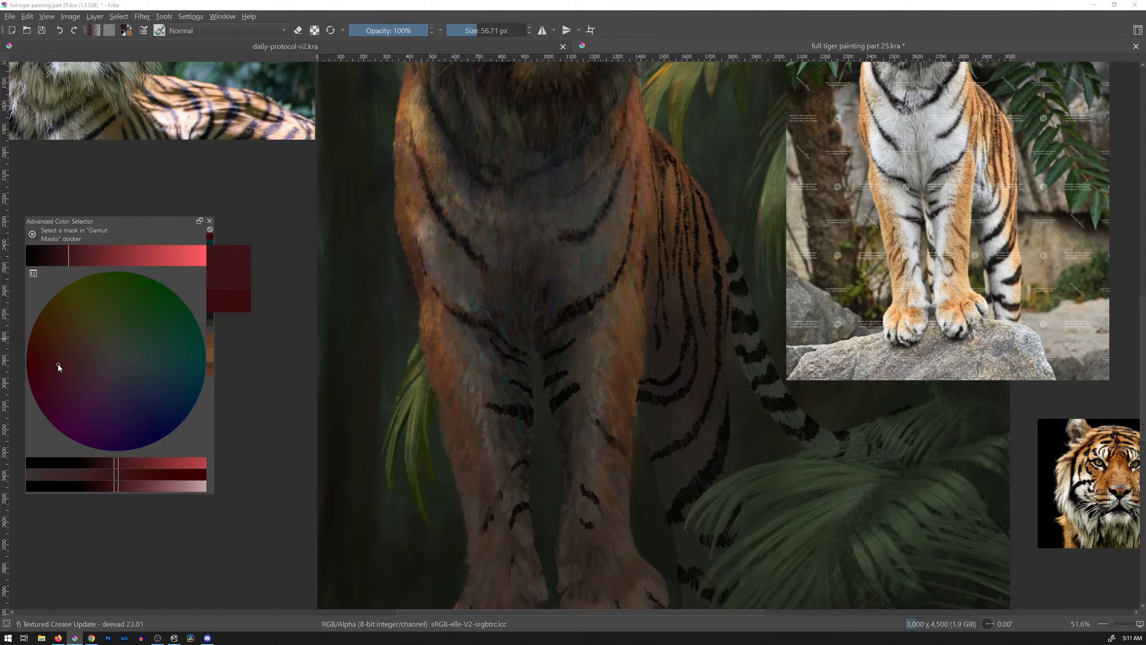
{"action": "left_click_drag", "start_coordinate": [579, 246], "coordinate": [574, 272]}
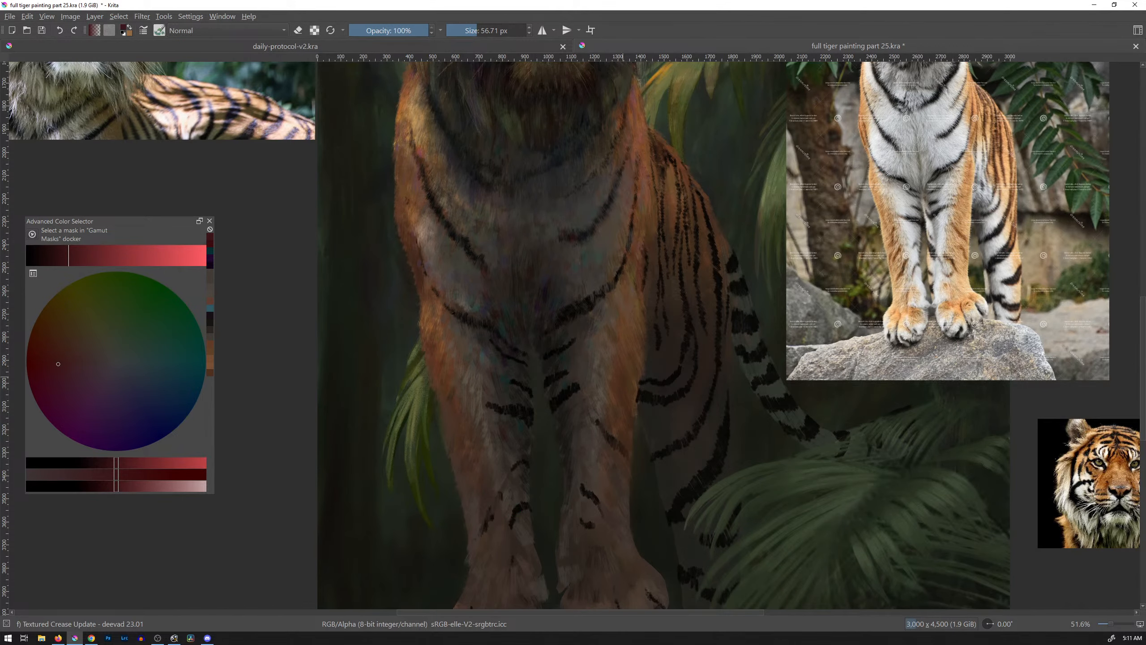
Mix saturated red-orange and brighter orange from sampled fur tones and paint accents on the upper front legs.
{"action": "left_click", "coordinate": [607, 368], "text": "ctrl"}
{"action": "left_click_drag", "start_coordinate": [65, 337], "coordinate": [41, 340]}
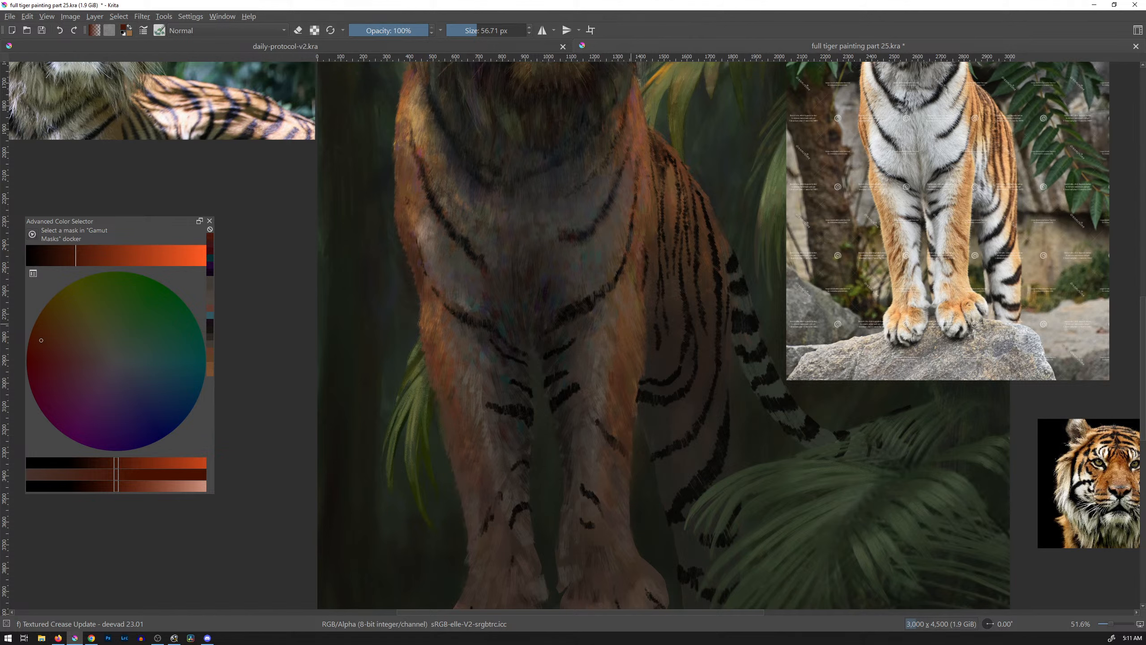
{"action": "left_click", "coordinate": [659, 334], "text": "ctrl"}
{"action": "left_click_drag", "start_coordinate": [97, 262], "coordinate": [118, 261]}
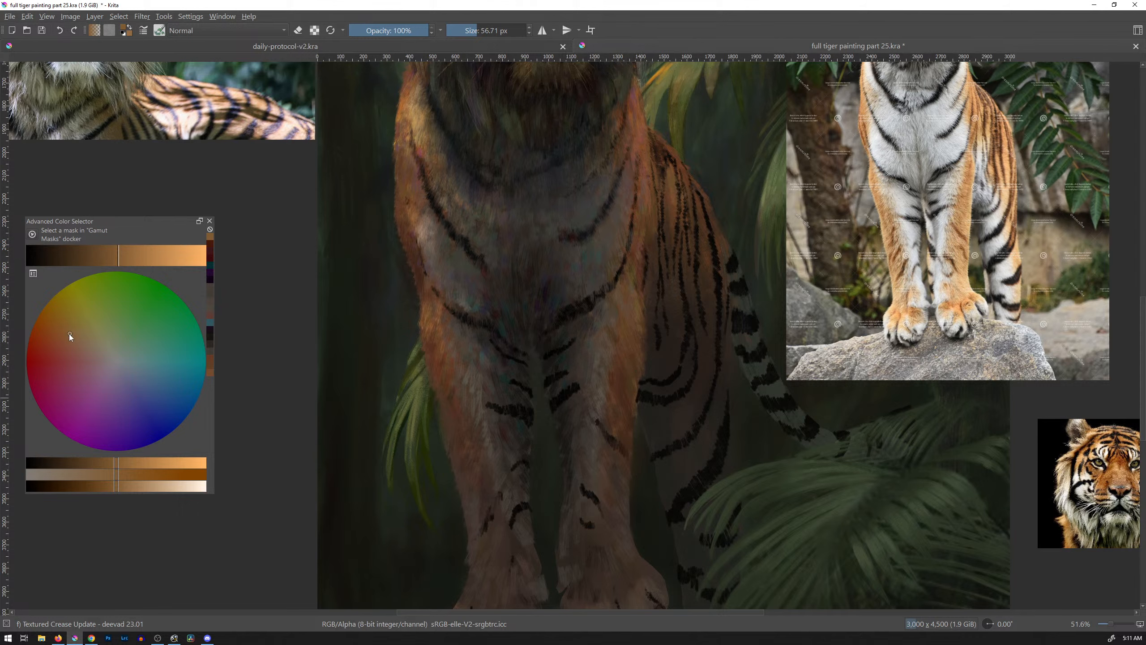
{"action": "left_click_drag", "start_coordinate": [70, 336], "coordinate": [55, 329]}
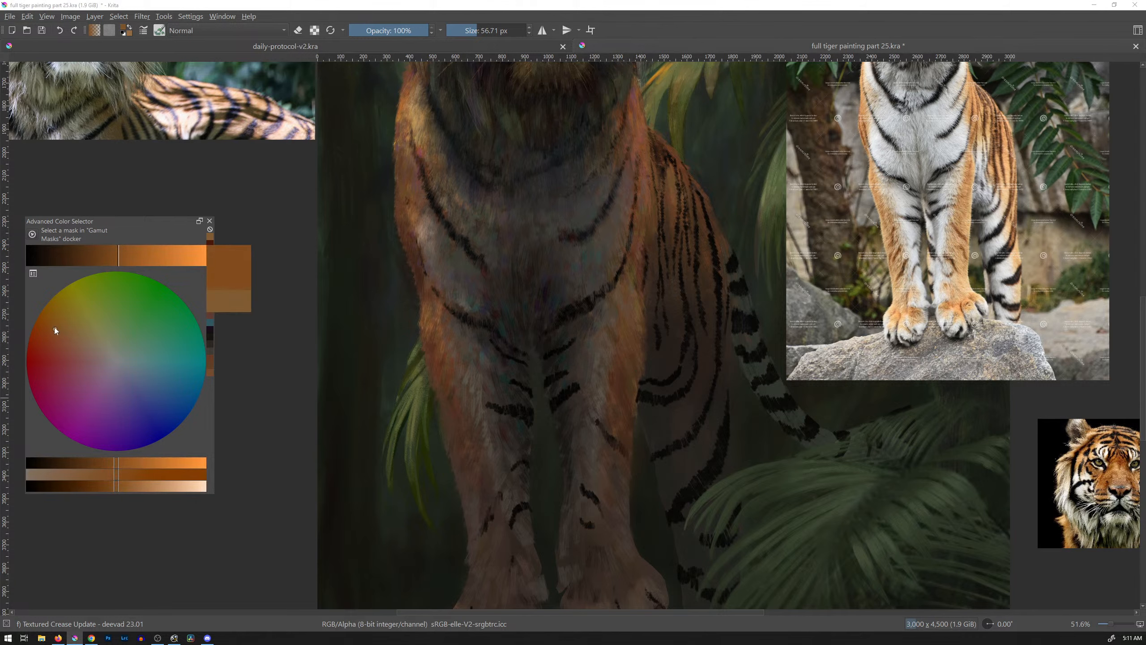
{"action": "left_click", "coordinate": [627, 343], "text": "ctrl"}
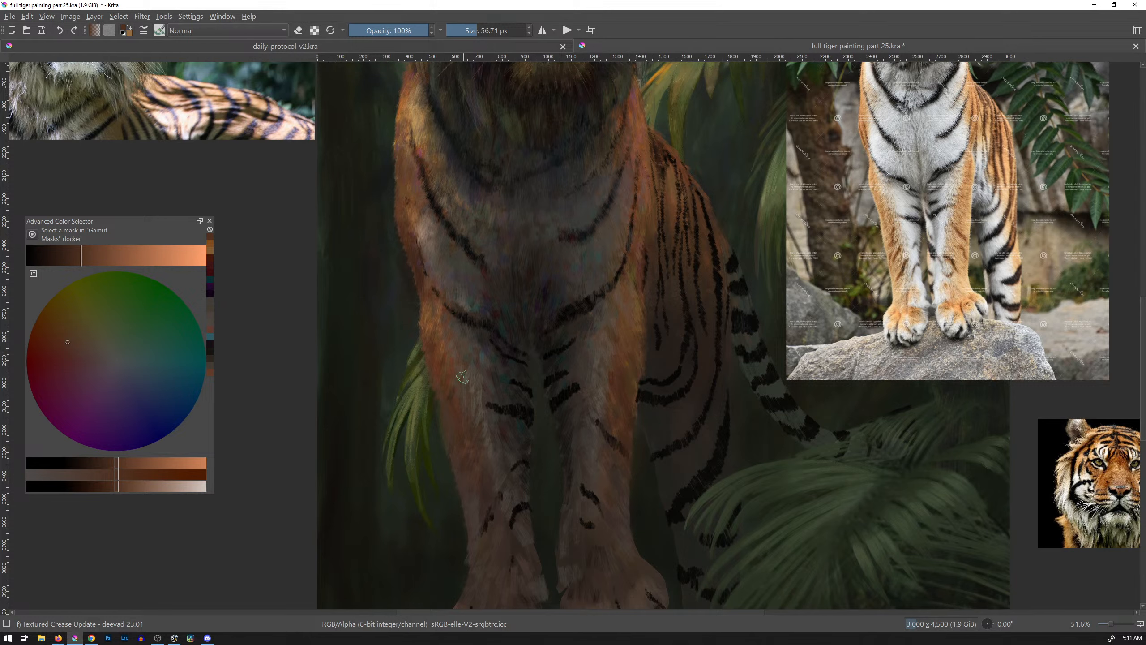
Choose the 5 px Chris Writing brush and a bright orange, and sketch a tilted cylinder over the right side of the chest.
{"action": "right_click", "coordinate": [732, 304]}
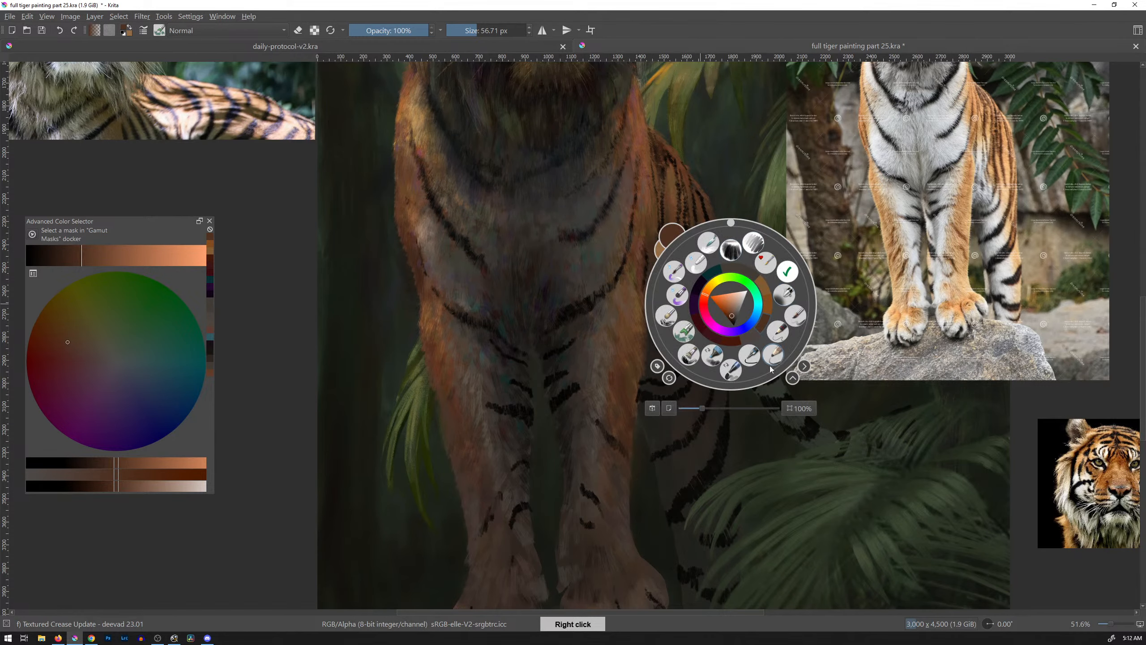
{"action": "left_click", "coordinate": [749, 355]}
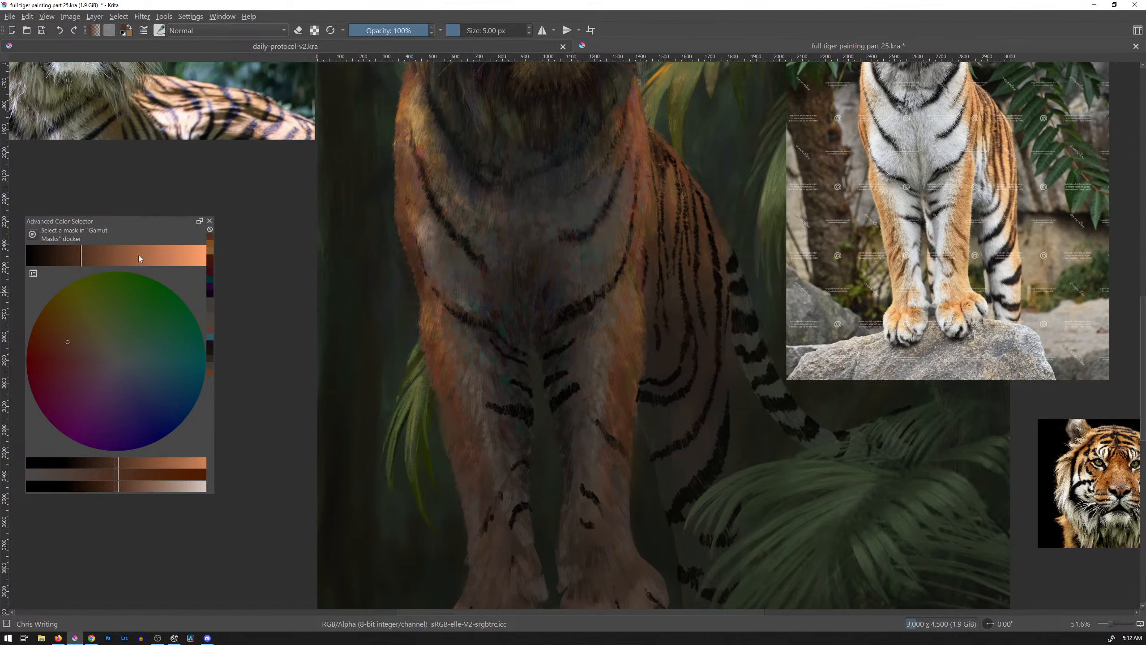
{"action": "left_click_drag", "start_coordinate": [138, 257], "coordinate": [205, 256]}
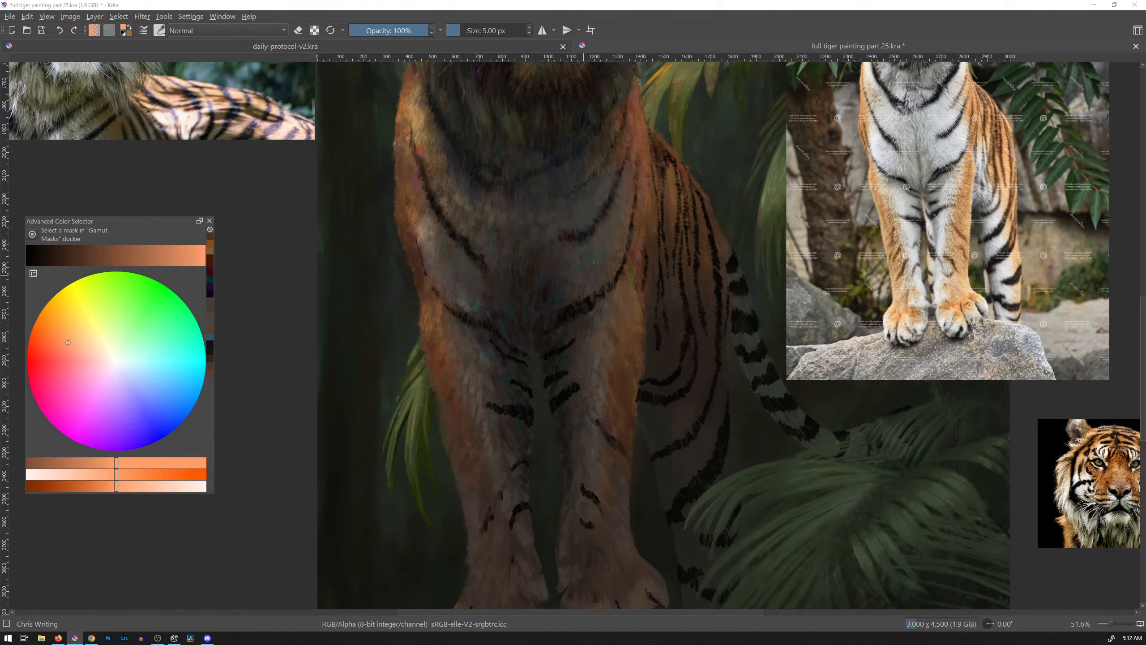
{"action": "mouse_move", "coordinate": [589, 227]}
{"action": "left_mouse_down"}
{"action": "mouse_move", "coordinate": [578, 259]}
{"action": "mouse_move", "coordinate": [582, 235]}
{"action": "left_mouse_up"}
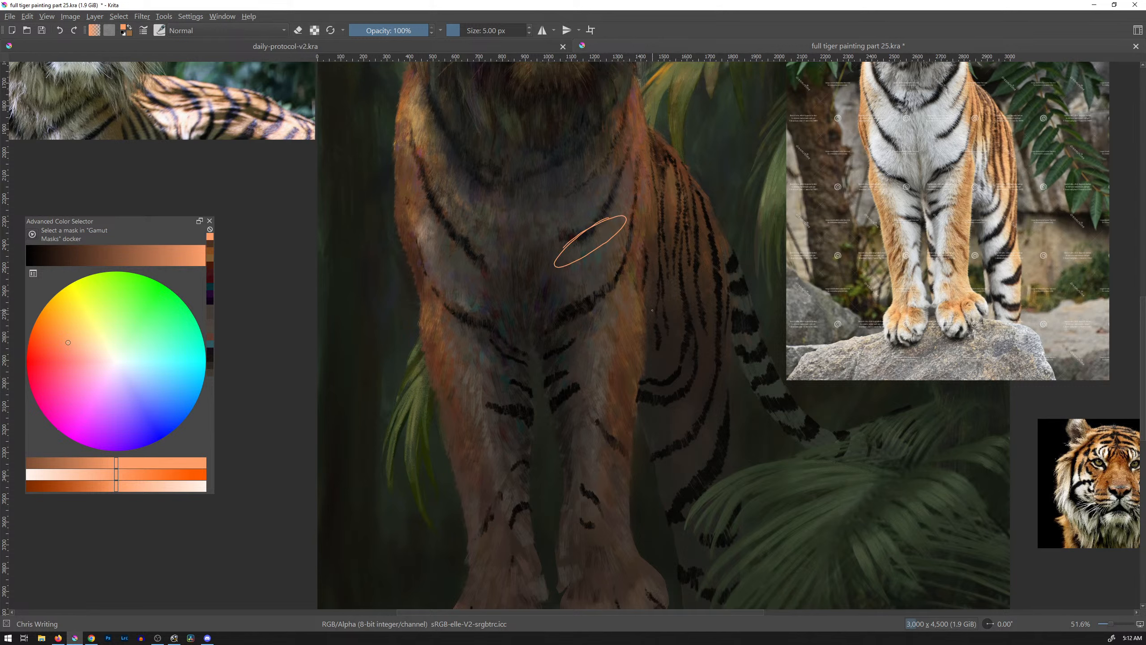
{"action": "mouse_move", "coordinate": [659, 306]}
{"action": "left_mouse_down"}
{"action": "mouse_move", "coordinate": [609, 331]}
{"action": "mouse_move", "coordinate": [650, 305]}
{"action": "left_mouse_up"}
{"action": "key", "text": "ctrl+z"}
{"action": "left_click_drag", "start_coordinate": [660, 300], "coordinate": [628, 303]}
{"action": "left_click_drag", "start_coordinate": [559, 270], "coordinate": [609, 336]}
{"action": "left_click_drag", "start_coordinate": [626, 221], "coordinate": [674, 283]}
{"action": "mouse_move", "coordinate": [611, 336]}
{"action": "left_mouse_down"}
{"action": "mouse_move", "coordinate": [659, 314]}
{"action": "mouse_move", "coordinate": [675, 282]}
{"action": "mouse_move", "coordinate": [641, 325]}
{"action": "left_mouse_up"}
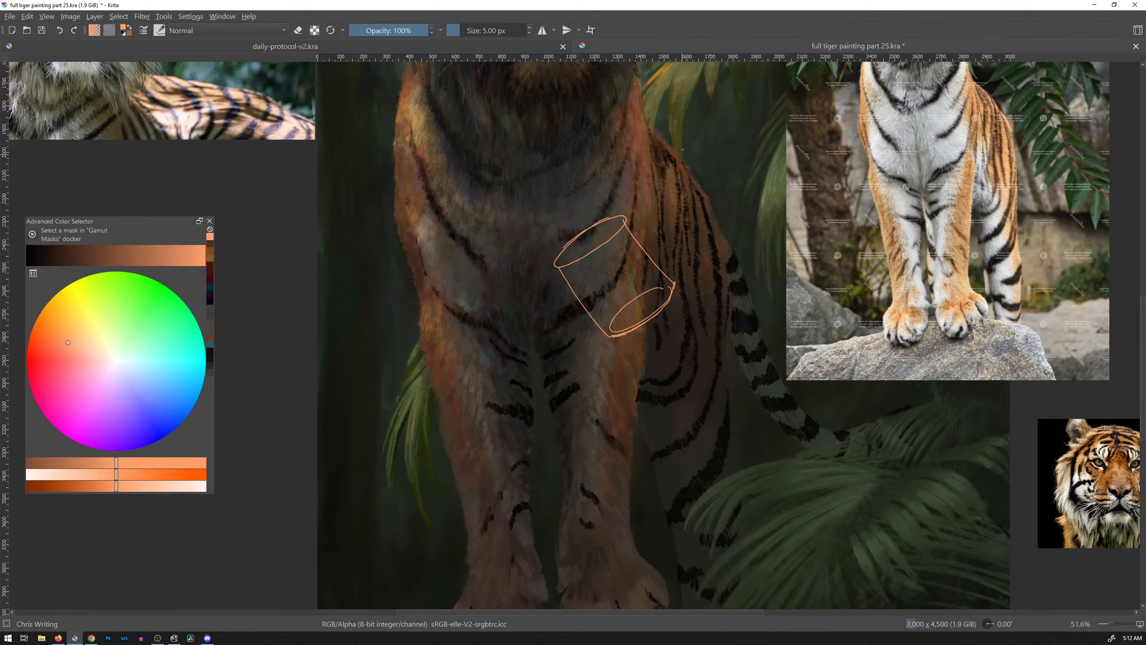
Add a light-direction arrow above the cylinder and mark lengthwise shading bands with hatching along both its sides.
{"action": "mouse_move", "coordinate": [678, 136]}
{"action": "left_mouse_down"}
{"action": "mouse_move", "coordinate": [648, 228]}
{"action": "mouse_move", "coordinate": [665, 216]}
{"action": "left_mouse_up"}
{"action": "left_click_drag", "start_coordinate": [612, 244], "coordinate": [653, 303]}
{"action": "left_click_drag", "start_coordinate": [618, 243], "coordinate": [662, 299]}
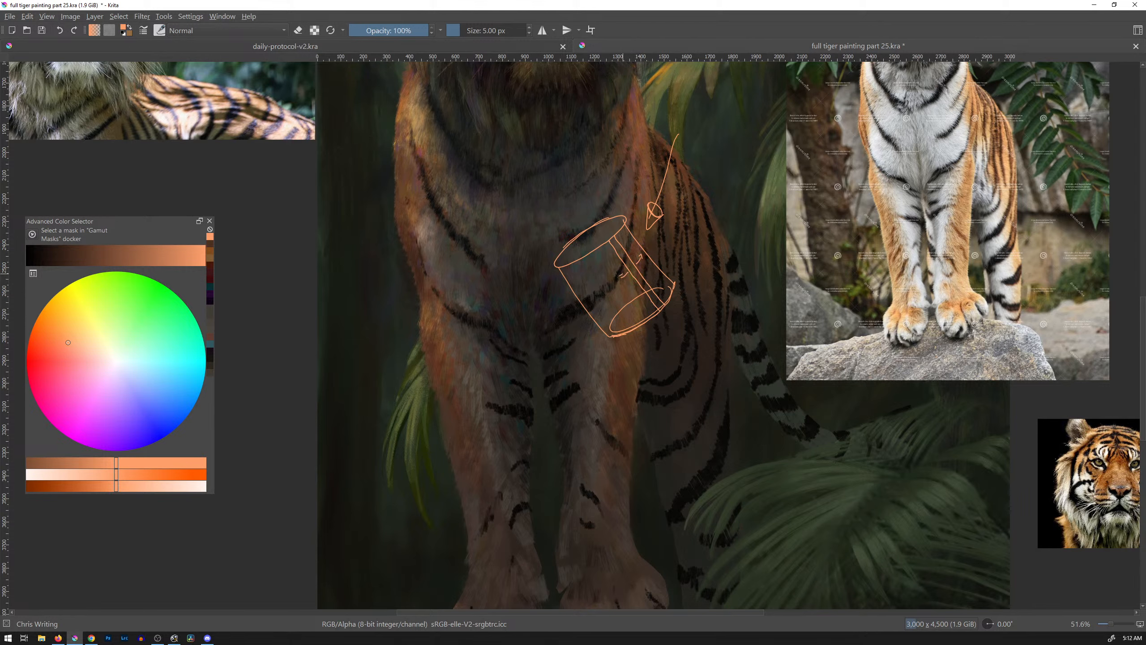
{"action": "left_click_drag", "start_coordinate": [617, 247], "coordinate": [668, 311]}
{"action": "left_click_drag", "start_coordinate": [581, 261], "coordinate": [623, 324]}
{"action": "left_click_drag", "start_coordinate": [586, 273], "coordinate": [573, 280]}
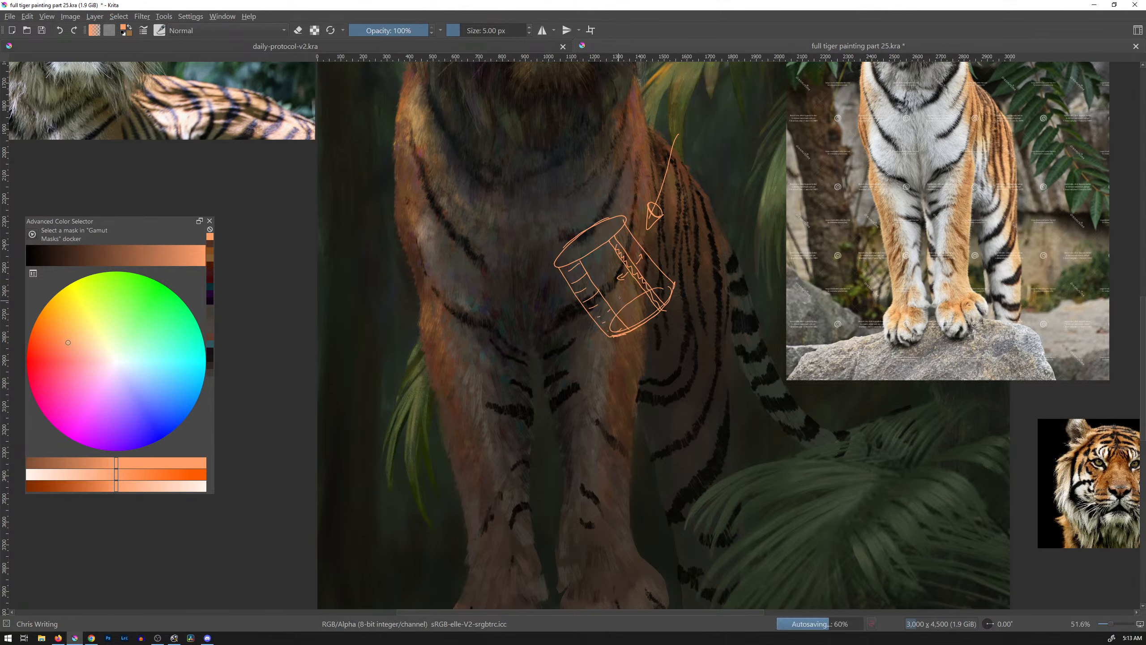
{"action": "left_click_drag", "start_coordinate": [591, 260], "coordinate": [622, 313]}
{"action": "key", "text": "ctrl+z"}
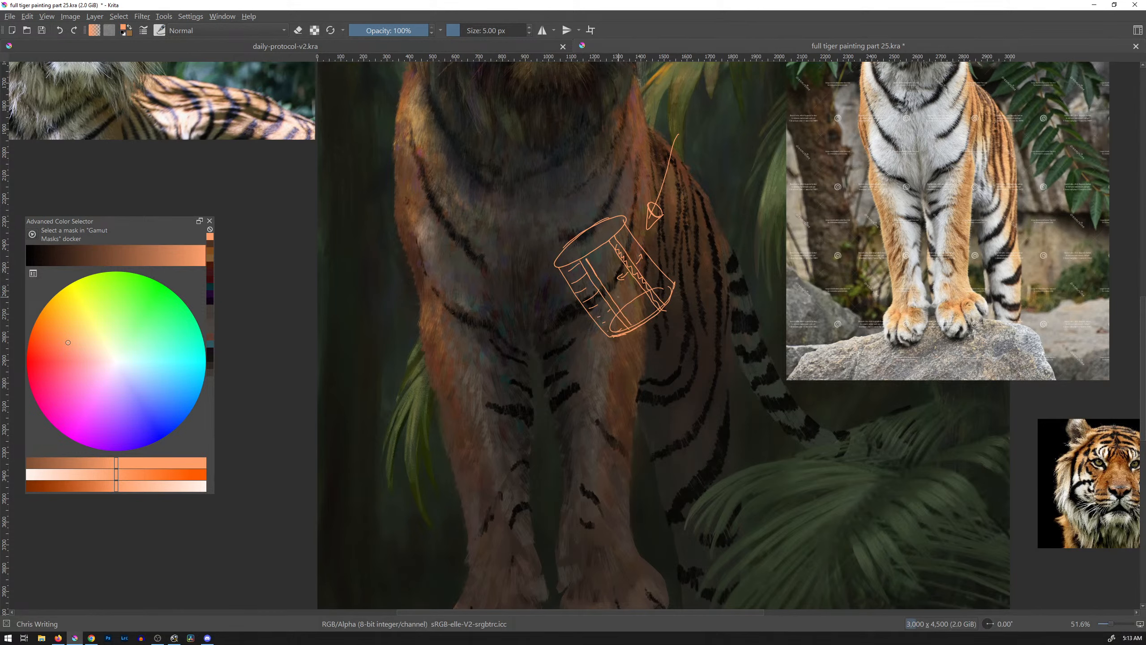
{"action": "left_click_drag", "start_coordinate": [582, 264], "coordinate": [618, 314]}
Undo all strokes of the orange cylinder and arrow sketch over the chest.
{"action": "key", "text": "ctrl+z"}
{"action": "key", "text": "ctrl+z"}
{"action": "key", "text": "ctrl+z"}
{"action": "key", "text": "ctrl+z"}
{"action": "key", "text": "ctrl+z"}
{"action": "key", "text": "ctrl+z"}
{"action": "key", "text": "ctrl+z"}
{"action": "key", "text": "ctrl+z"}
{"action": "key", "text": "ctrl+z"}
{"action": "key", "text": "ctrl+z"}
{"action": "key", "text": "ctrl+z"}
{"action": "key", "text": "ctrl+z"}
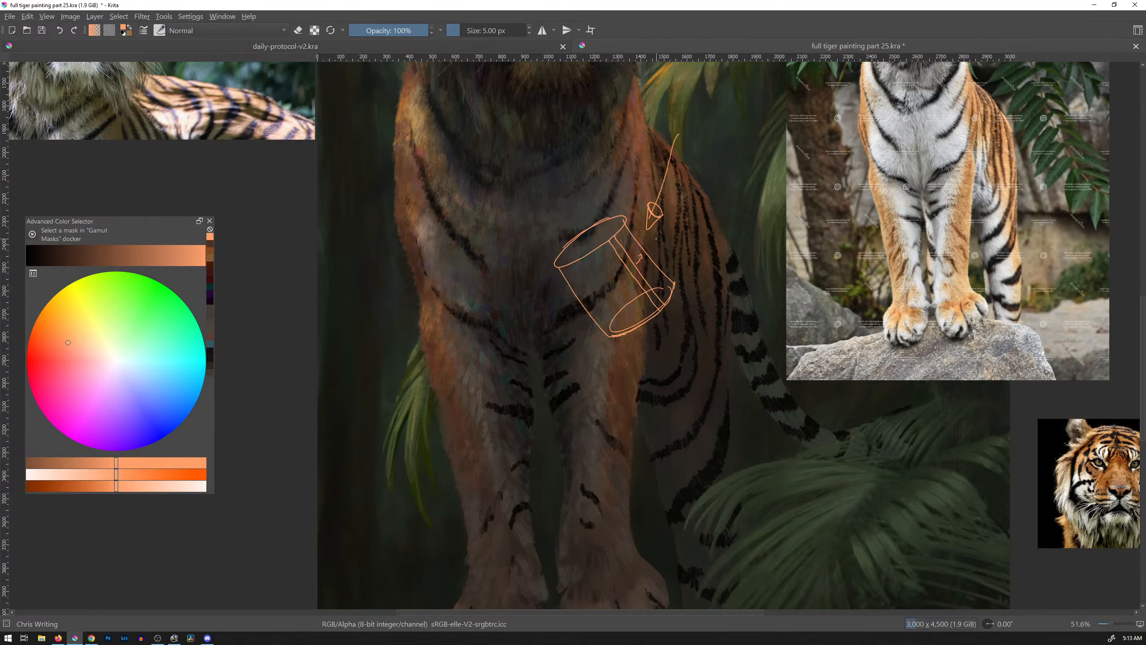
{"action": "key", "text": "ctrl+z"}
{"action": "key", "text": "ctrl+z"}
{"action": "key", "text": "ctrl+z"}
{"action": "key", "text": "ctrl+z"}
{"action": "key", "text": "ctrl+z"}
{"action": "key", "text": "ctrl+z"}
{"action": "key", "text": "ctrl+z"}
{"action": "key", "text": "ctrl+z"}
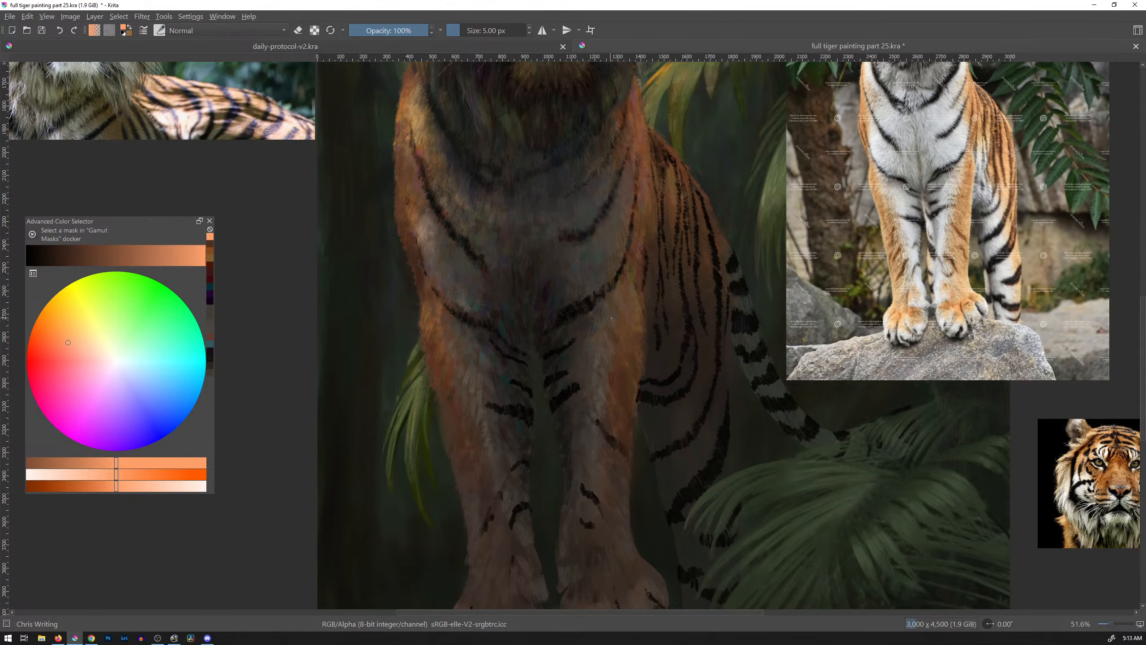
Return to the Textured Crease Update brush, sample a dark fur tone and dab it along the left side of the mane.
{"action": "left_click", "coordinate": [623, 328], "text": "ctrl"}
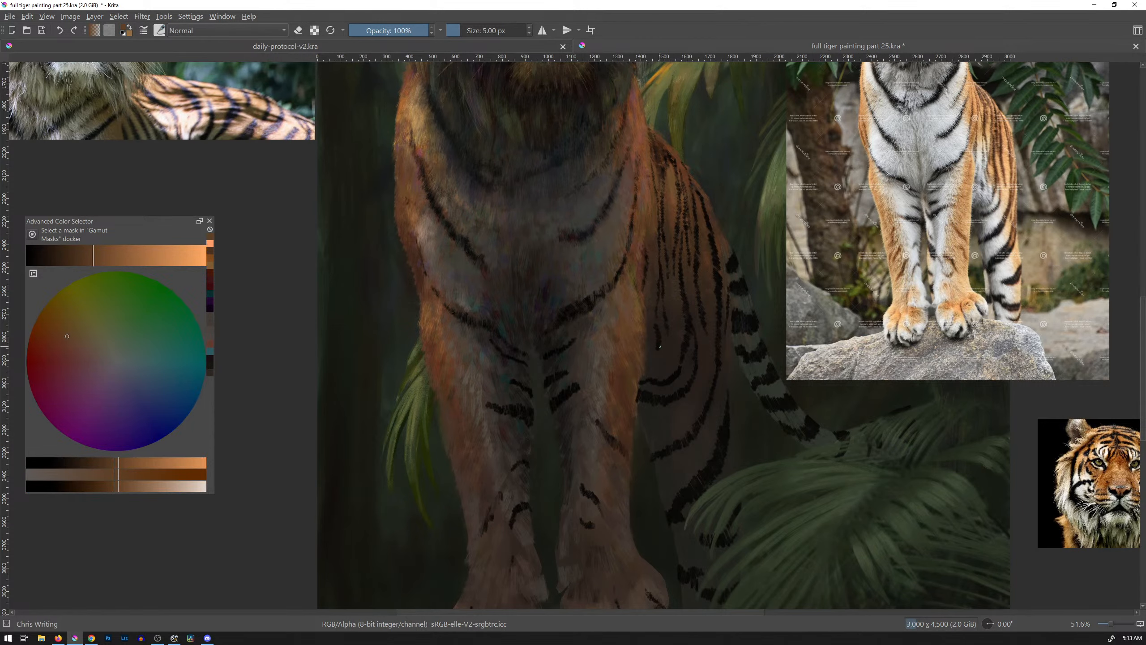
{"action": "right_click", "coordinate": [696, 321]}
{"action": "left_click", "coordinate": [662, 359]}
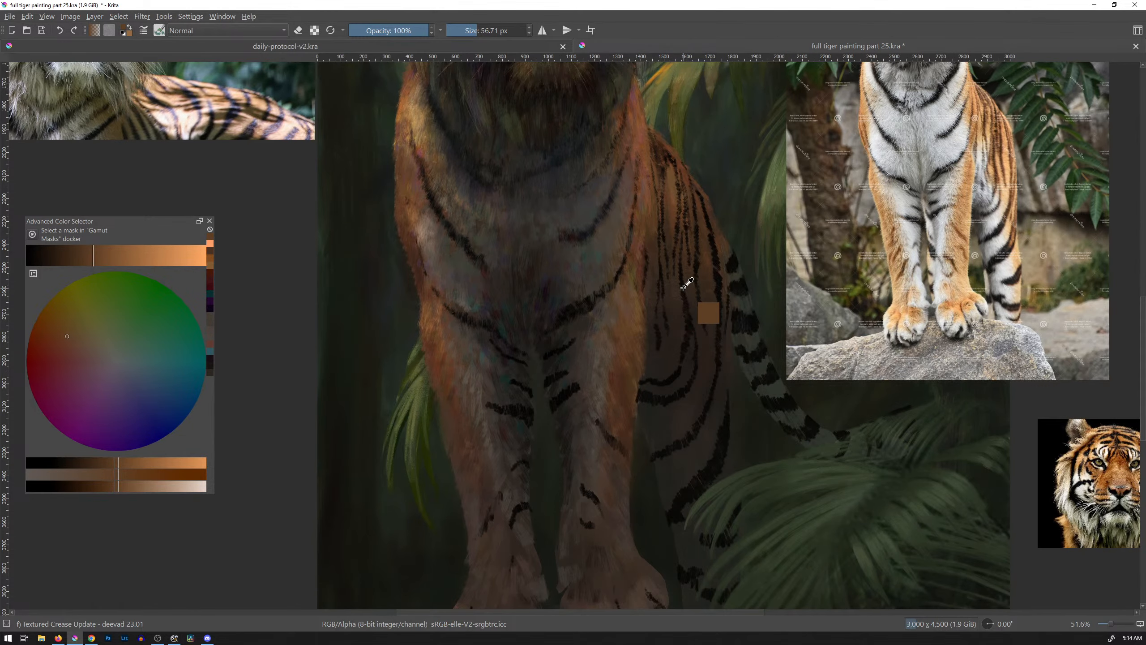
{"action": "left_click_drag", "start_coordinate": [685, 266], "coordinate": [678, 294]}
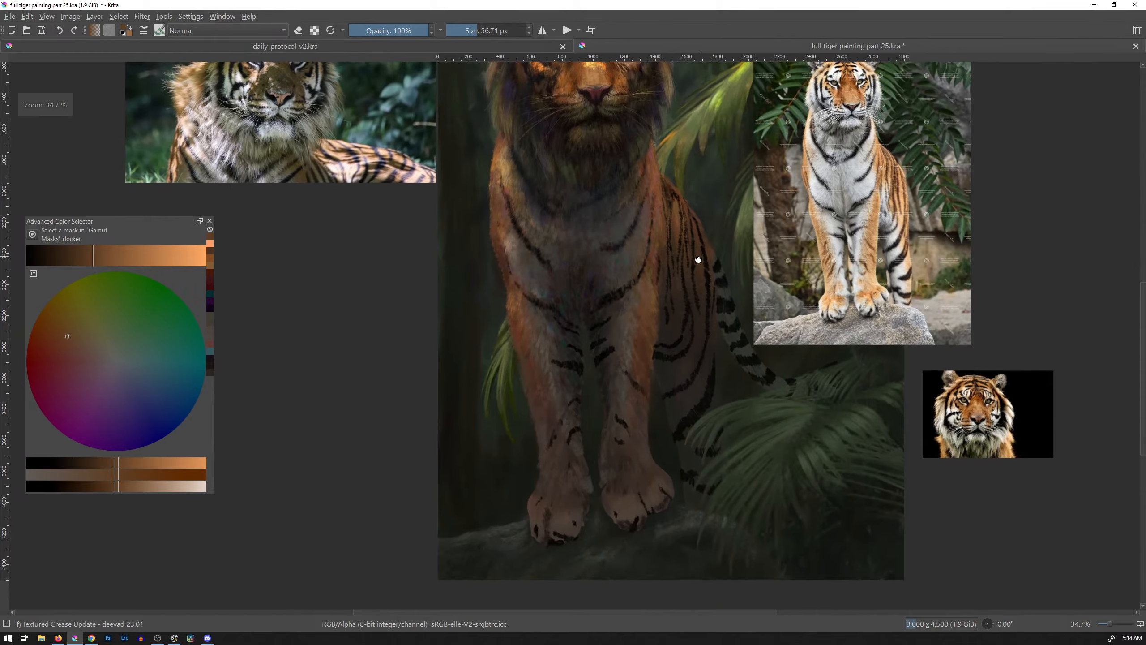
{"action": "left_click_drag", "start_coordinate": [698, 256], "coordinate": [684, 317]}
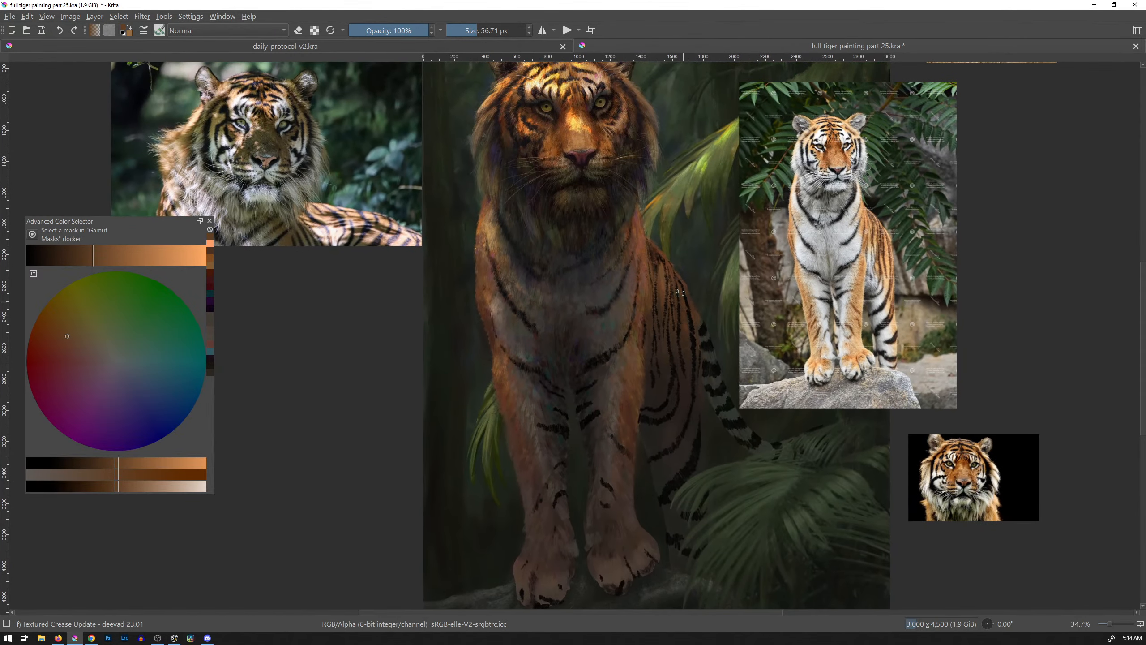
{"action": "left_click_drag", "start_coordinate": [546, 230], "coordinate": [627, 389]}
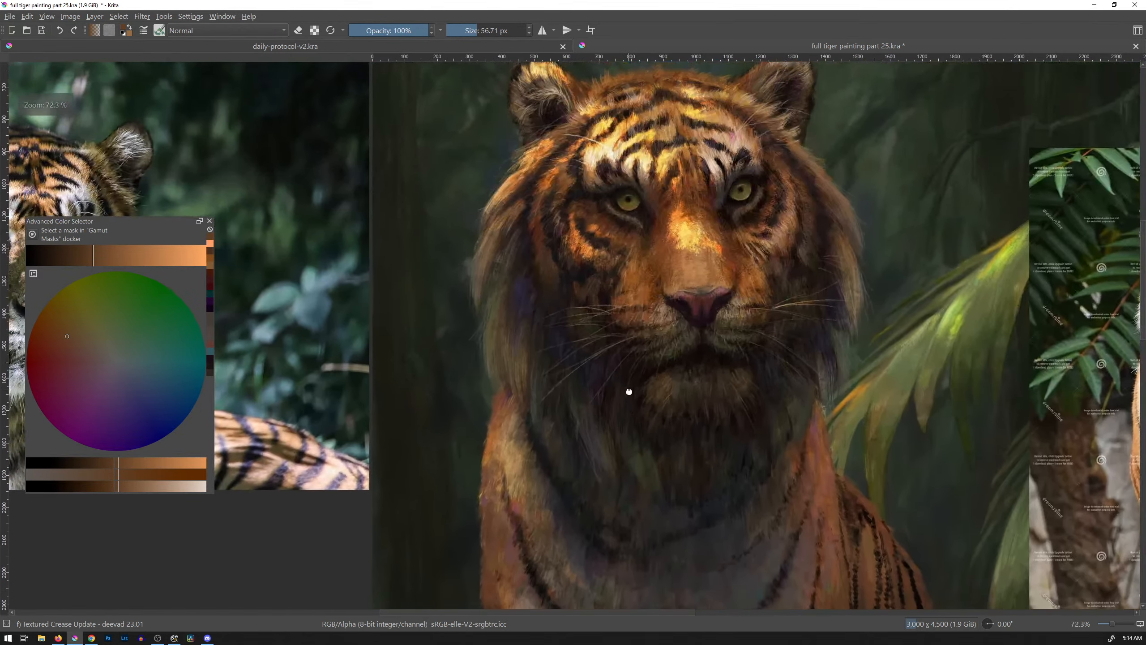
{"action": "left_click", "coordinate": [534, 257], "text": "ctrl"}
{"action": "left_click_drag", "start_coordinate": [515, 293], "coordinate": [514, 302]}
{"action": "mouse_move", "coordinate": [525, 280]}
{"action": "left_mouse_down"}
{"action": "mouse_move", "coordinate": [520, 298]}
{"action": "mouse_move", "coordinate": [536, 296]}
{"action": "left_mouse_up"}
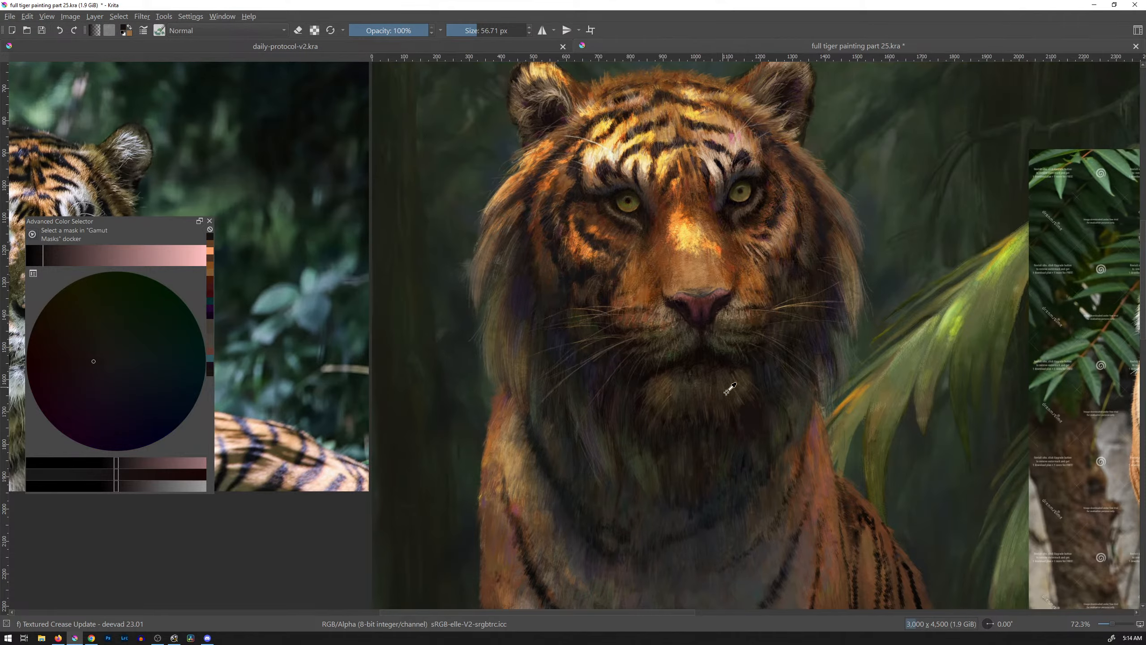
Choose the Blender Rake Smudge brush at about 61 px and soften the stripes and fur on the right side of the chest.
{"action": "left_click_drag", "start_coordinate": [742, 388], "coordinate": [612, 299]}
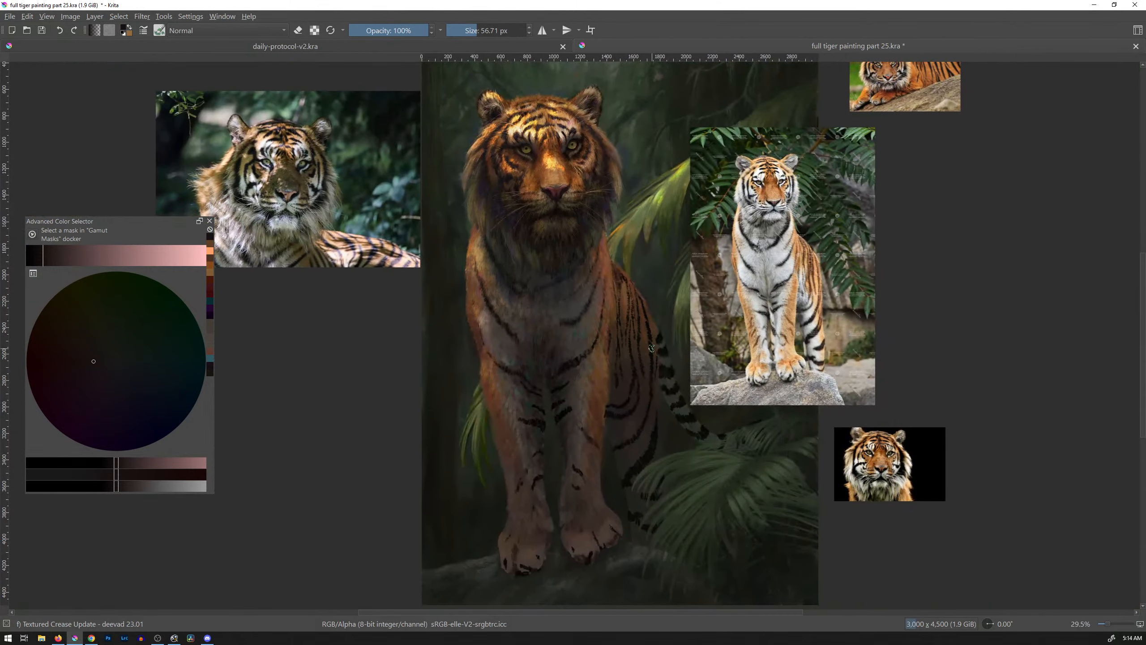
{"action": "right_click", "coordinate": [658, 358]}
{"action": "left_click", "coordinate": [648, 309]}
{"action": "mouse_move", "coordinate": [630, 385]}
{"action": "left_mouse_down"}
{"action": "mouse_move", "coordinate": [670, 314]}
{"action": "mouse_move", "coordinate": [634, 314]}
{"action": "mouse_move", "coordinate": [615, 290]}
{"action": "mouse_move", "coordinate": [717, 313]}
{"action": "mouse_move", "coordinate": [730, 328]}
{"action": "left_mouse_up"}
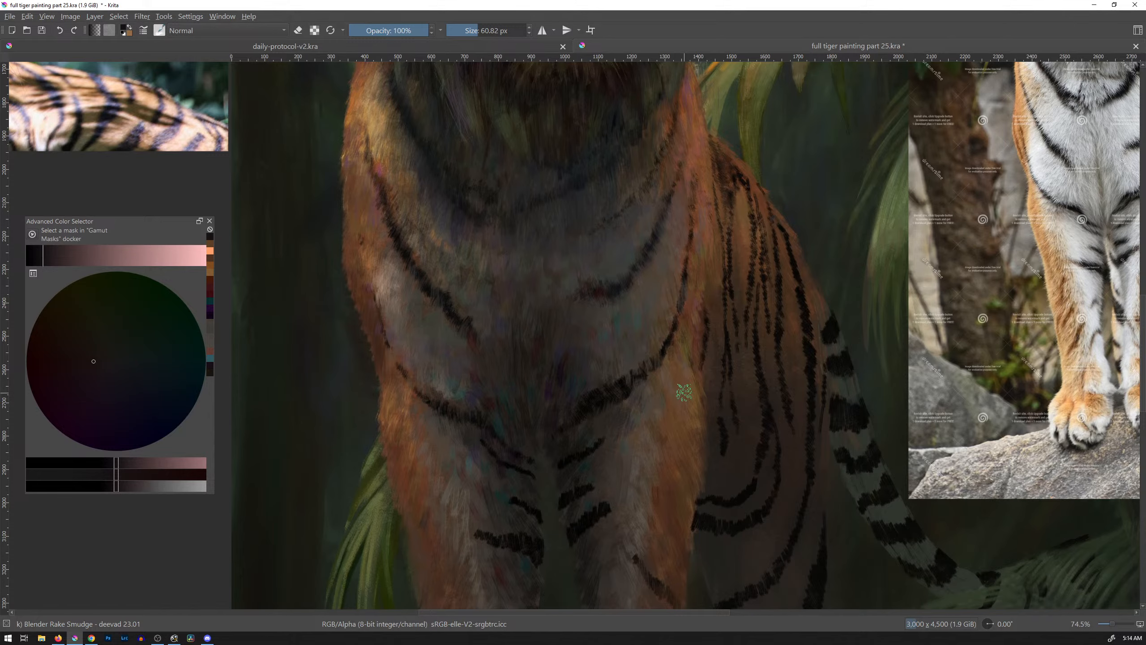
{"action": "mouse_move", "coordinate": [691, 304]}
{"action": "left_mouse_down"}
{"action": "mouse_move", "coordinate": [688, 318]}
{"action": "mouse_move", "coordinate": [698, 294]}
{"action": "left_mouse_up"}
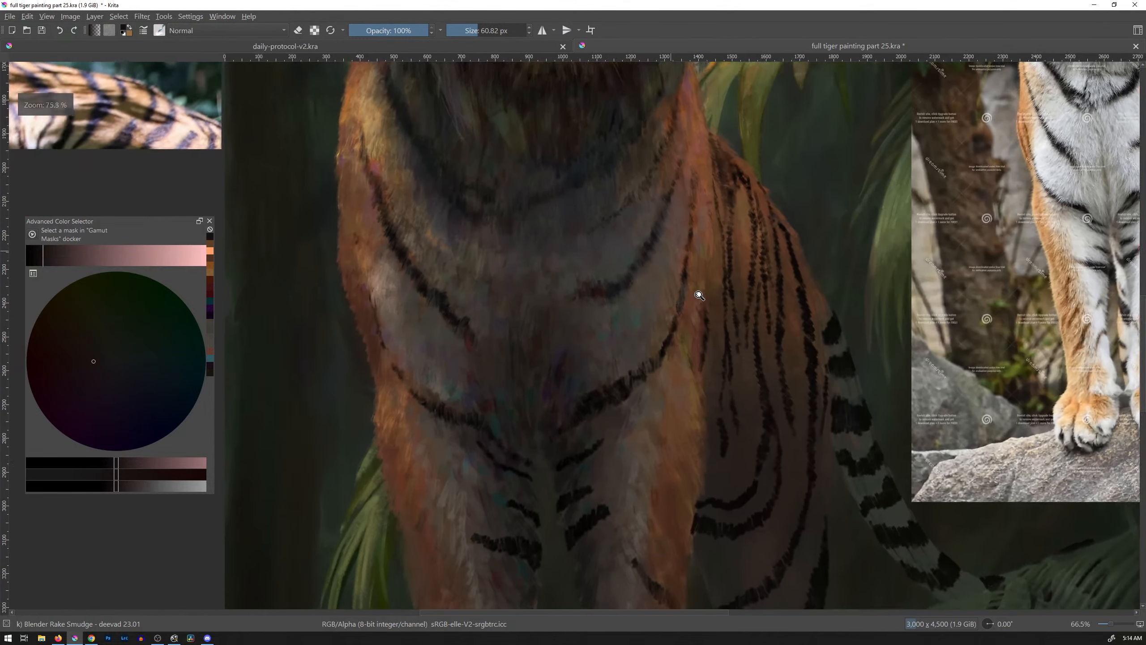
{"action": "left_click_drag", "start_coordinate": [603, 341], "coordinate": [583, 328]}
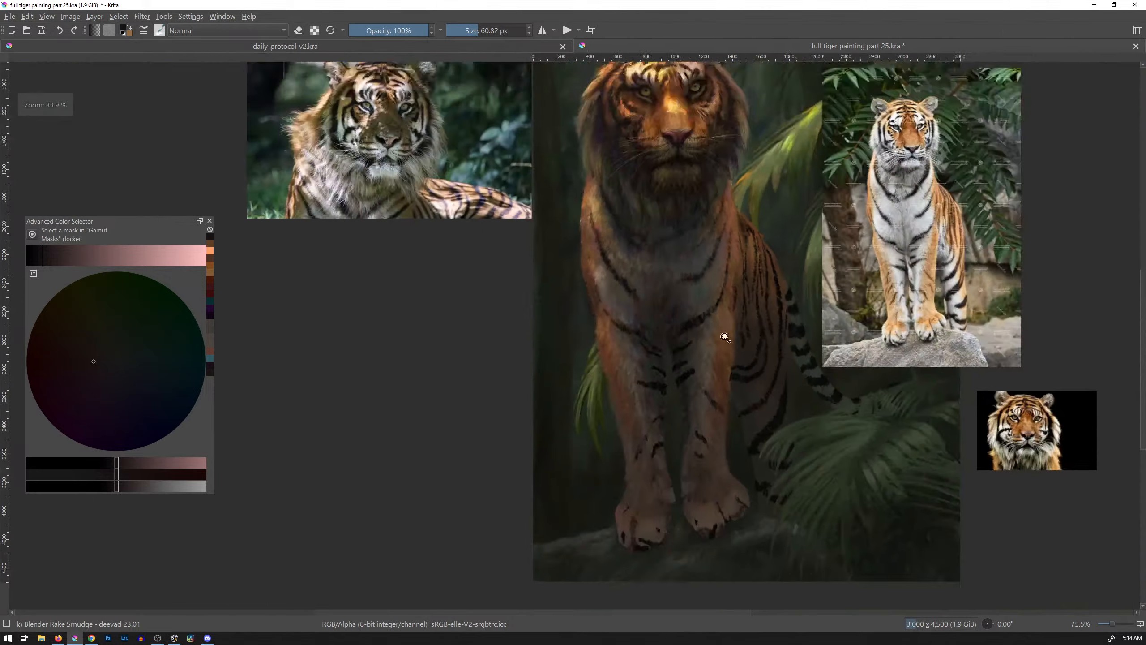
{"action": "mouse_move", "coordinate": [725, 338]}
{"action": "left_mouse_down"}
{"action": "mouse_move", "coordinate": [720, 351]}
{"action": "mouse_move", "coordinate": [768, 274]}
{"action": "mouse_move", "coordinate": [729, 256]}
{"action": "left_mouse_up"}
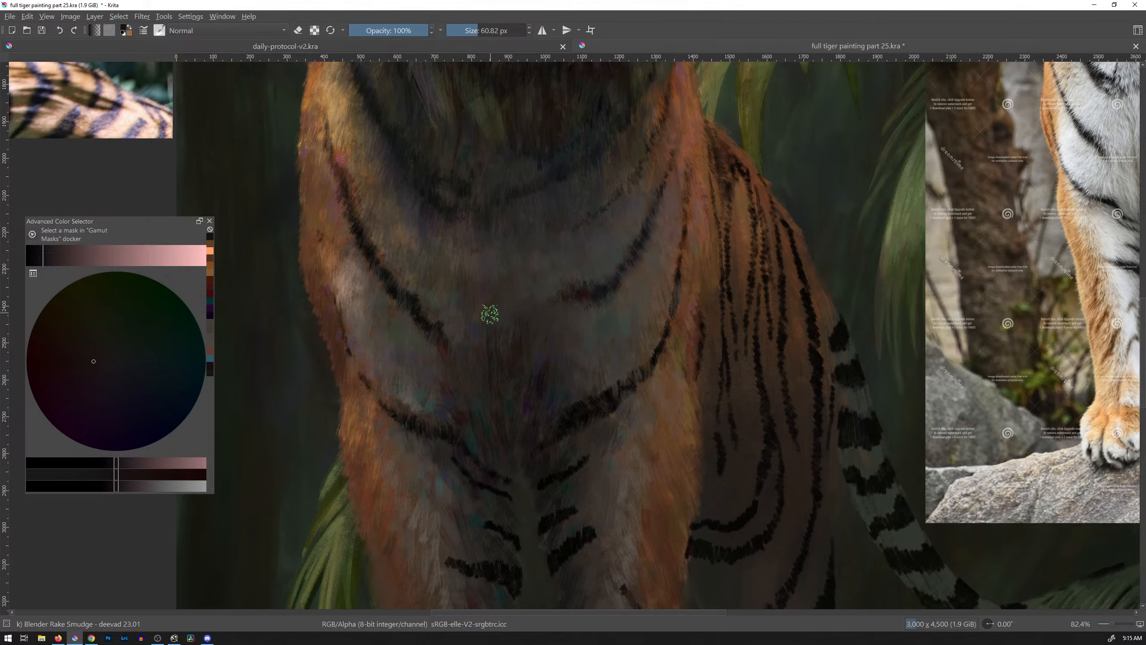
{"action": "left_click", "coordinate": [708, 262], "text": "ctrl"}
{"action": "left_click_drag", "start_coordinate": [711, 251], "coordinate": [687, 339]}
{"action": "mouse_move", "coordinate": [688, 340]}
{"action": "left_mouse_down"}
{"action": "mouse_move", "coordinate": [724, 251]}
{"action": "mouse_move", "coordinate": [647, 181]}
{"action": "left_mouse_up"}
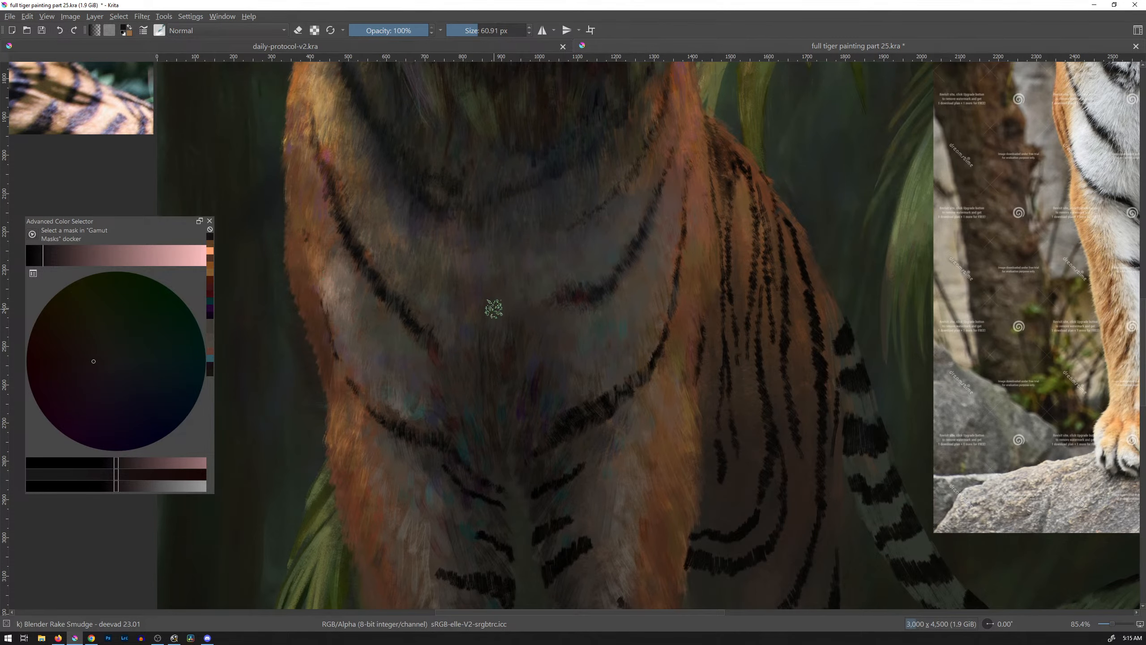
Smudge the edges of the left upper chest stripe with the brush at about 58 px, undoing the last strokes.
{"action": "mouse_move", "coordinate": [493, 309]}
{"action": "left_mouse_down"}
{"action": "mouse_move", "coordinate": [550, 294]}
{"action": "mouse_move", "coordinate": [846, 356]}
{"action": "mouse_move", "coordinate": [877, 373]}
{"action": "left_mouse_up"}
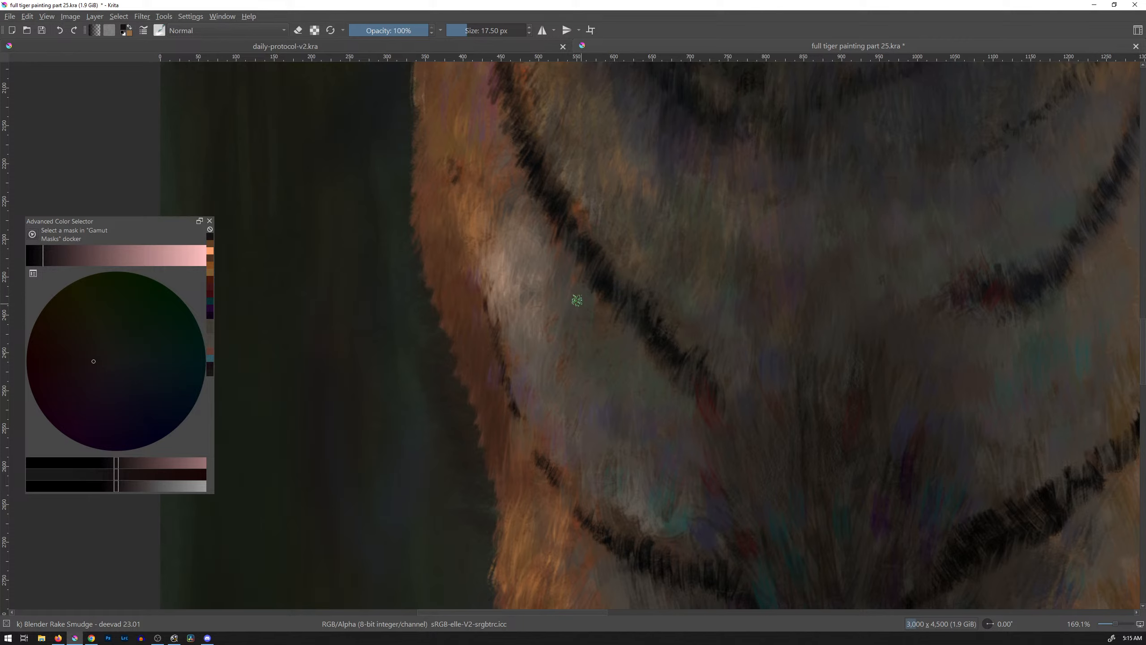
{"action": "mouse_move", "coordinate": [622, 344]}
{"action": "left_mouse_down", "text": "shift"}
{"action": "mouse_move", "coordinate": [657, 317]}
{"action": "mouse_move", "coordinate": [574, 275]}
{"action": "mouse_move", "coordinate": [534, 186]}
{"action": "mouse_move", "coordinate": [508, 167]}
{"action": "left_mouse_up", "text": "shift"}
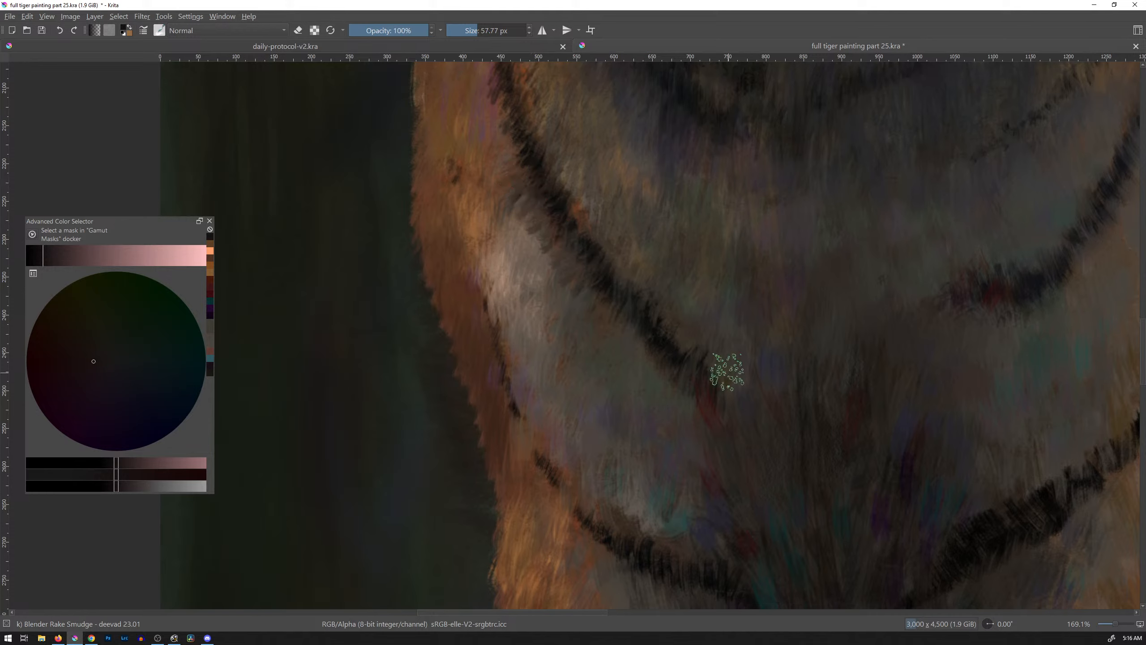
{"action": "left_click", "coordinate": [687, 383], "text": "ctrl"}
{"action": "key", "text": "ctrl+z"}
{"action": "key", "text": "ctrl+z"}
{"action": "key", "text": "ctrl+z"}
{"action": "key", "text": "ctrl+z"}
{"action": "key", "text": "ctrl+z"}
{"action": "key", "text": "ctrl+z"}
{"action": "key", "text": "ctrl+z"}
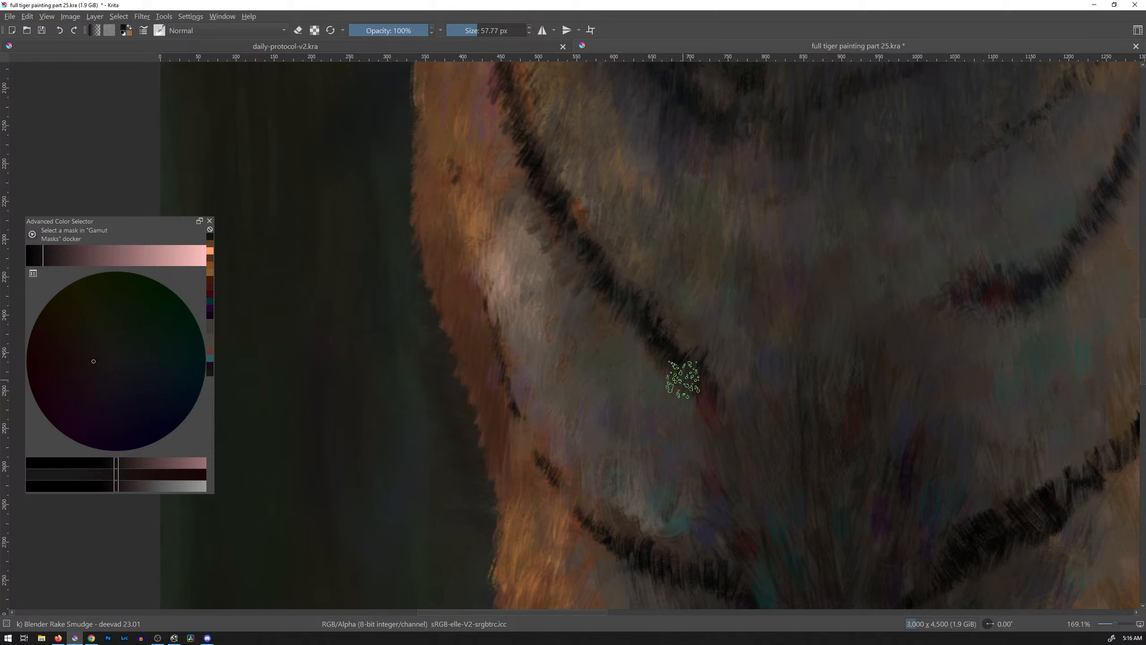
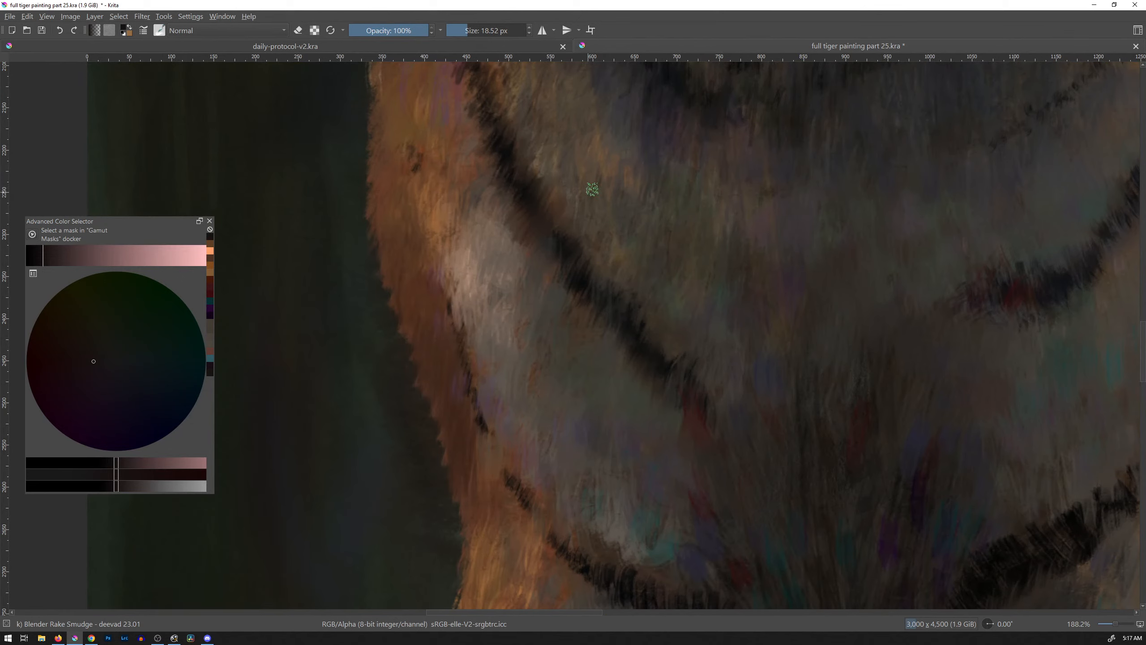
Soften the dark stripe edges across the upper chest and right shoulder with the smudge brush at about 19 px.
{"action": "mouse_move", "coordinate": [813, 244]}
{"action": "left_mouse_down"}
{"action": "mouse_move", "coordinate": [764, 361]}
{"action": "mouse_move", "coordinate": [762, 337]}
{"action": "mouse_move", "coordinate": [821, 238]}
{"action": "left_mouse_up"}
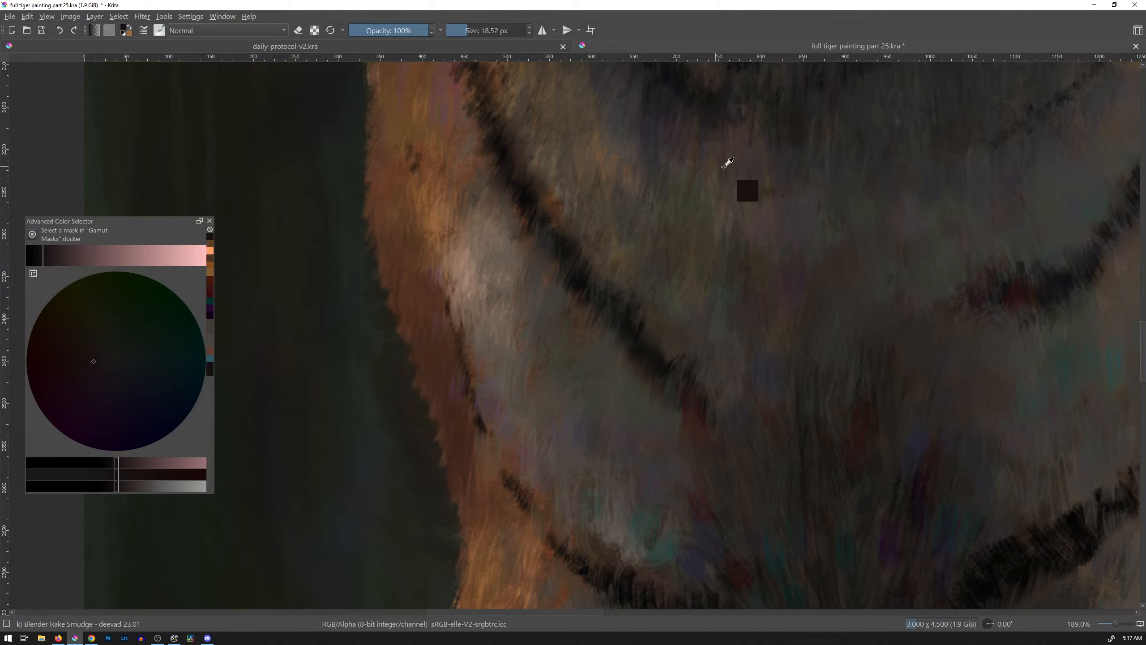
{"action": "left_click_drag", "start_coordinate": [852, 293], "coordinate": [511, 332]}
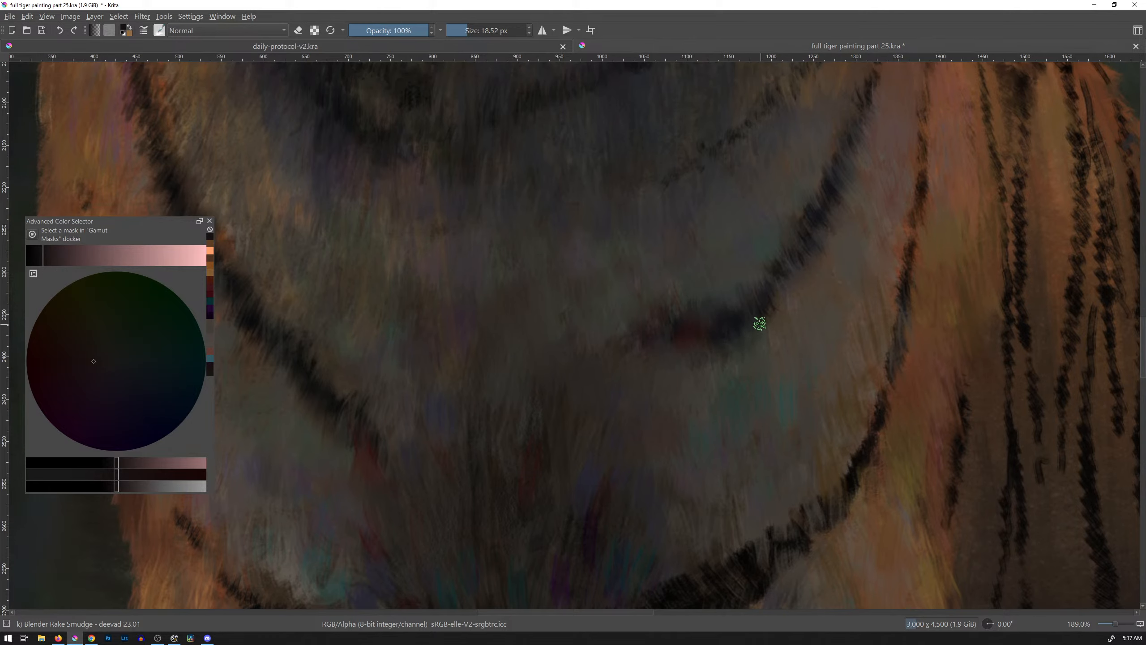
{"action": "mouse_move", "coordinate": [811, 261]}
{"action": "left_mouse_down"}
{"action": "mouse_move", "coordinate": [801, 277]}
{"action": "mouse_move", "coordinate": [832, 262]}
{"action": "mouse_move", "coordinate": [734, 328]}
{"action": "left_mouse_up"}
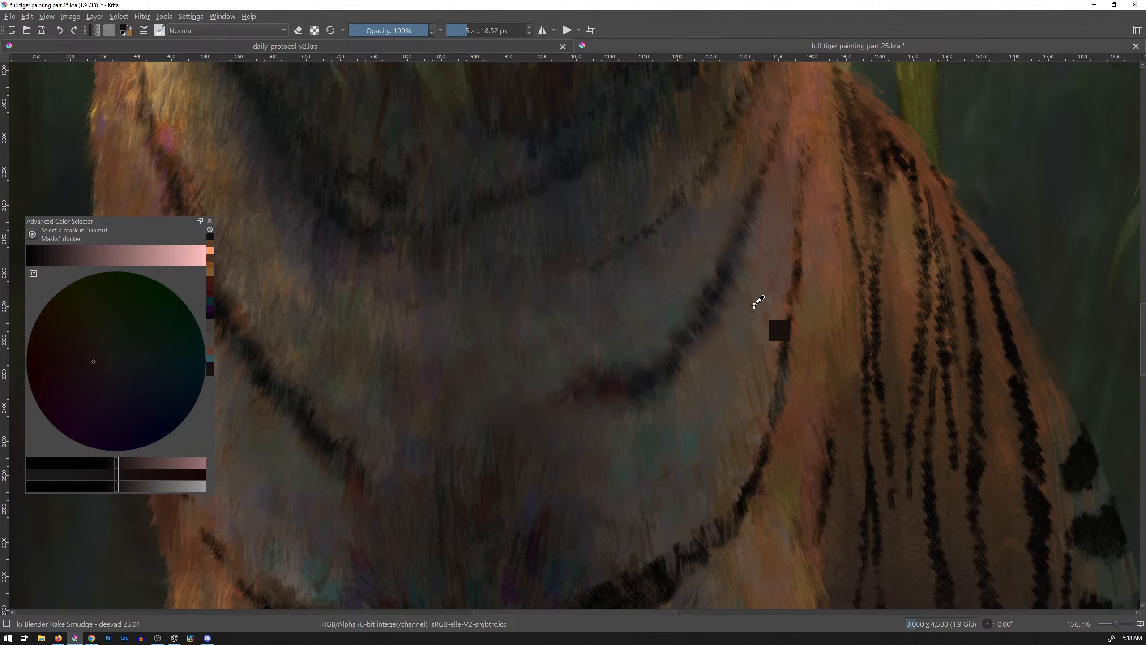
{"action": "left_click_drag", "start_coordinate": [823, 236], "coordinate": [711, 248]}
{"action": "left_click_drag", "start_coordinate": [693, 291], "coordinate": [721, 230]}
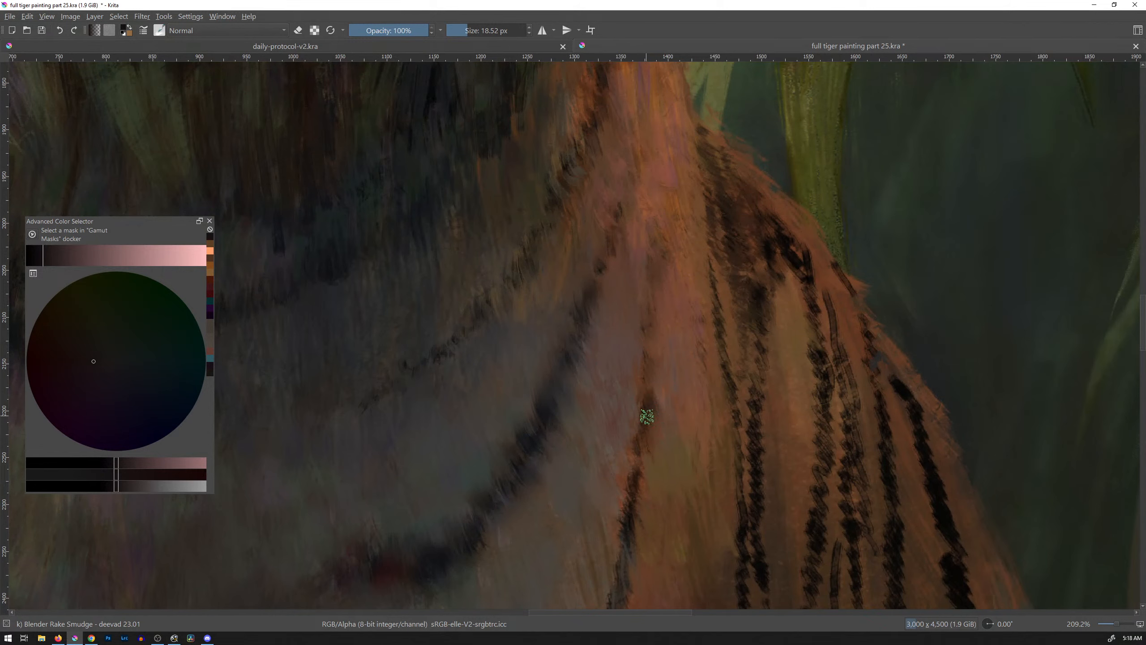
{"action": "mouse_move", "coordinate": [675, 460]}
{"action": "left_mouse_down"}
{"action": "mouse_move", "coordinate": [679, 478]}
{"action": "mouse_move", "coordinate": [784, 201]}
{"action": "left_mouse_up"}
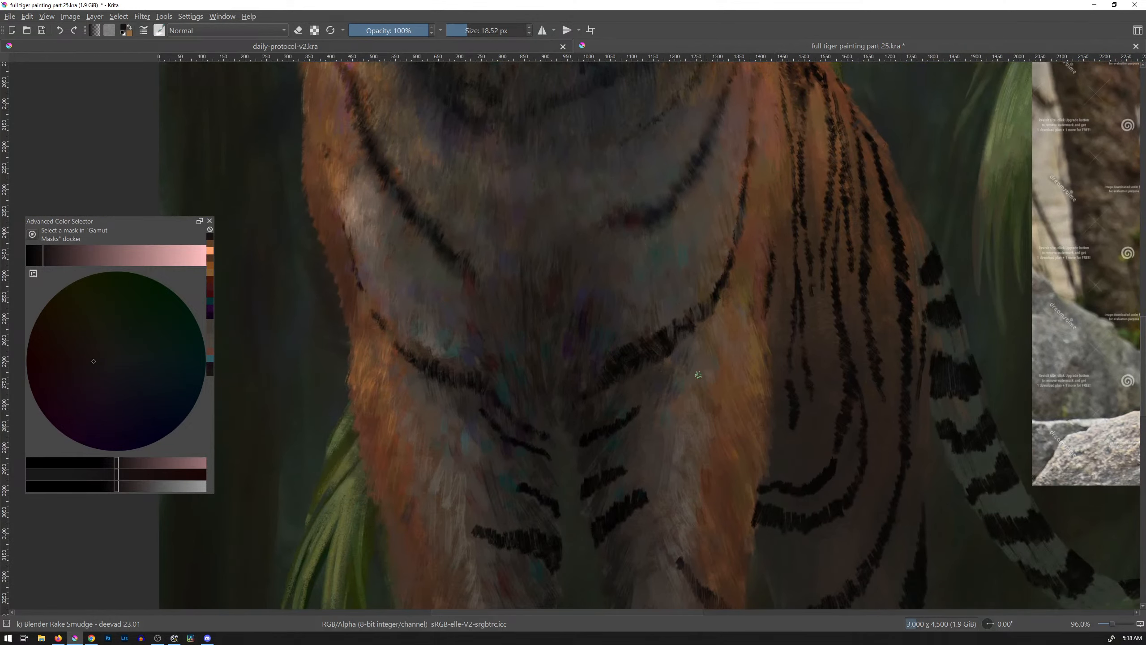
Enlarge the smudge brush to about 55 px and blend the red, purple and teal accents into the lower chest's grey fur.
{"action": "mouse_move", "coordinate": [641, 307]}
{"action": "left_mouse_down"}
{"action": "mouse_move", "coordinate": [612, 284]}
{"action": "mouse_move", "coordinate": [596, 308]}
{"action": "mouse_move", "coordinate": [609, 267]}
{"action": "mouse_move", "coordinate": [592, 298]}
{"action": "mouse_move", "coordinate": [594, 270]}
{"action": "left_mouse_up"}
{"action": "left_click_drag", "start_coordinate": [689, 293], "coordinate": [684, 306]}
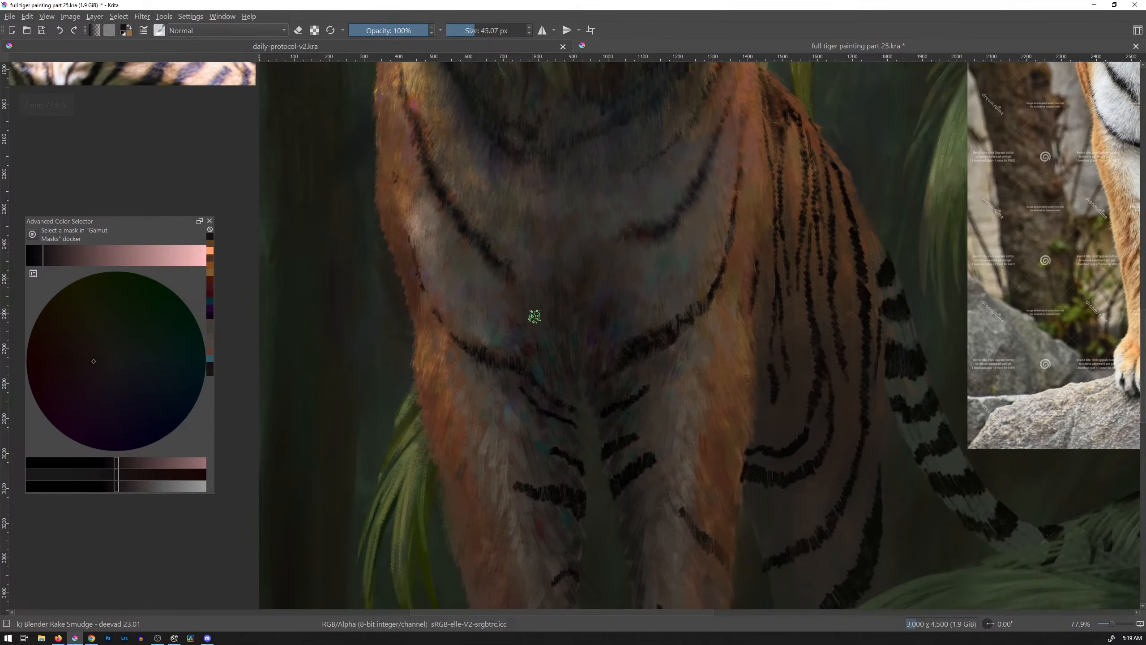
{"action": "mouse_move", "coordinate": [533, 326]}
{"action": "left_mouse_down"}
{"action": "mouse_move", "coordinate": [570, 330]}
{"action": "mouse_move", "coordinate": [564, 298]}
{"action": "left_mouse_up"}
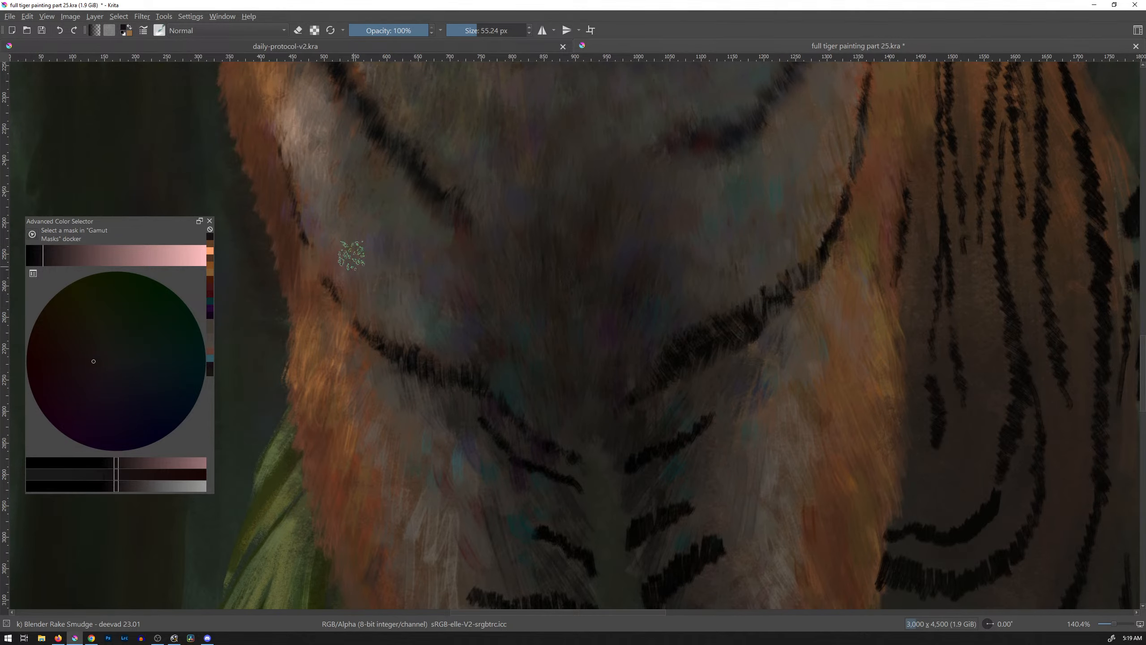
{"action": "key", "text": "ctrl"}
{"action": "left_click_drag", "start_coordinate": [785, 236], "coordinate": [761, 315]}
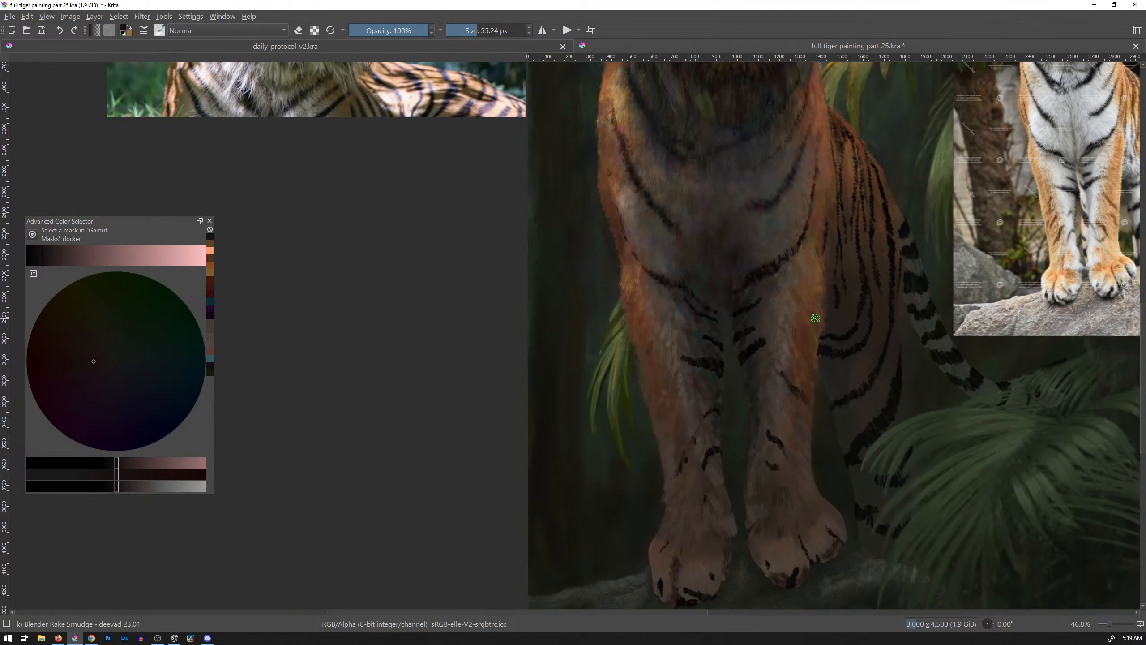
{"action": "key", "text": "ctrl"}
{"action": "mouse_move", "coordinate": [773, 297]}
{"action": "left_mouse_down"}
{"action": "mouse_move", "coordinate": [778, 290]}
{"action": "mouse_move", "coordinate": [768, 315]}
{"action": "mouse_move", "coordinate": [817, 329]}
{"action": "mouse_move", "coordinate": [814, 235]}
{"action": "mouse_move", "coordinate": [664, 364]}
{"action": "mouse_move", "coordinate": [684, 307]}
{"action": "mouse_move", "coordinate": [668, 364]}
{"action": "left_mouse_up"}
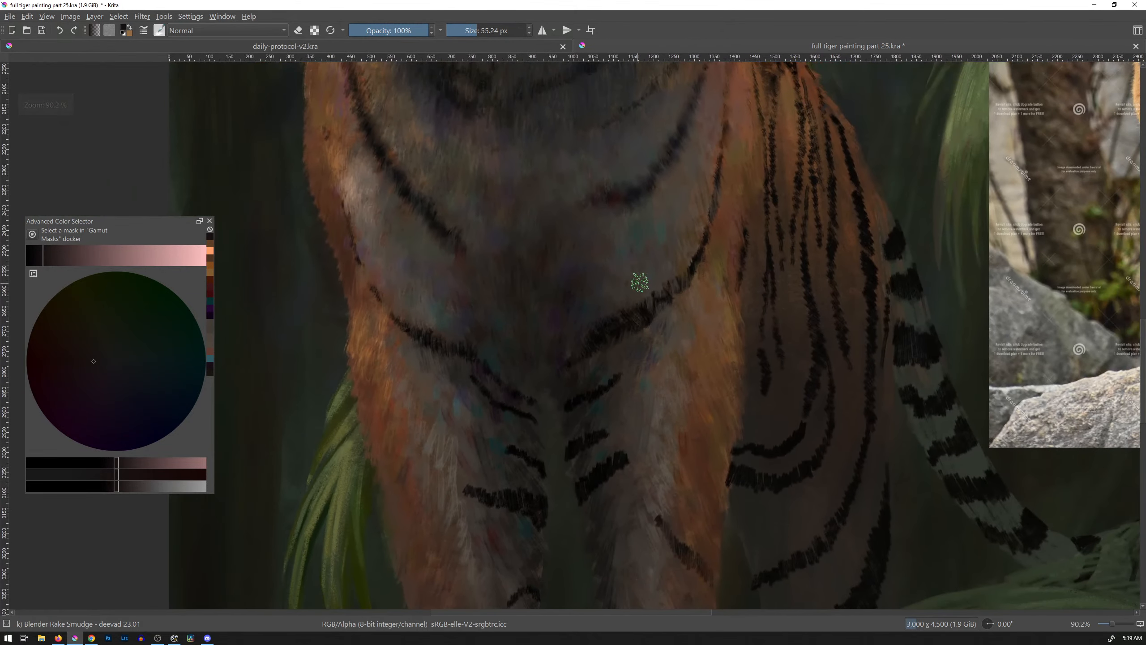
Choose the Textured Crease Update brush at about 57 px and work the fur beneath the right lower chest stripe.
{"action": "right_click", "coordinate": [703, 298]}
{"action": "left_click", "coordinate": [658, 321]}
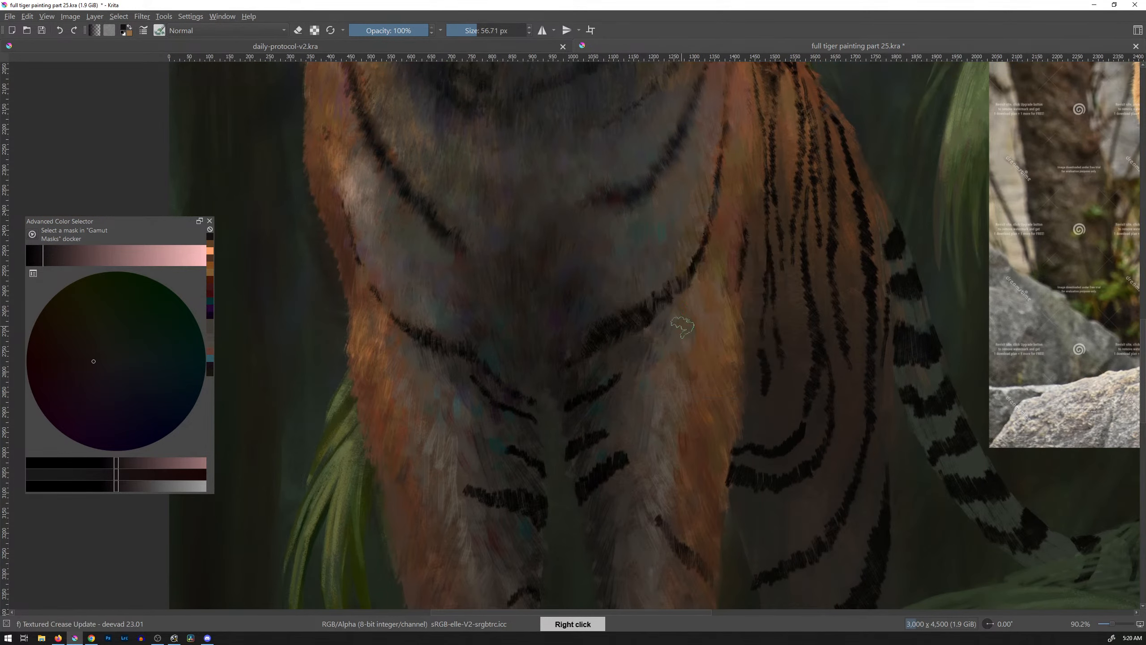
{"action": "left_click_drag", "start_coordinate": [696, 248], "coordinate": [675, 312]}
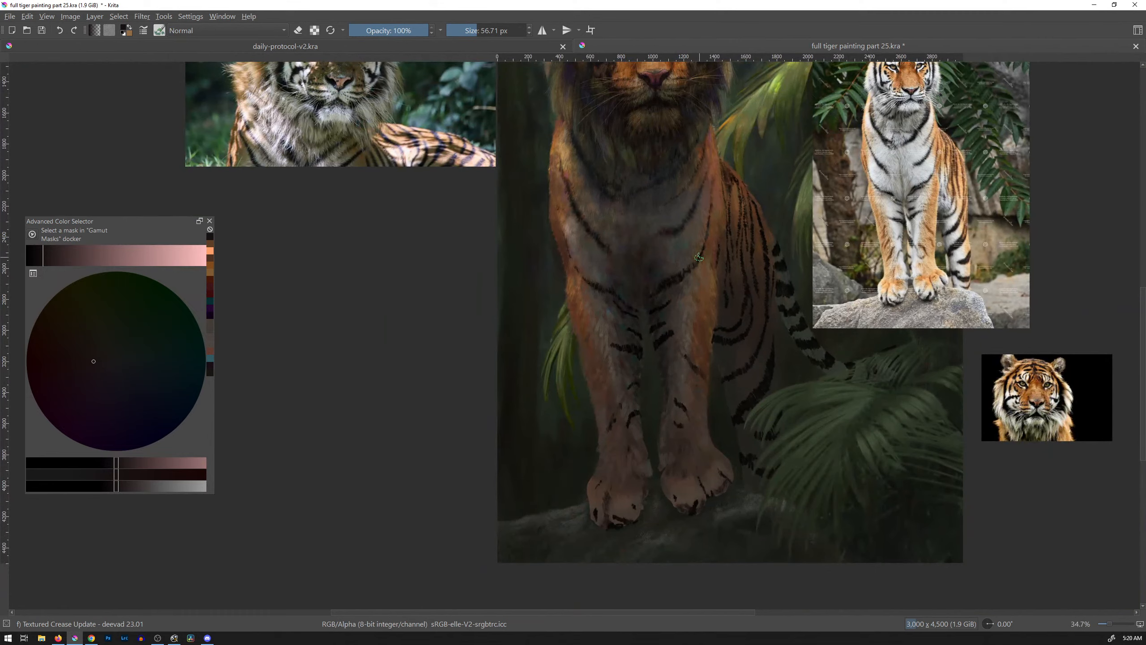
{"action": "left_click_drag", "start_coordinate": [736, 268], "coordinate": [682, 344]}
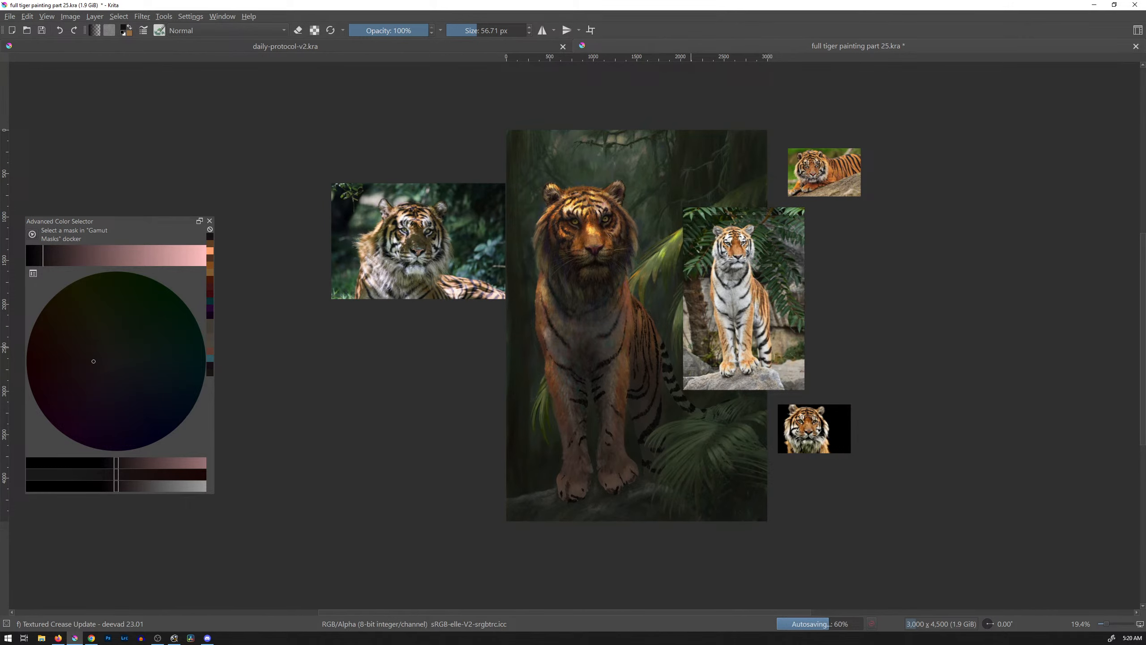
{"action": "left_click_drag", "start_coordinate": [627, 379], "coordinate": [661, 279]}
{"action": "left_click_drag", "start_coordinate": [605, 325], "coordinate": [751, 285]}
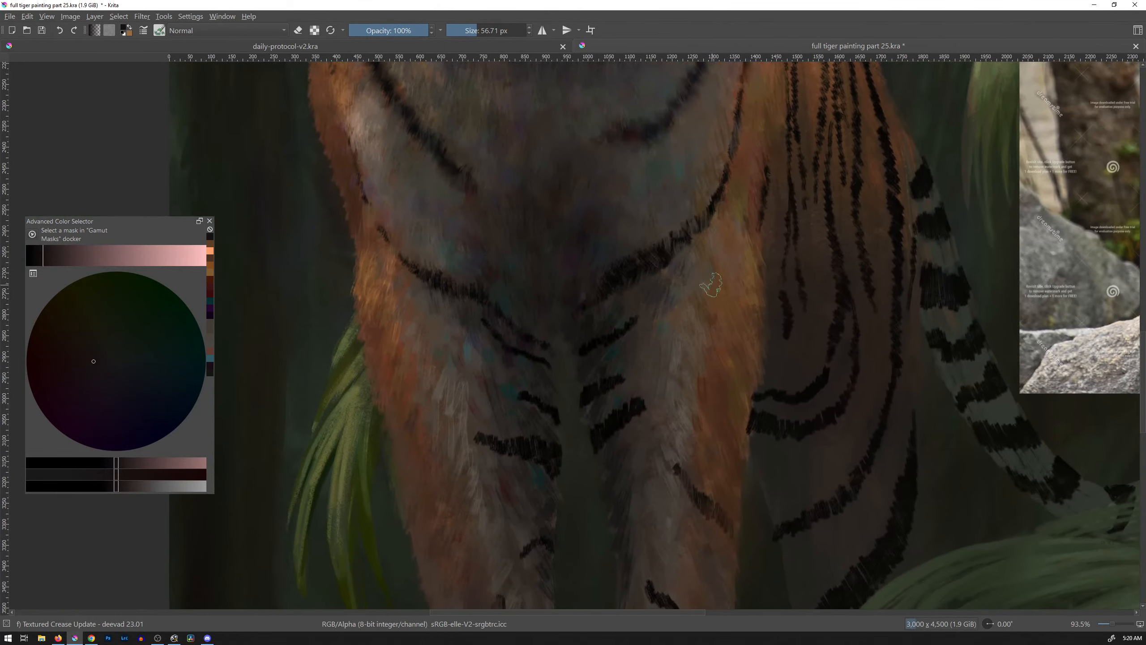
Switch to the Blender Rake Smudge brush at about 34 px and soften the edges of the right lower chest stripe.
{"action": "right_click", "coordinate": [715, 286]}
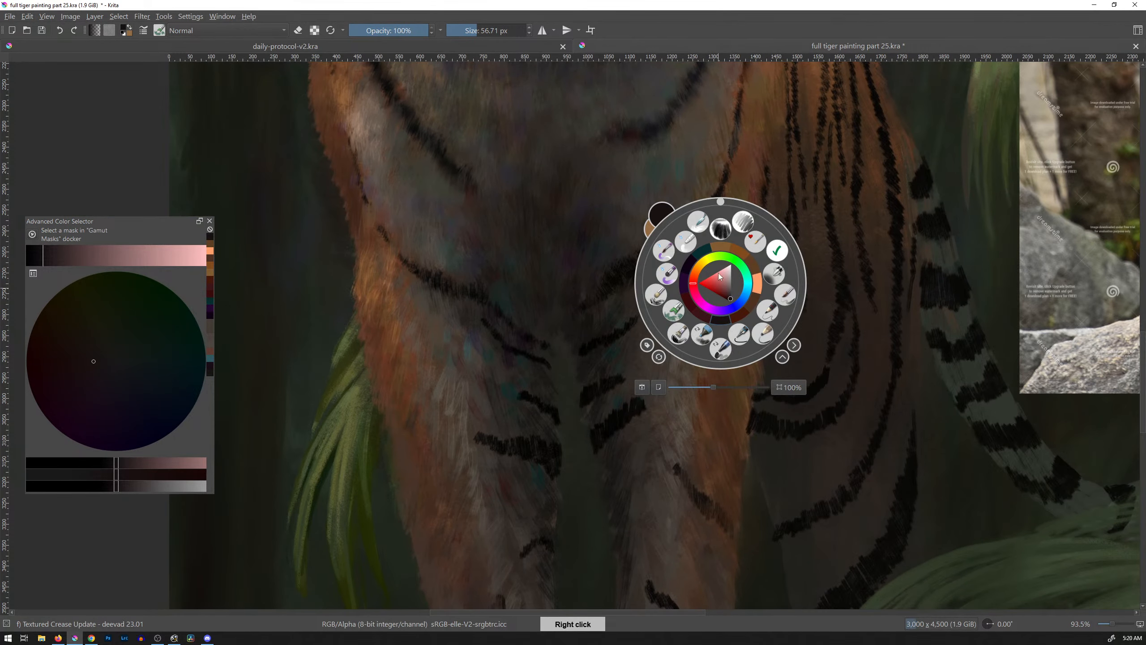
{"action": "left_click", "coordinate": [697, 221]}
{"action": "mouse_move", "coordinate": [682, 299]}
{"action": "left_mouse_down"}
{"action": "mouse_move", "coordinate": [683, 251]}
{"action": "mouse_move", "coordinate": [643, 258]}
{"action": "left_mouse_up"}
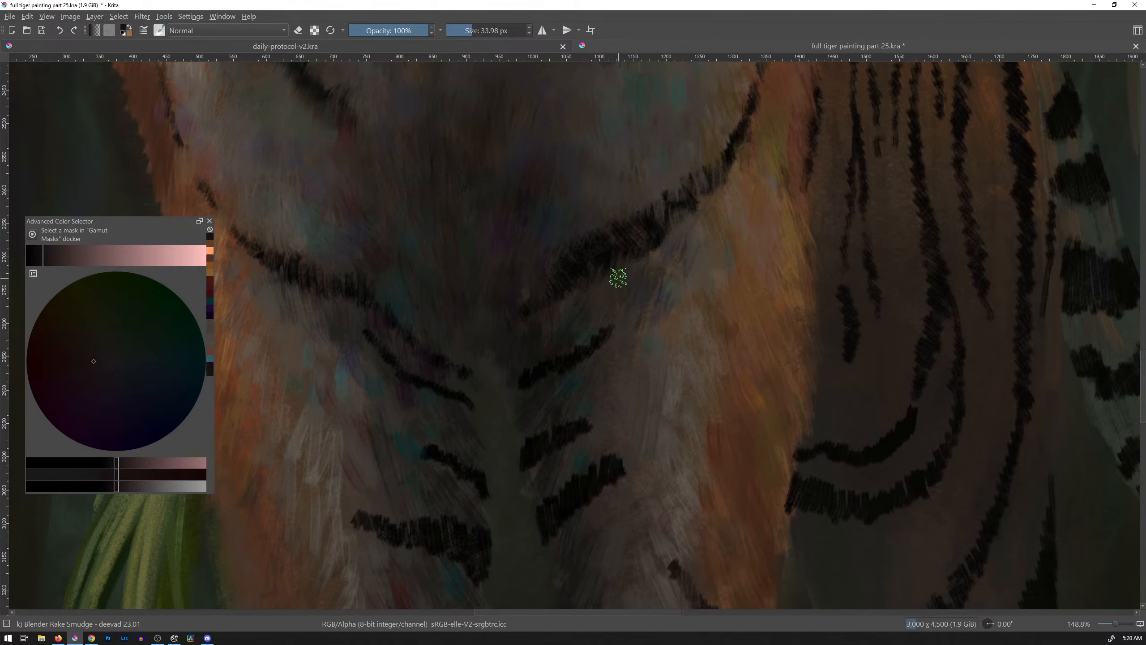
{"action": "mouse_move", "coordinate": [758, 269]}
{"action": "left_mouse_down"}
{"action": "mouse_move", "coordinate": [711, 332]}
{"action": "mouse_move", "coordinate": [746, 278]}
{"action": "left_mouse_up"}
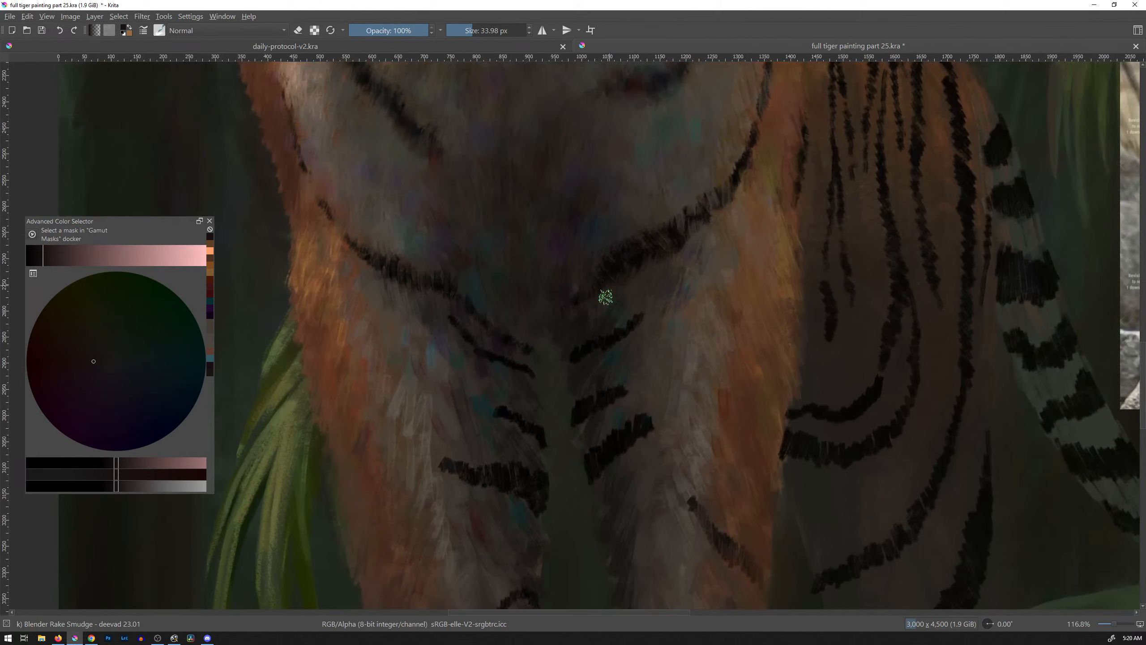
{"action": "mouse_move", "coordinate": [637, 235]}
{"action": "left_mouse_down"}
{"action": "mouse_move", "coordinate": [652, 233]}
{"action": "mouse_move", "coordinate": [603, 267]}
{"action": "mouse_move", "coordinate": [679, 217]}
{"action": "left_mouse_up"}
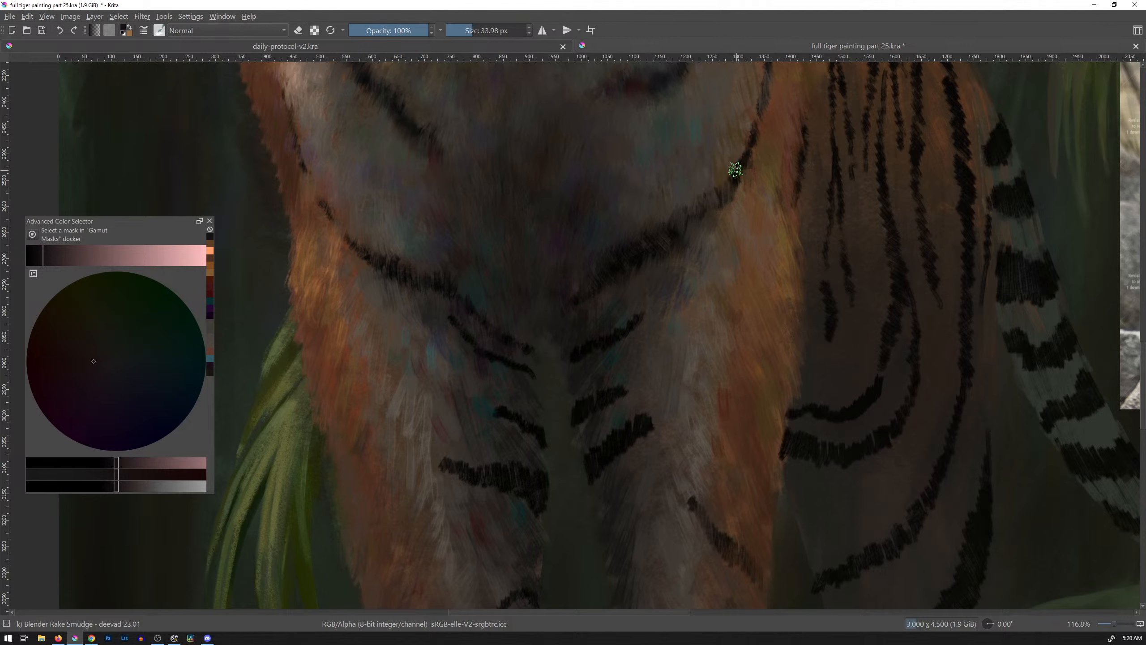
Reduce the smudge brush to about 25 px and blend the upper end of the right chest stripe into the shoulder fur.
{"action": "left_click_drag", "start_coordinate": [772, 174], "coordinate": [753, 194]}
{"action": "left_click_drag", "start_coordinate": [809, 161], "coordinate": [668, 329]}
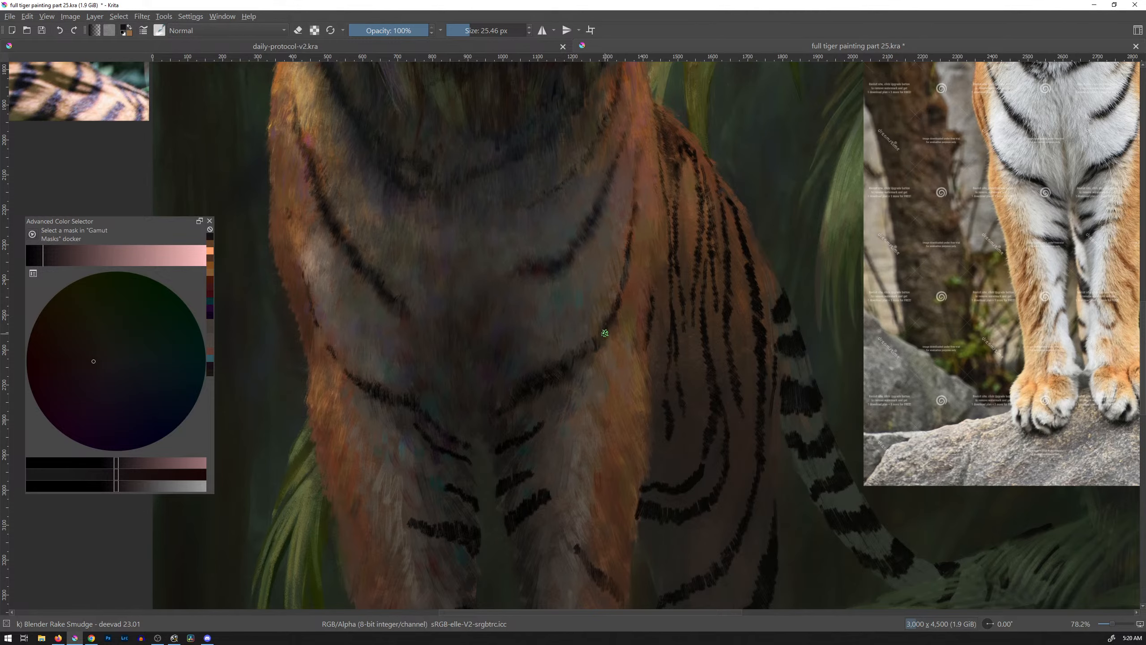
{"action": "left_click_drag", "start_coordinate": [639, 287], "coordinate": [660, 232]}
{"action": "mouse_move", "coordinate": [605, 302]}
{"action": "left_mouse_down"}
{"action": "mouse_move", "coordinate": [587, 323]}
{"action": "mouse_move", "coordinate": [596, 348]}
{"action": "left_mouse_up"}
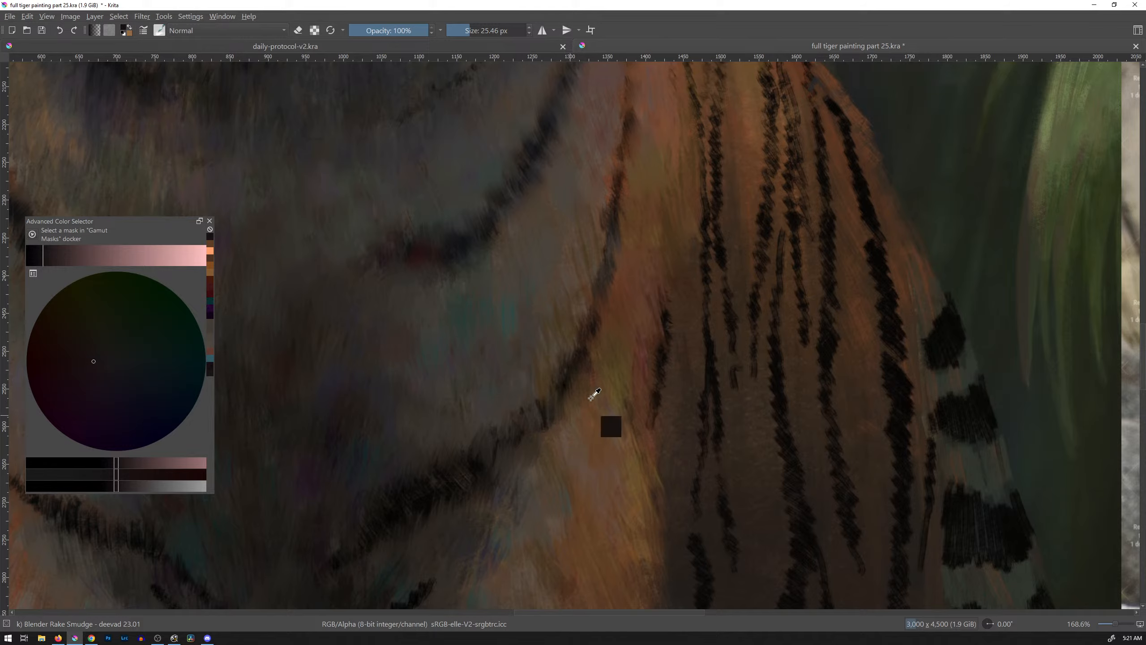
{"action": "left_click_drag", "start_coordinate": [614, 384], "coordinate": [816, 331]}
{"action": "left_click_drag", "start_coordinate": [560, 294], "coordinate": [576, 258]}
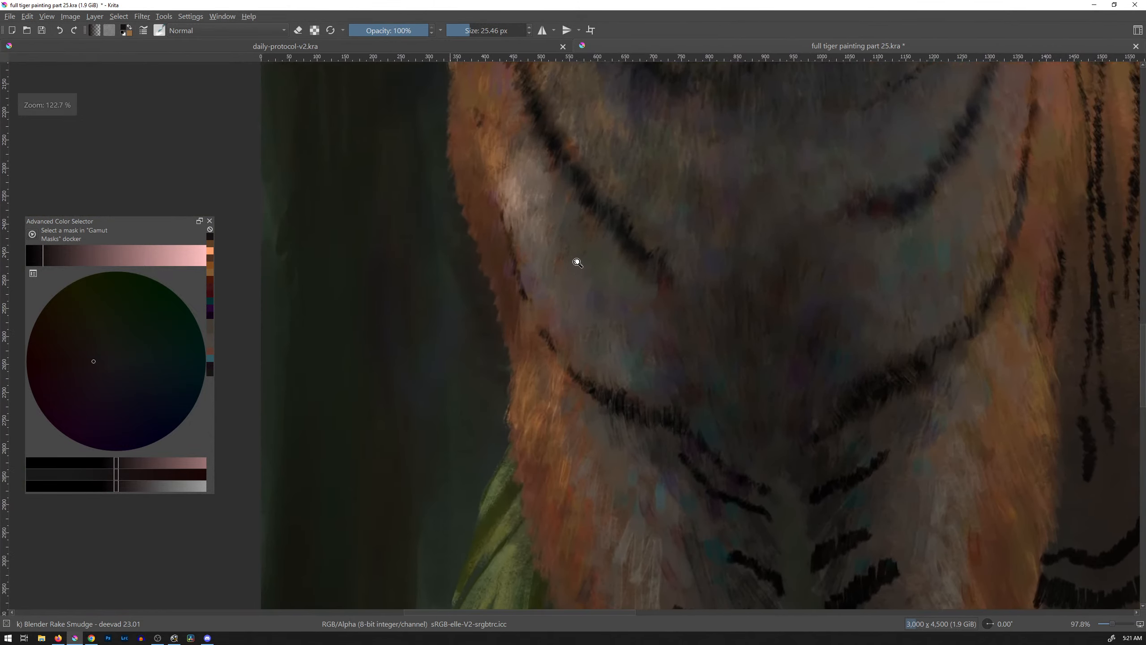